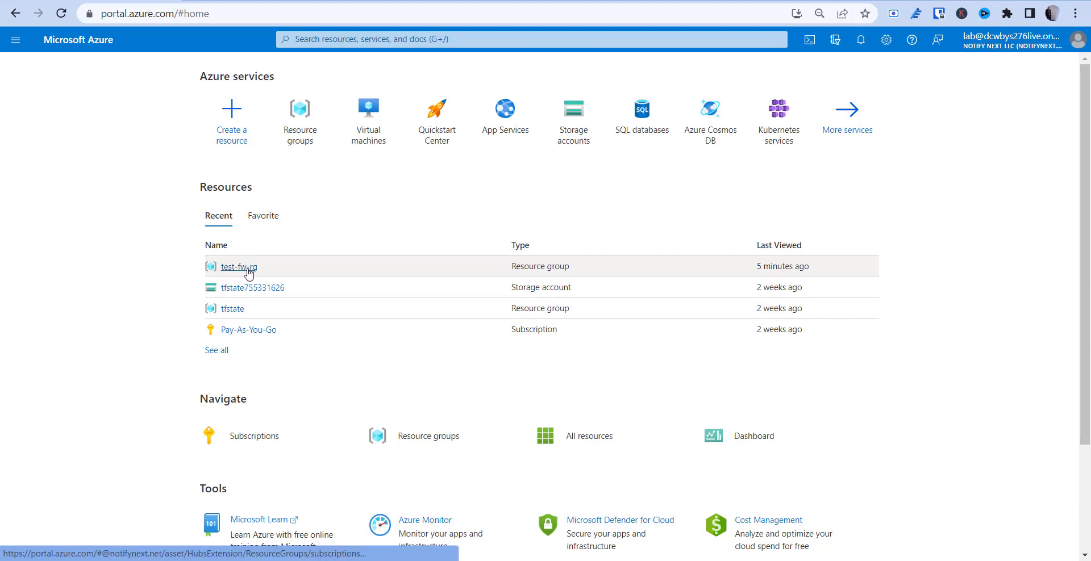
From test-fw-rg, search the Marketplace for 'networking' and begin creating a Virtual network
click(250, 271)
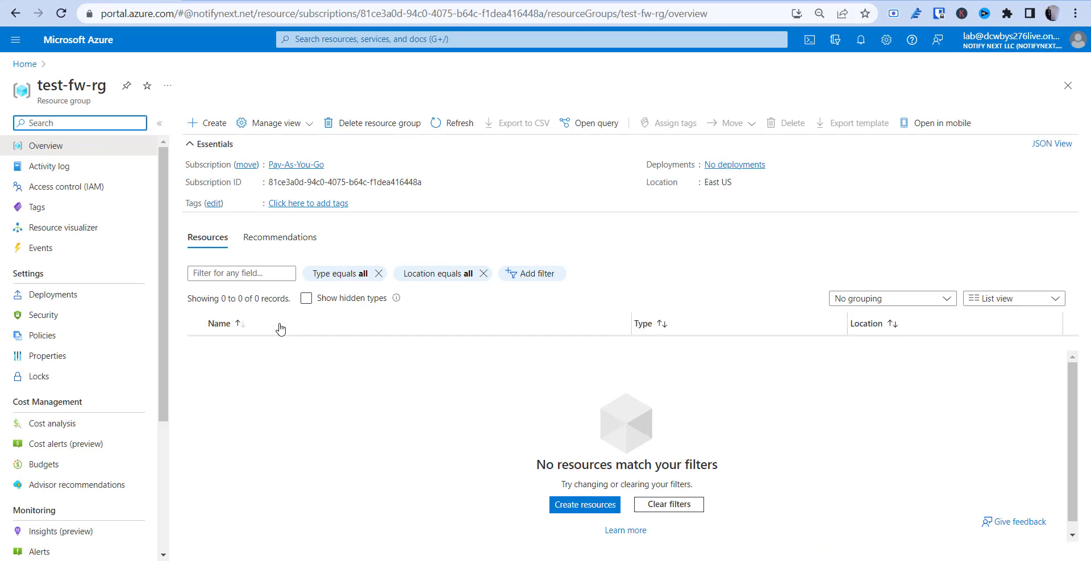
click(210, 129)
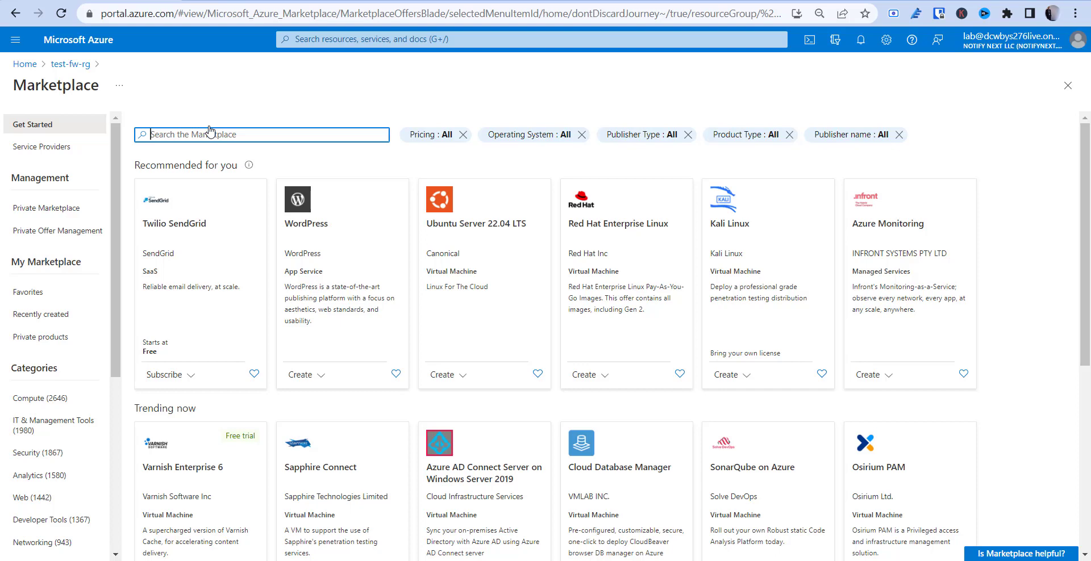
text(a)
key(BackSpace)
text(networking)
key(Return)
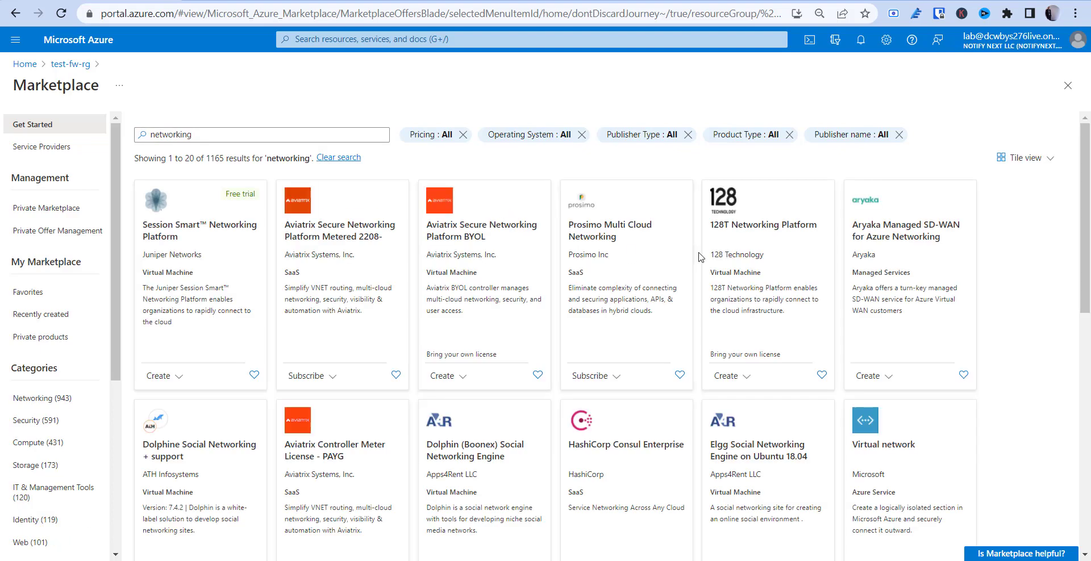
click(890, 444)
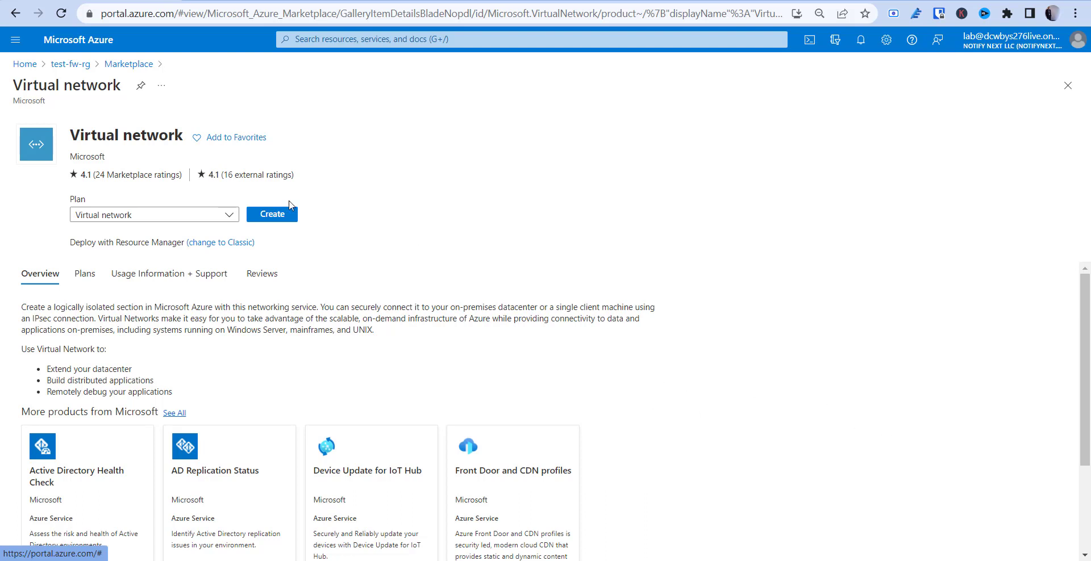
click(273, 218)
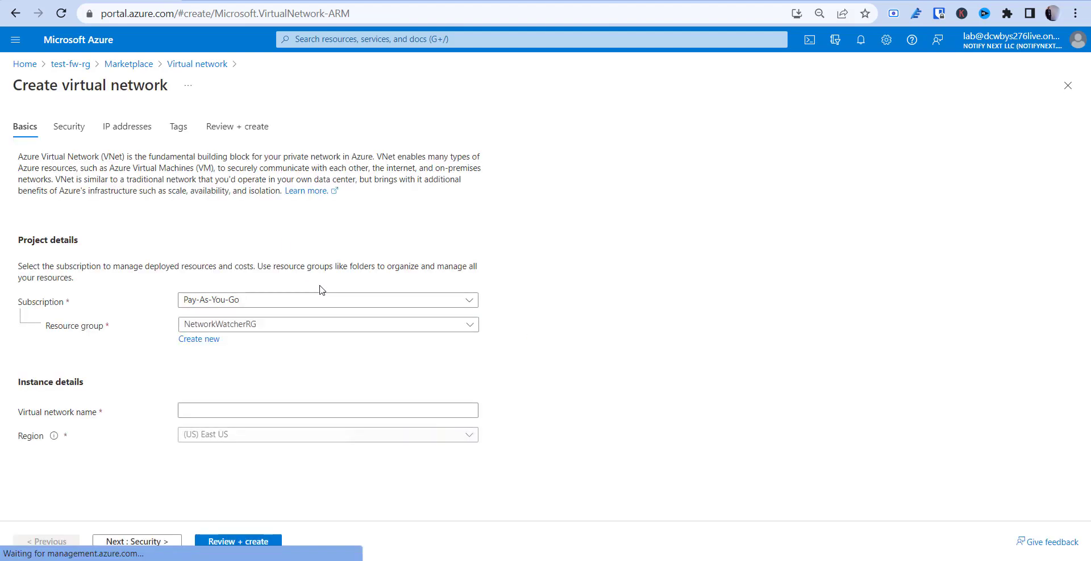
Put the virtual network in resource group test-fw-rg and name it test-fw-vn
click(267, 326)
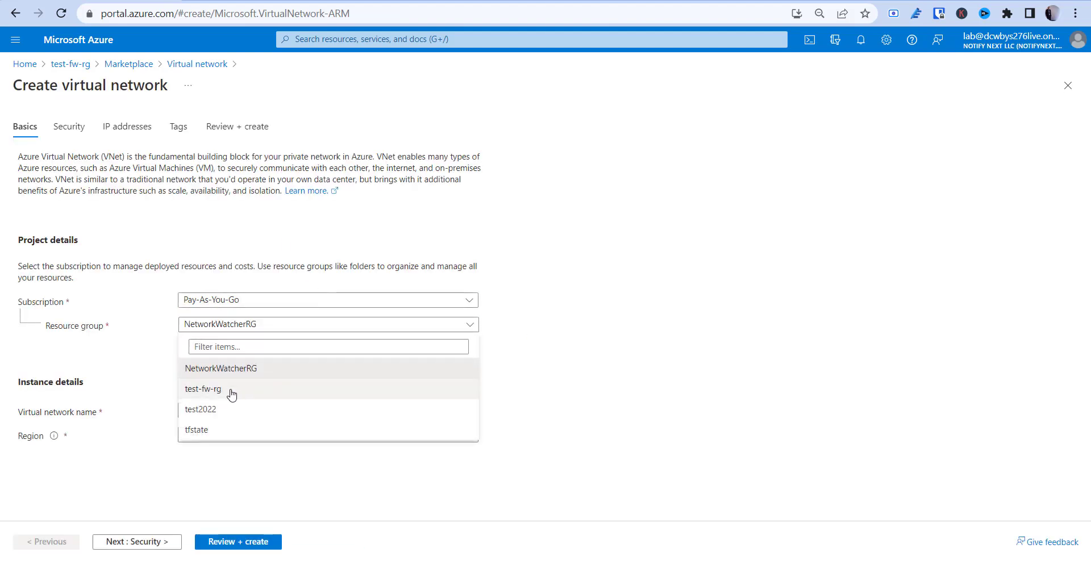
click(232, 392)
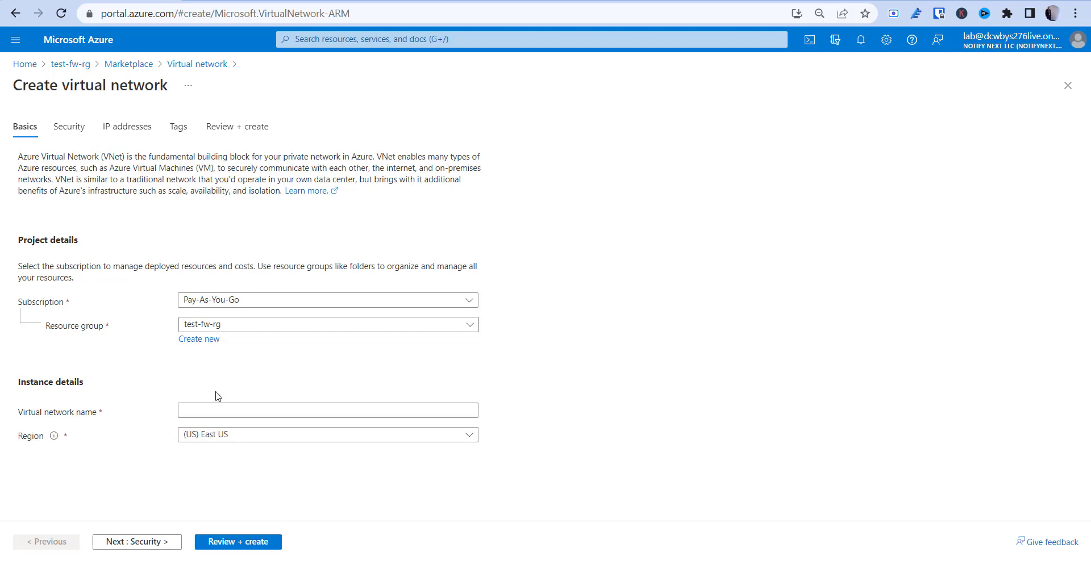
click(207, 403)
text(test-)
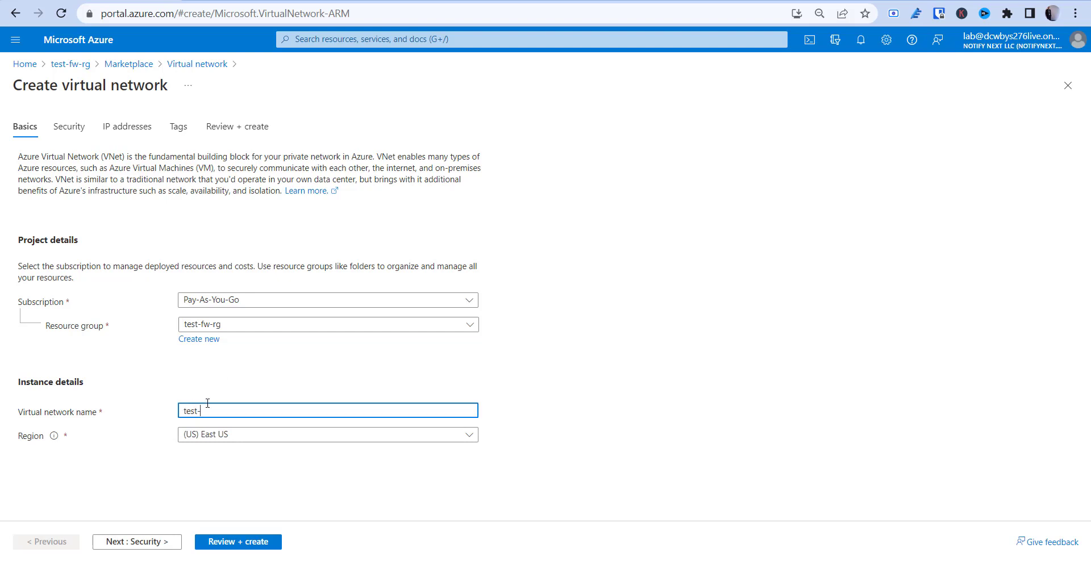
text(fw-vn)
Advance past the Security settings to the IP addresses settings
click(149, 543)
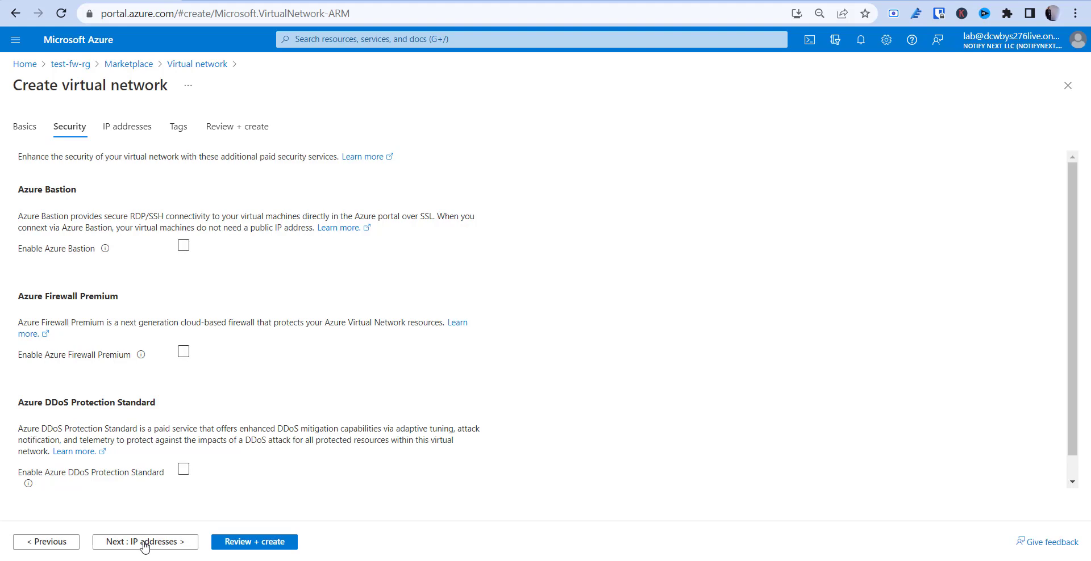
click(40, 544)
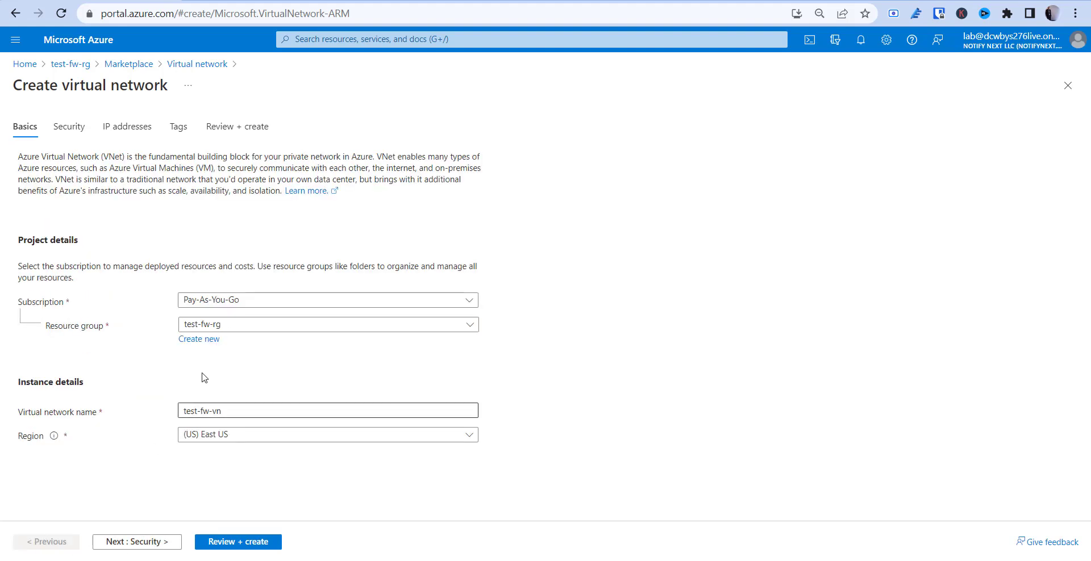
click(147, 541)
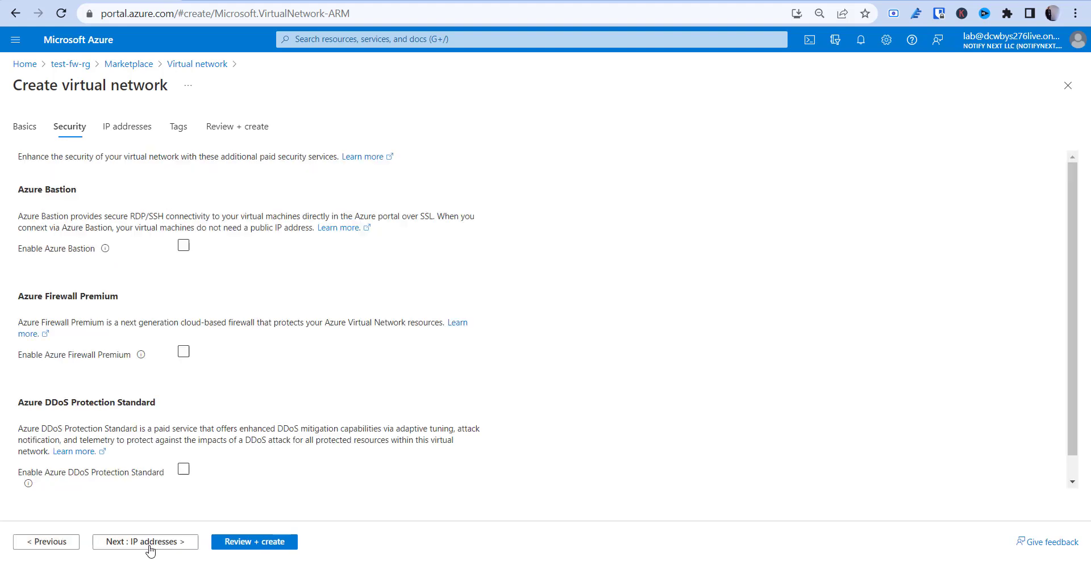
scroll(144, 278, down, 1)
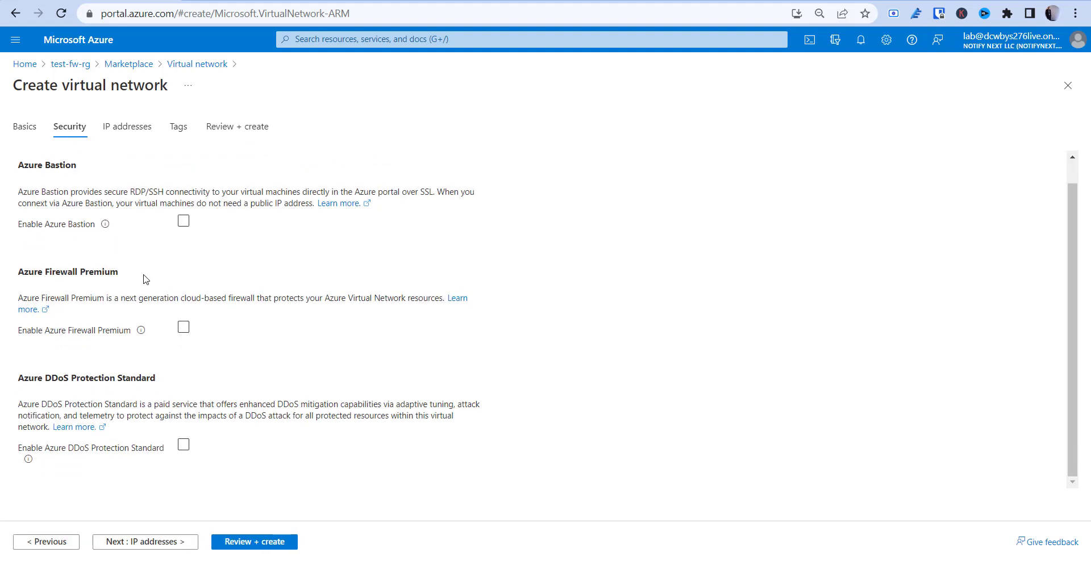
scroll(142, 280, up, 1)
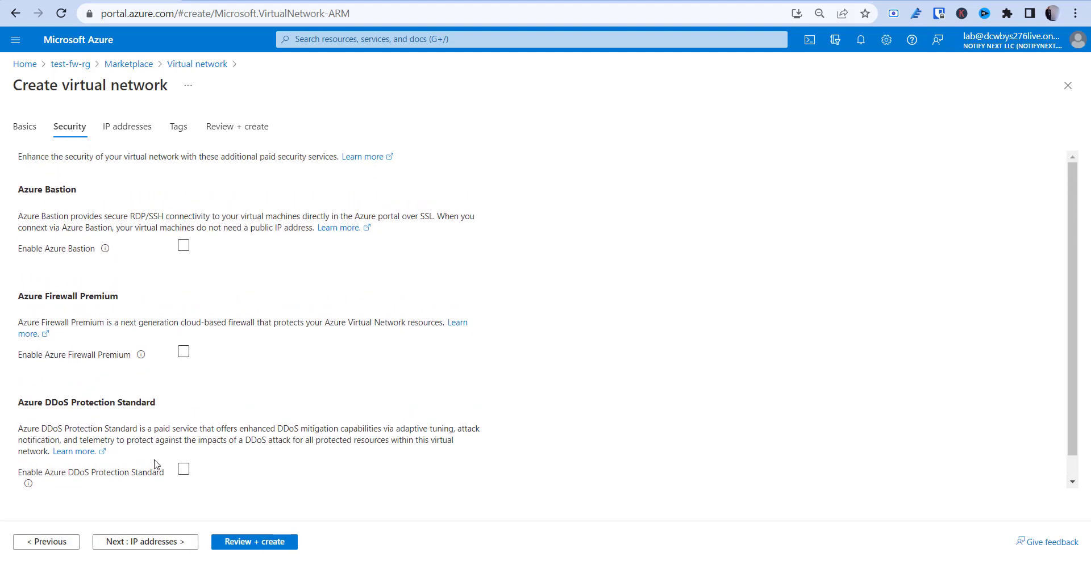
click(142, 544)
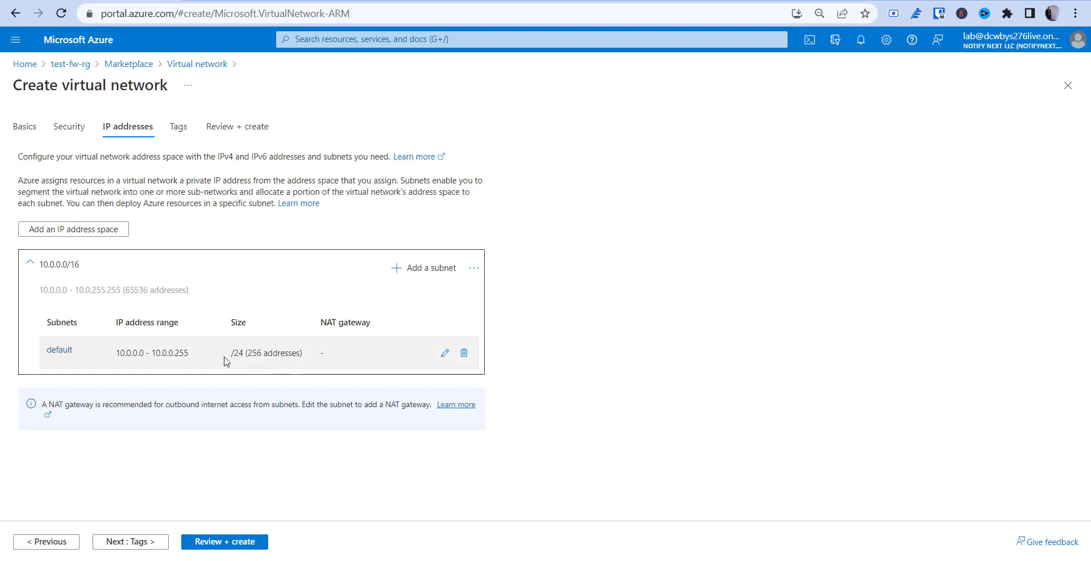
Set the default subnet to start at 10.0.1.0 with a /26 size (64 addresses) and save it
click(445, 354)
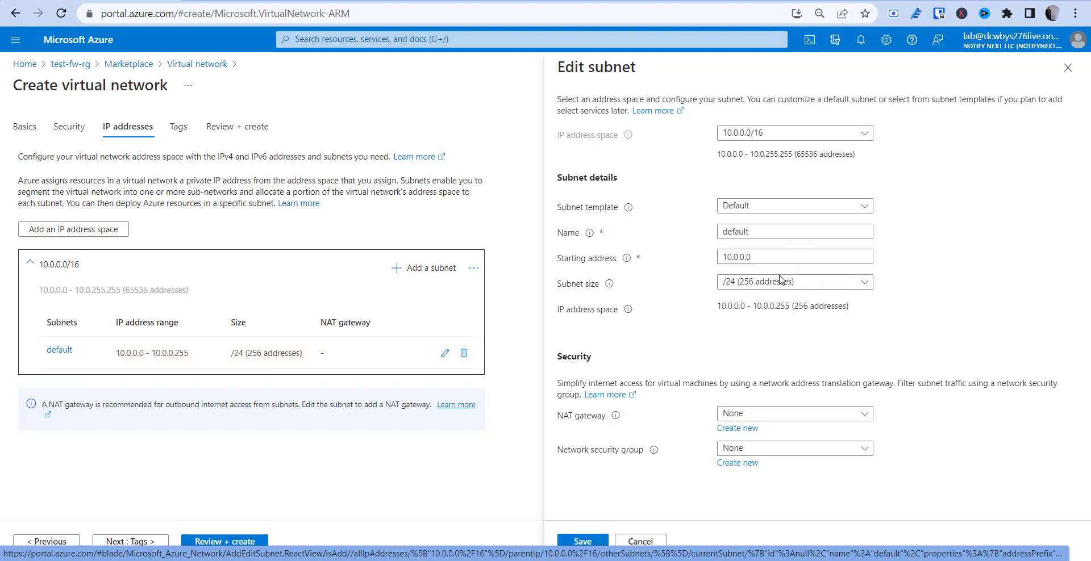
click(745, 258)
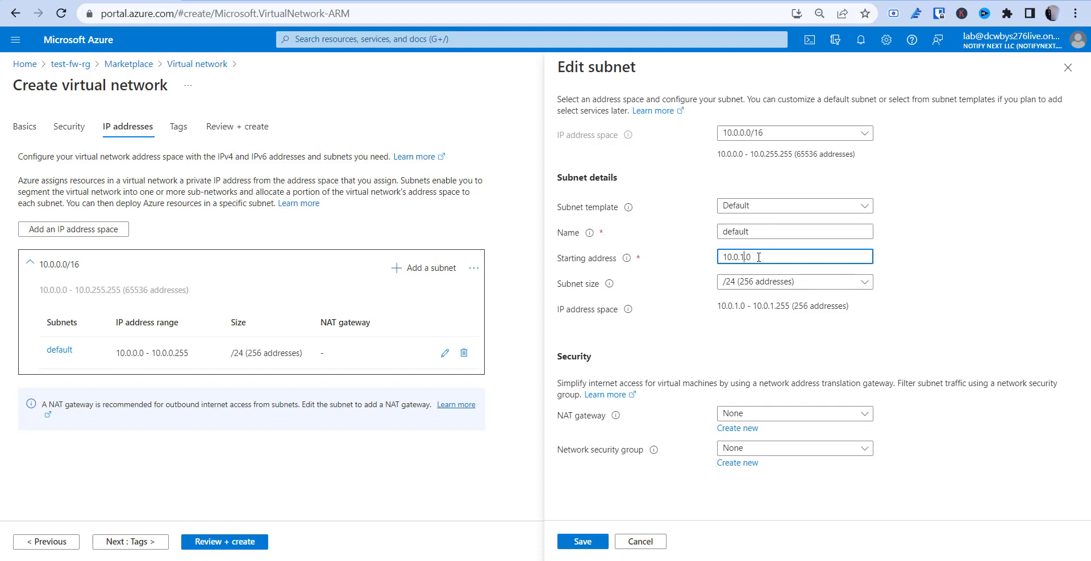
click(751, 286)
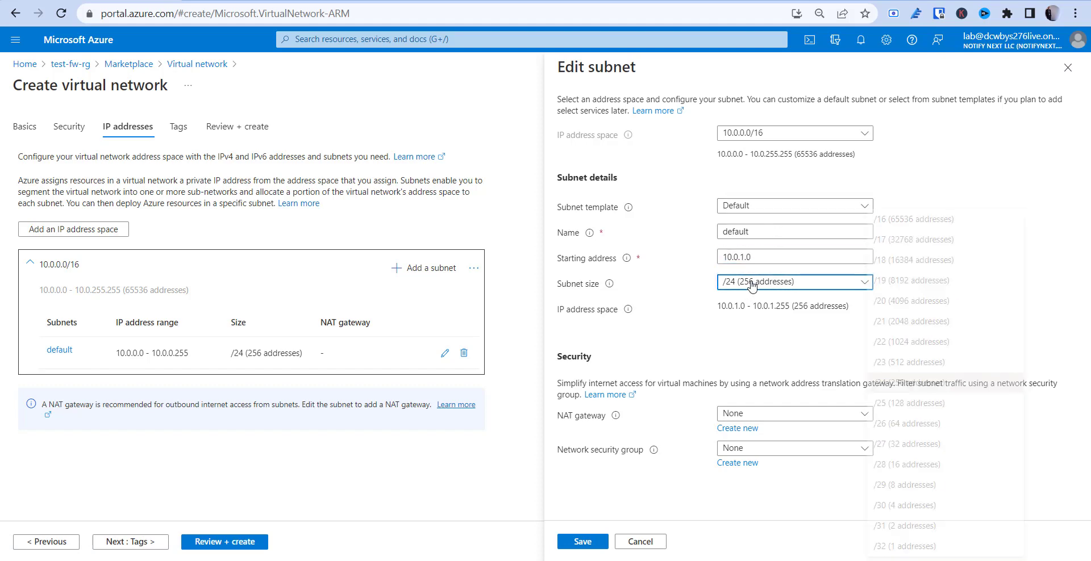
click(933, 432)
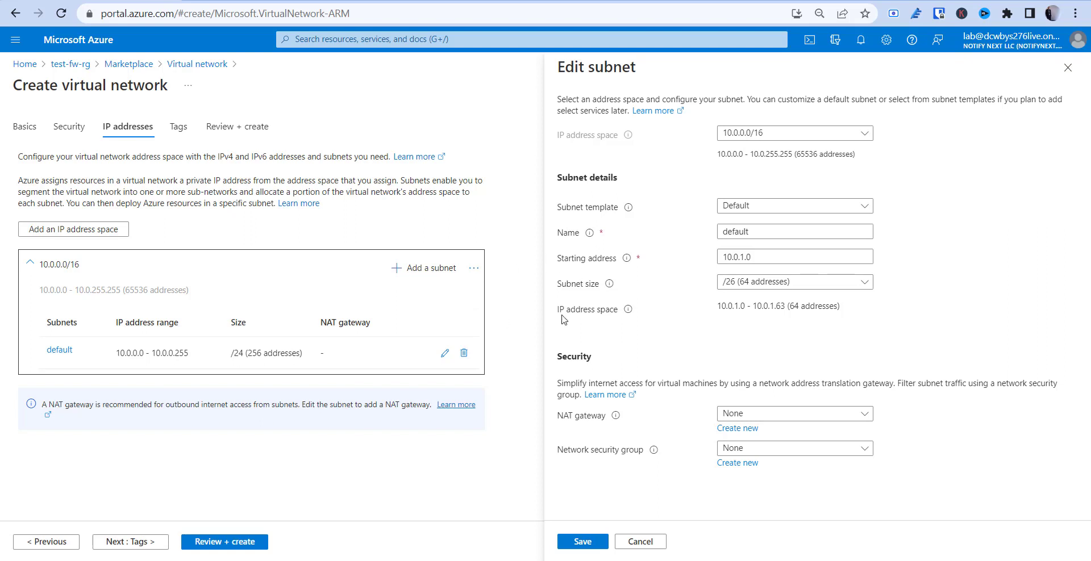
click(587, 544)
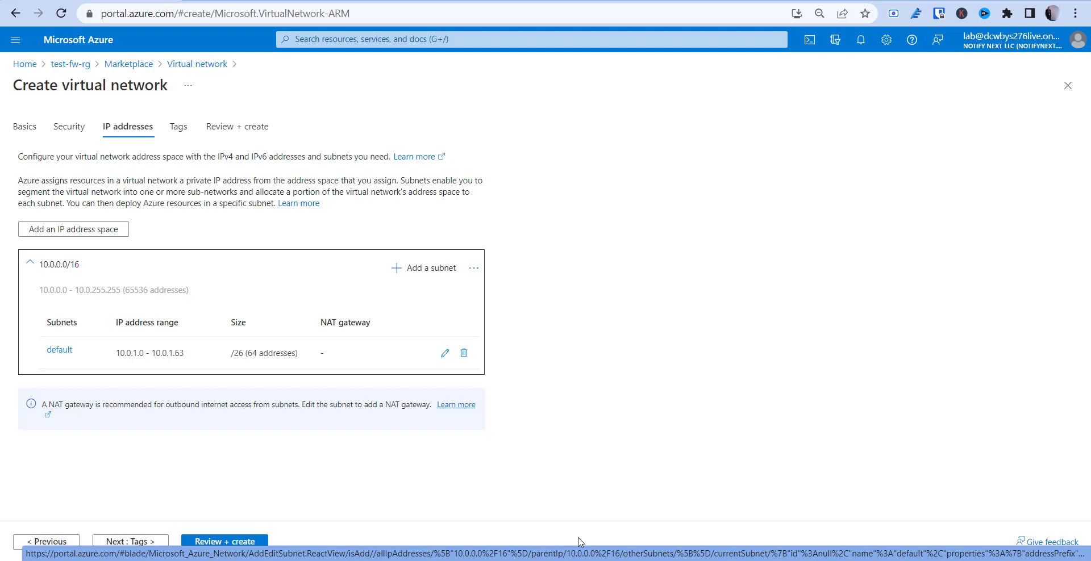
click(419, 274)
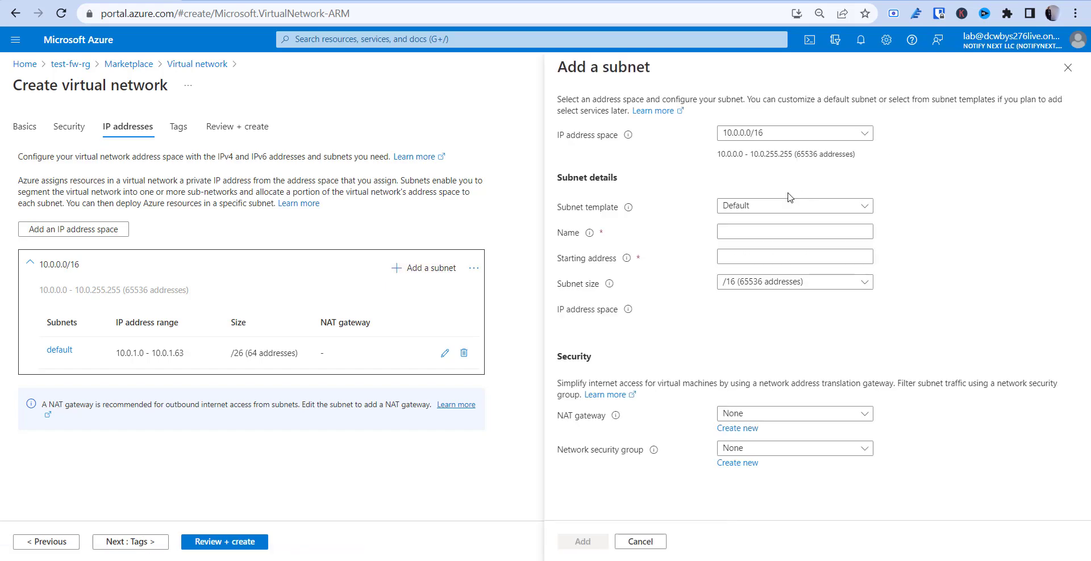
Name the new subnet test-vm-subnet, using the Default template and address space 10.0.0.0/16
click(756, 211)
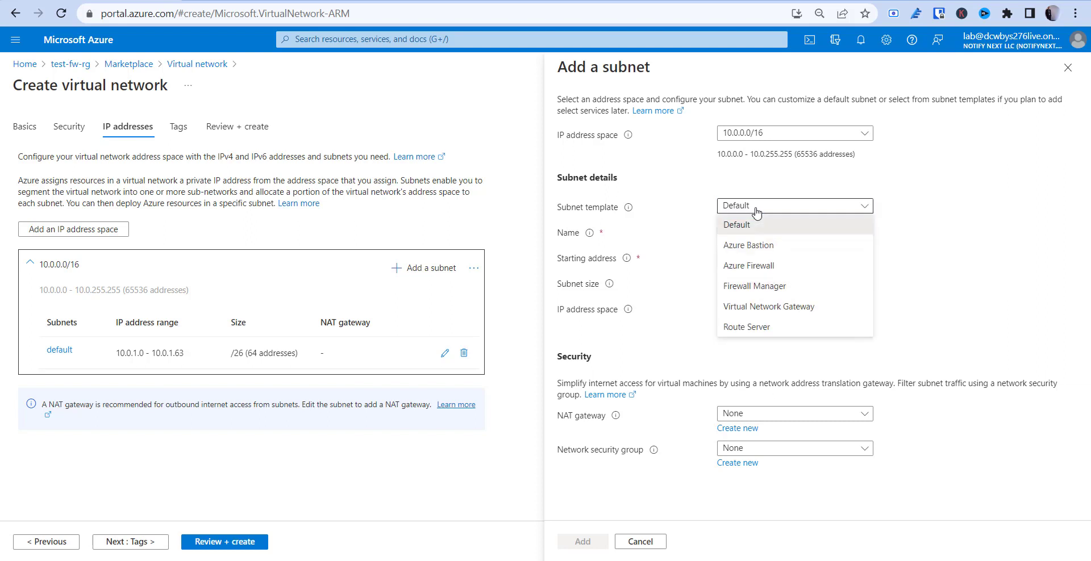
click(756, 211)
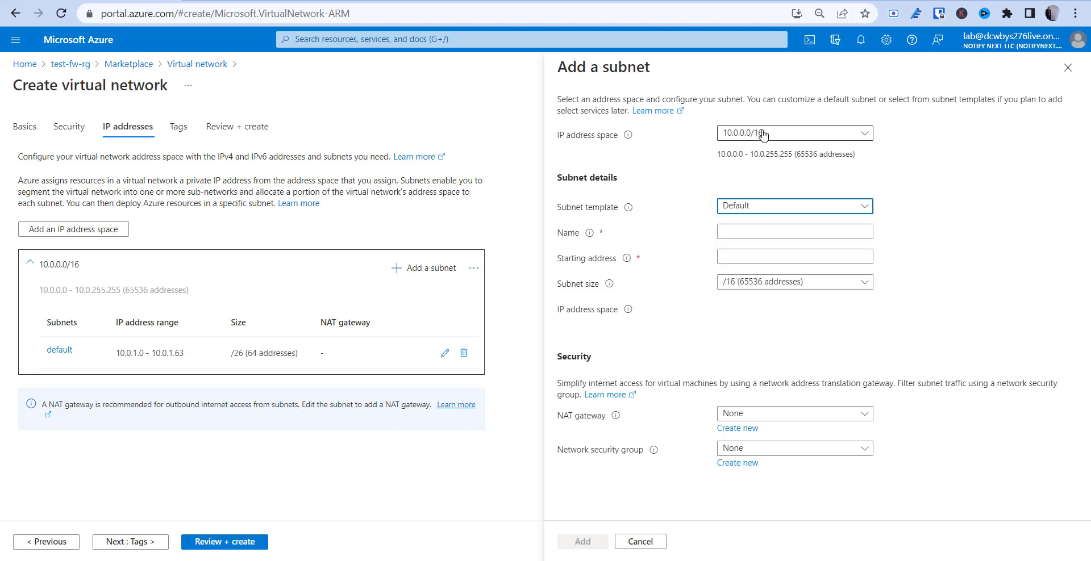
click(770, 133)
click(761, 151)
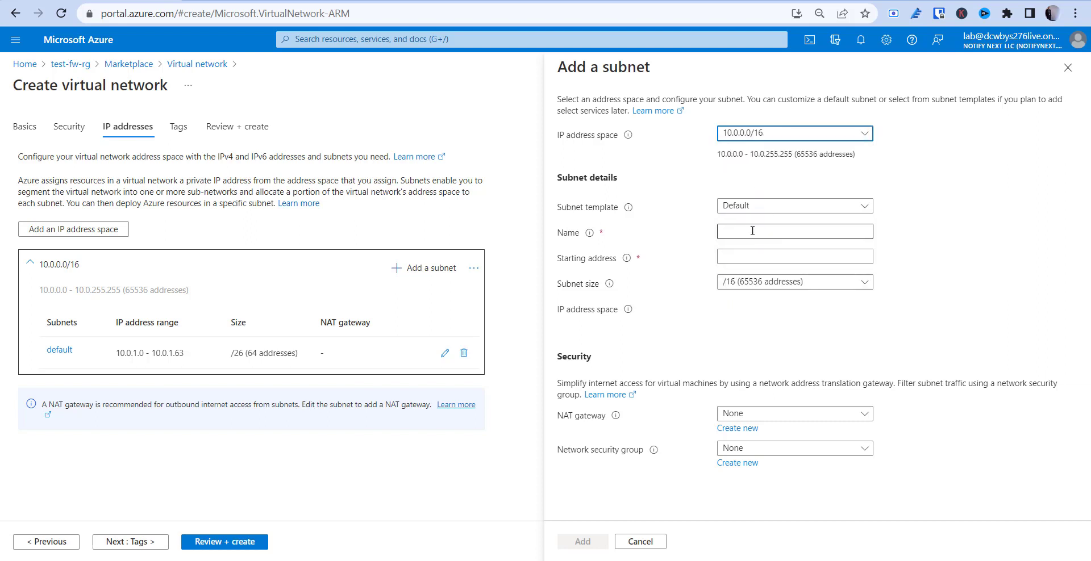
click(752, 229)
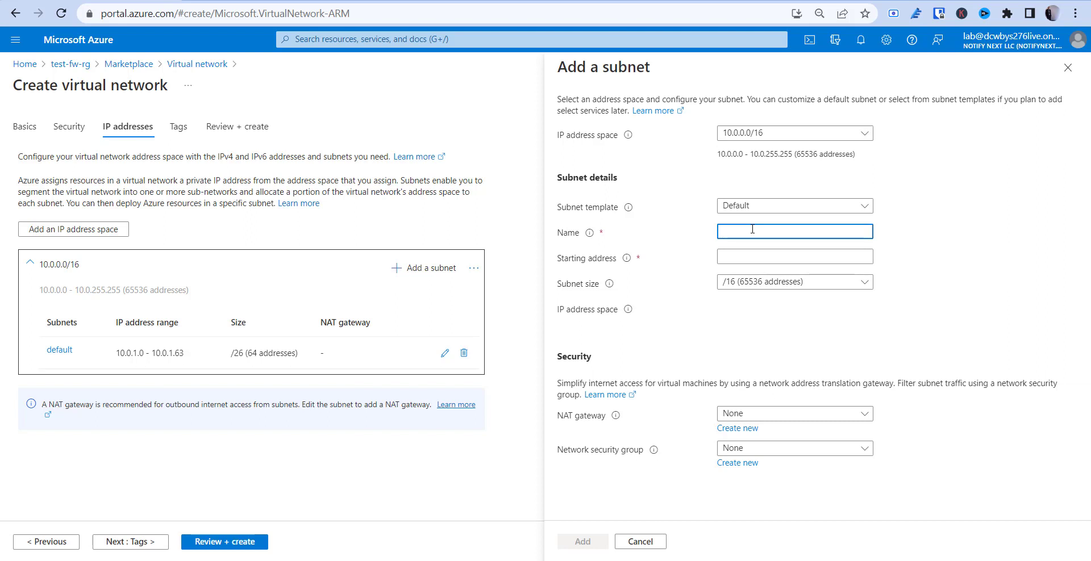
text(workload)
key(BackSpace)
key(BackSpace)
key(BackSpace)
key(BackSpace)
key(BackSpace)
key(BackSpace)
key(BackSpace)
key(BackSpace)
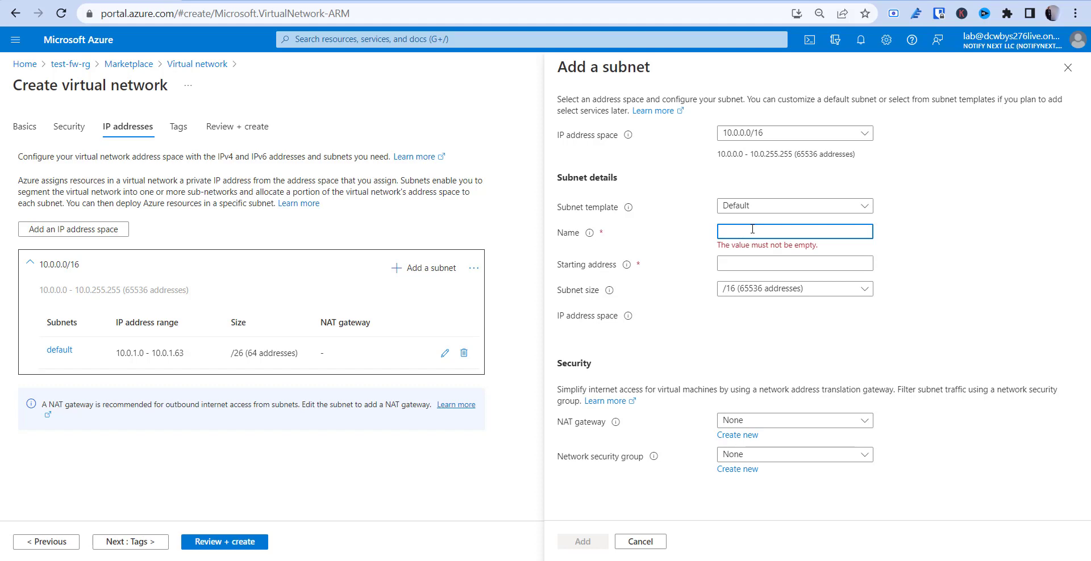
text(test)
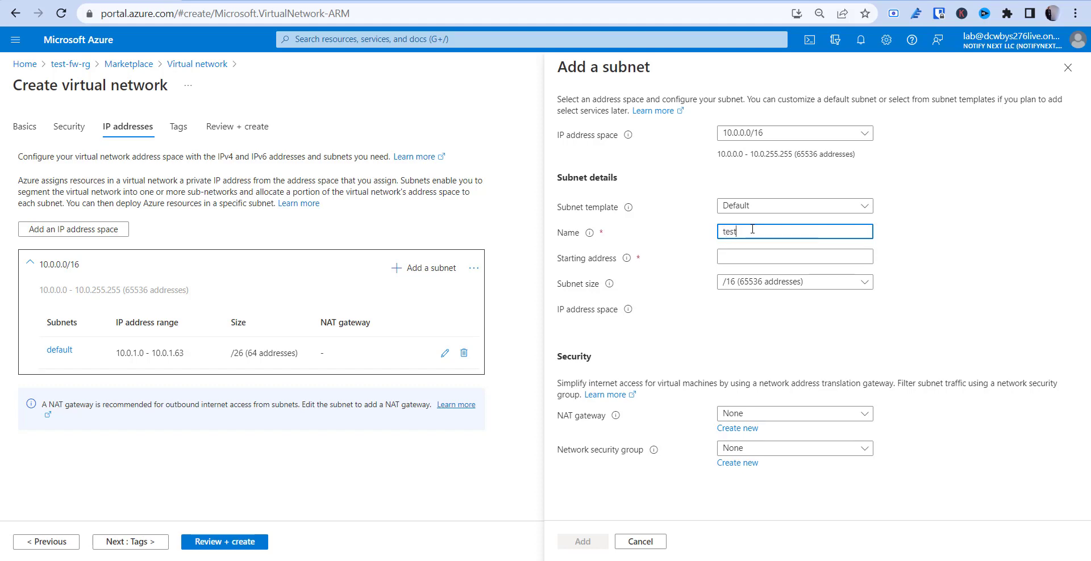
text(e-vm-subnet)
Give test-vm-subnet starting address 10.0.2.0 with a /24 size and add it
click(757, 258)
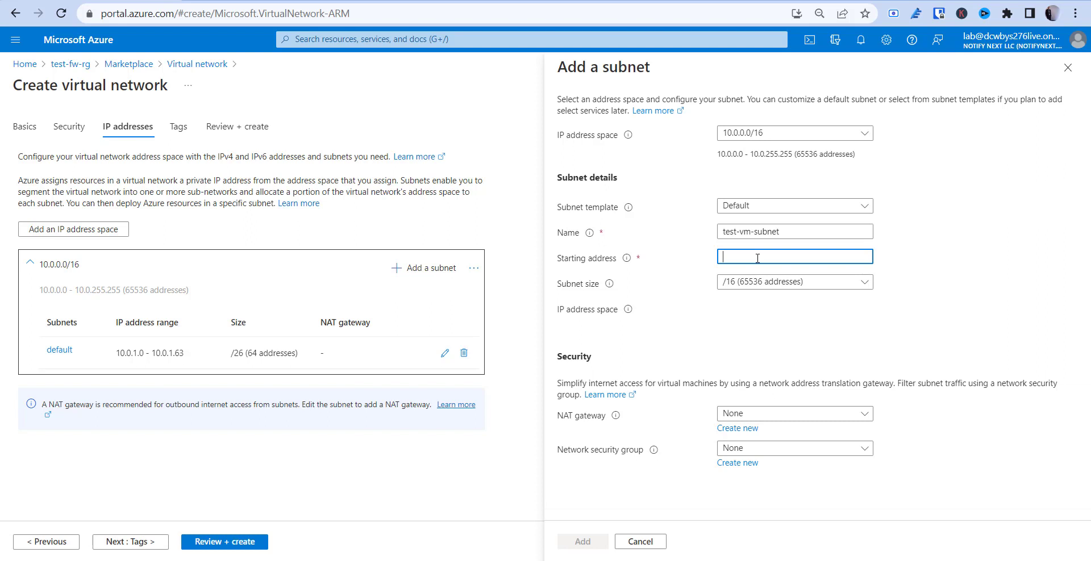
text(10.0)
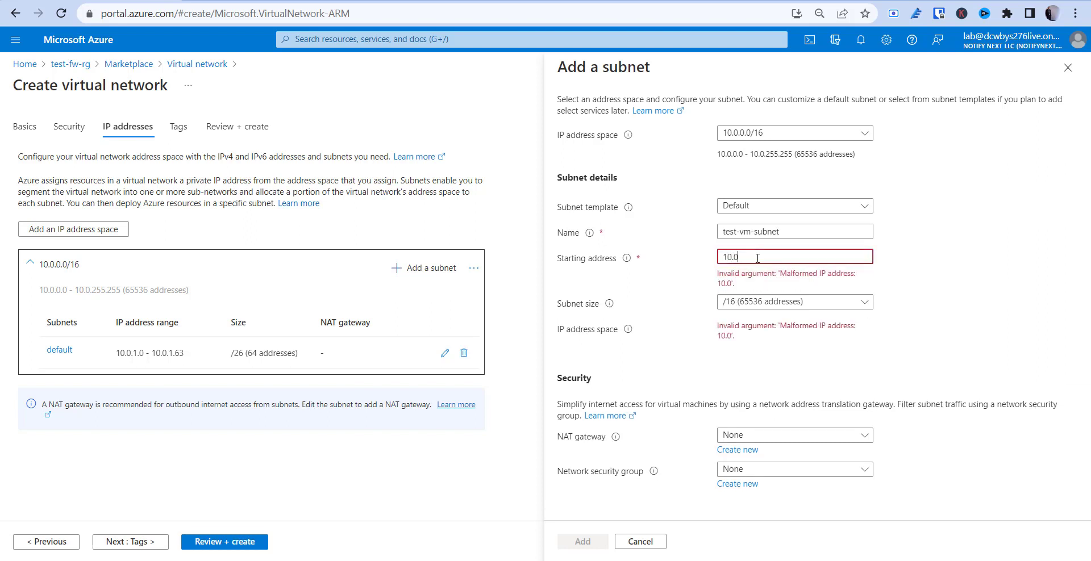
text(.2.0)
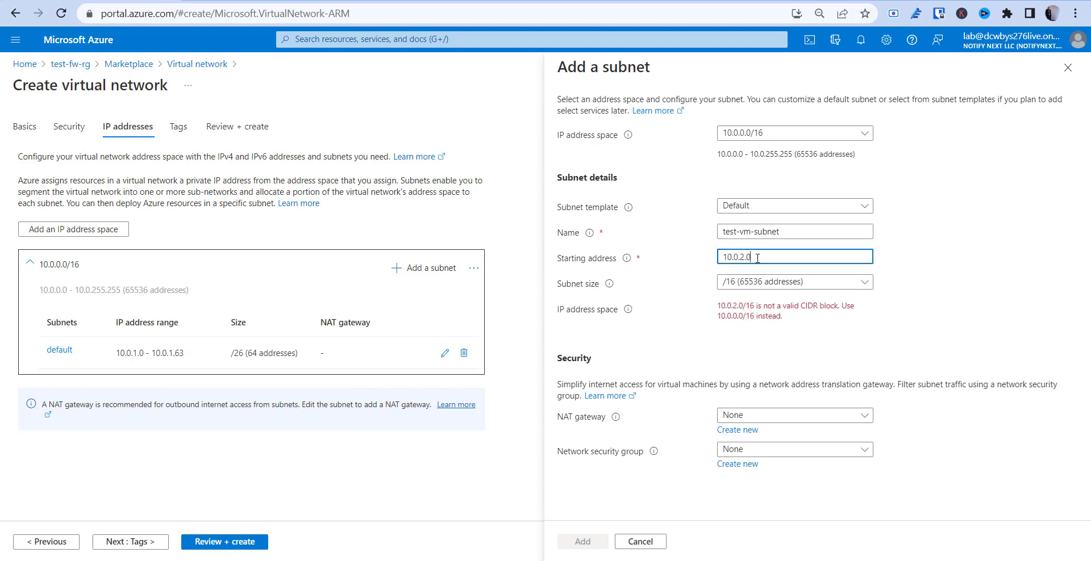
click(776, 279)
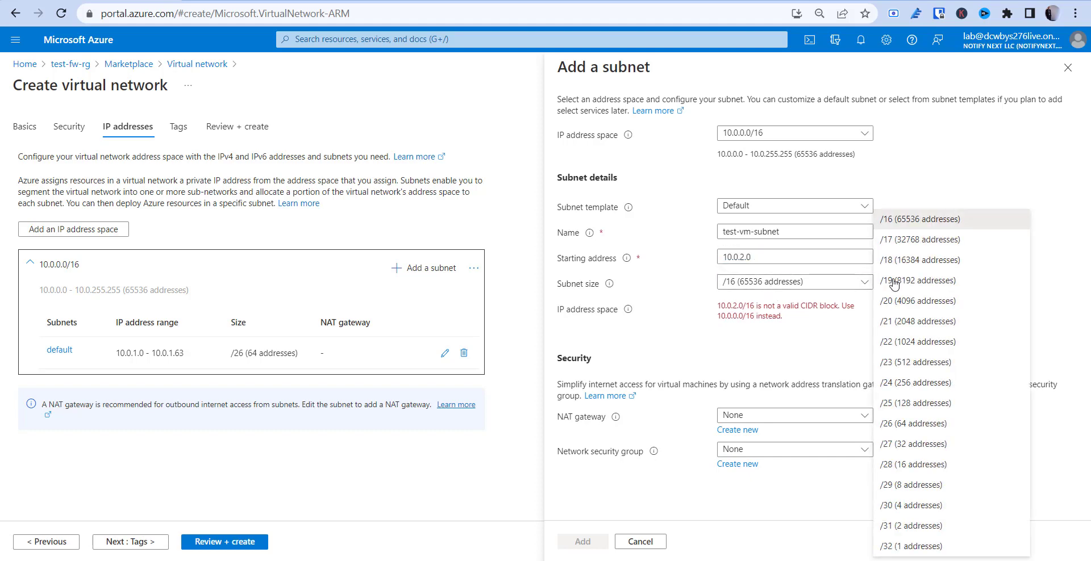
click(909, 384)
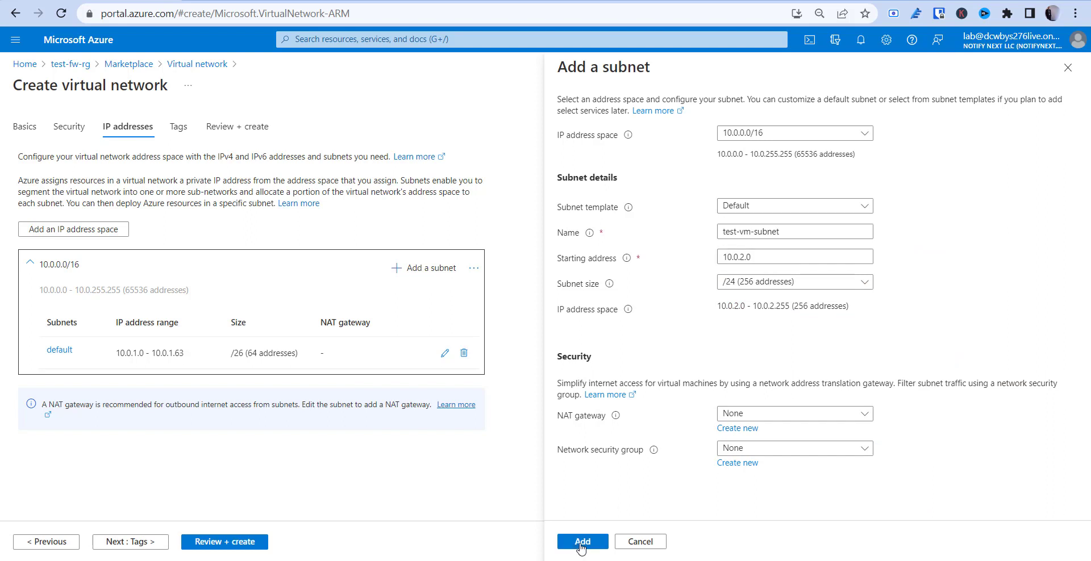
click(582, 544)
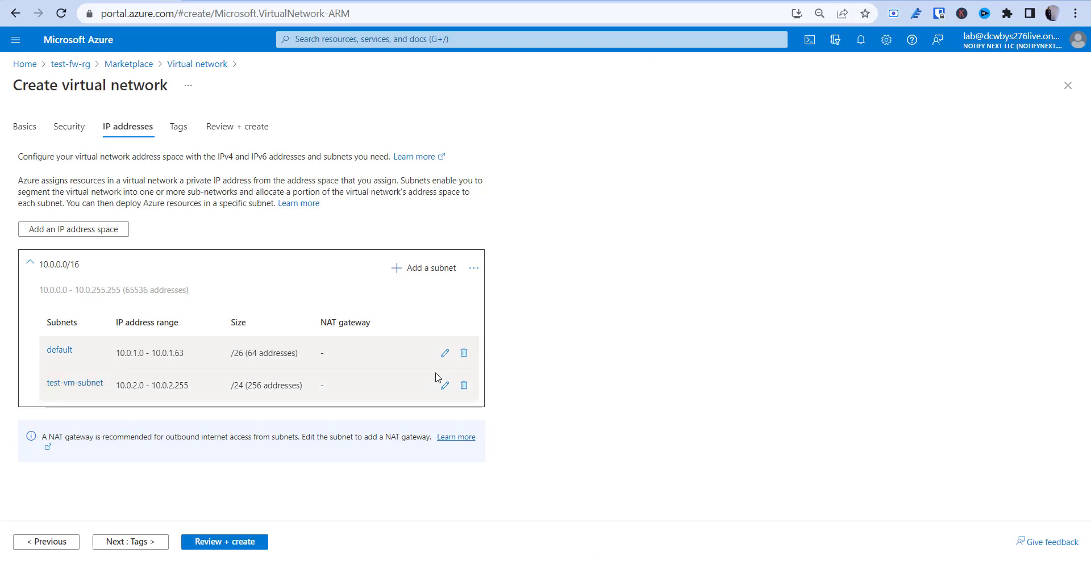
click(445, 353)
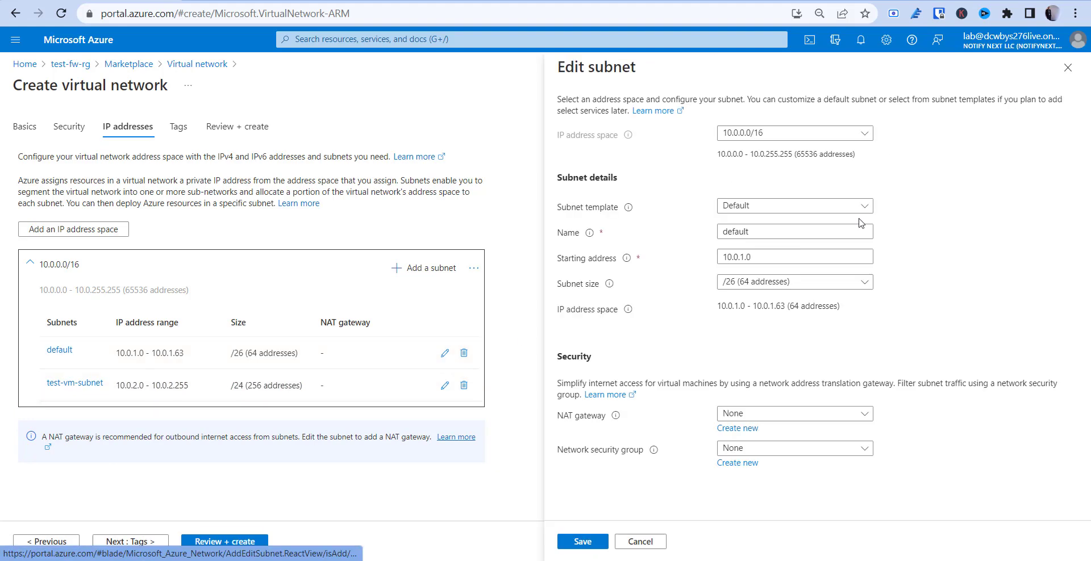
Rename the default subnet to azure-firewall-subnet and save it
double_click(758, 229)
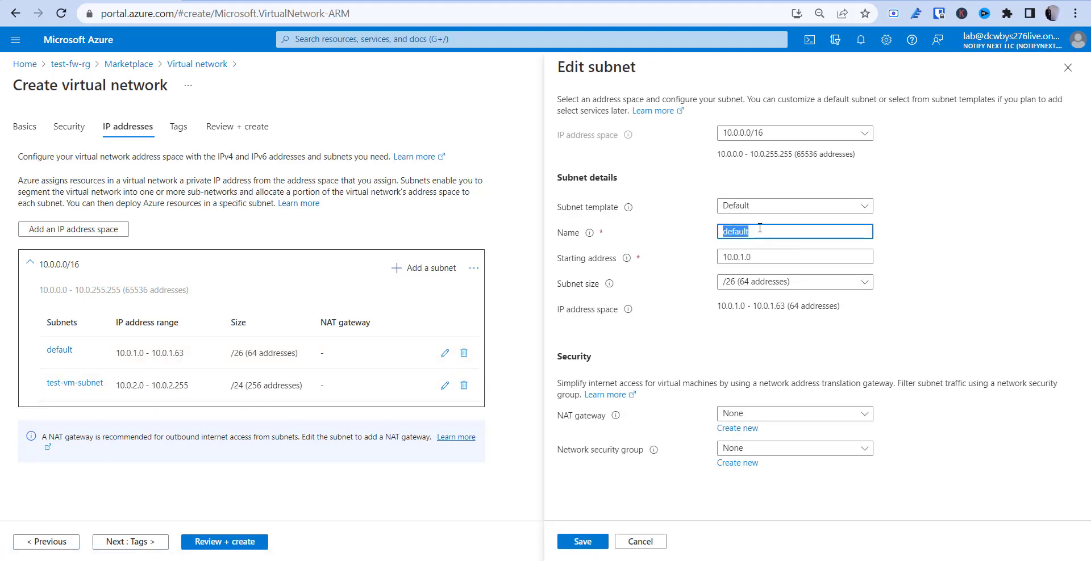
text(azure-firewall-subnet)
click(580, 541)
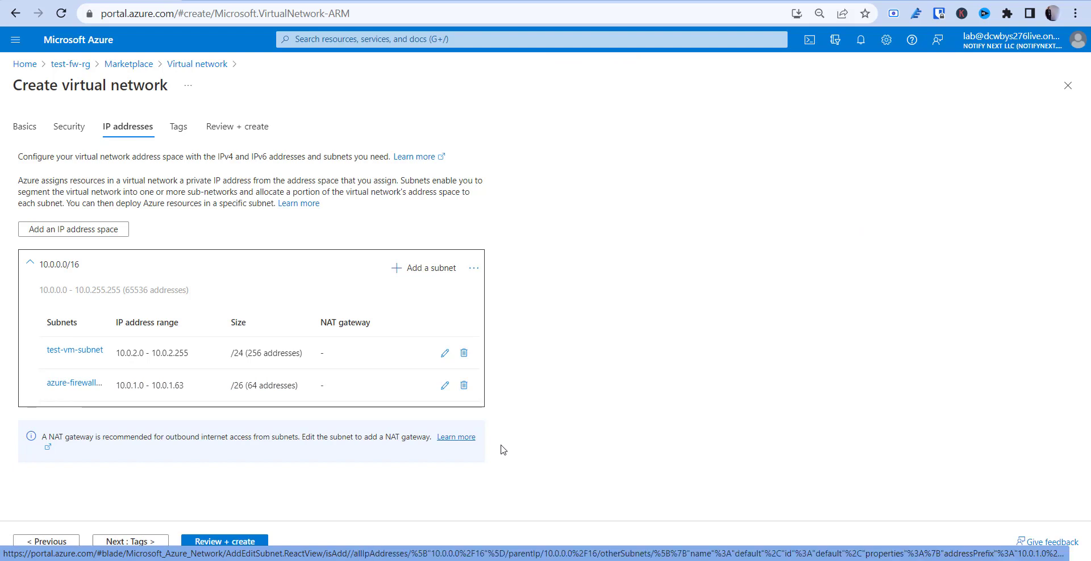
Review and create test-fw-vn, then open the deployed virtual network
click(234, 543)
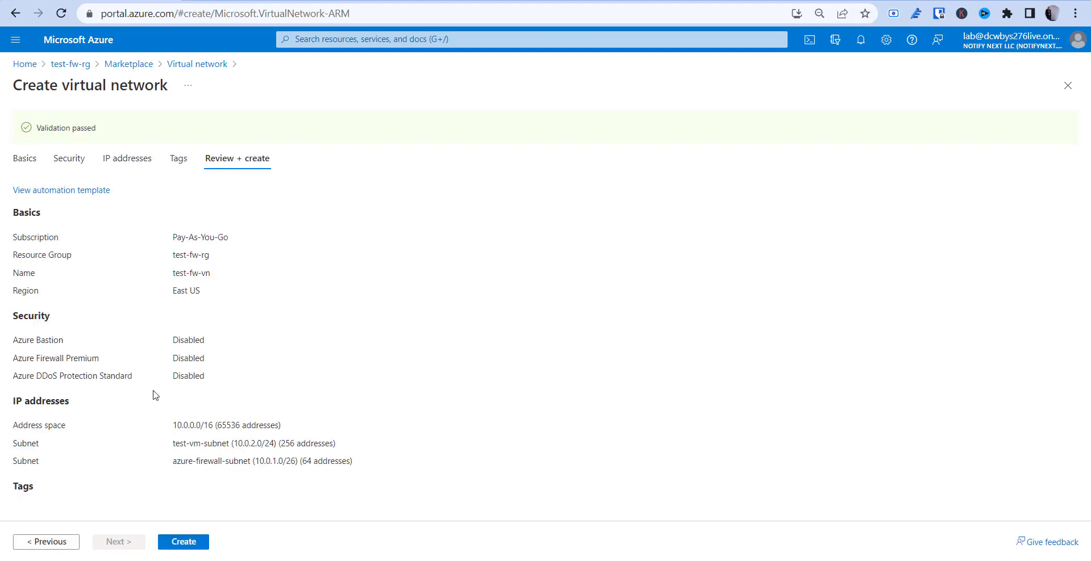
click(177, 543)
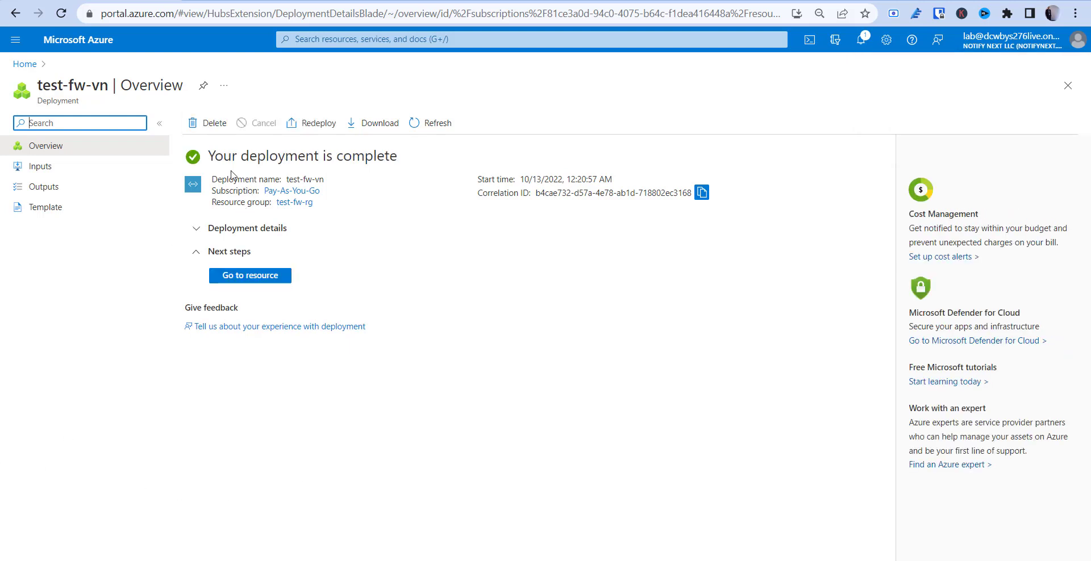
click(250, 278)
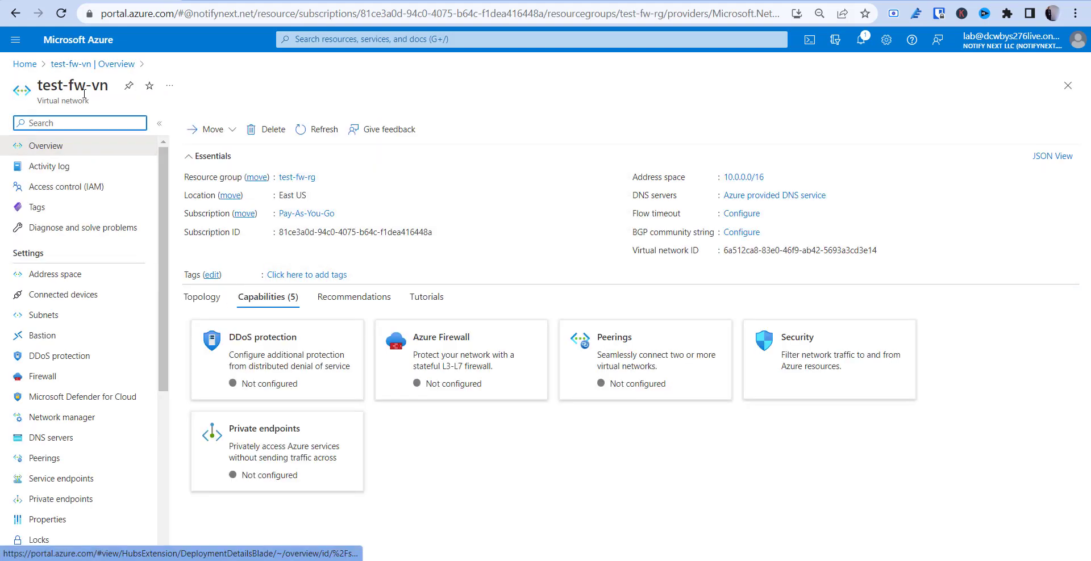
Check test-fw-vn's subnets, noting test-vm-subnet's 251 available IPs, then go to Home
click(46, 315)
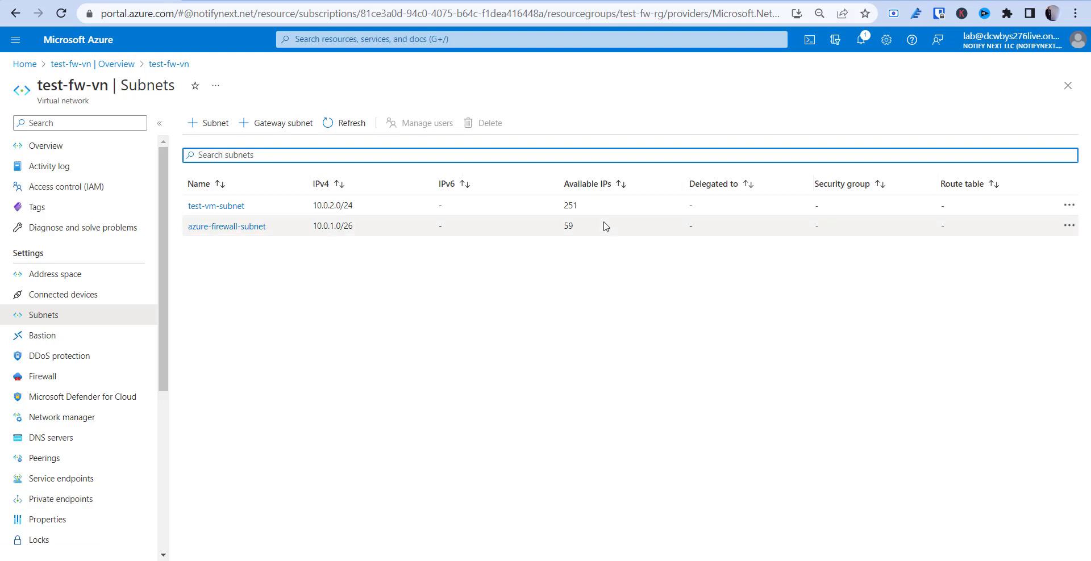
drag(563, 206, 582, 209)
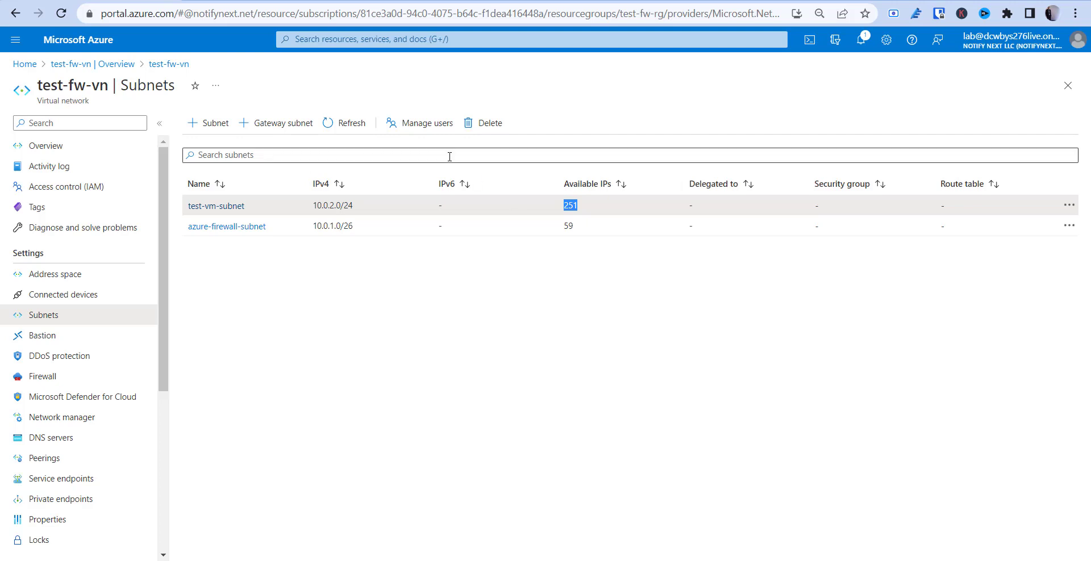
click(23, 65)
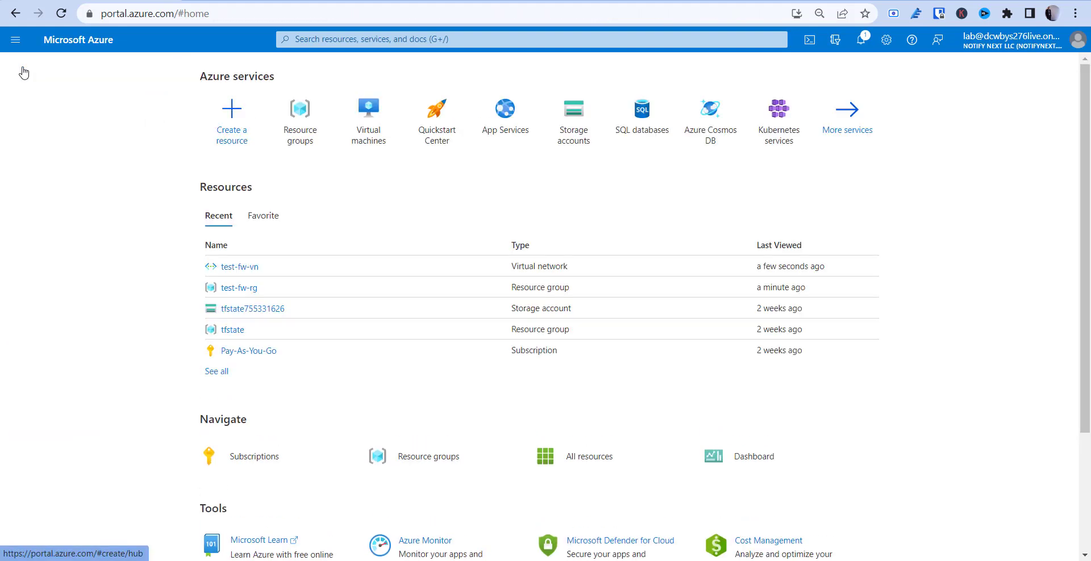
Start a Windows Server 2019 Datacenter VM named test-vm in resource group test-fw-rg
click(231, 140)
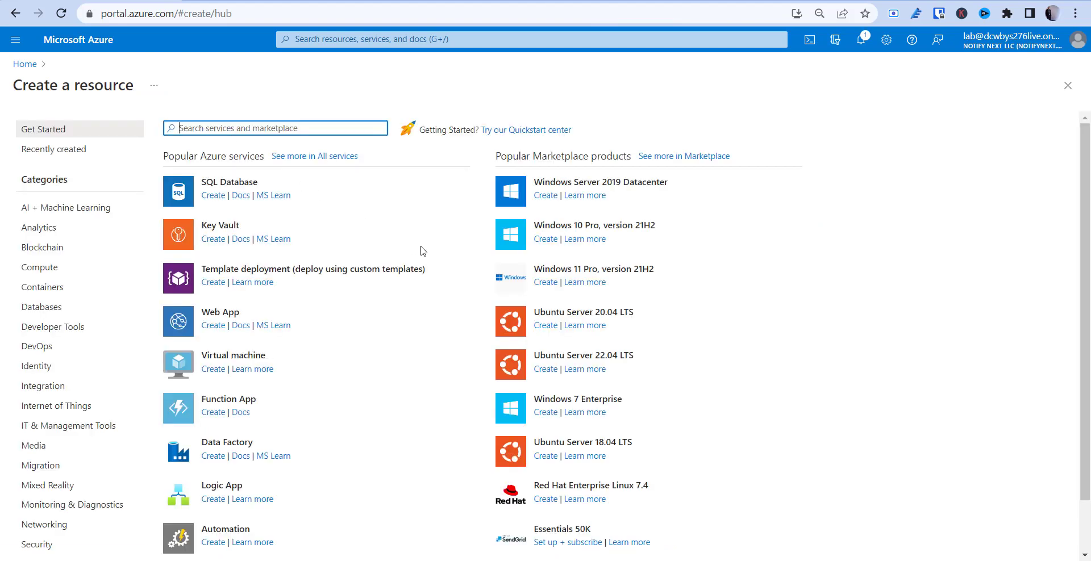
click(539, 199)
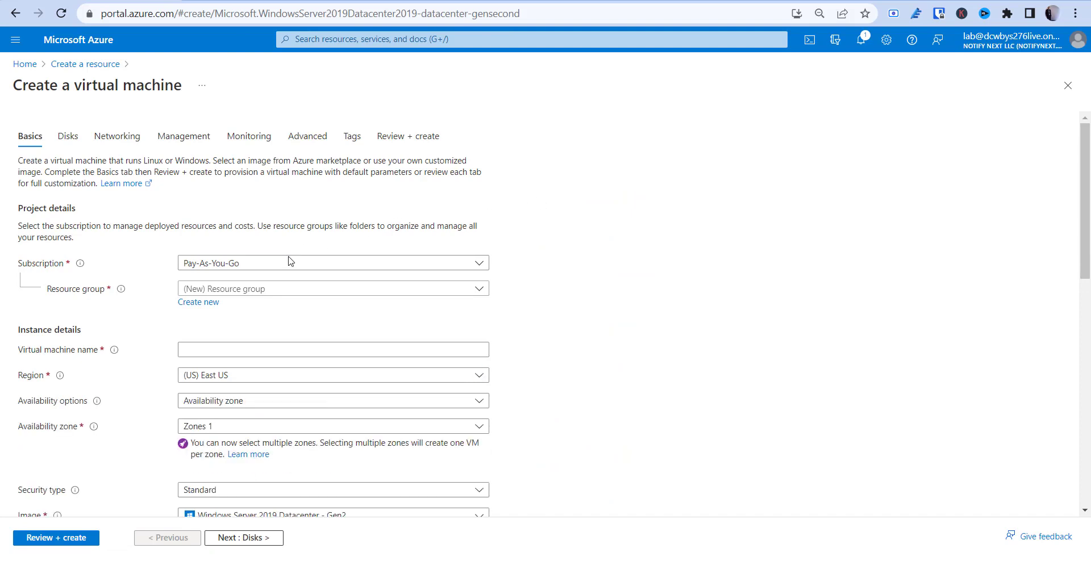
click(265, 291)
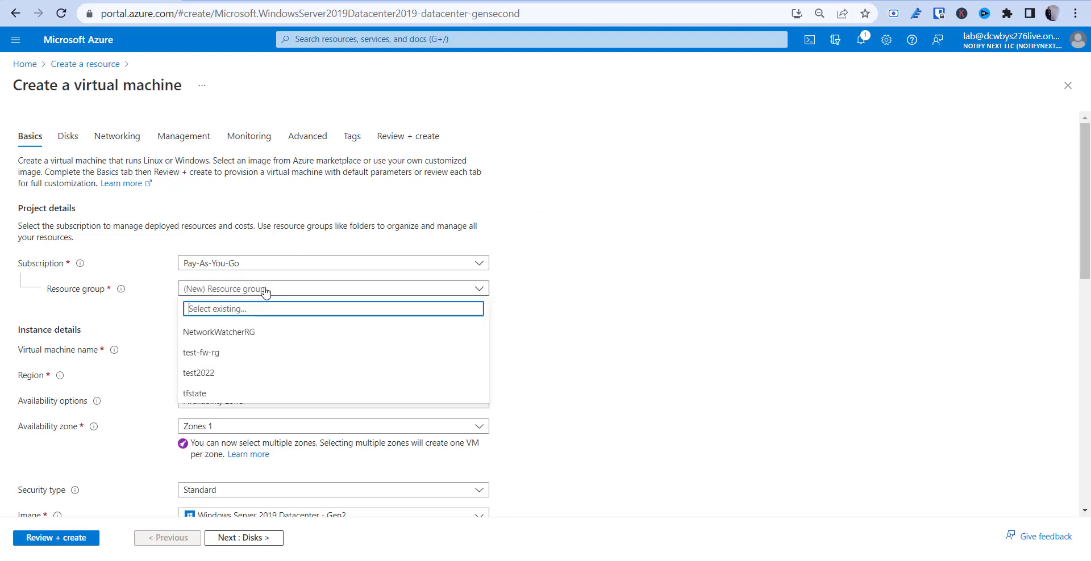
click(247, 352)
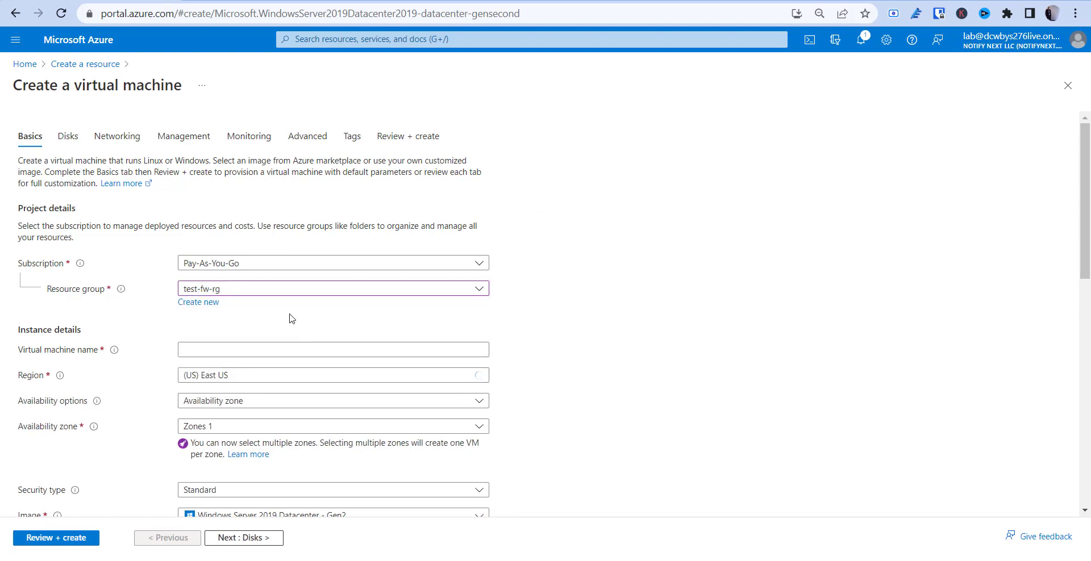
scroll(290, 321, down, 1)
click(251, 291)
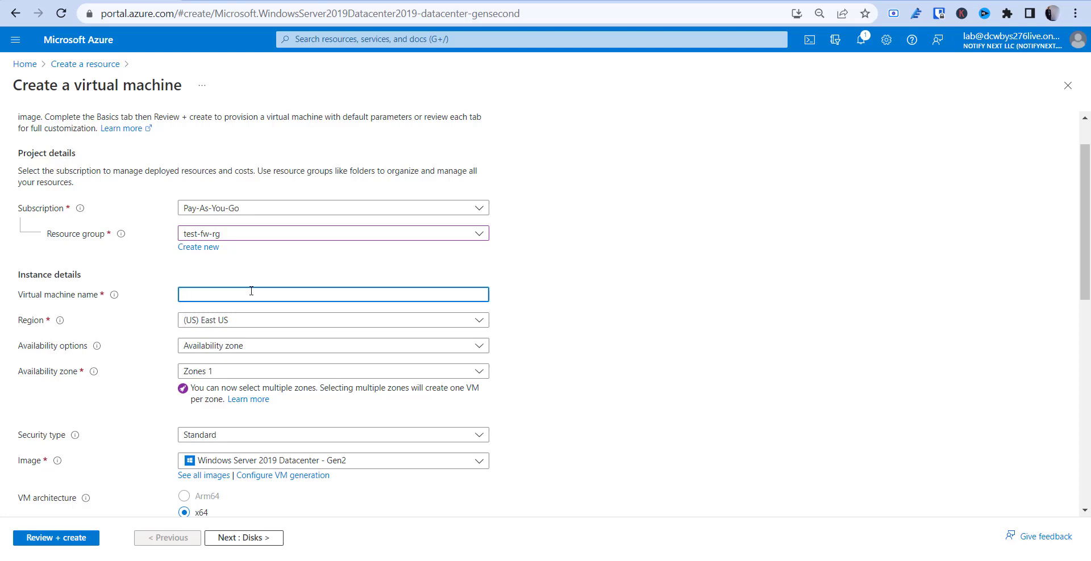
text(test)
text(-vm)
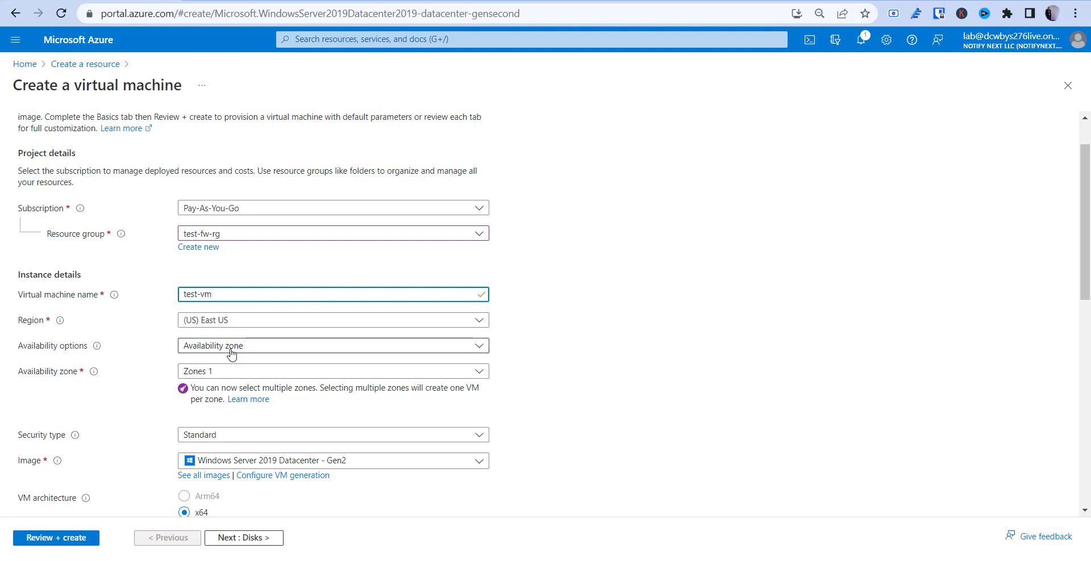
Limit the VM's availability zone to Zone 1 only
scroll(231, 354, down, 2)
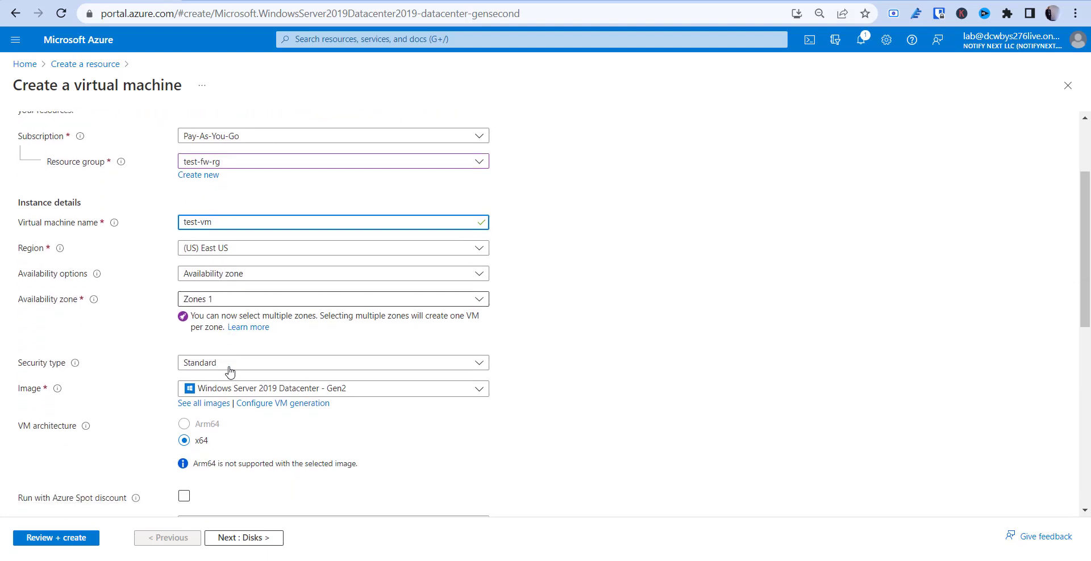
click(233, 272)
click(233, 272)
click(233, 272)
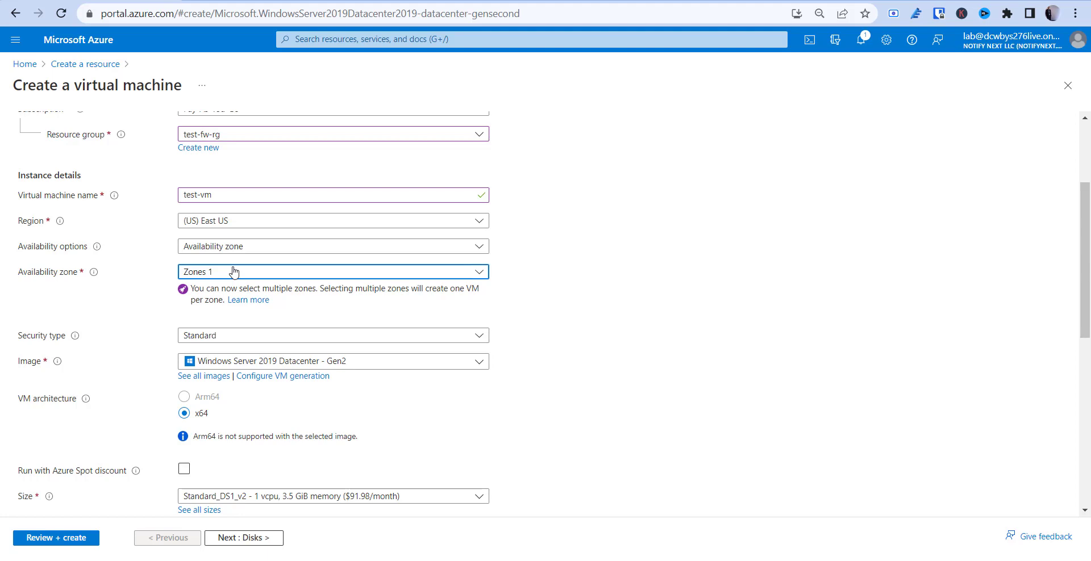
click(222, 273)
click(189, 310)
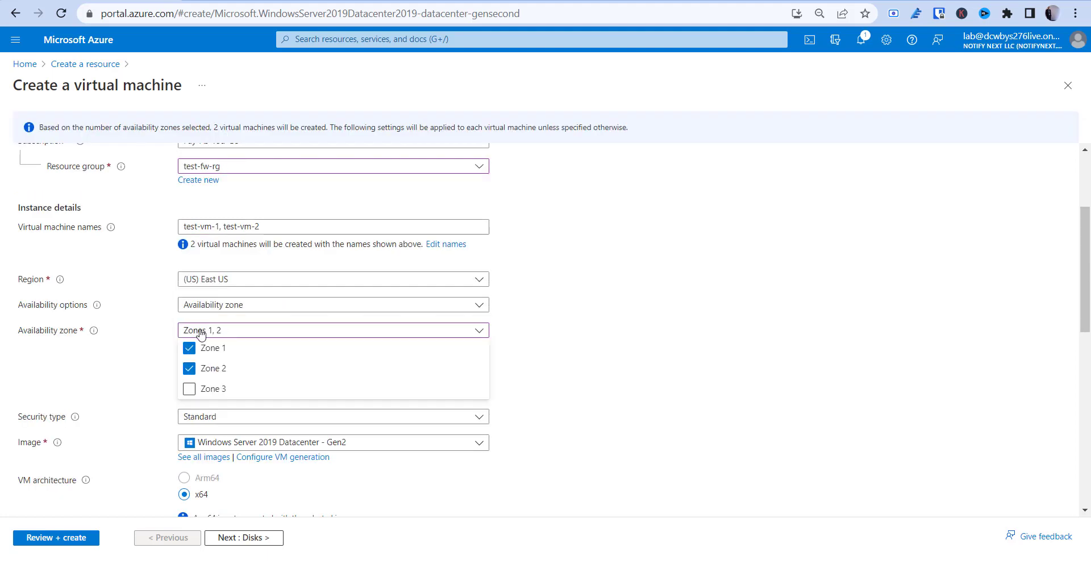
click(195, 368)
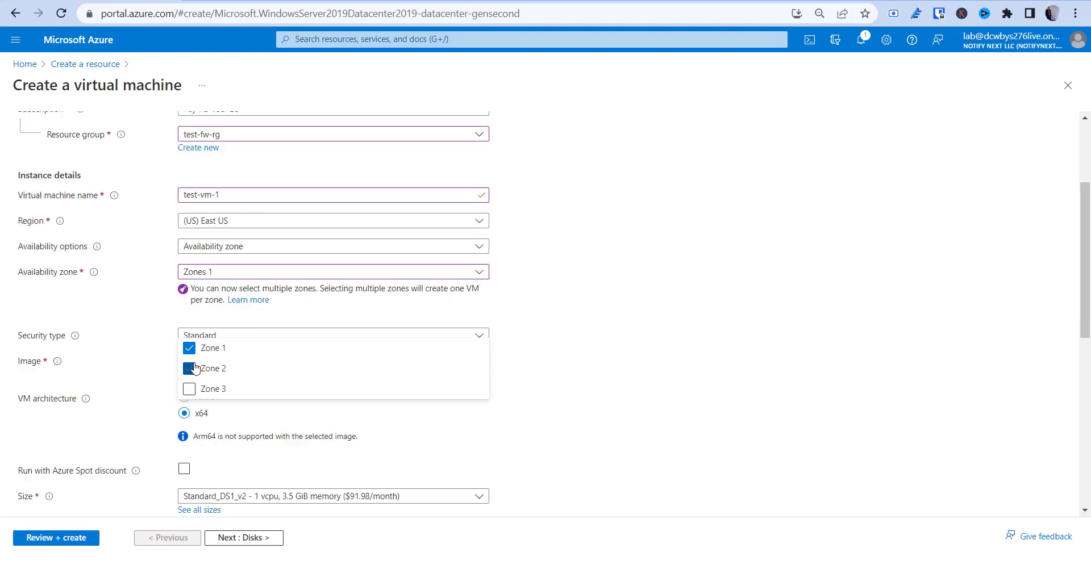
click(551, 319)
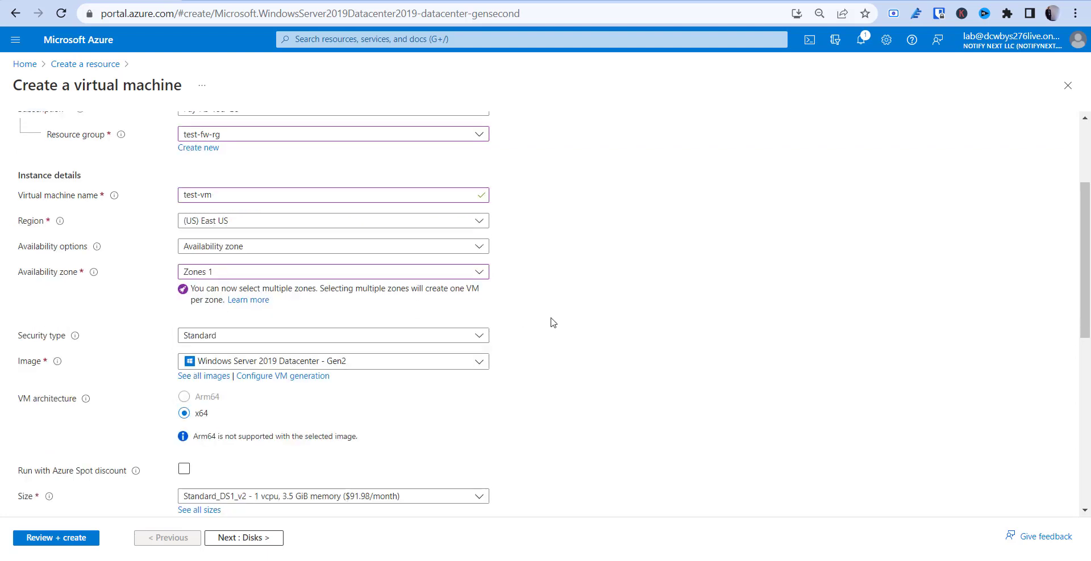
scroll(260, 384, down, 2)
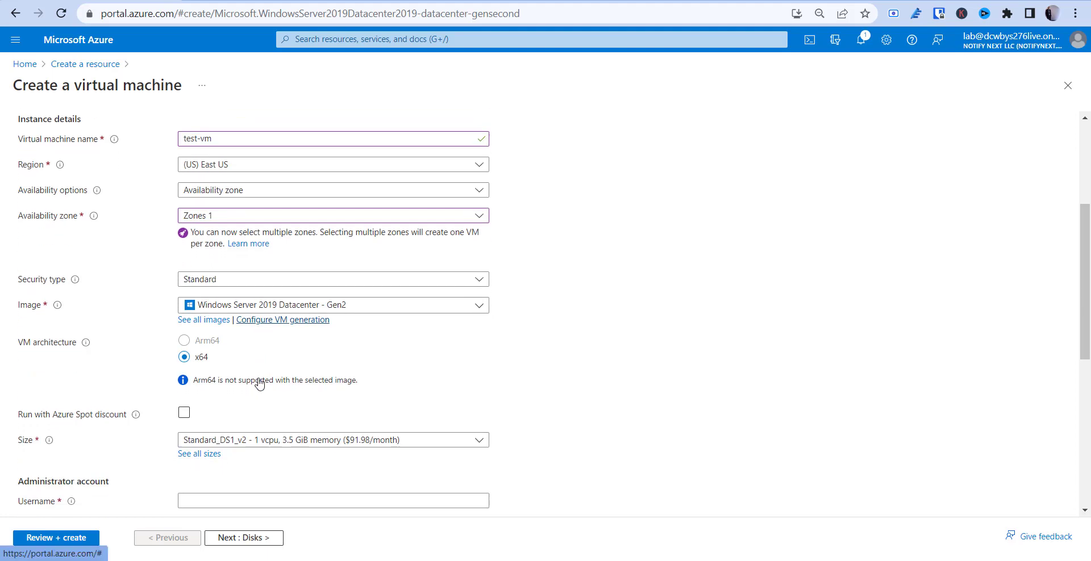
scroll(190, 341, up, 5)
scroll(189, 341, down, 6)
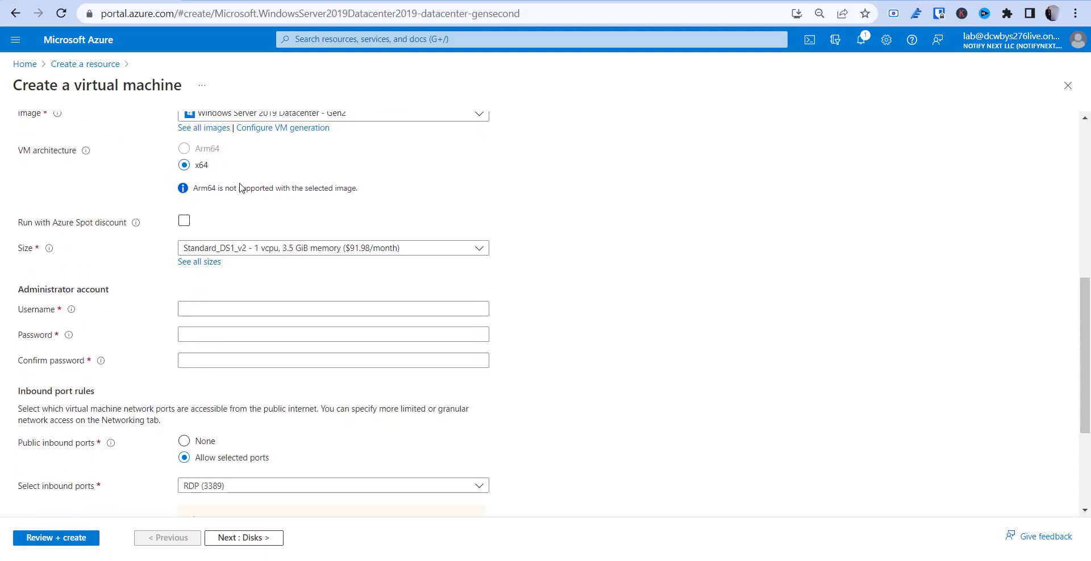
click(262, 253)
Show VM size prices per hour and select the B1s size
click(204, 348)
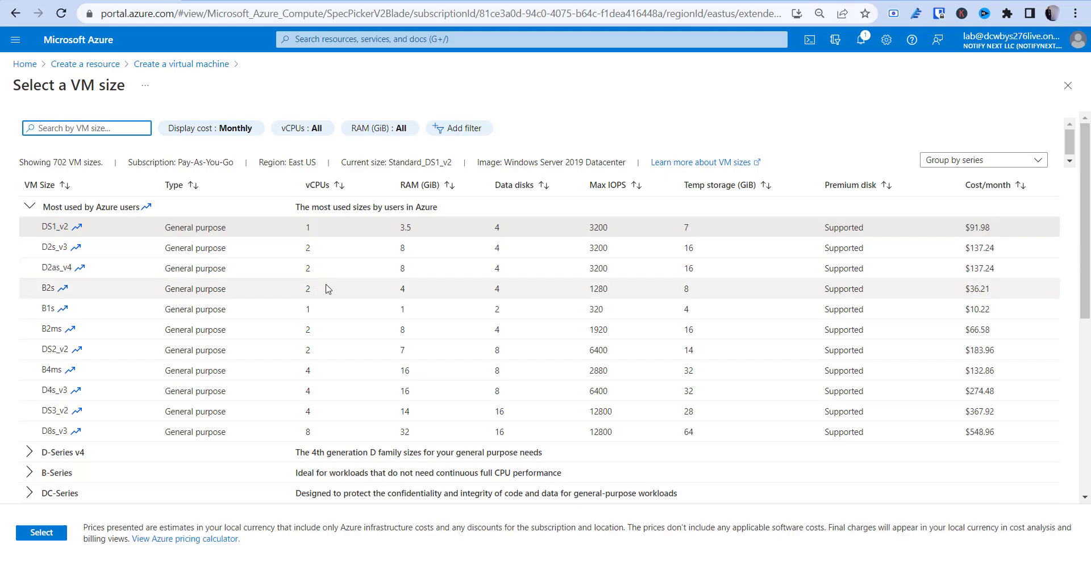
scroll(437, 349, down, 4)
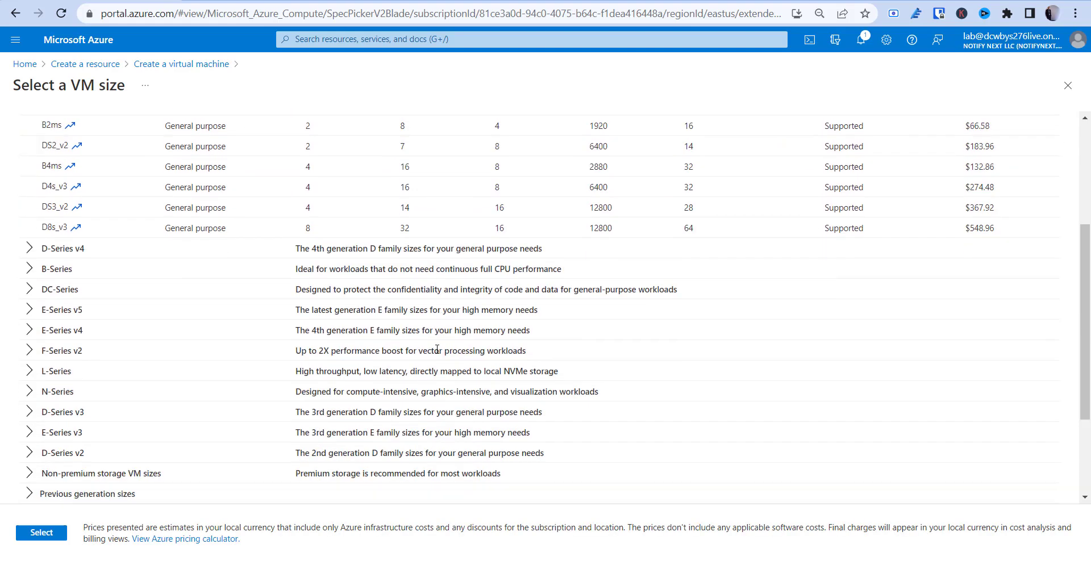
scroll(437, 349, down, 3)
scroll(436, 349, up, 7)
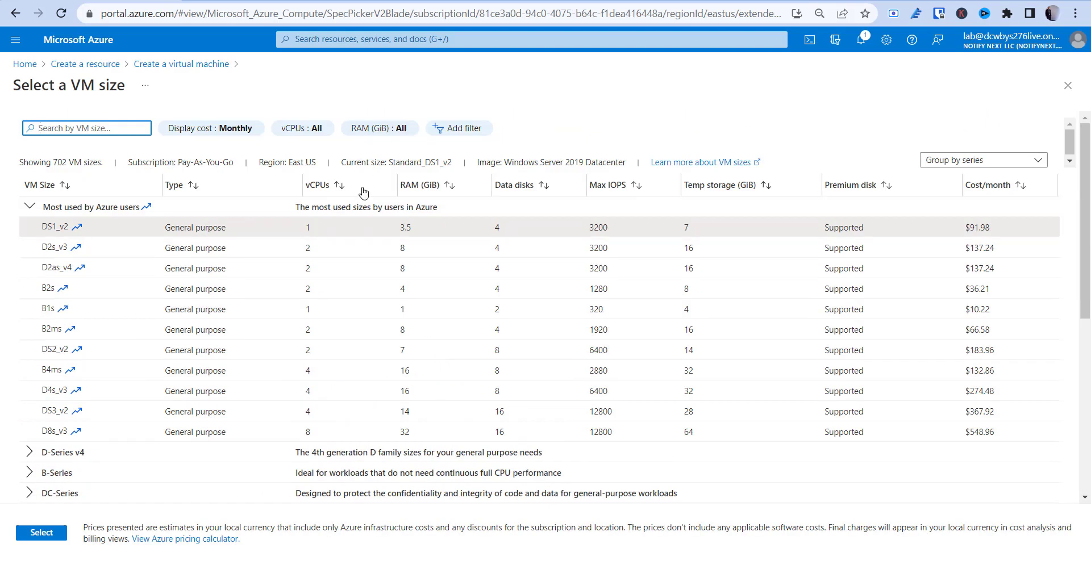
click(204, 129)
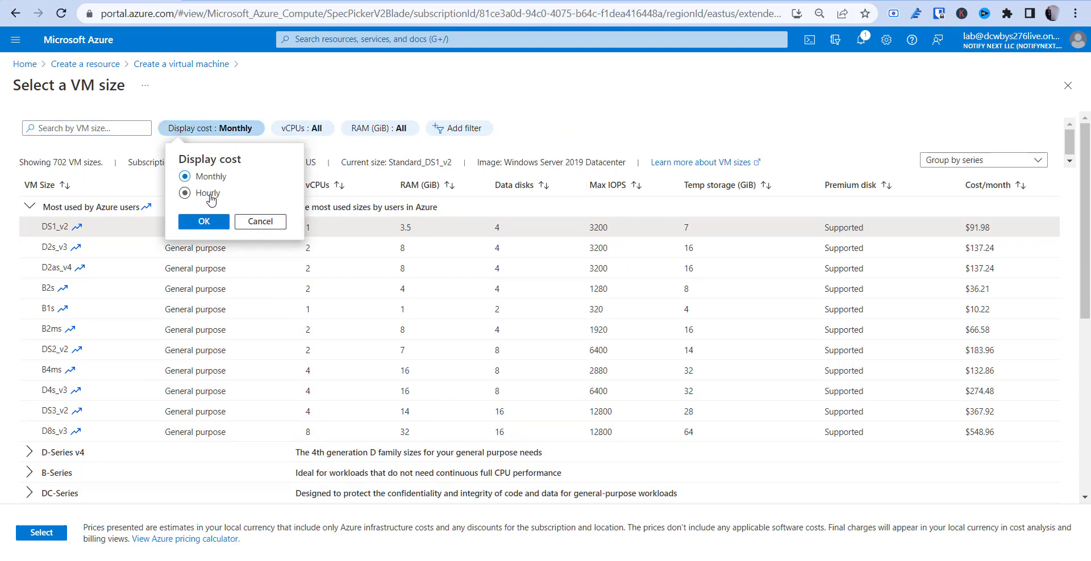
click(184, 193)
click(210, 222)
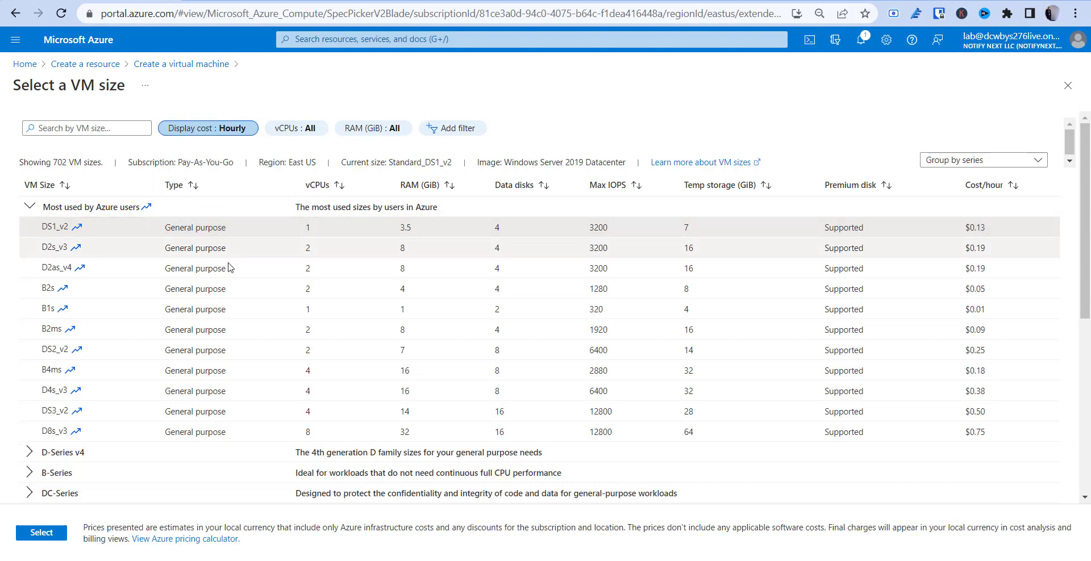
click(196, 307)
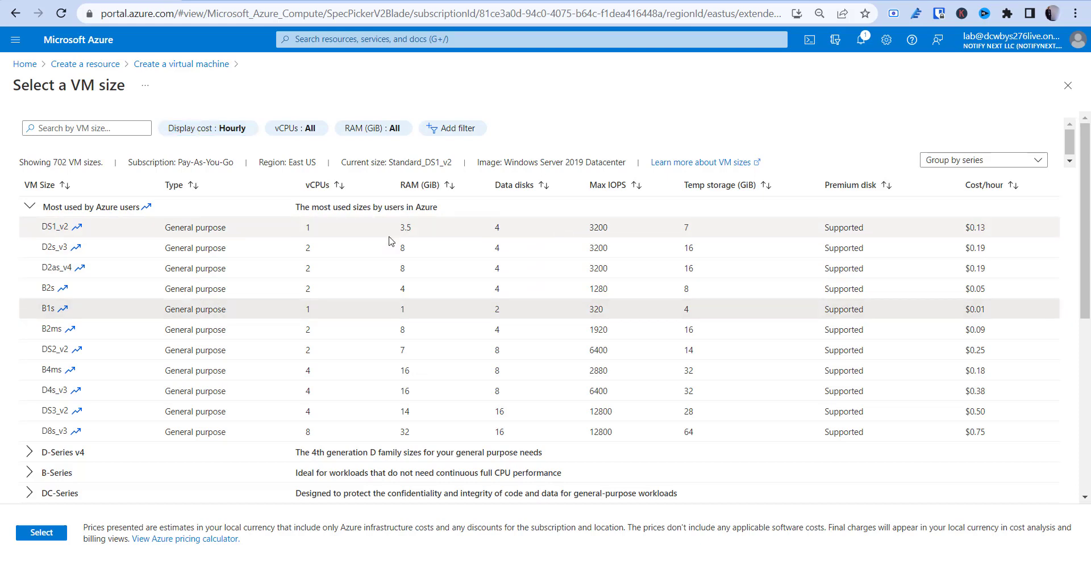
click(46, 534)
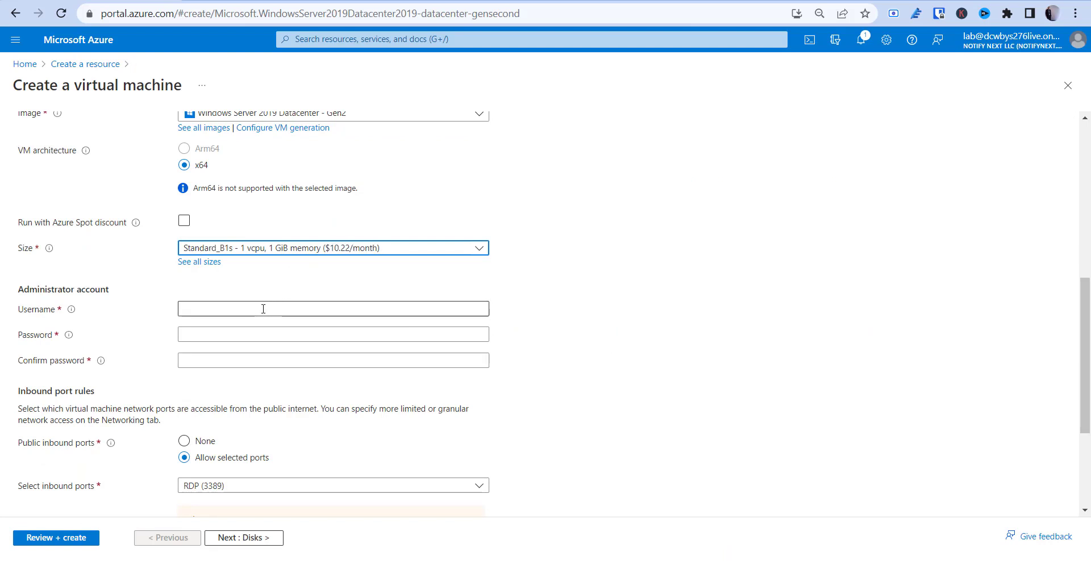
Enter a valid administrator username, replacing the first one that was rejected
click(259, 247)
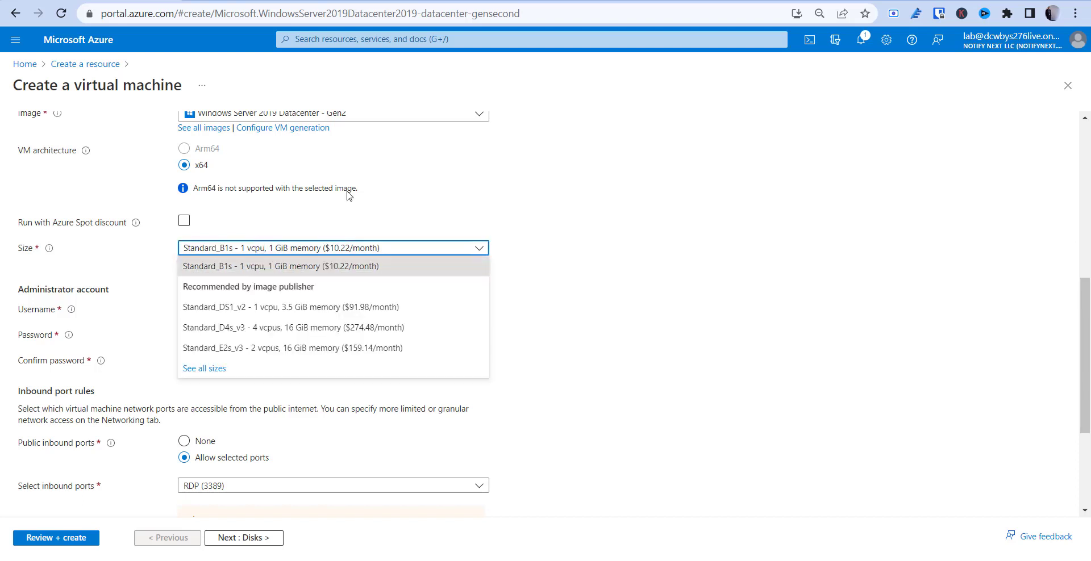
click(628, 250)
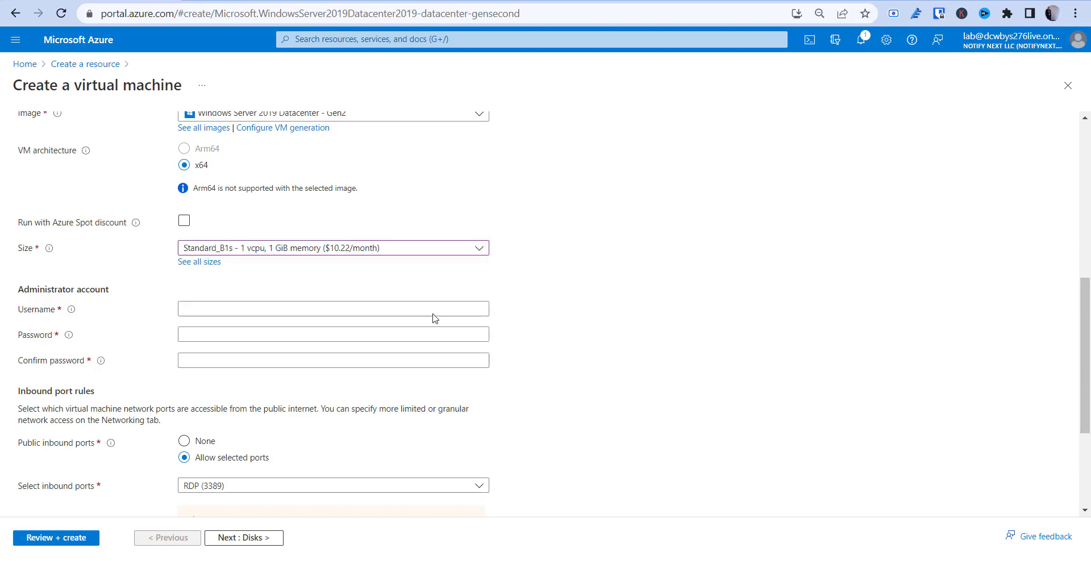
click(227, 311)
text(a)
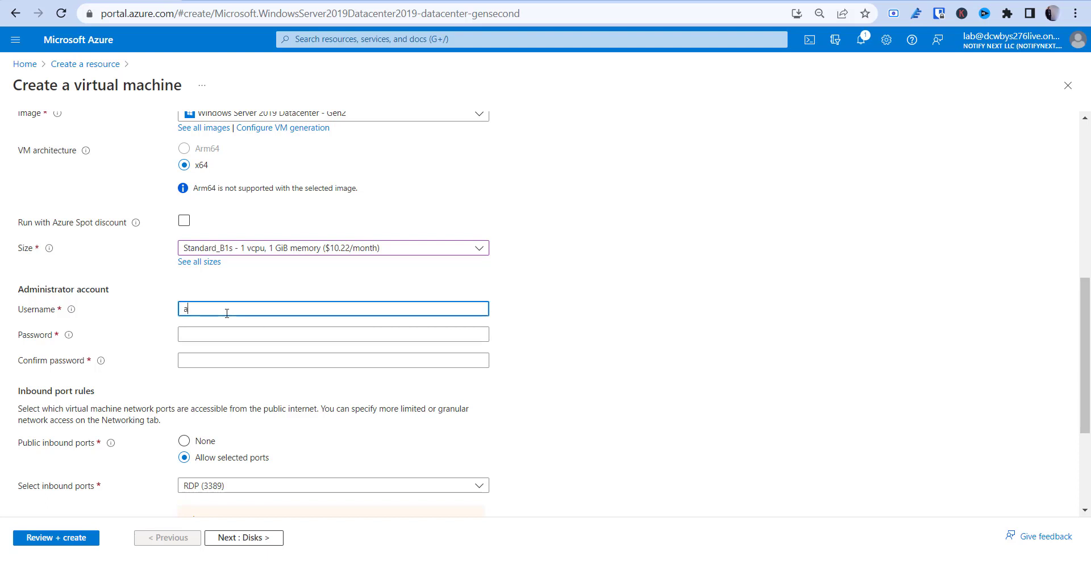
text(dministrater)
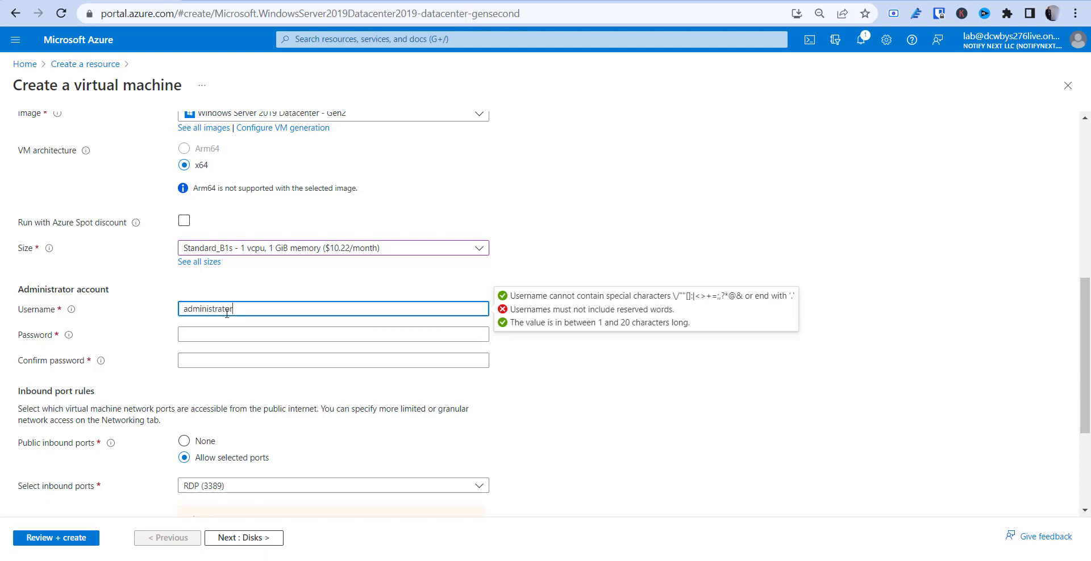
key(Tab)
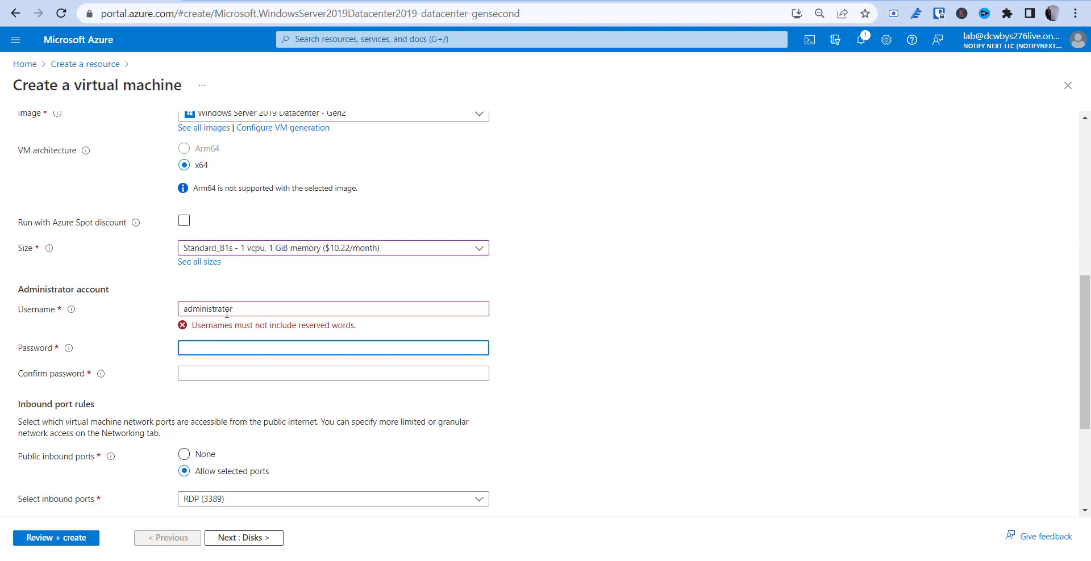
double_click(236, 311)
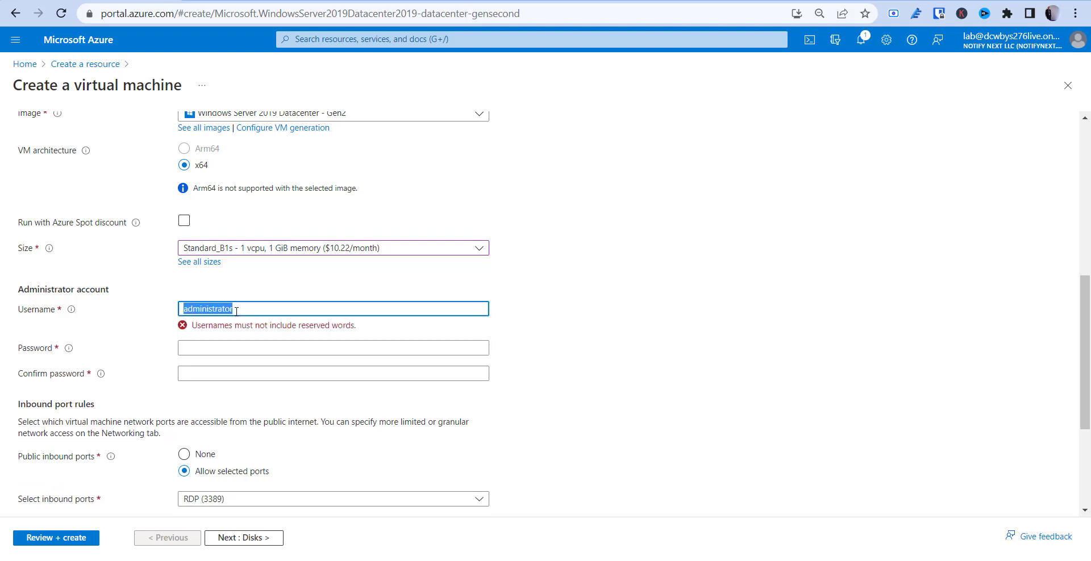
text(ksims)
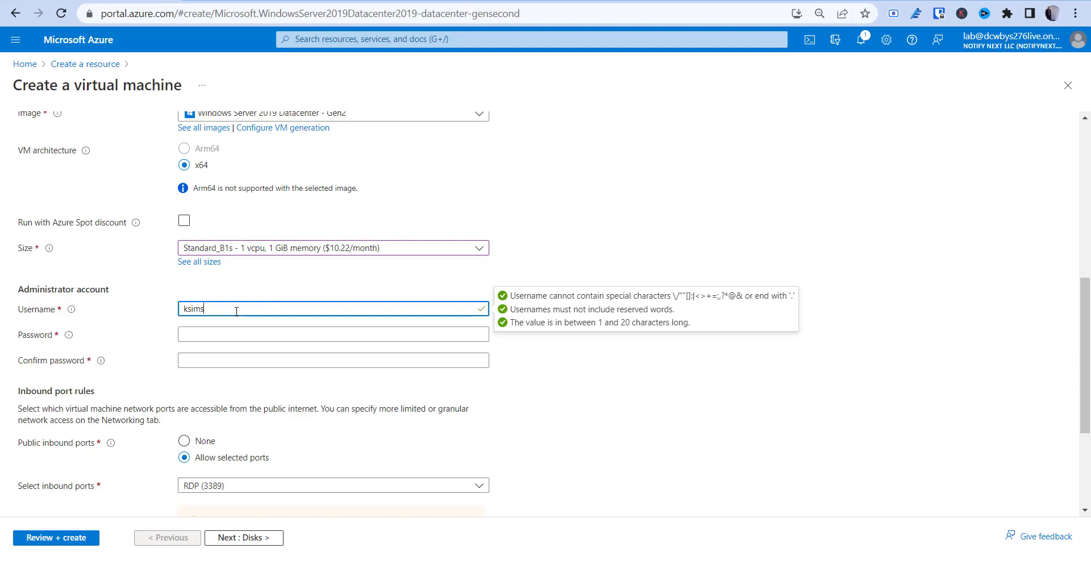
text(admin)
key(Tab)
Enter a strong administrator password and confirm it with the matching value
text(•••••••)
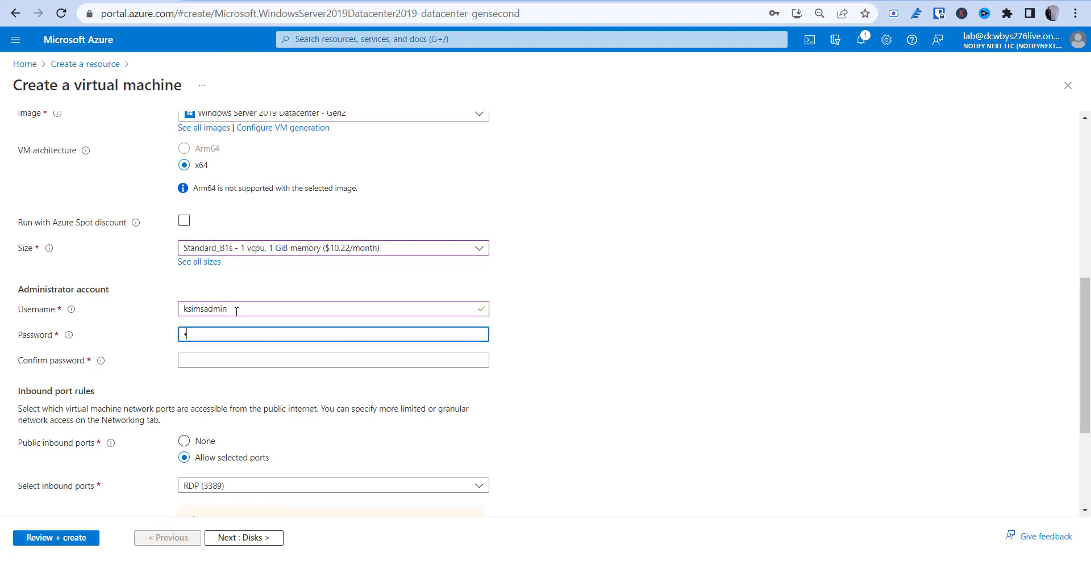
text(•••)
key(Tab)
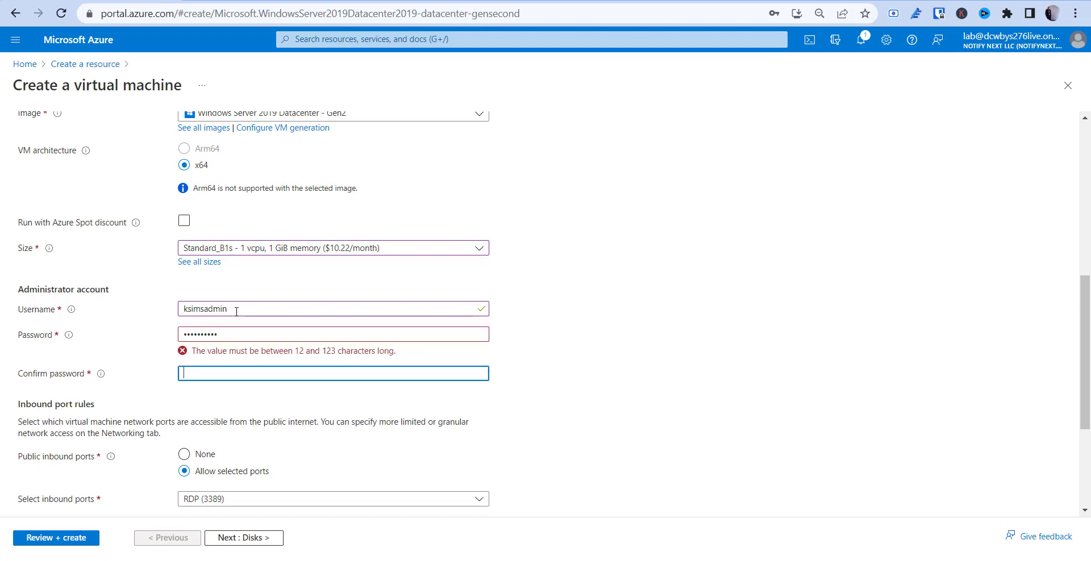
text(••••••••••)
click(233, 332)
double_click(221, 337)
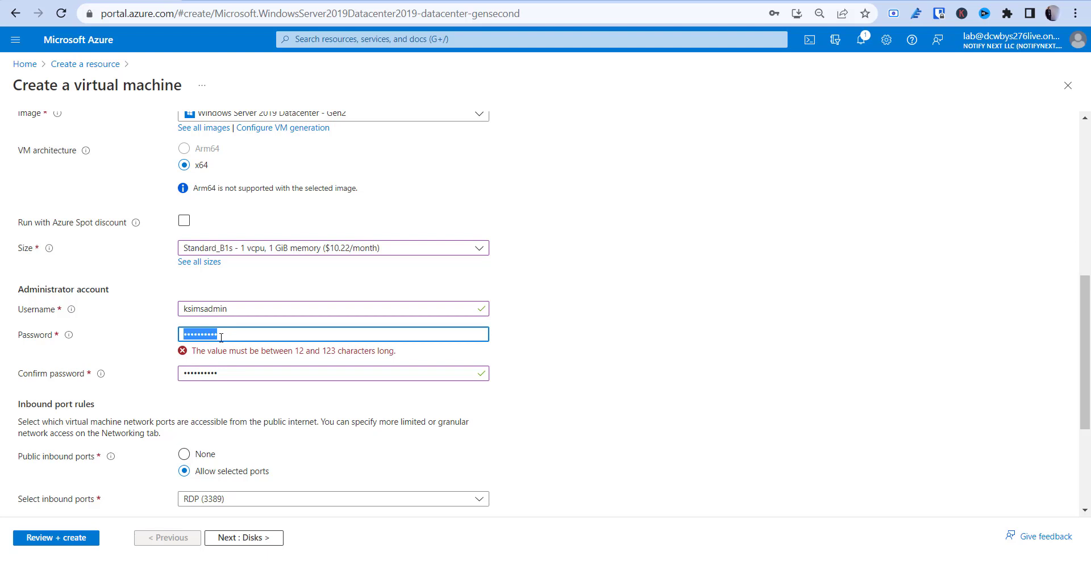
text(••••••)
key(BackSpace)
key(BackSpace)
key(BackSpace)
key(BackSpace)
key(BackSpace)
key(BackSpace)
text(••••••••••••)
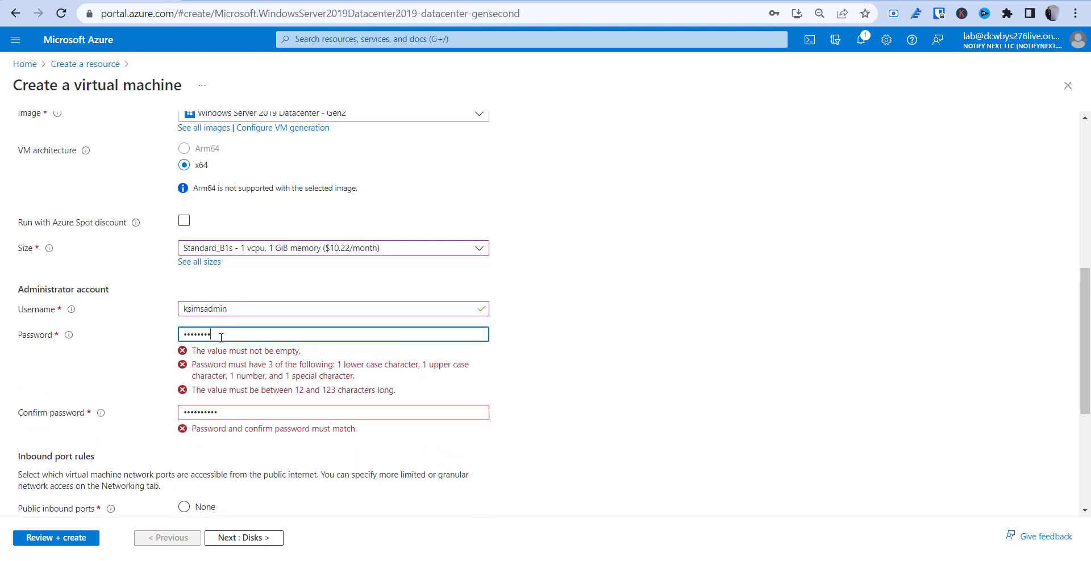
text(•••••••)
key(Tab)
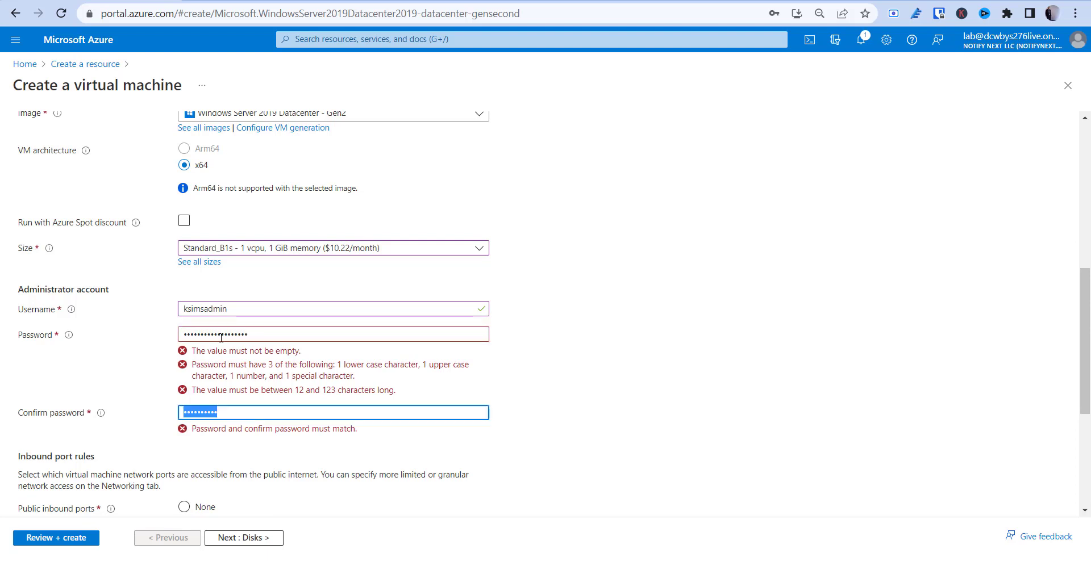
text(••••••••••••••••)
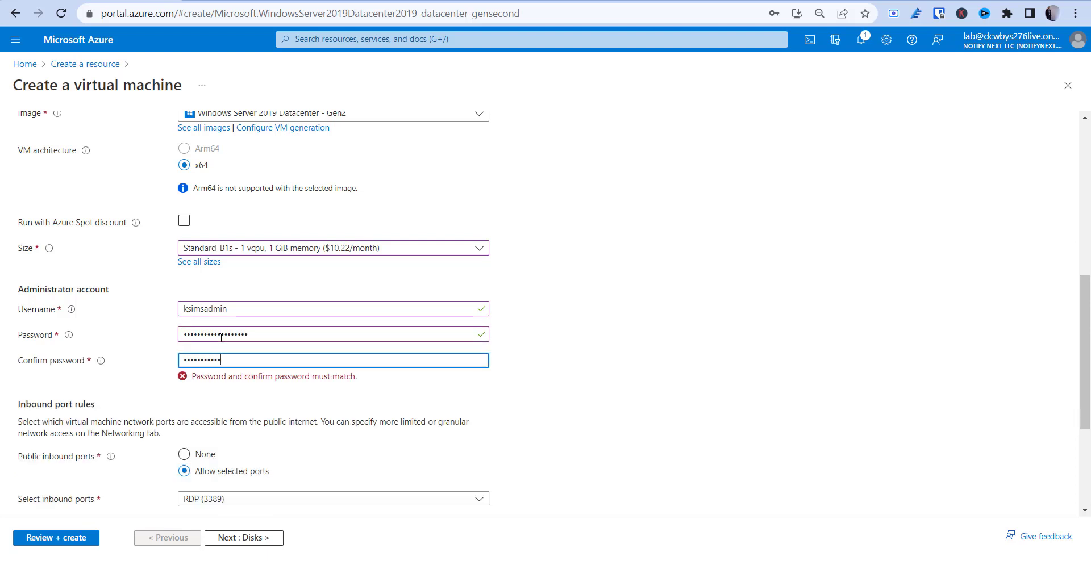
text(•••)
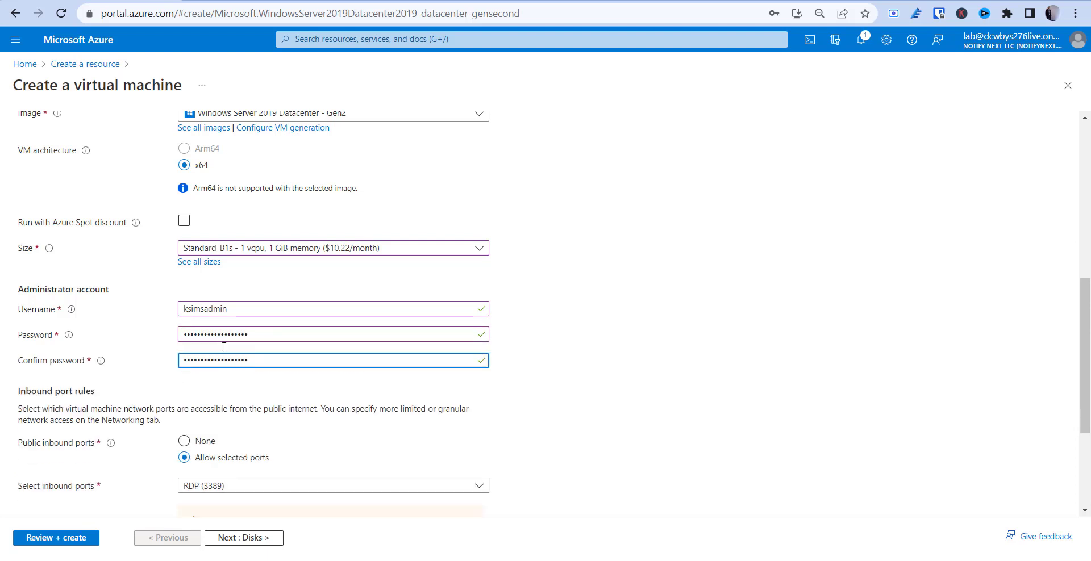
click(307, 389)
scroll(307, 389, down, 1)
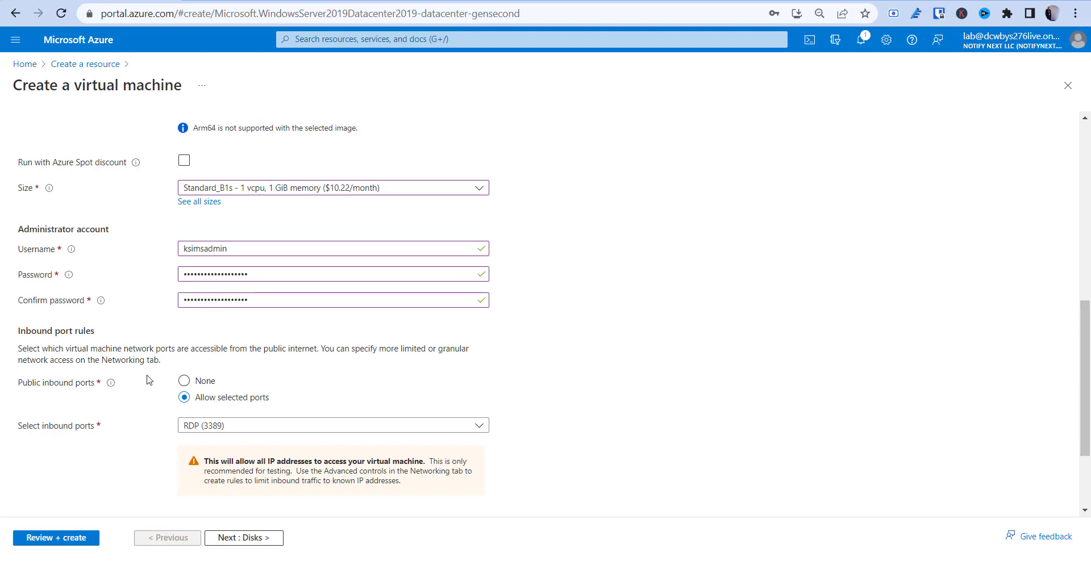
Set Public inbound ports to None and advance to the Disks tab
click(184, 382)
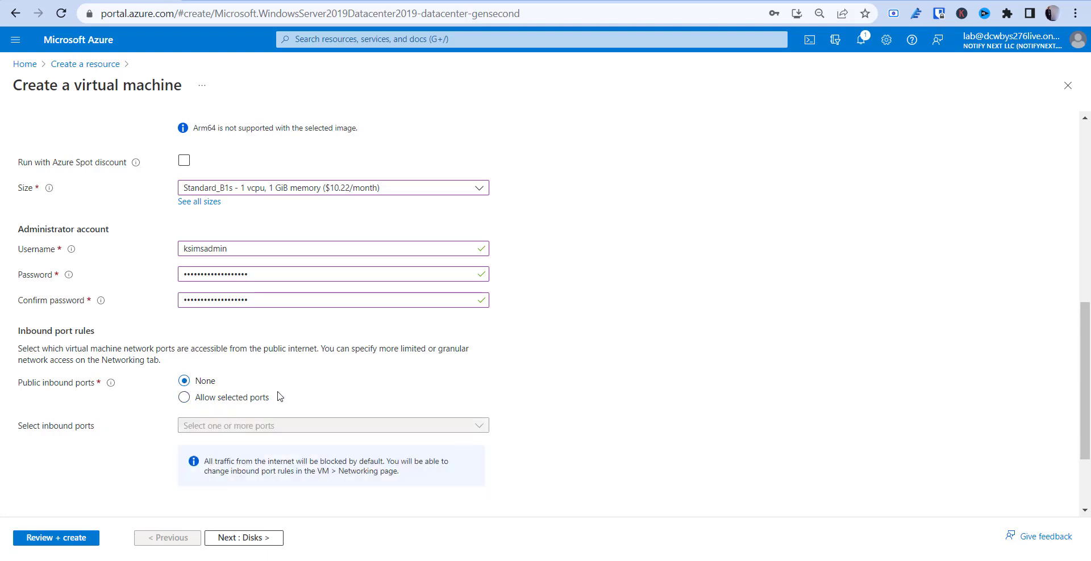
scroll(279, 396, down, 2)
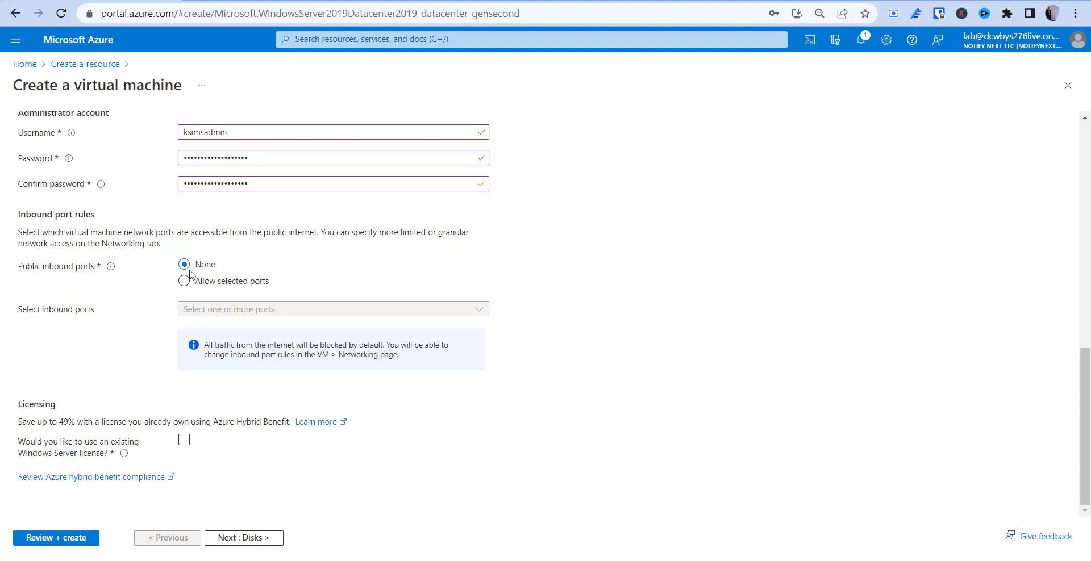
scroll(163, 353, up, 3)
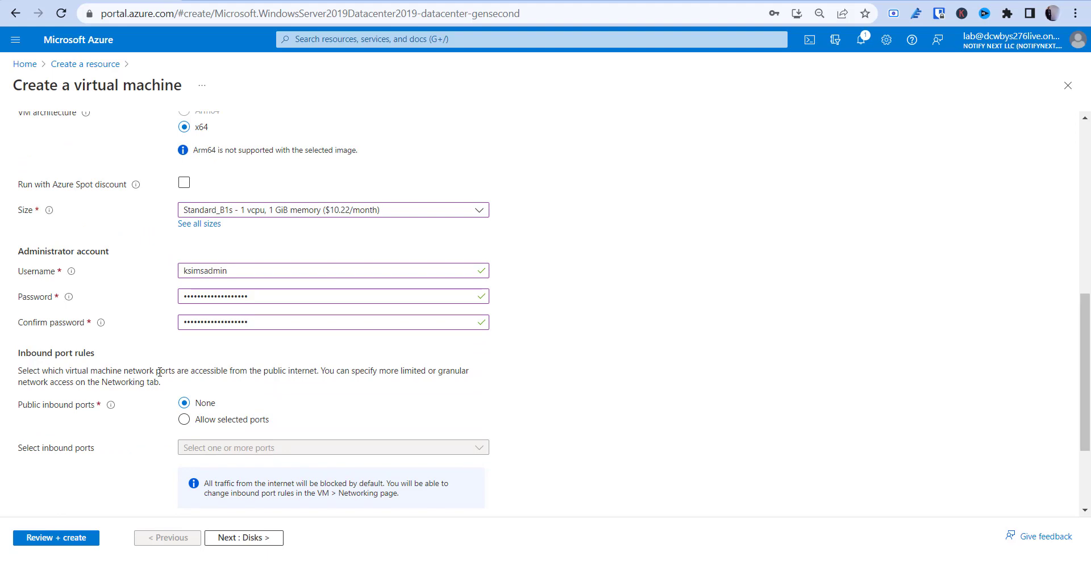
scroll(160, 372, down, 3)
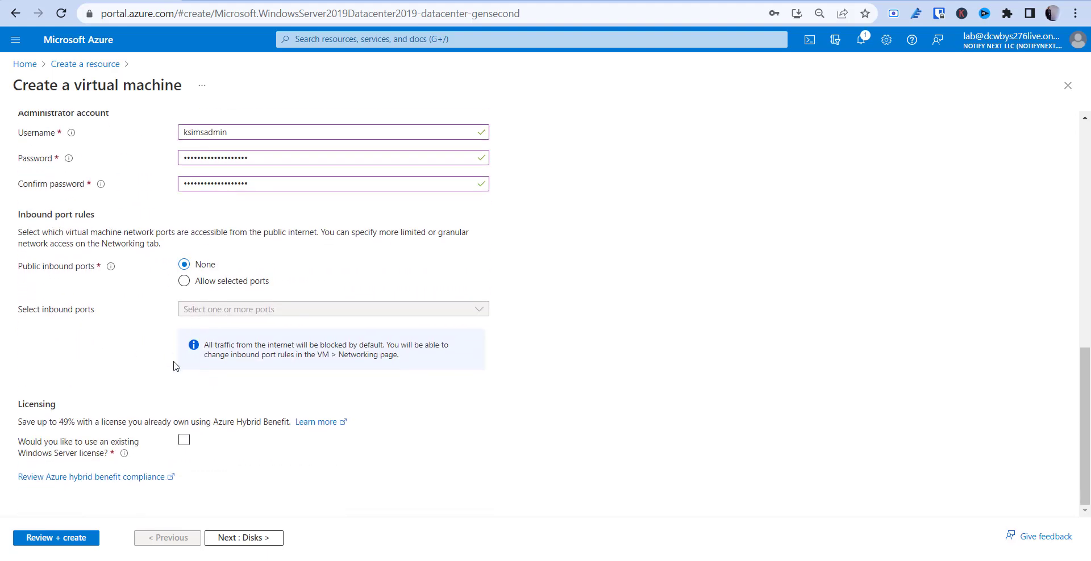
click(237, 538)
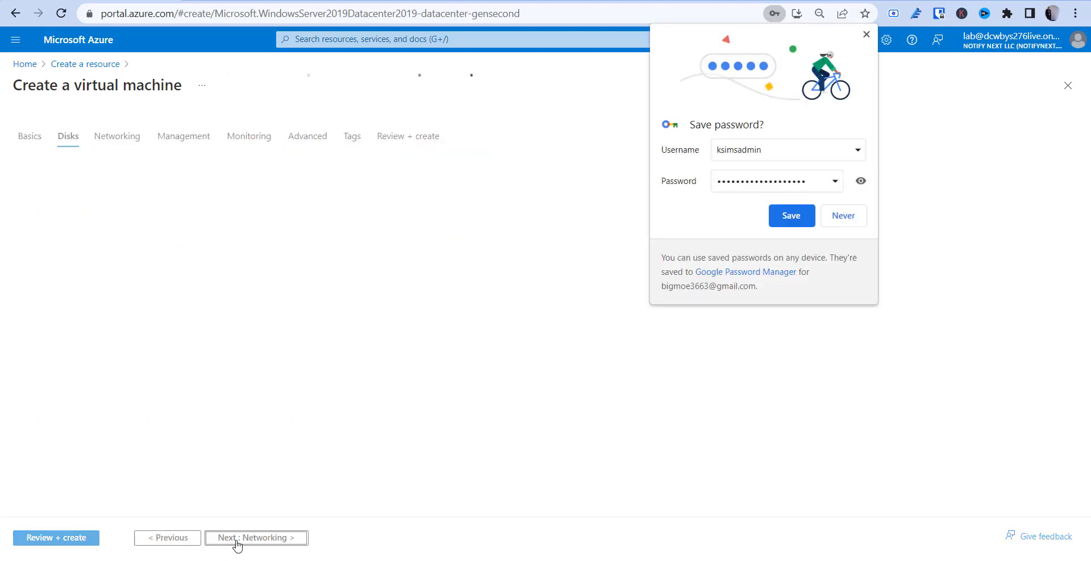
Keep the default disk settings and advance to the Networking tab
scroll(250, 543, down, 1)
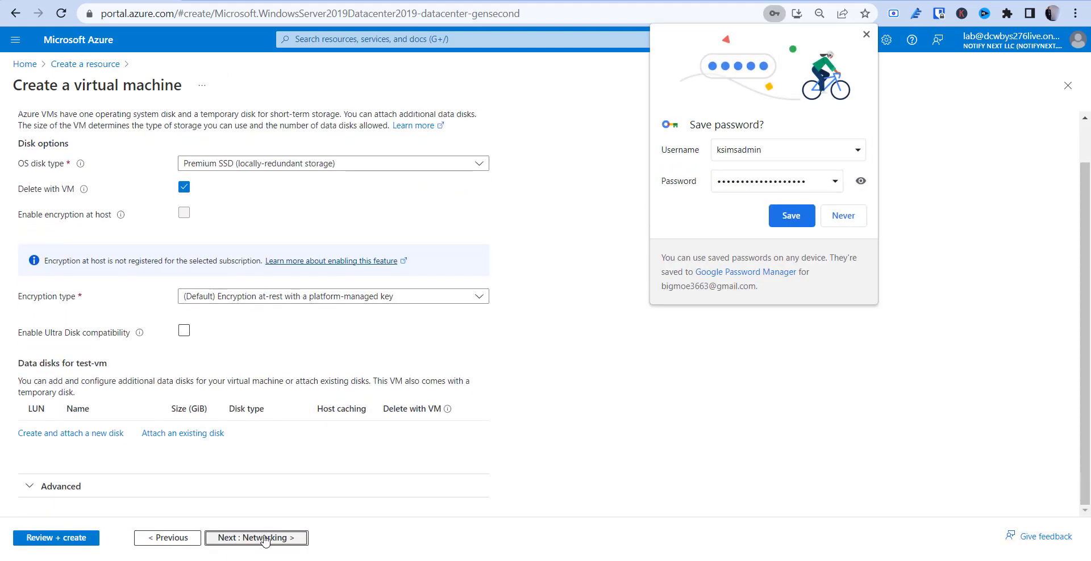
click(264, 539)
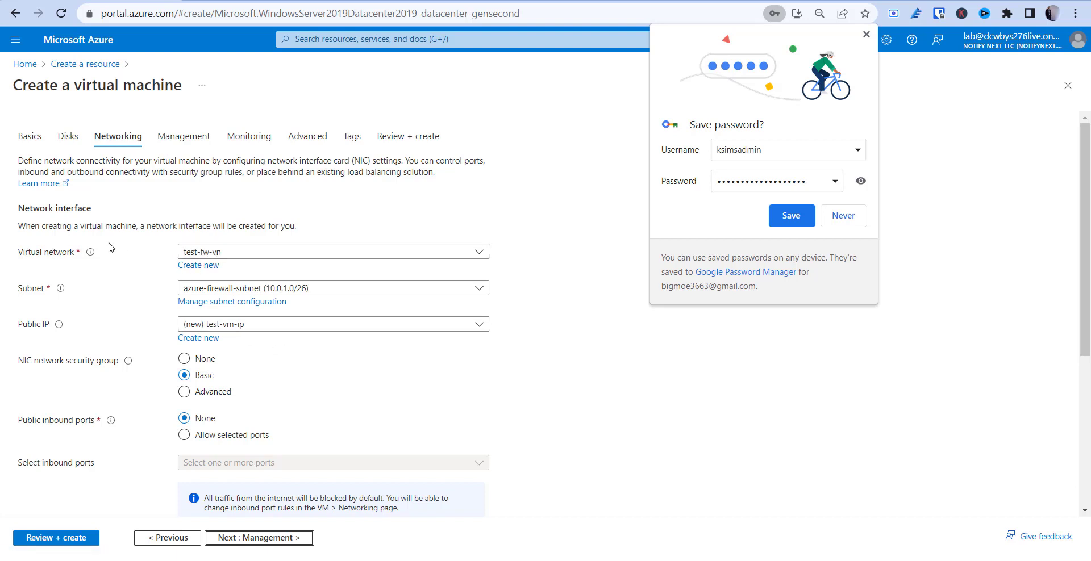
Put the VM on test-fw-vn in test-vm-subnet with no public IP
click(247, 253)
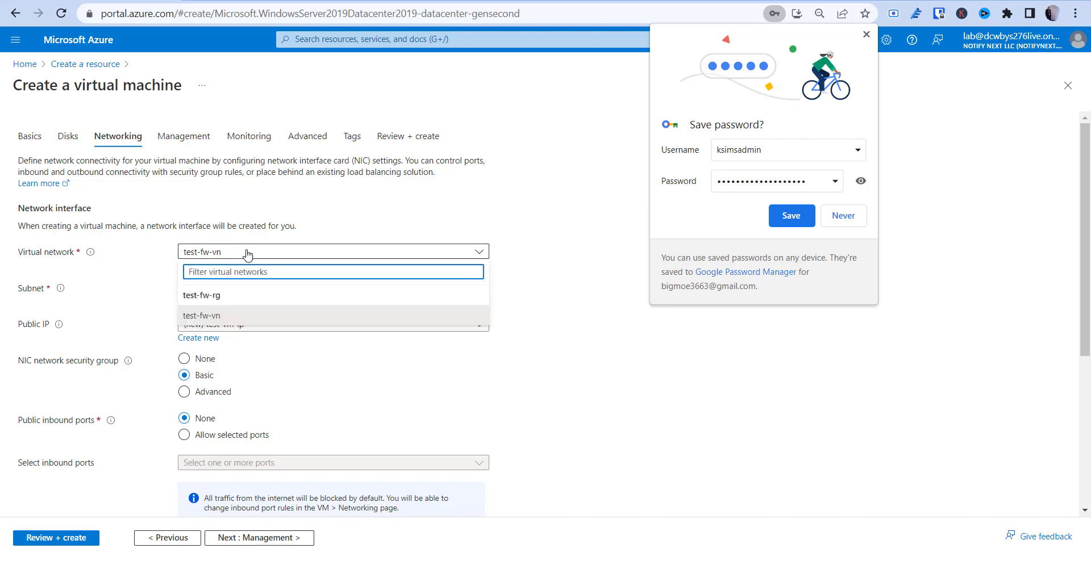
click(219, 317)
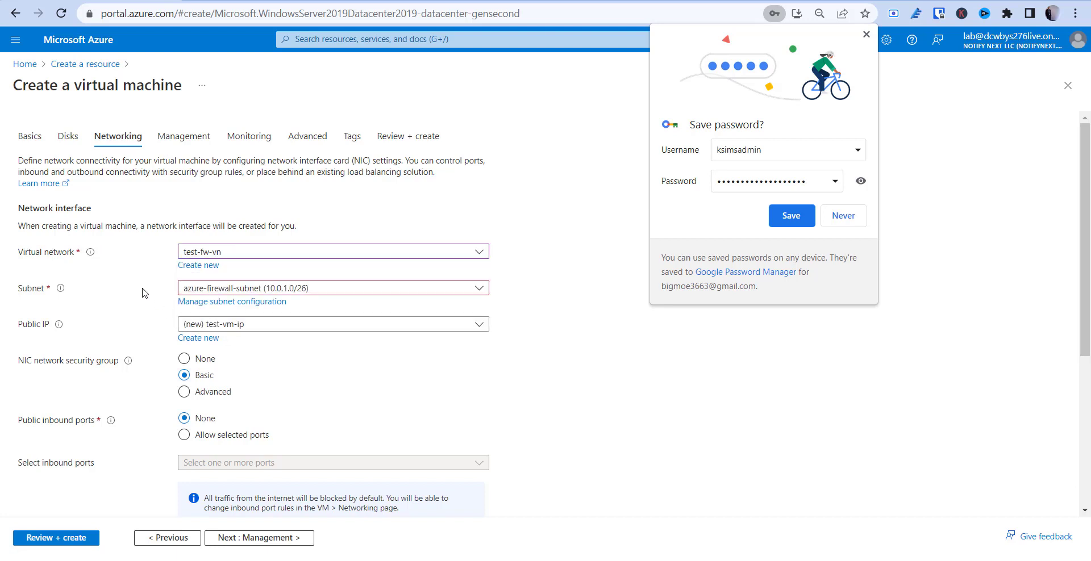
click(247, 292)
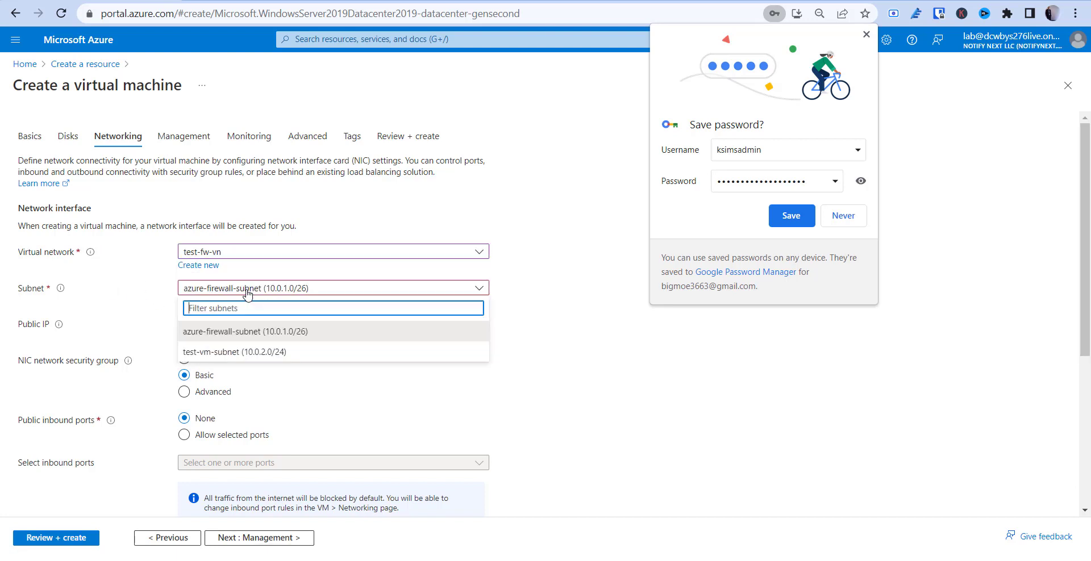
click(244, 351)
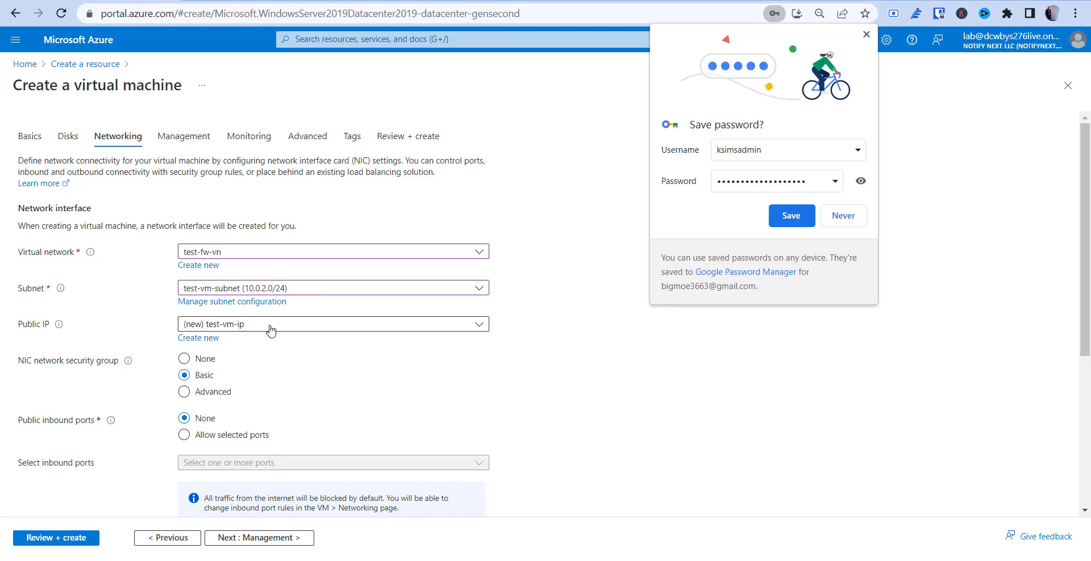
click(270, 330)
click(244, 369)
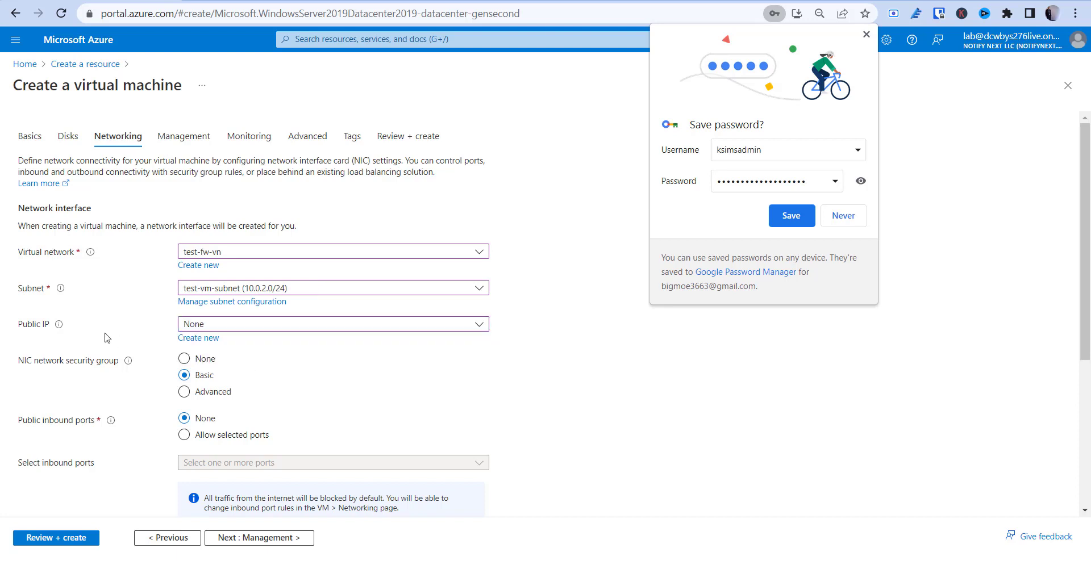
Leave the remaining networking options unchanged and advance to the Management tab
scroll(105, 337, down, 3)
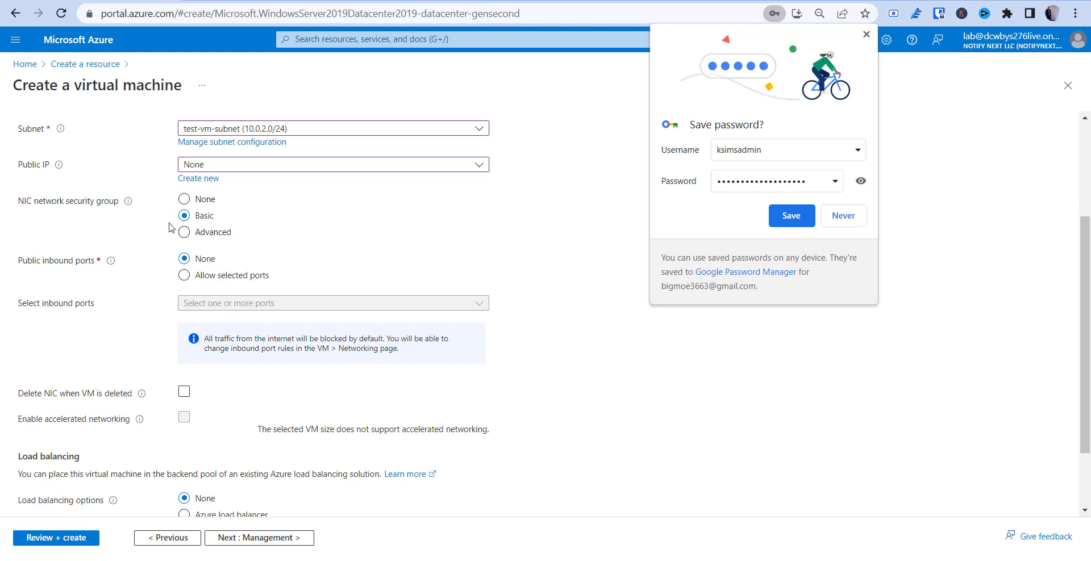
scroll(142, 245, down, 1)
scroll(142, 244, down, 1)
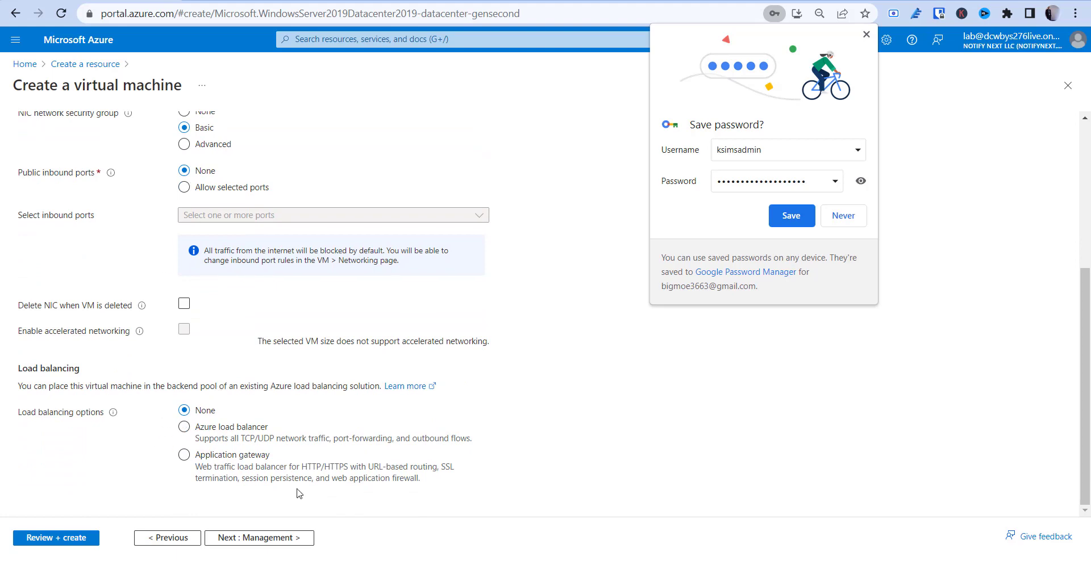
click(275, 546)
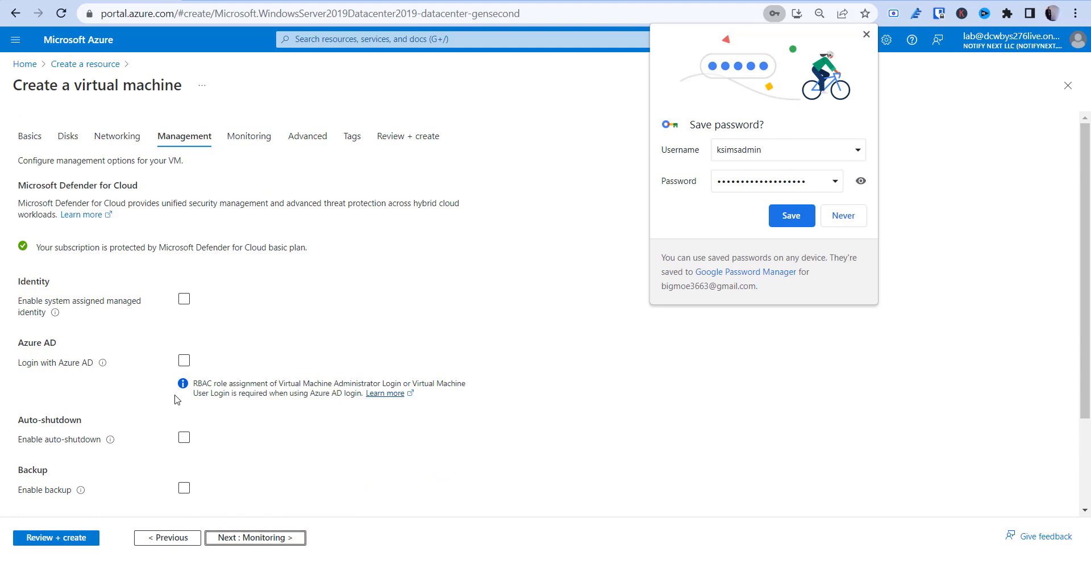
scroll(177, 400, down, 3)
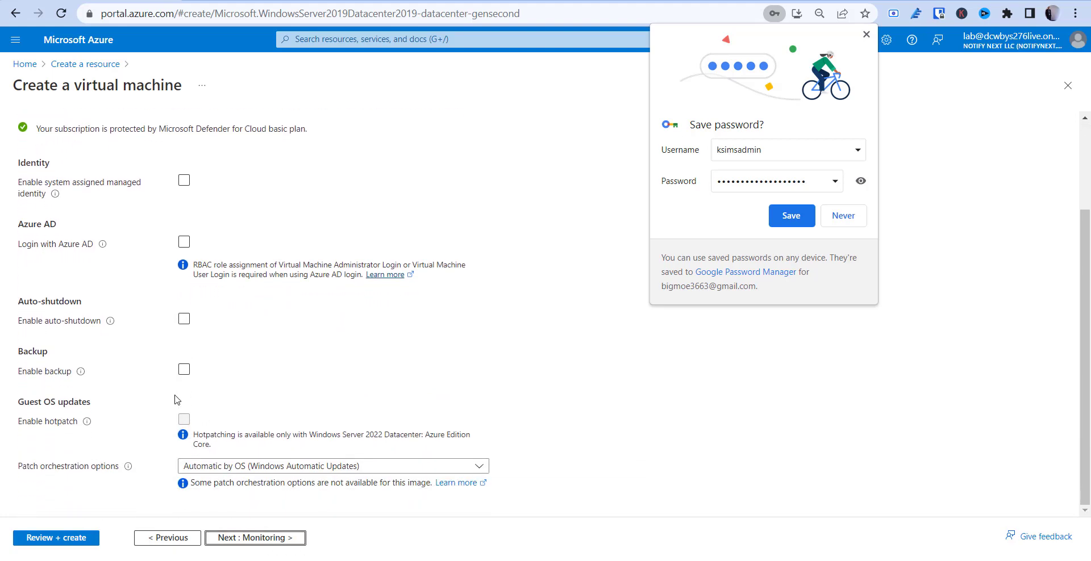
scroll(177, 400, up, 3)
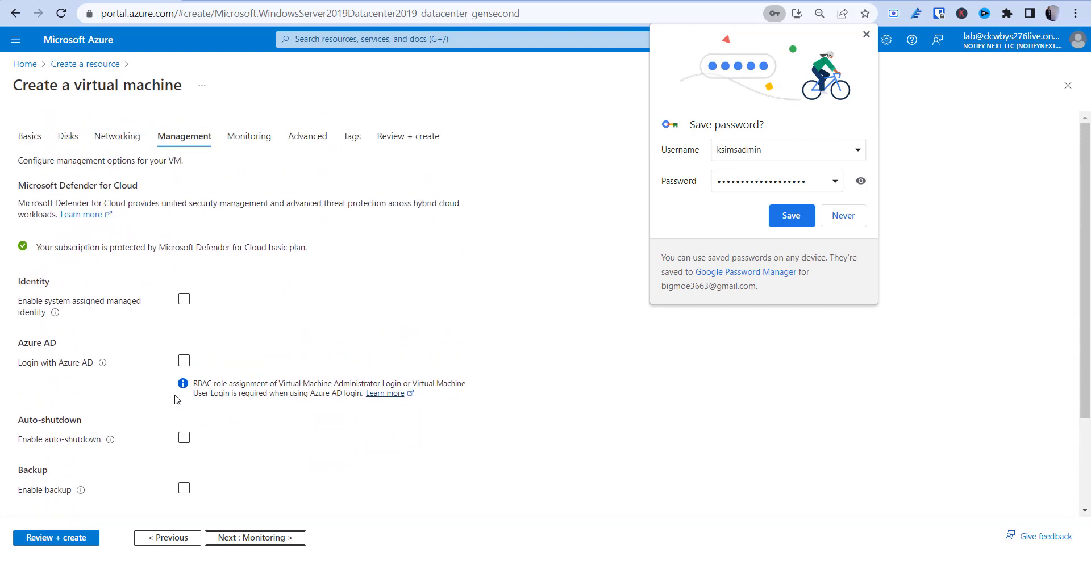
scroll(177, 400, down, 3)
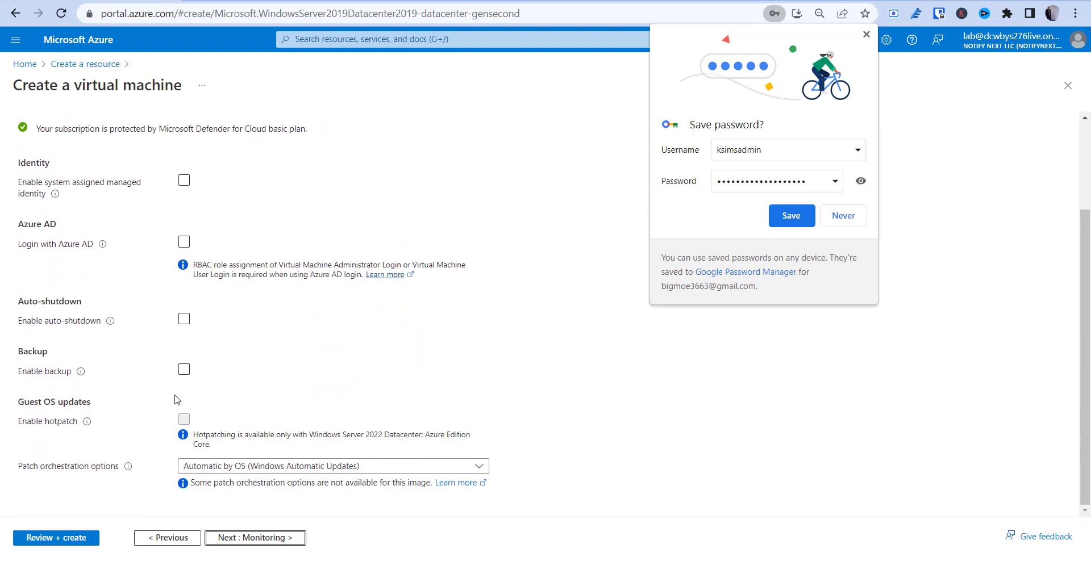
click(191, 462)
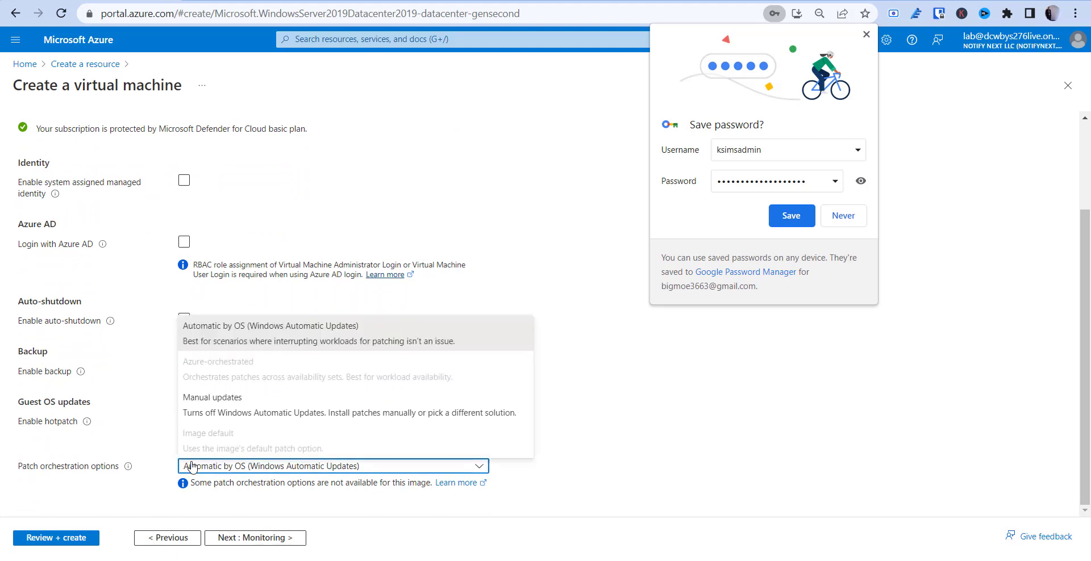
click(151, 450)
scroll(151, 450, up, 2)
scroll(151, 449, up, 1)
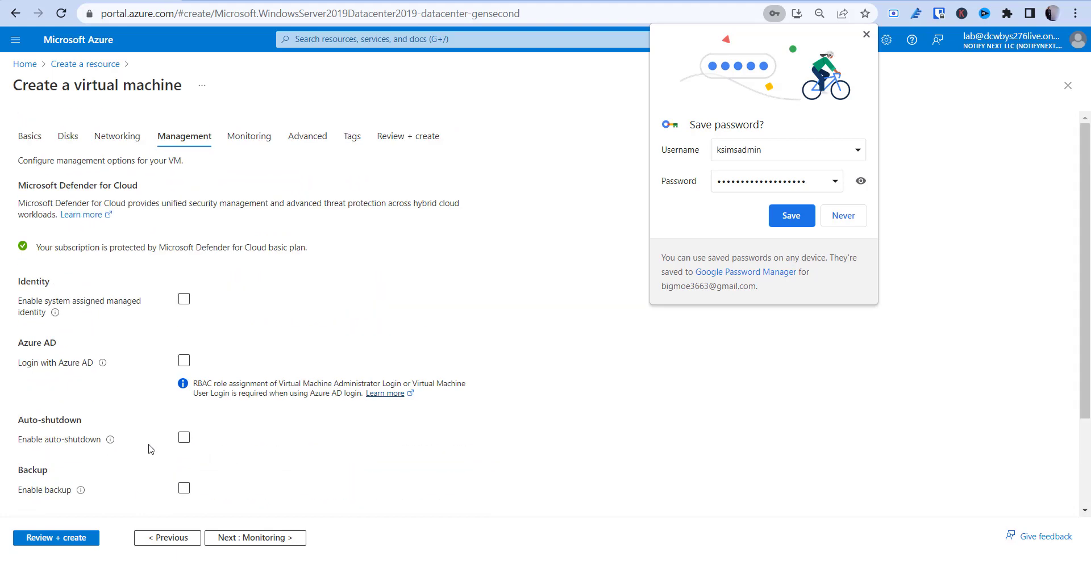
scroll(151, 450, down, 1)
scroll(151, 449, up, 1)
scroll(151, 449, down, 2)
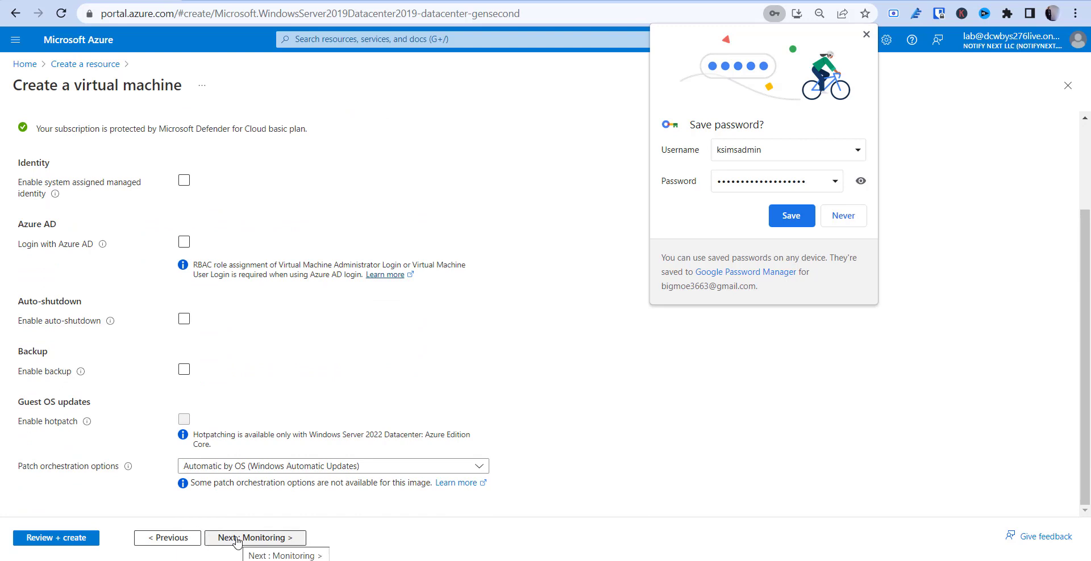
Disable boot diagnostics on the Monitoring tab and advance to Advanced
click(238, 539)
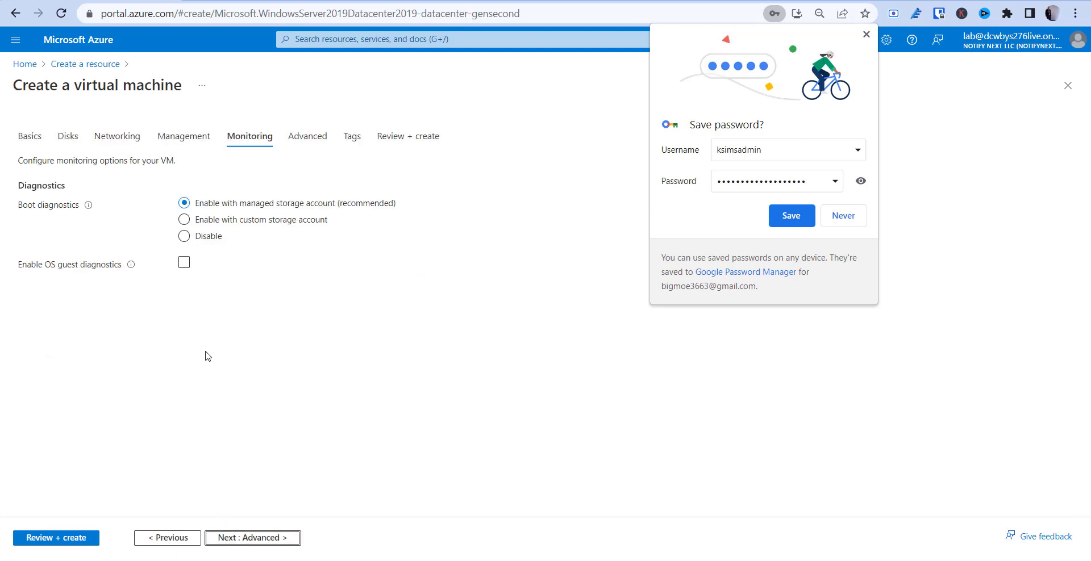
click(207, 239)
click(231, 547)
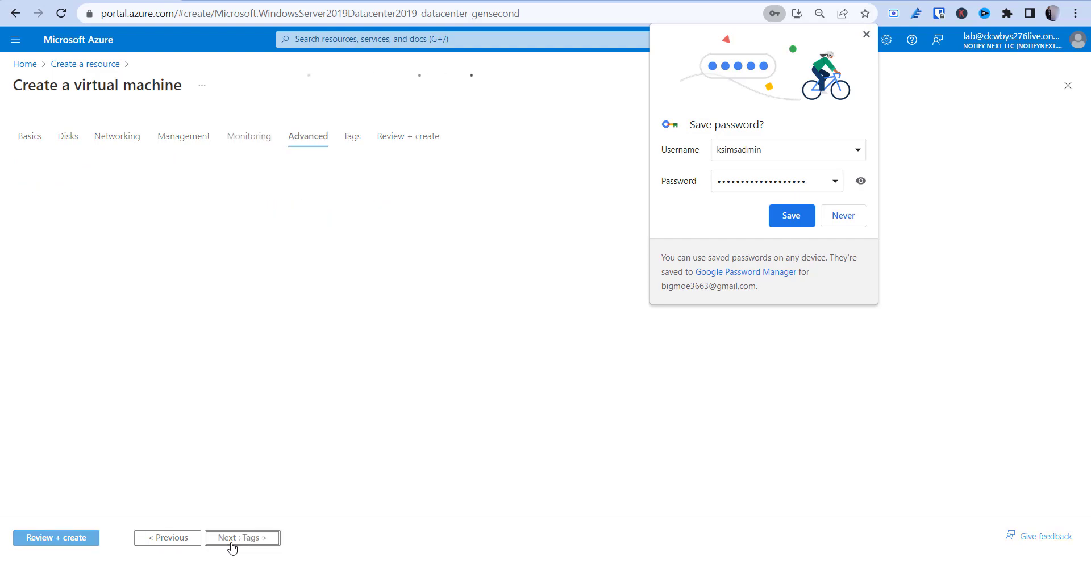
Review the Advanced tab, leaving extensions unselected and custom data empty
scroll(239, 432, down, 1)
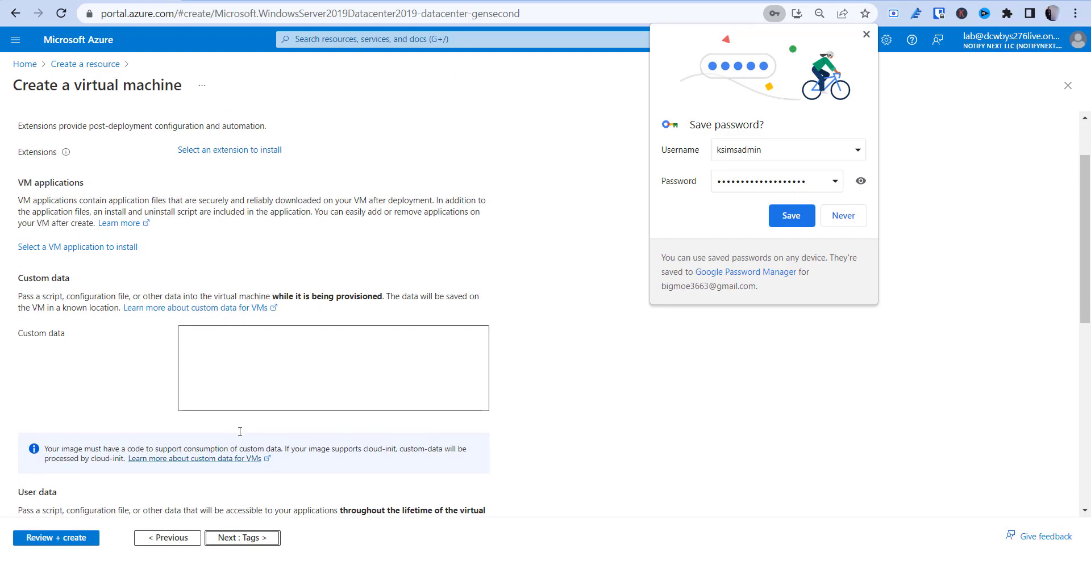
scroll(239, 432, down, 8)
scroll(240, 431, up, 10)
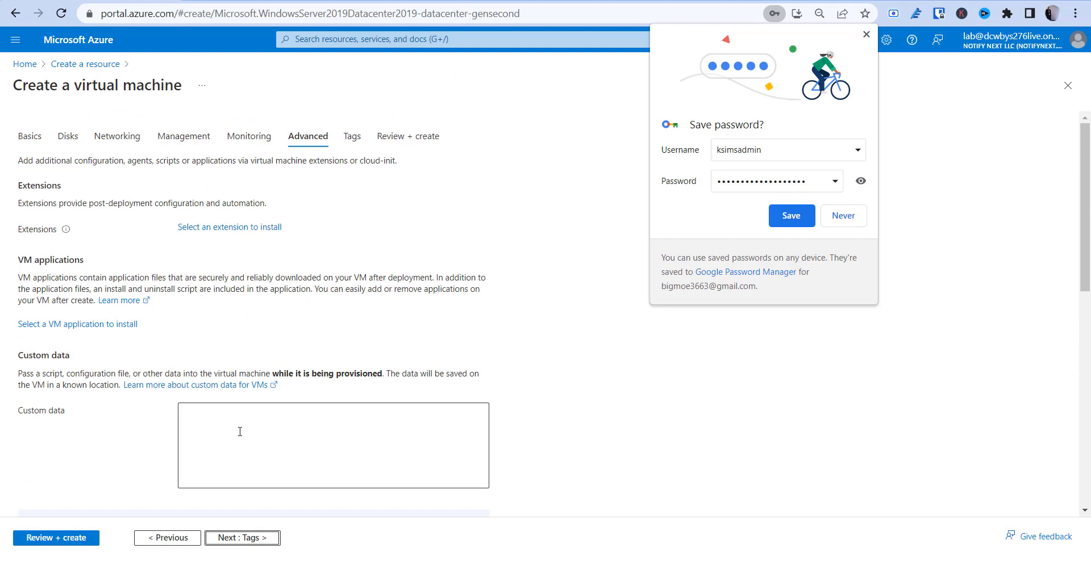
click(227, 424)
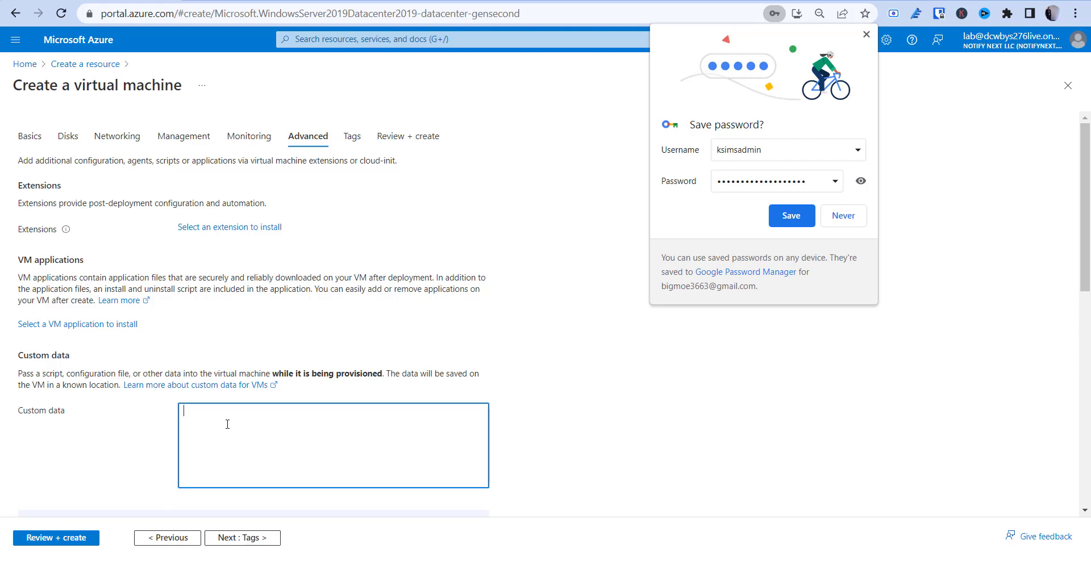
scroll(227, 424, down, 5)
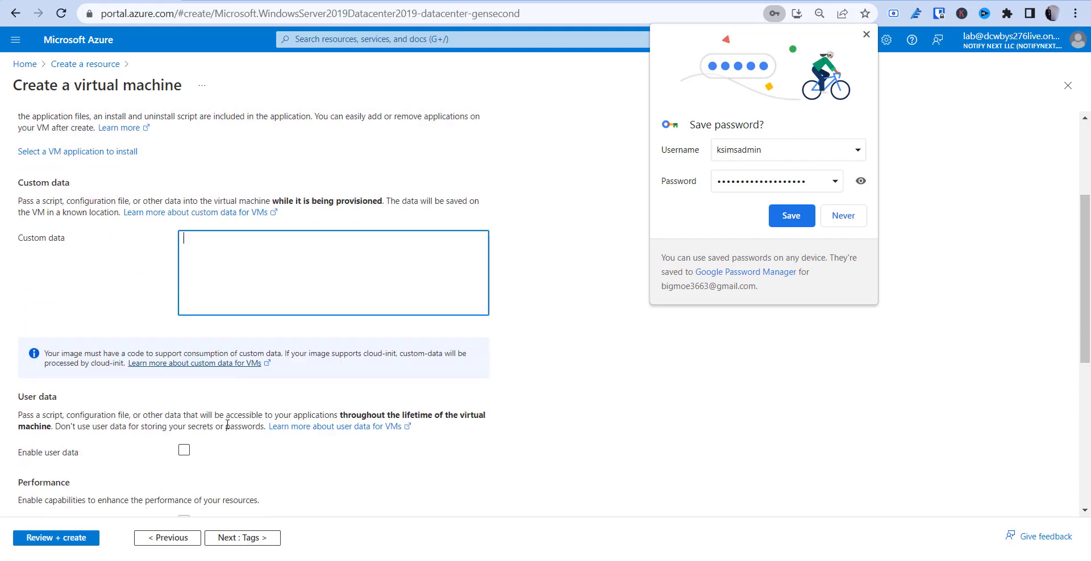
scroll(227, 428, down, 5)
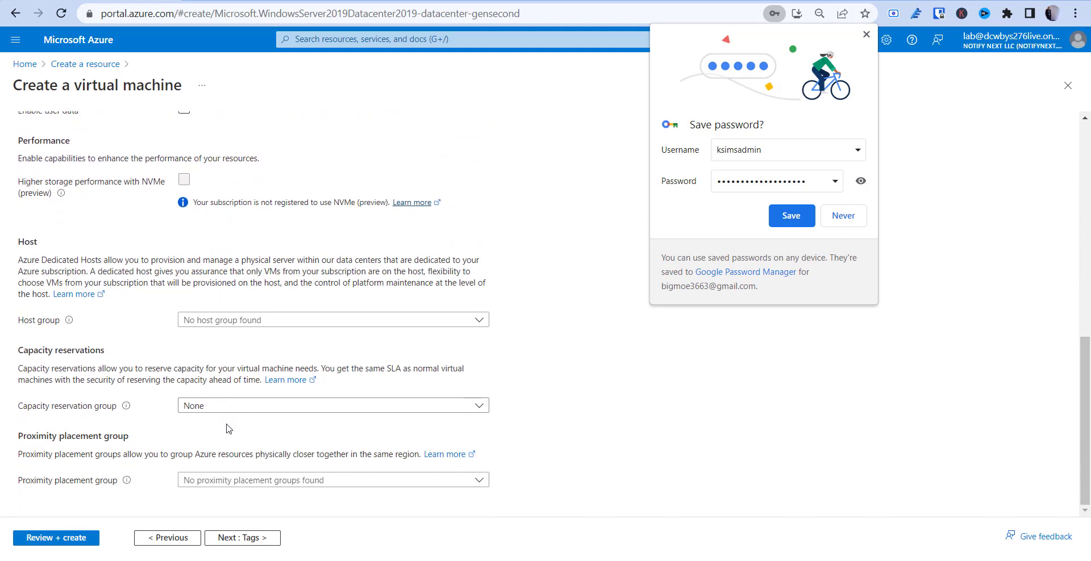
scroll(227, 429, up, 10)
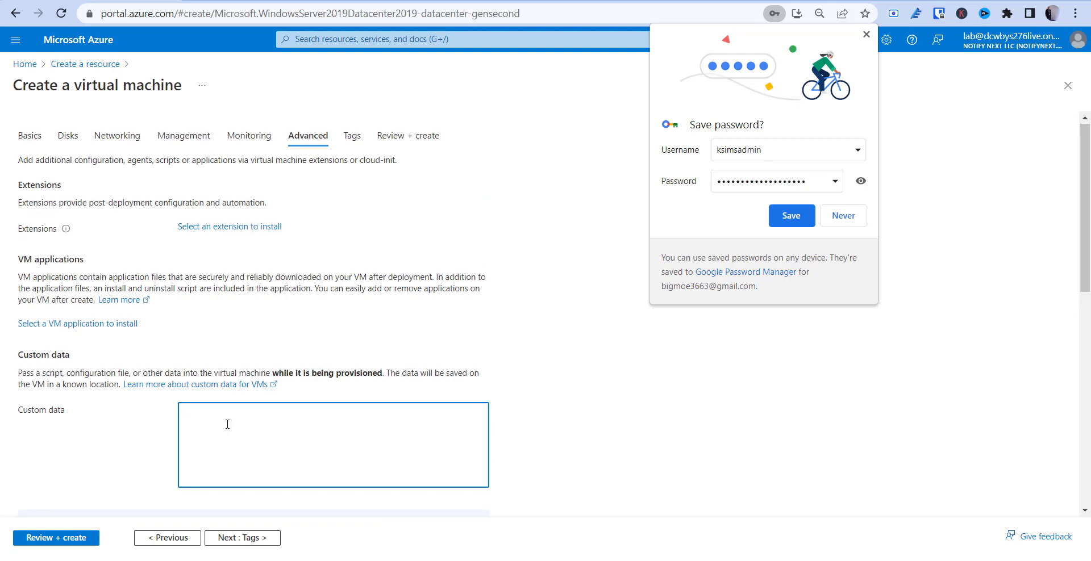
scroll(228, 455, down, 5)
Skip tags, review, and create the test-vm virtual machine
click(219, 543)
click(218, 541)
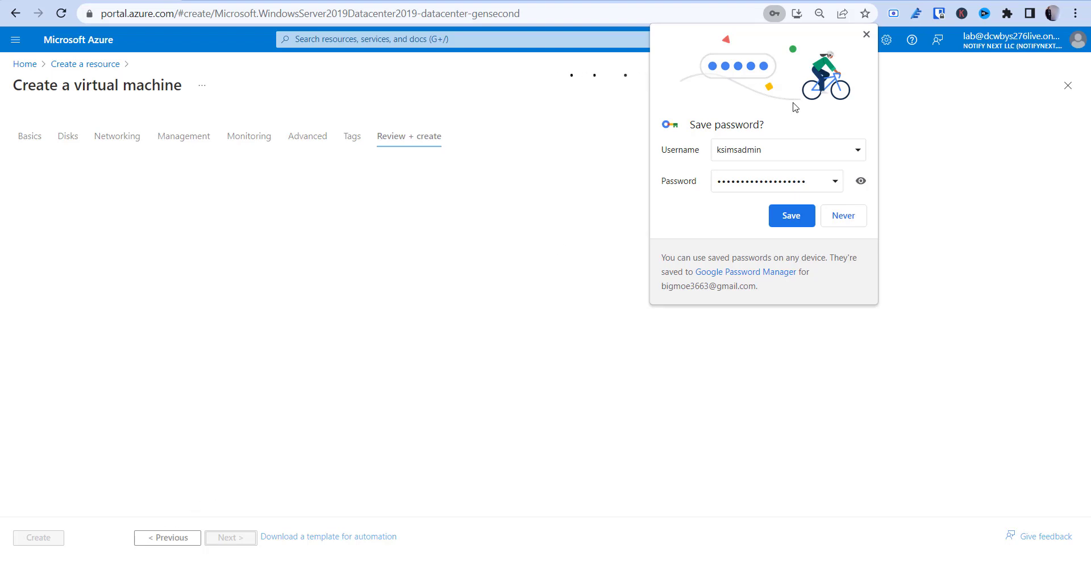
click(865, 34)
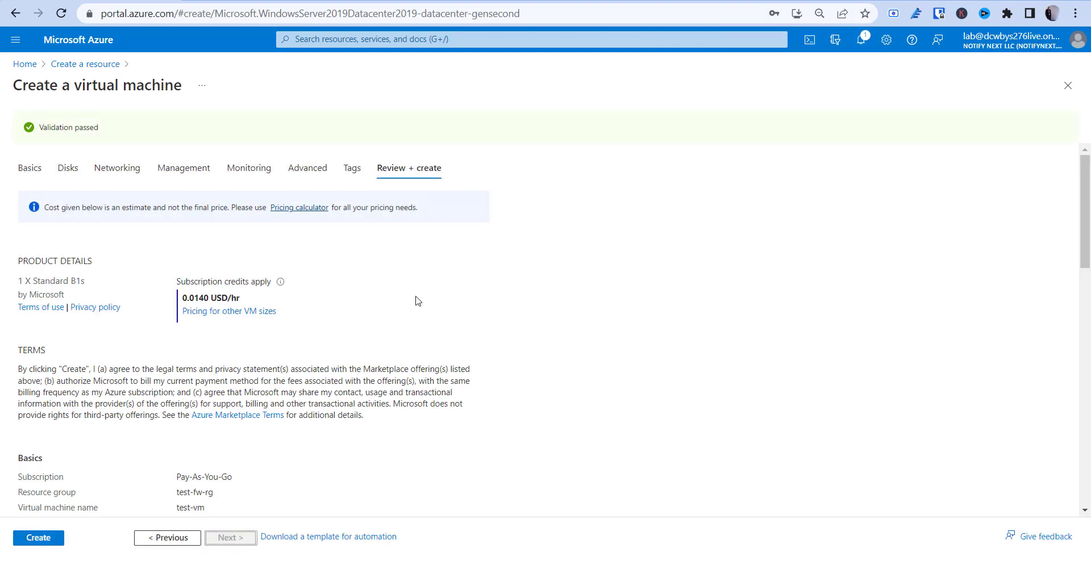
scroll(418, 301, down, 15)
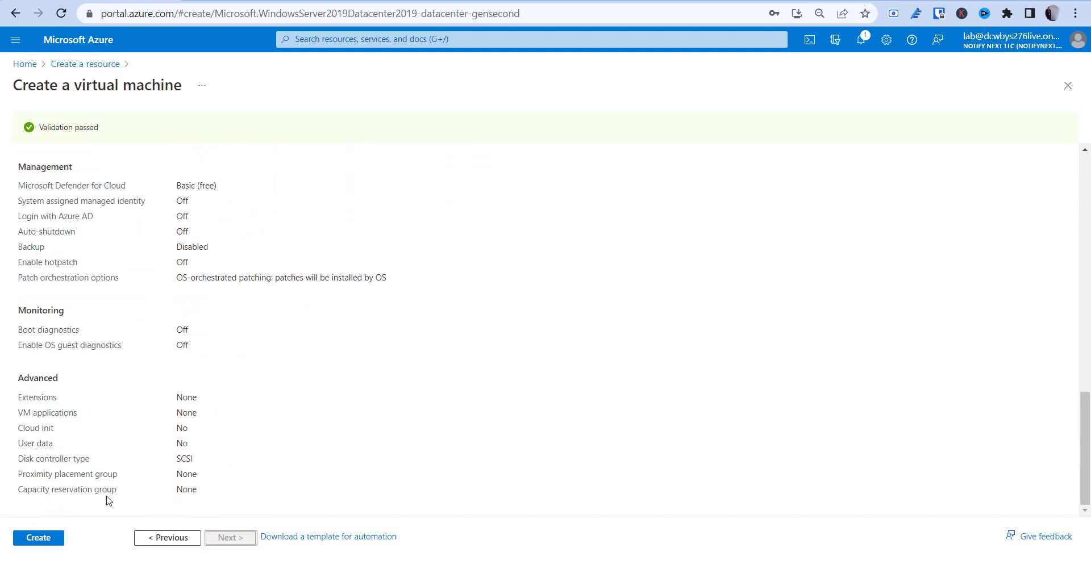
click(45, 538)
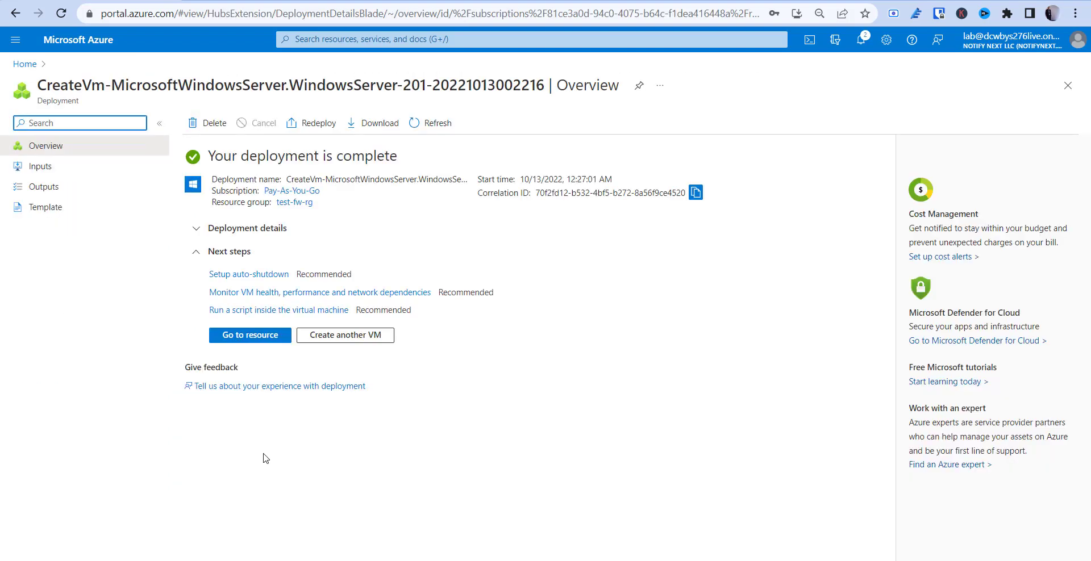
View the deployed test-vm overview, then return to the portal home
click(239, 339)
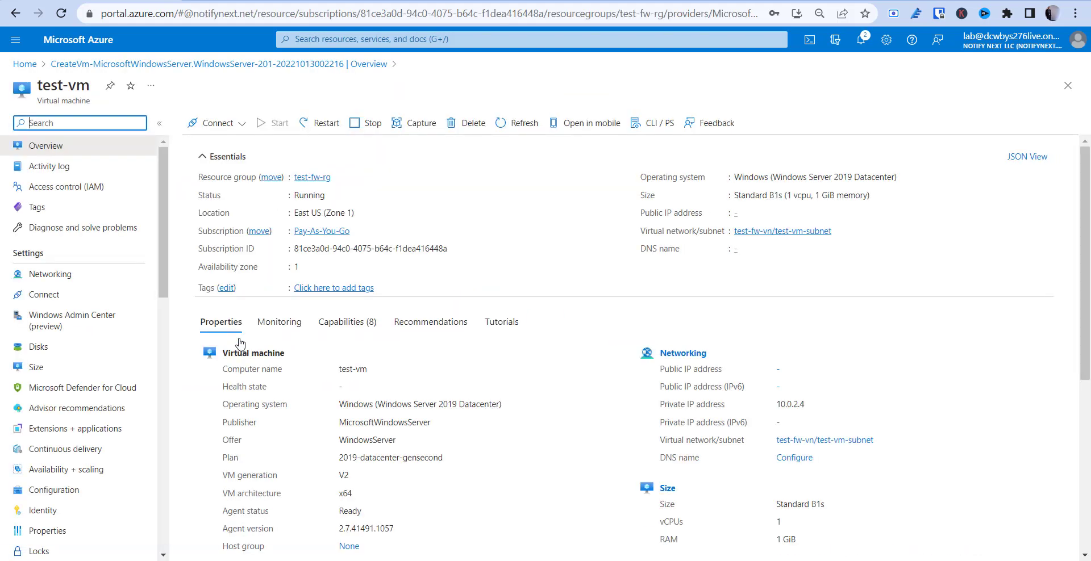
scroll(278, 389, down, 3)
scroll(255, 341, up, 3)
click(26, 67)
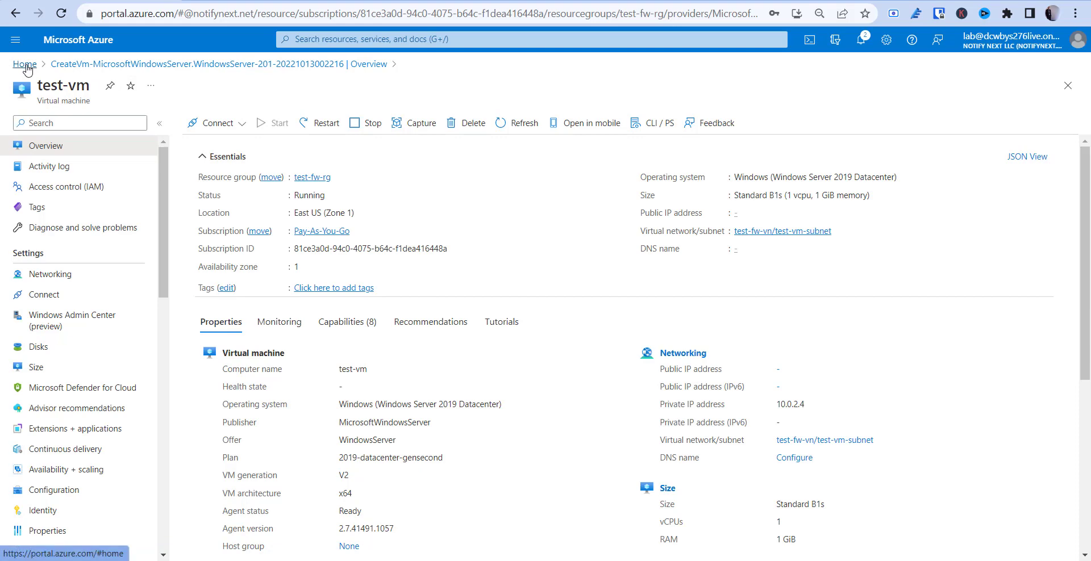
Search the Marketplace for firewall and start creating a Microsoft Firewall
click(243, 141)
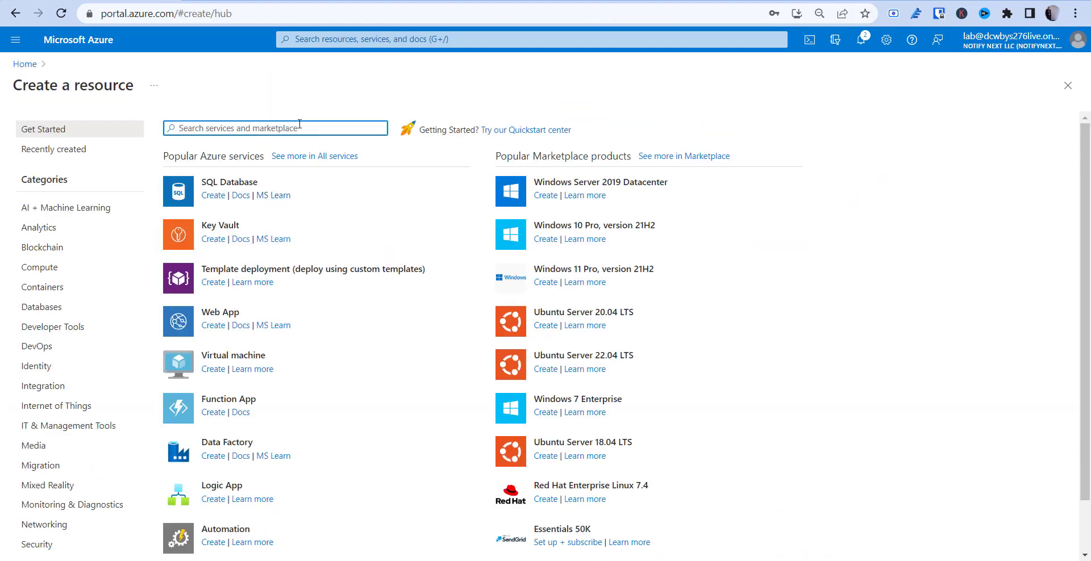
text(firewall)
key(Return)
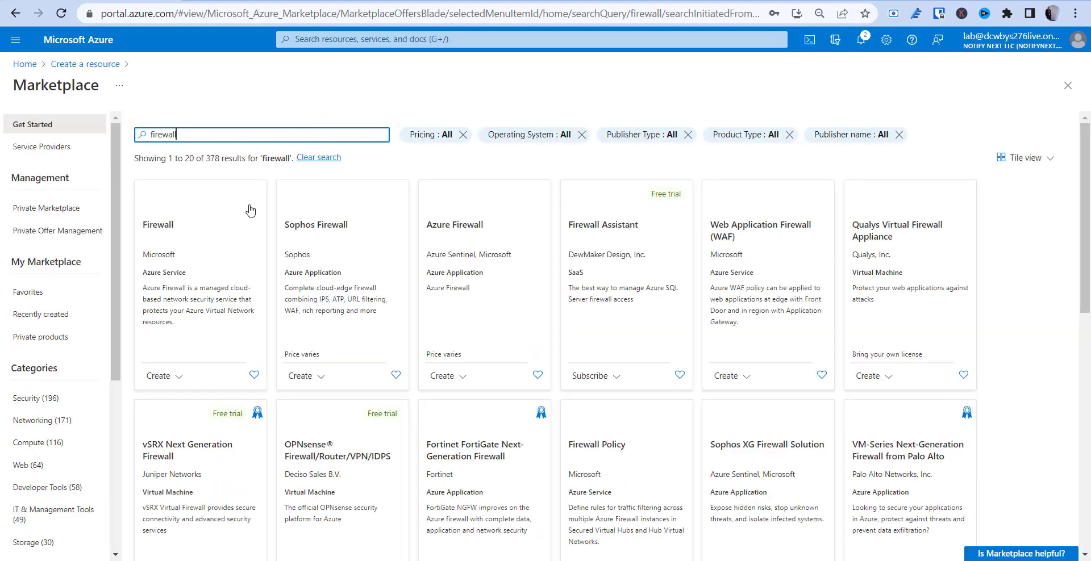
click(180, 230)
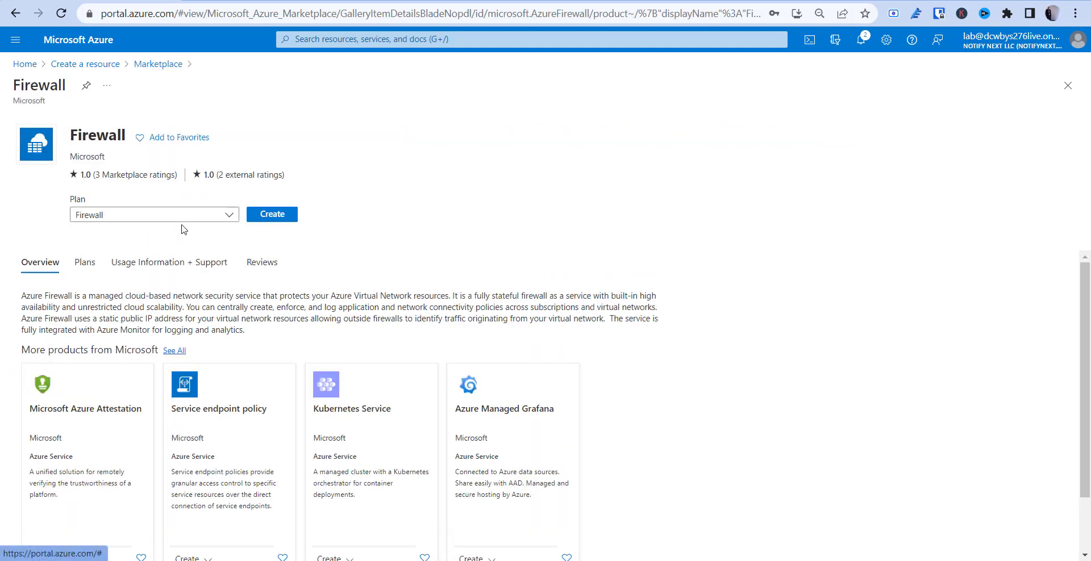
click(275, 216)
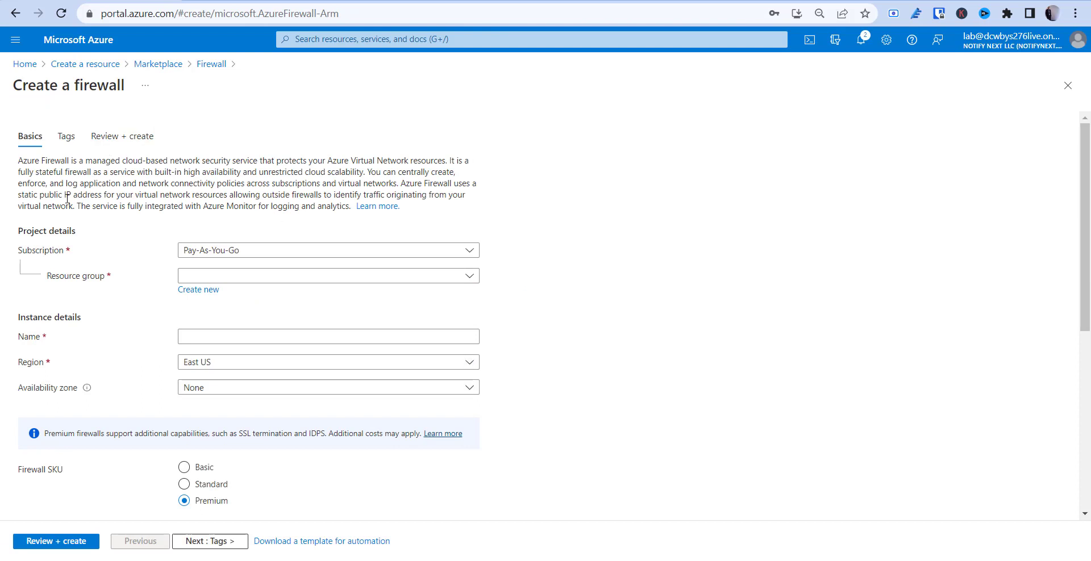
Put the firewall in resource group test-fw-rg and name it test-fw
click(243, 278)
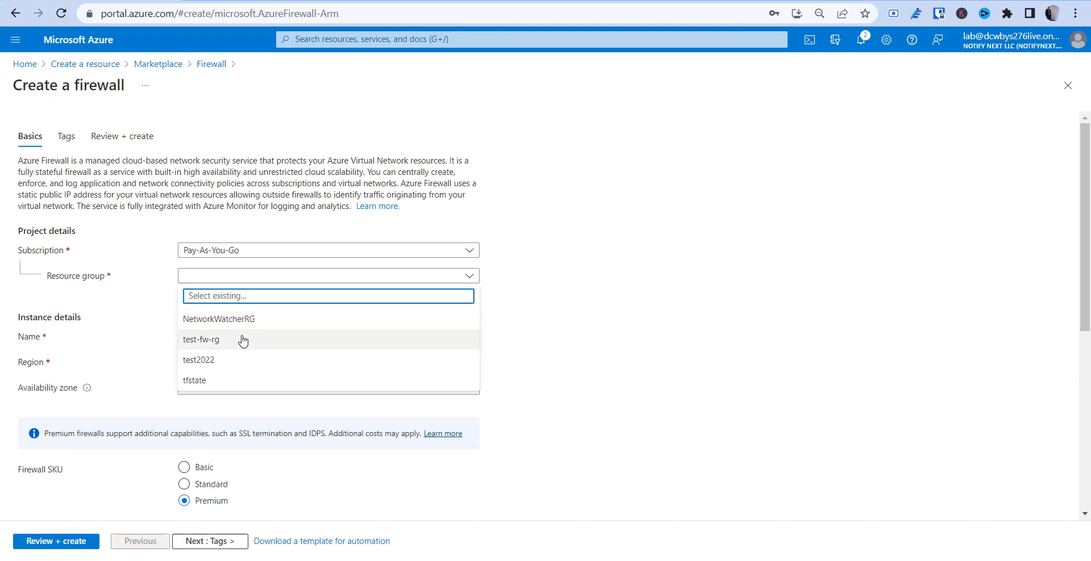
click(221, 343)
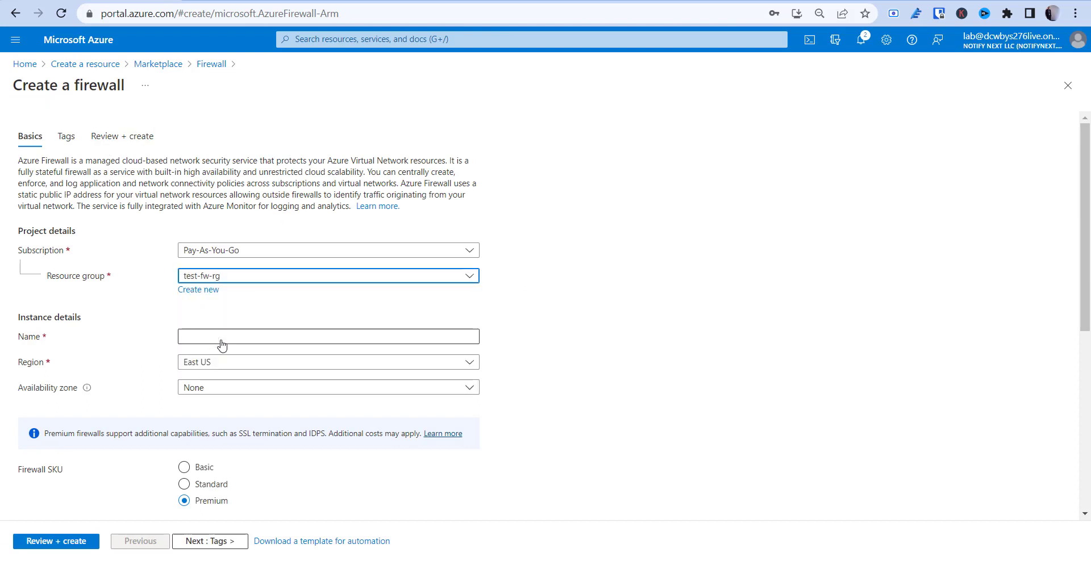
click(230, 339)
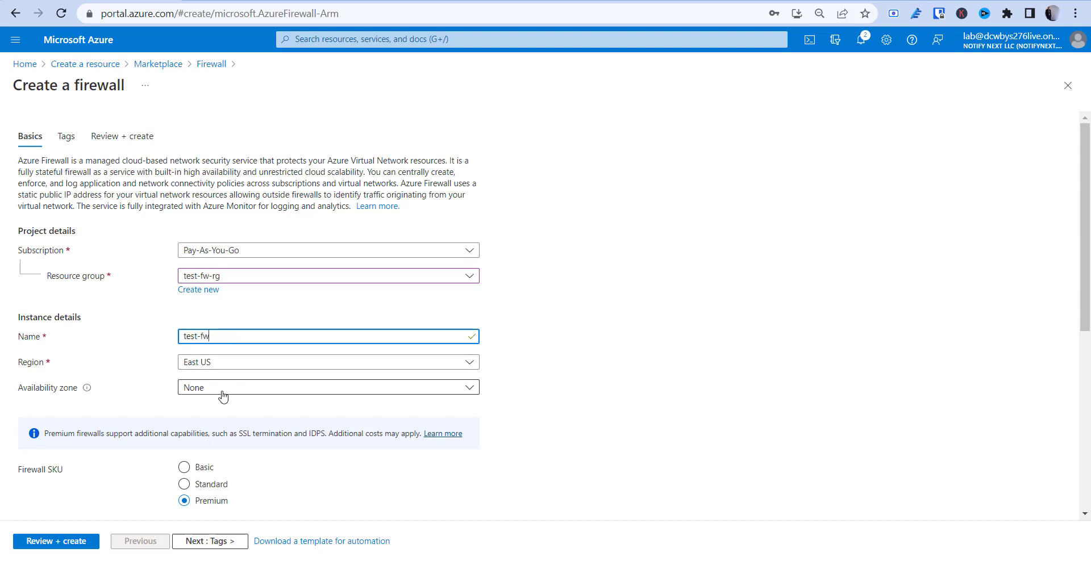
scroll(222, 396, down, 2)
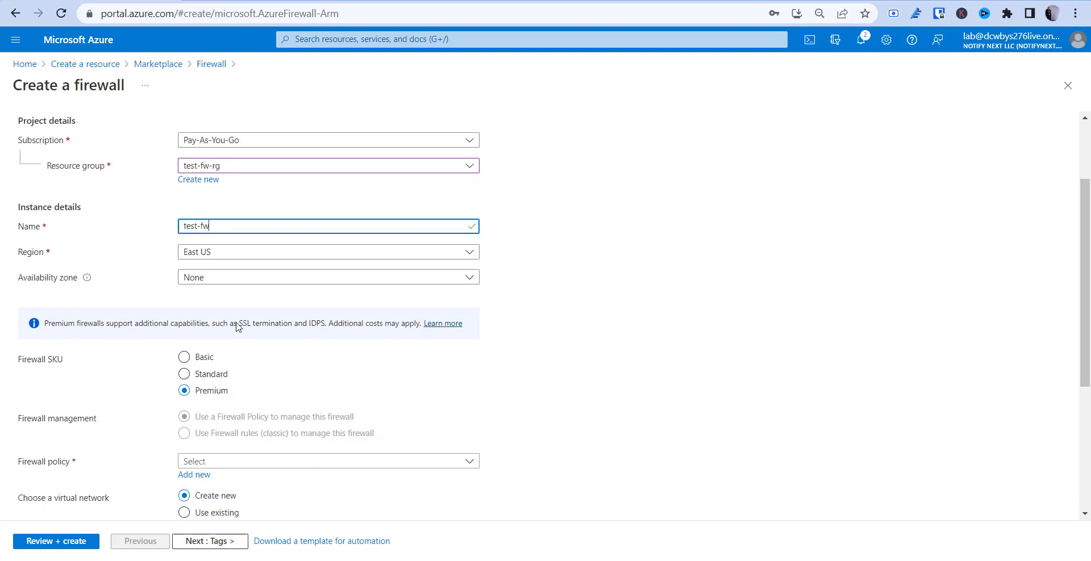
Set the firewall's availability zone to Zone 1
click(238, 279)
click(189, 315)
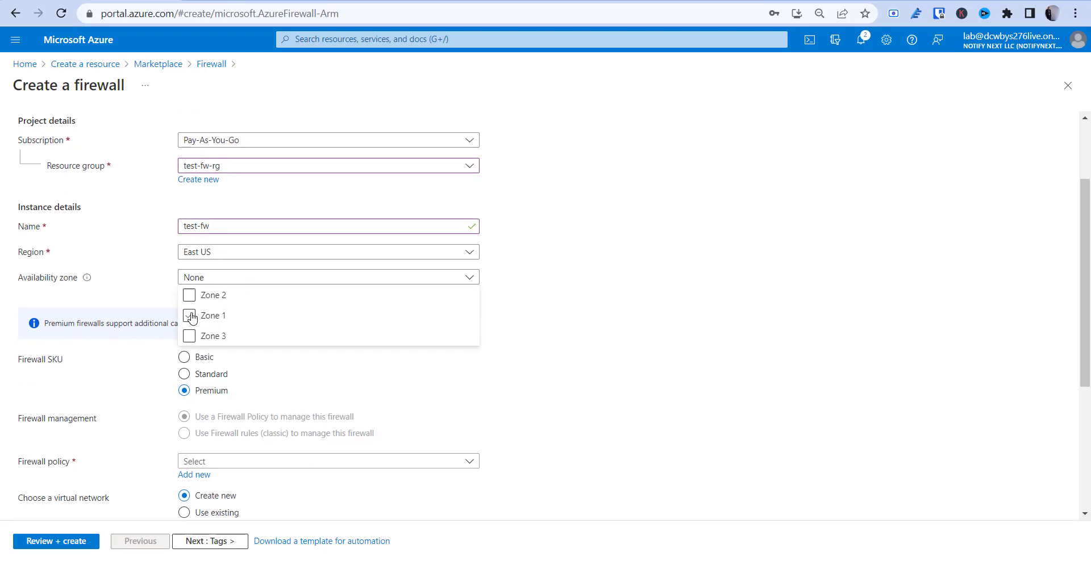
click(576, 320)
scroll(373, 341, down, 1)
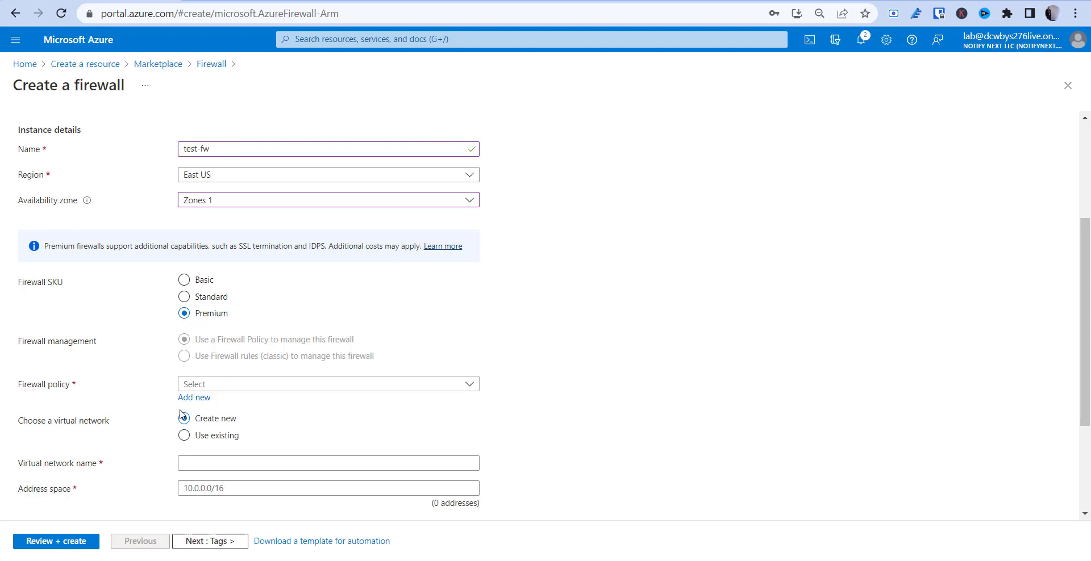
Add a new firewall policy named fw-policy, keeping East US and Premium
click(198, 399)
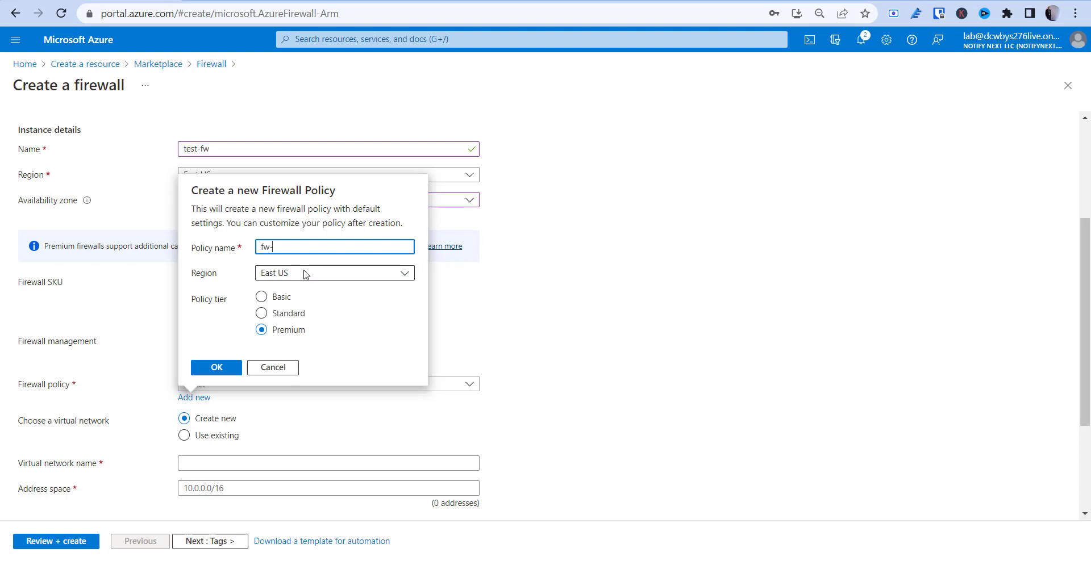
text(fw-policy)
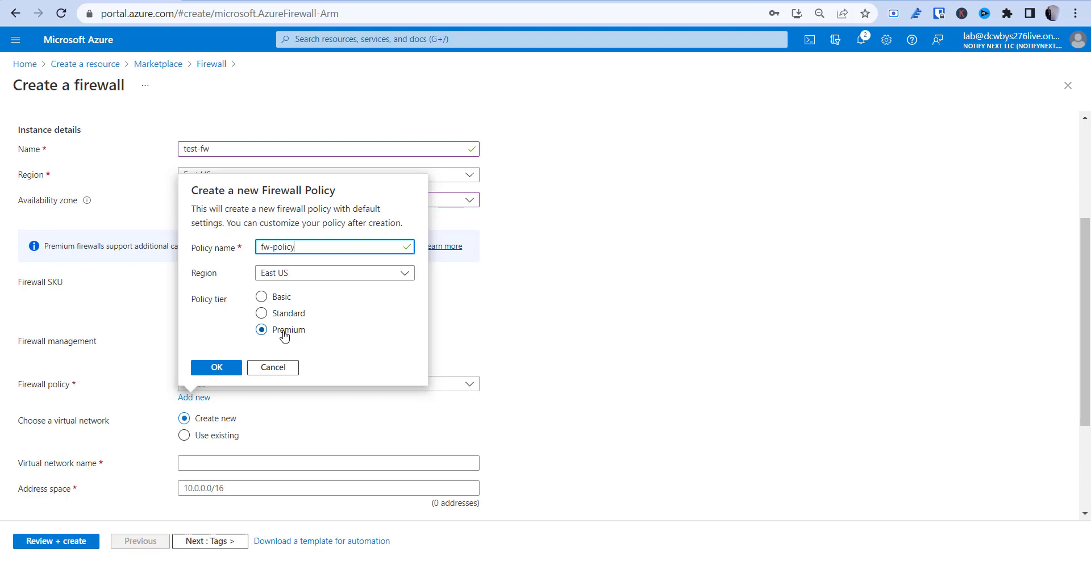
Confirm fw-policy and select existing virtual network test-fw-vn, leaving Public IP unset
click(219, 367)
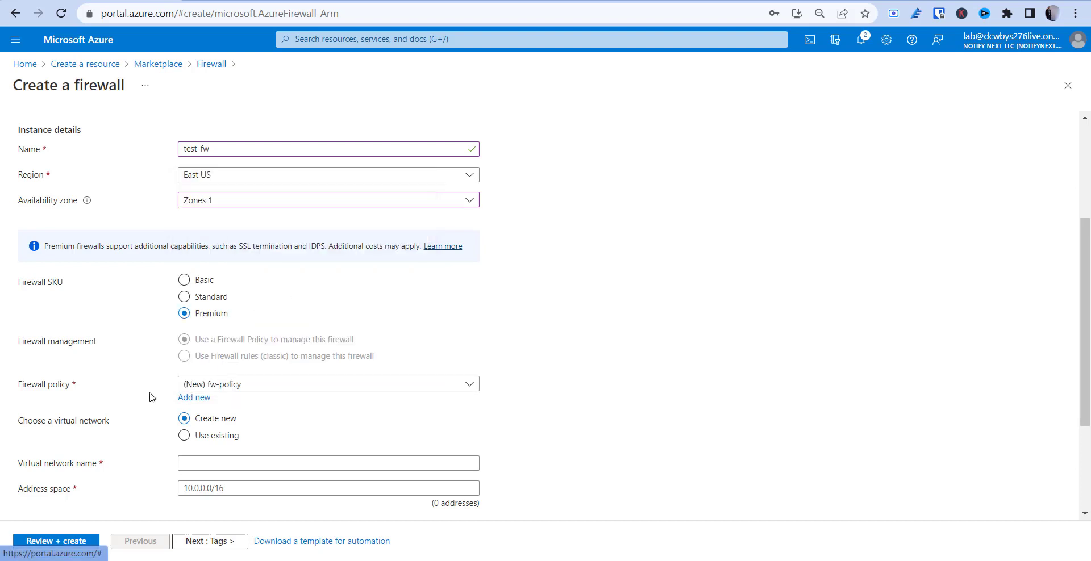
scroll(150, 397, down, 3)
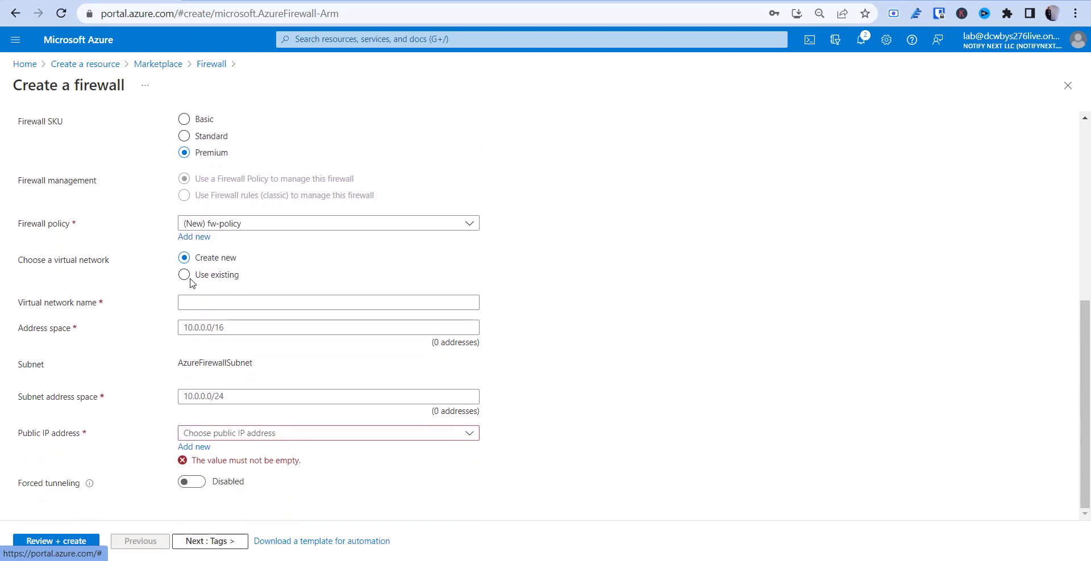
click(186, 277)
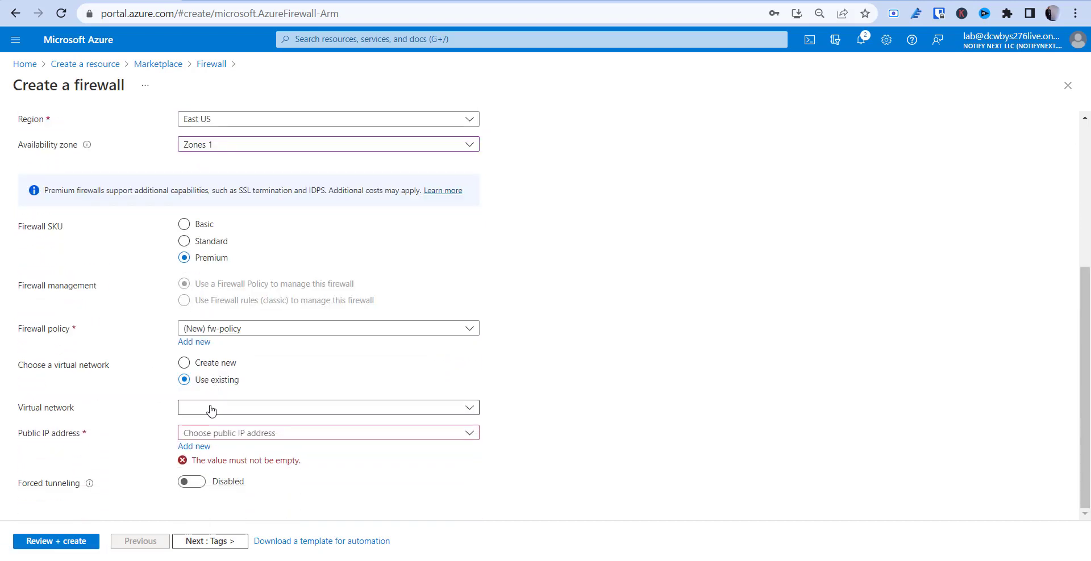
click(212, 410)
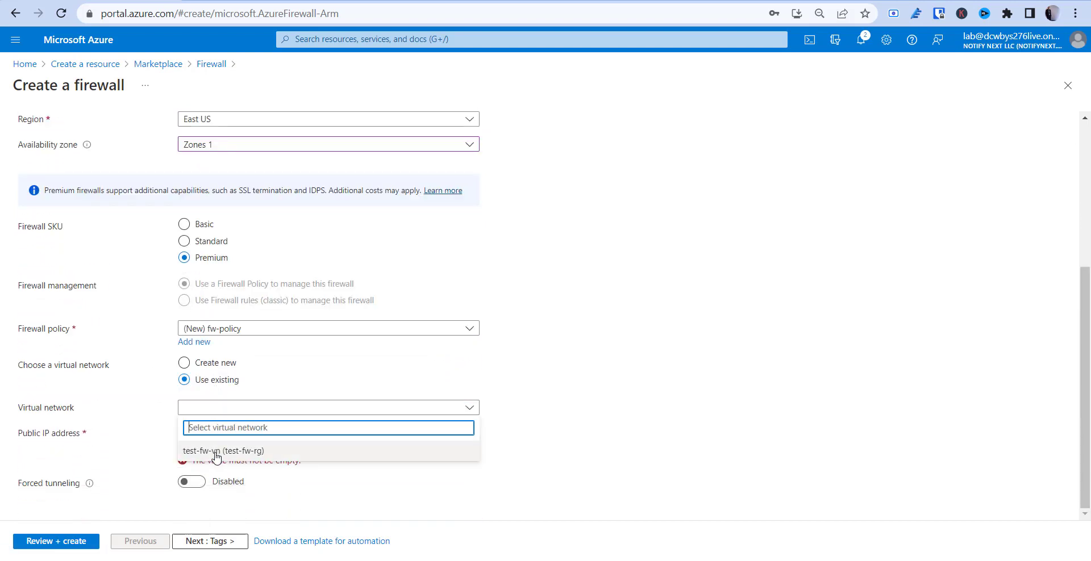
click(216, 452)
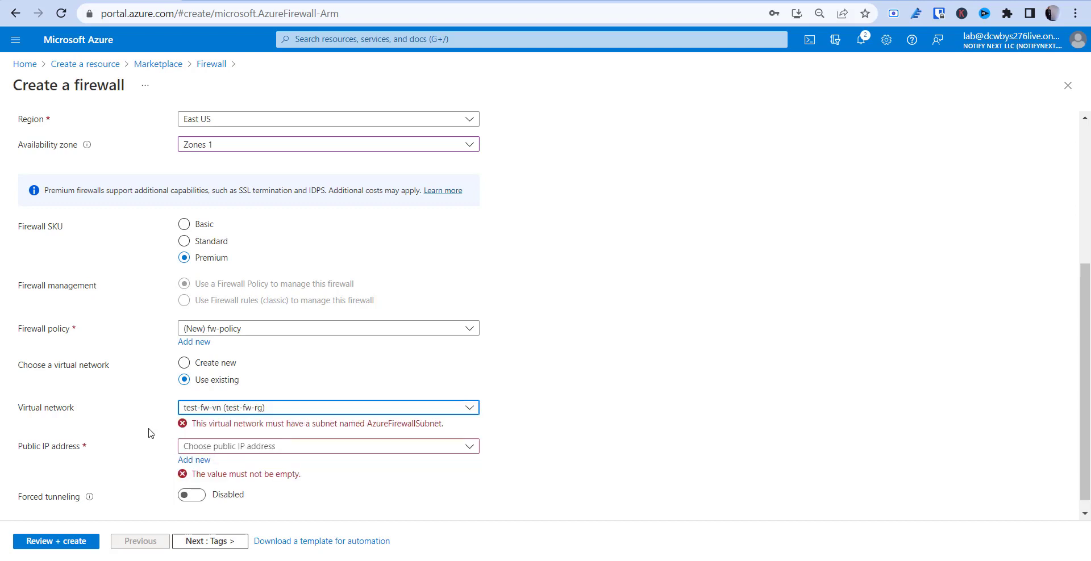
scroll(152, 433, down, 1)
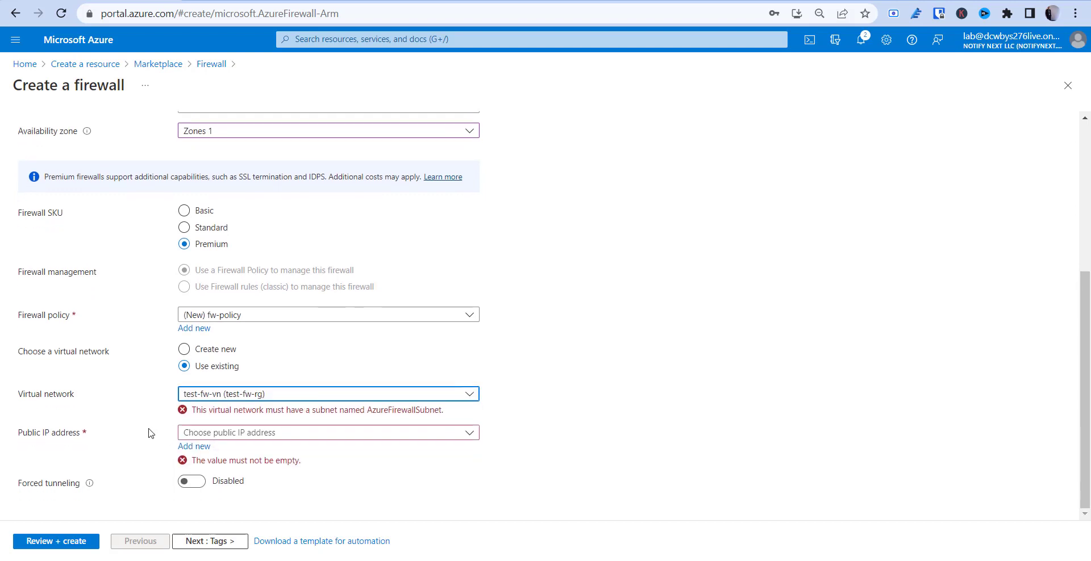
click(257, 433)
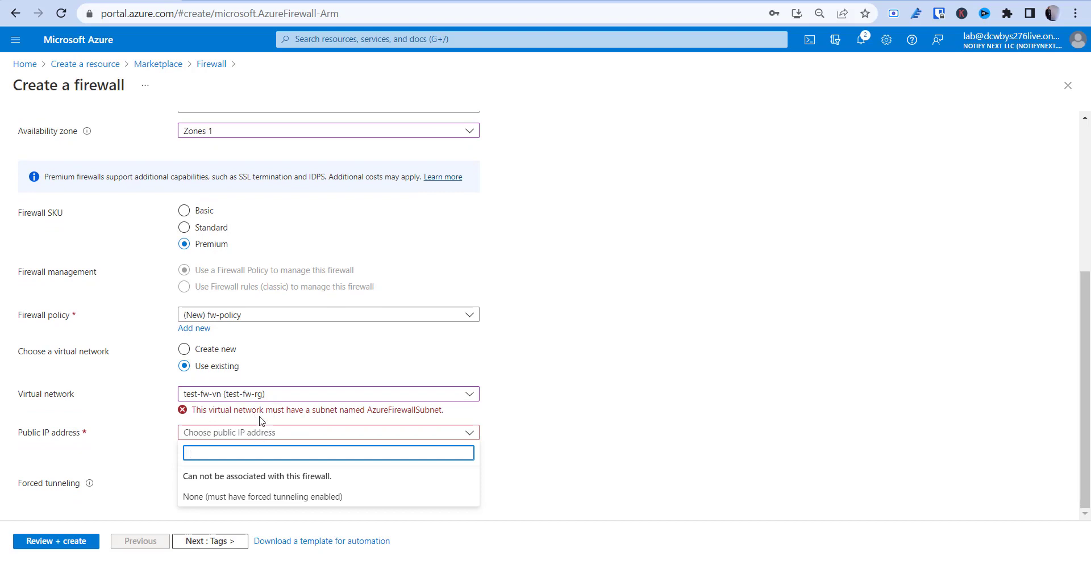
click(374, 413)
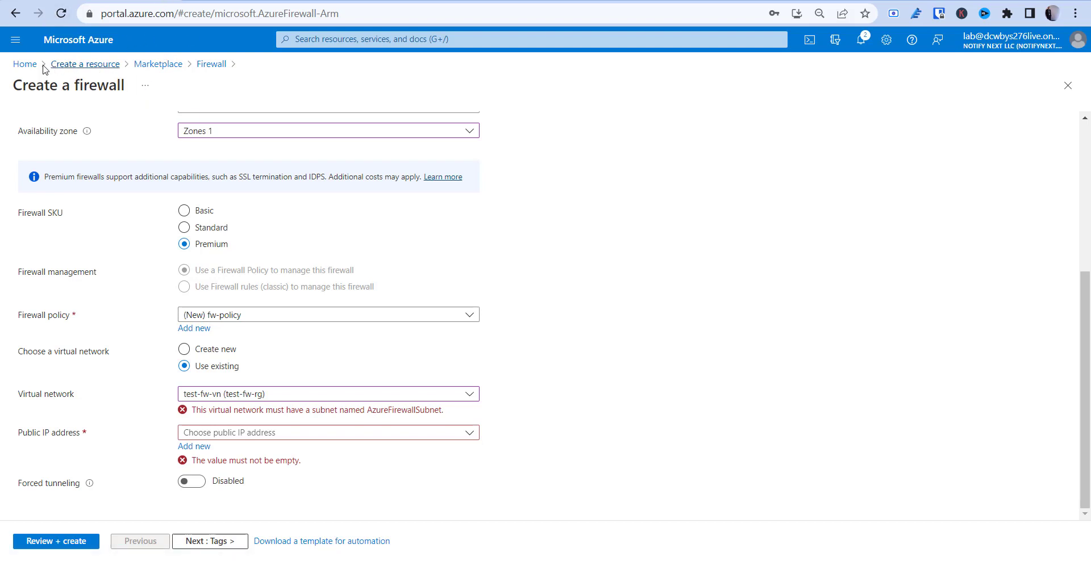
Discard the firewall form and open azure-firewall-subnet in test-fw-rg's test-fw-vn subnets
click(25, 64)
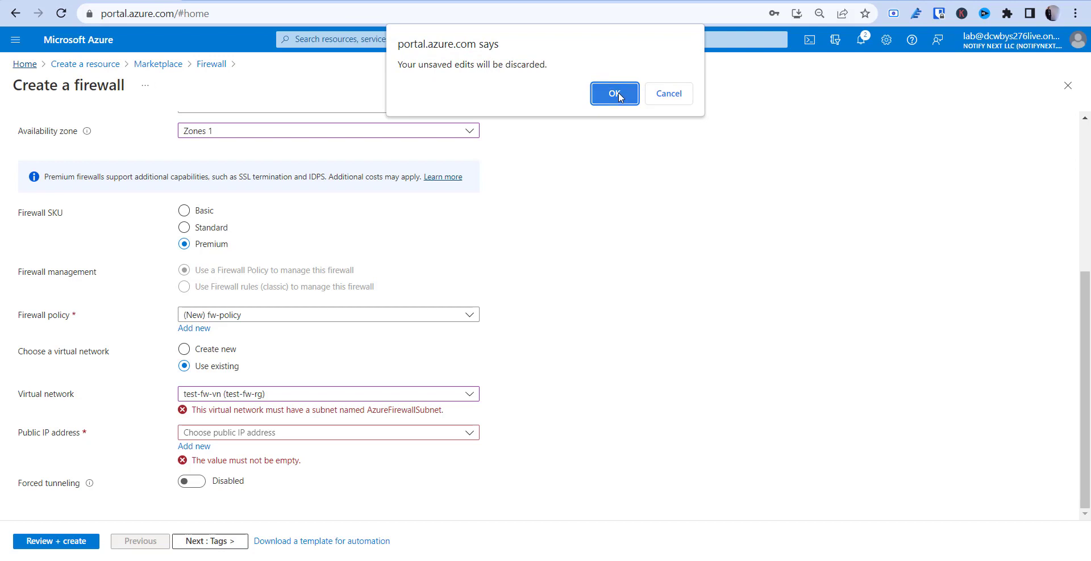
click(614, 93)
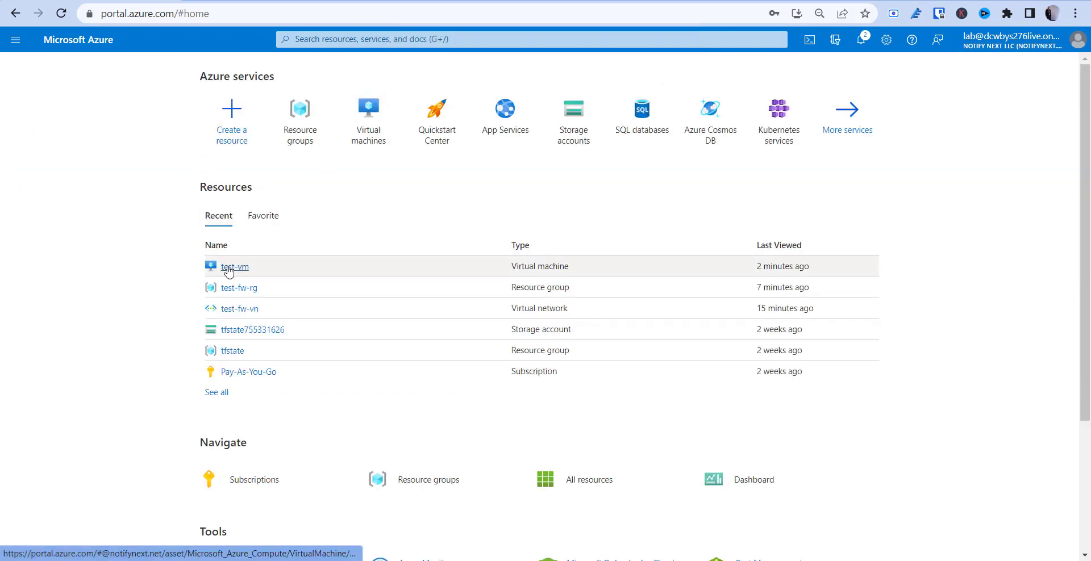
click(235, 289)
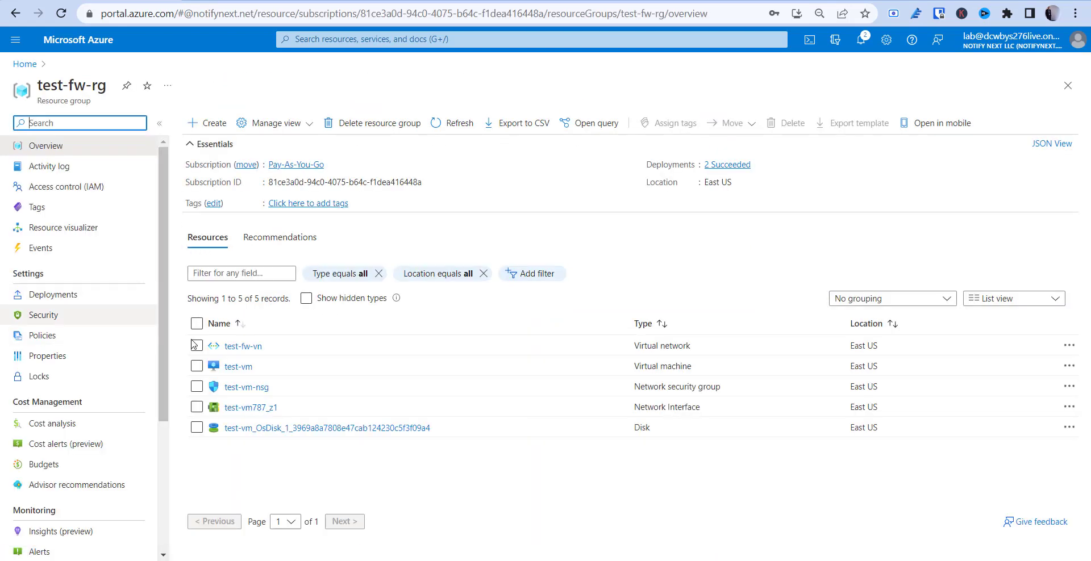
click(244, 346)
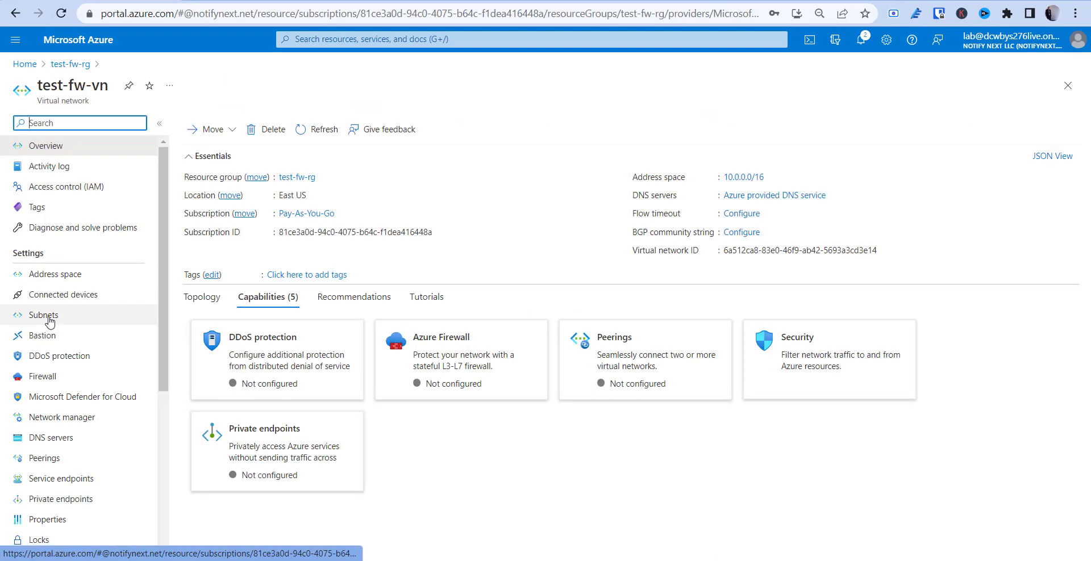
click(46, 319)
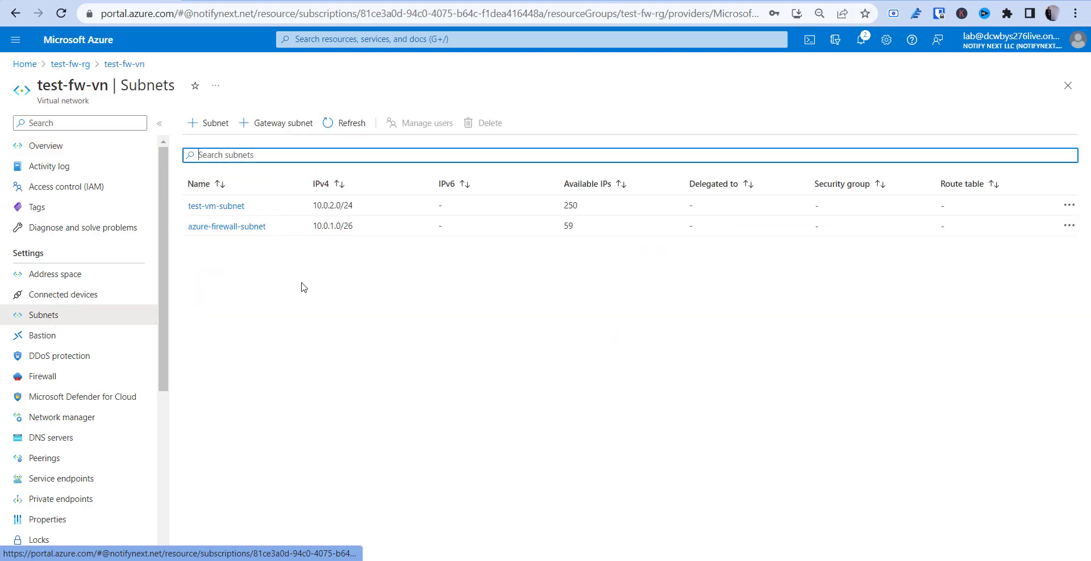
click(260, 228)
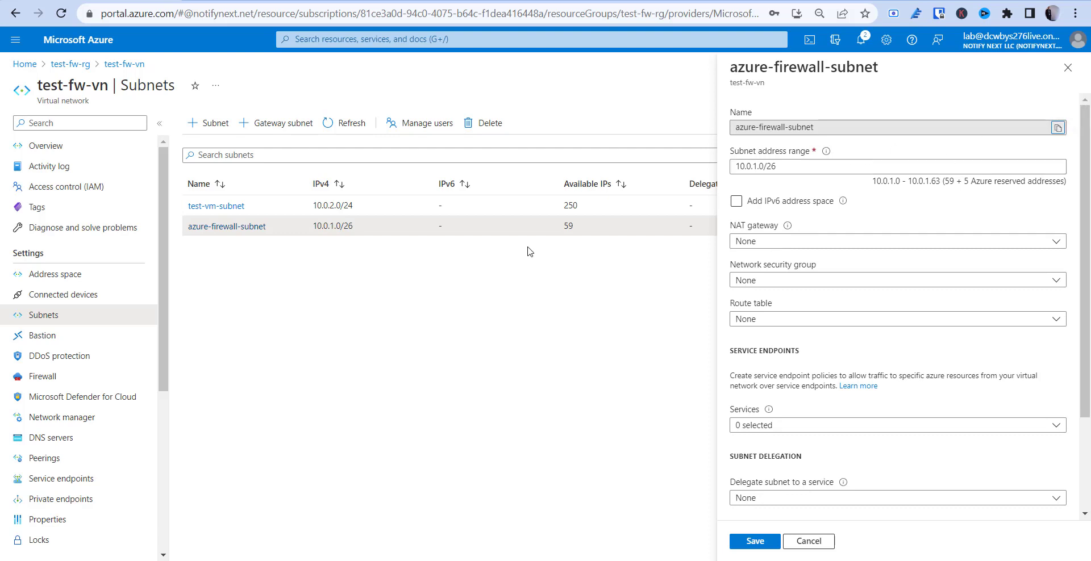
Discard the open subnet edits and delete azure-firewall-subnet from test-fw-vn
click(809, 540)
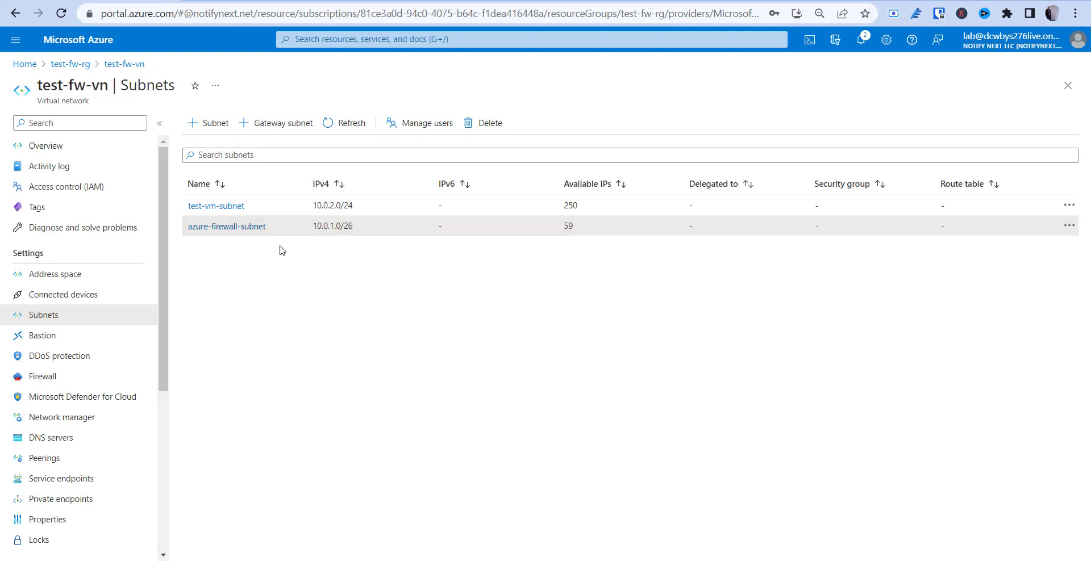
click(482, 129)
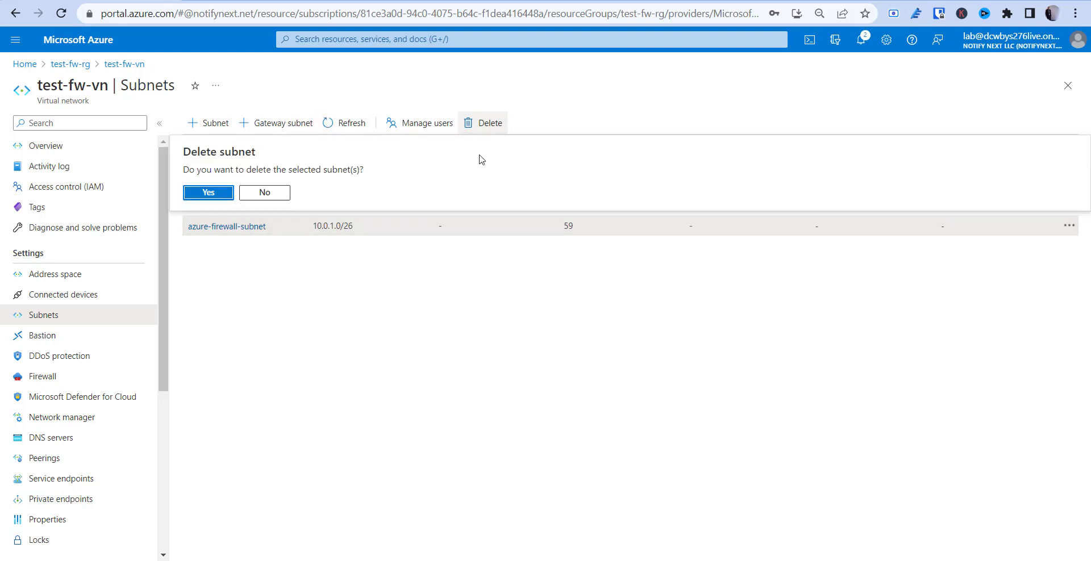
click(204, 195)
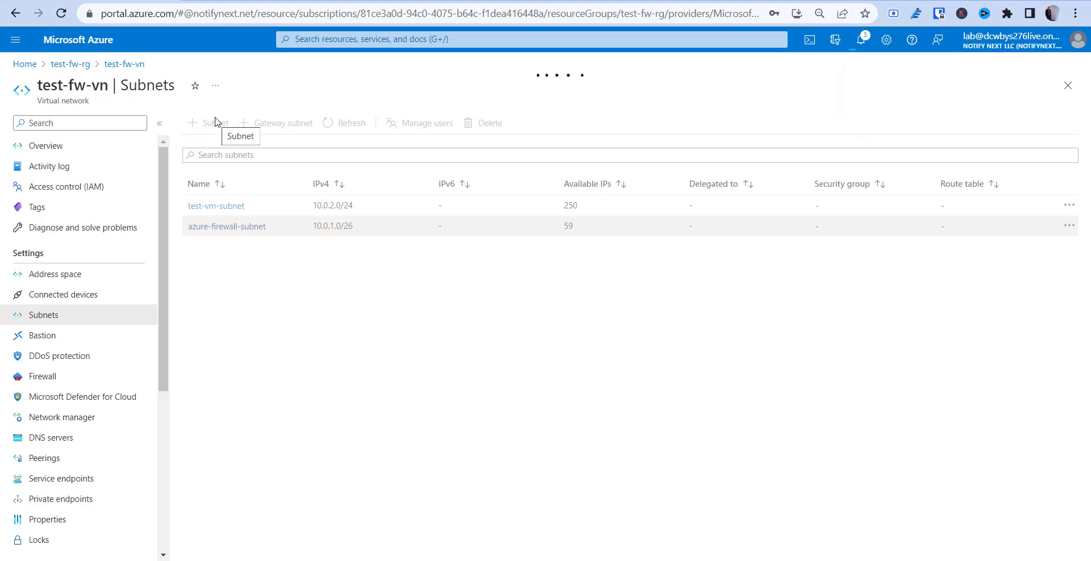
Add and save a subnet named AzureFirewallSubnet with address range 10.0.1.0/26
click(204, 123)
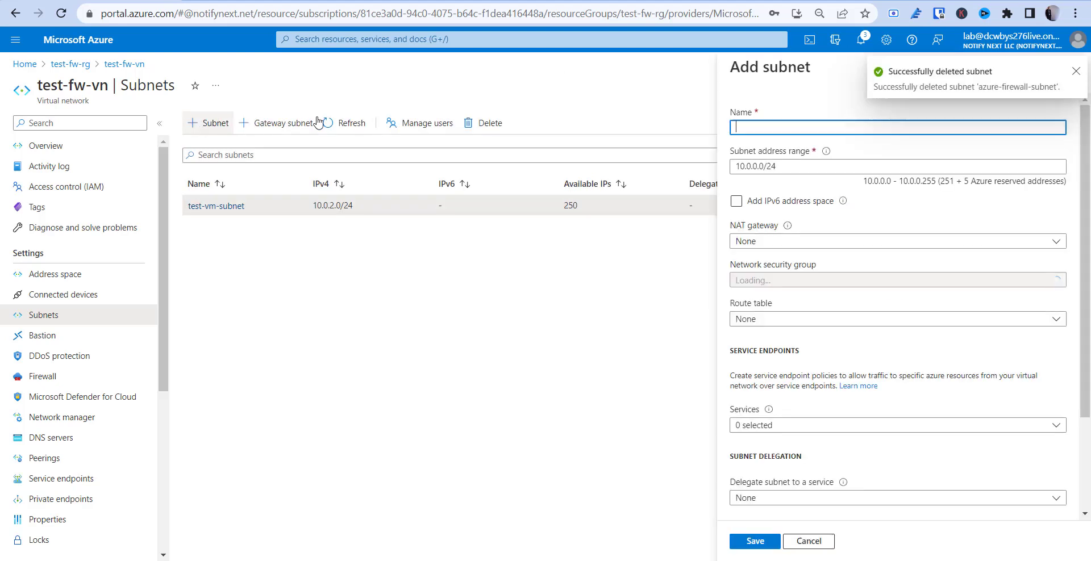
click(856, 129)
text(Azure)
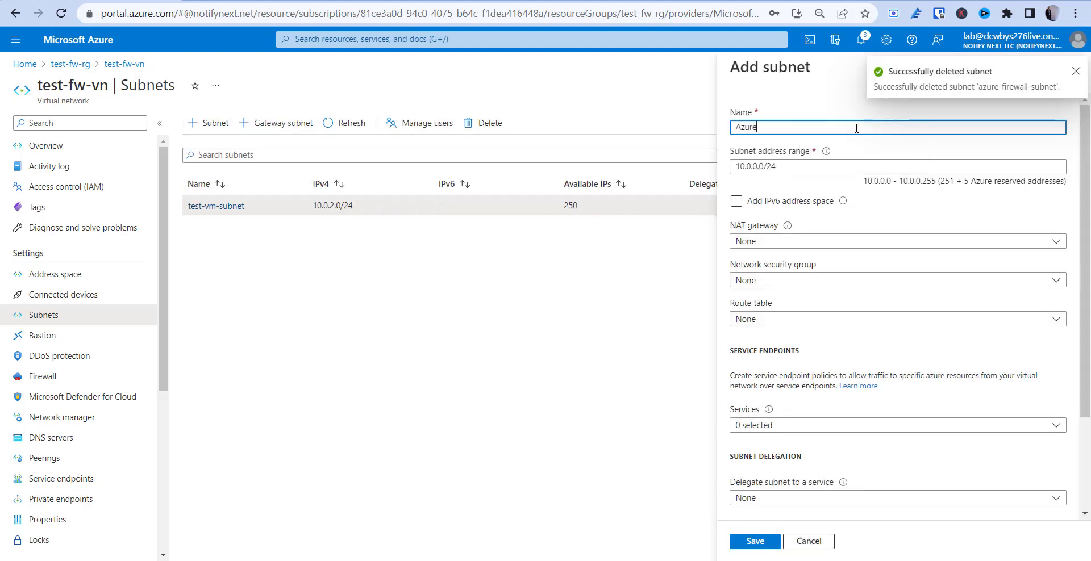
text(Fire)
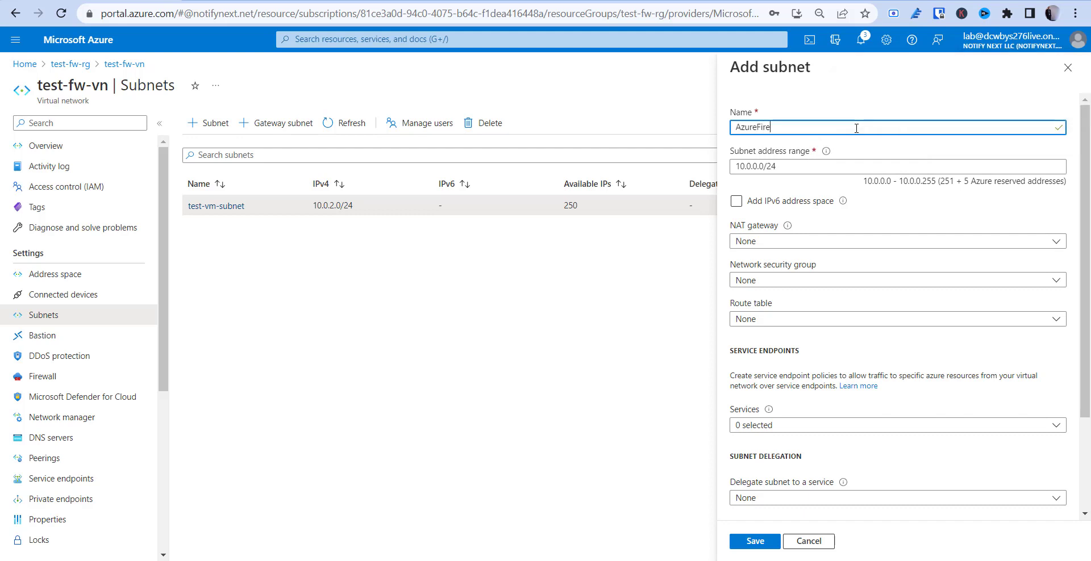
text(wallSubnet)
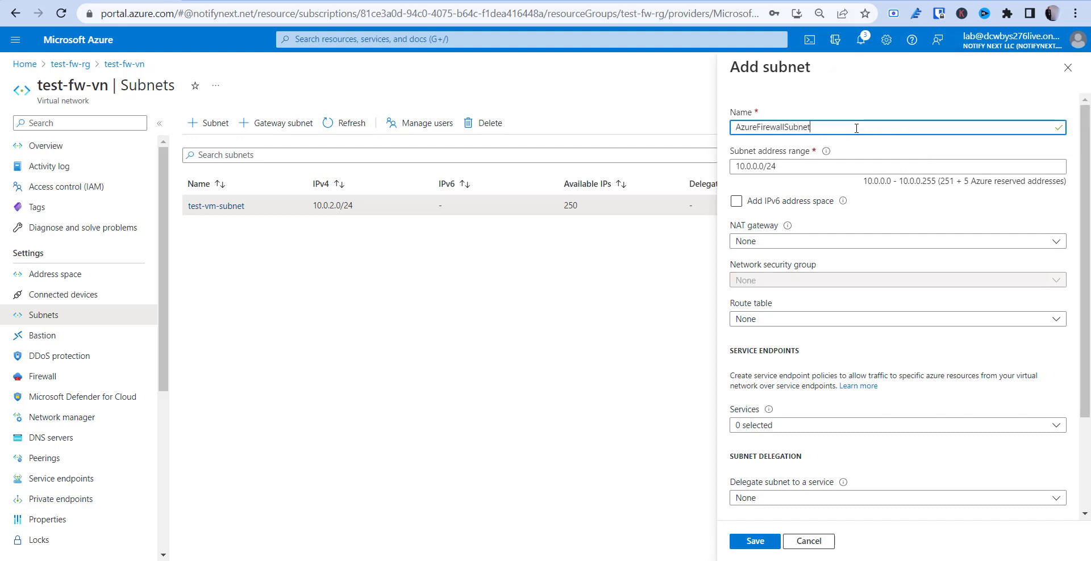
click(757, 167)
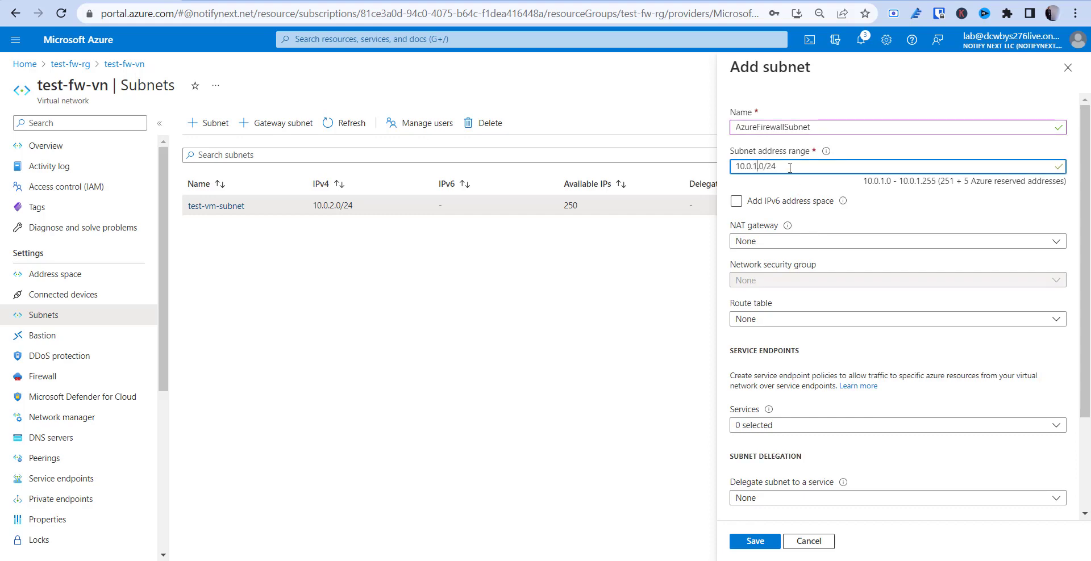
key(BackSpace)
text(6)
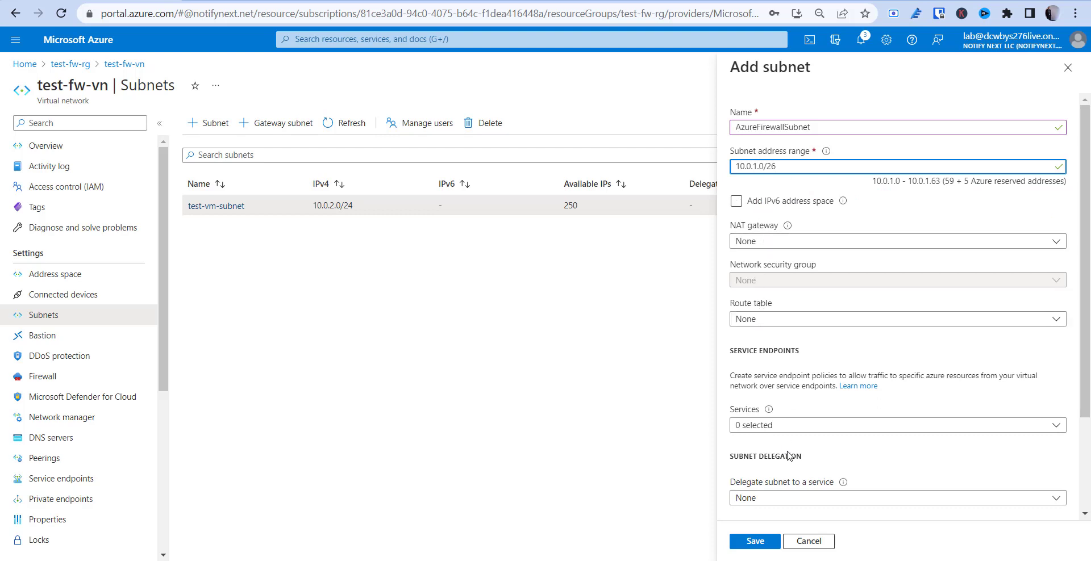
scroll(789, 454, down, 3)
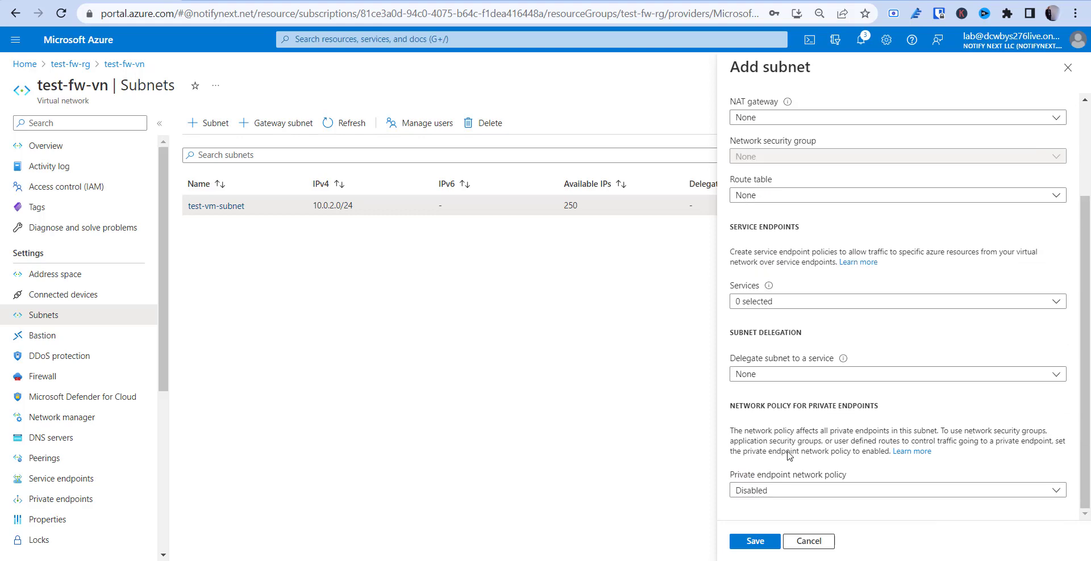
click(754, 542)
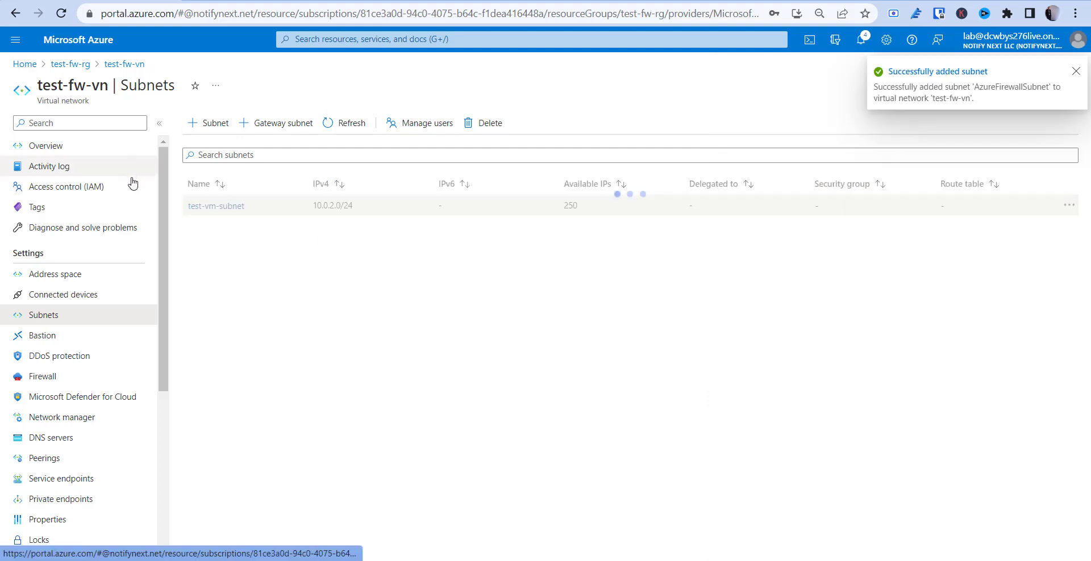
Find Firewall in the Marketplace and start creating one
click(24, 63)
click(240, 139)
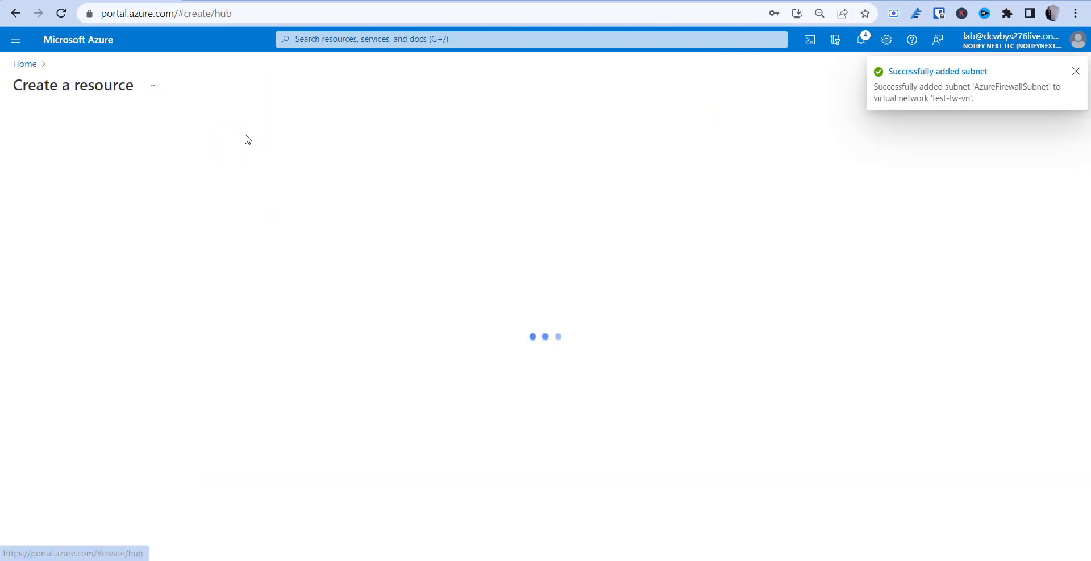
text(firewall)
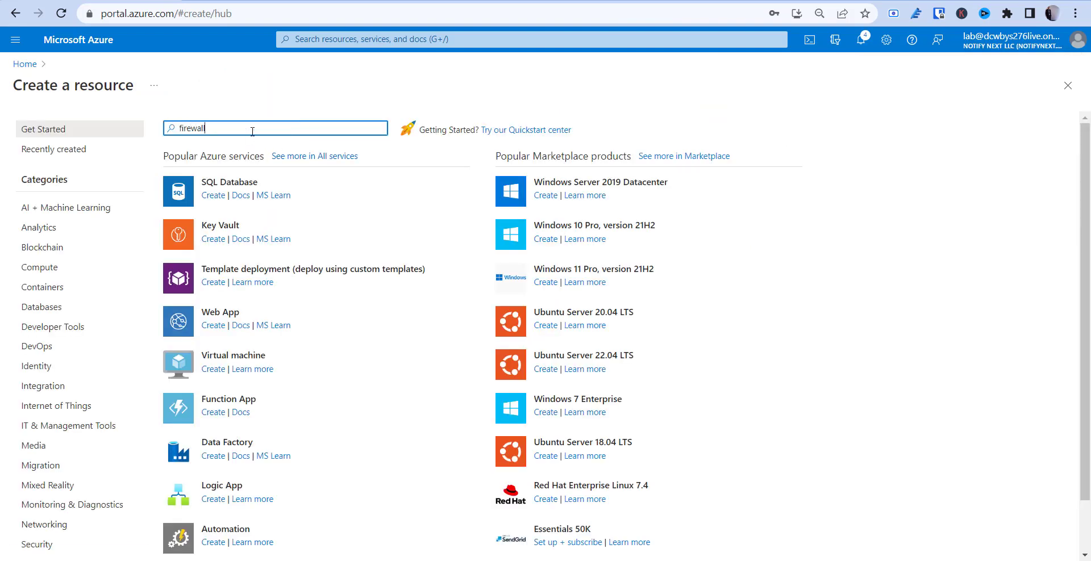
key(Return)
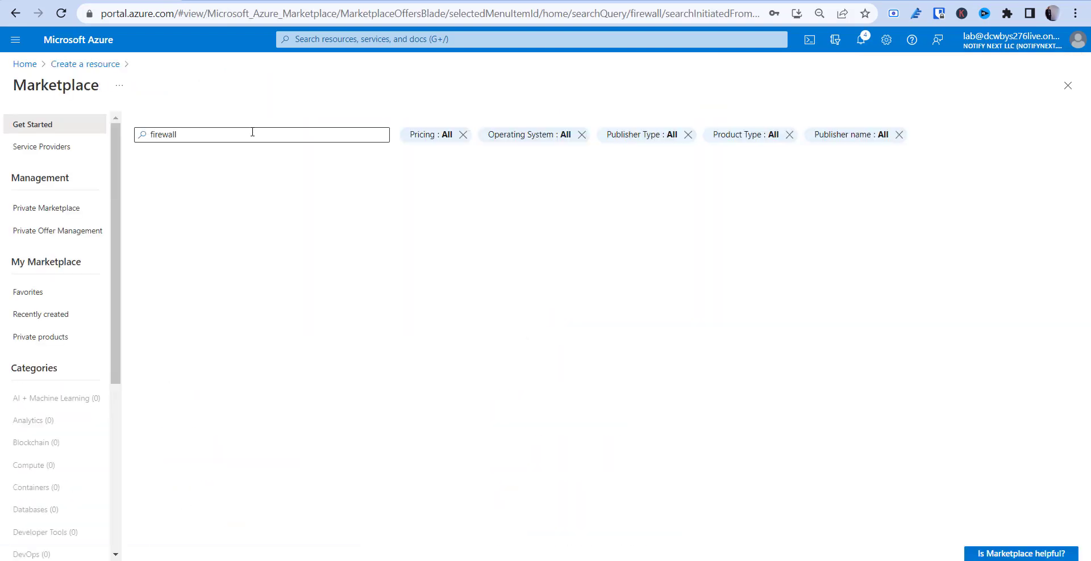
click(172, 221)
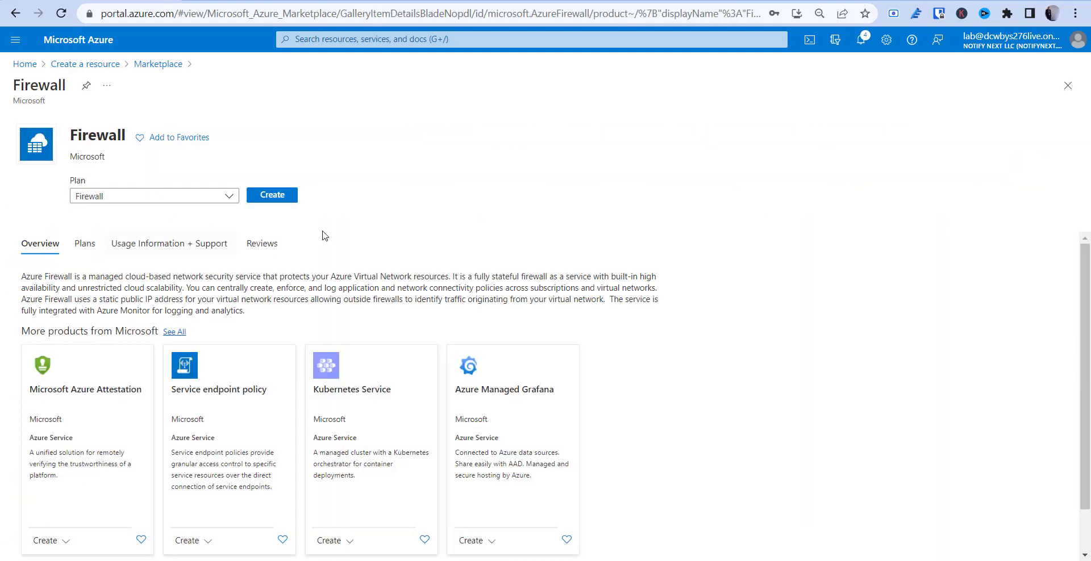
click(264, 215)
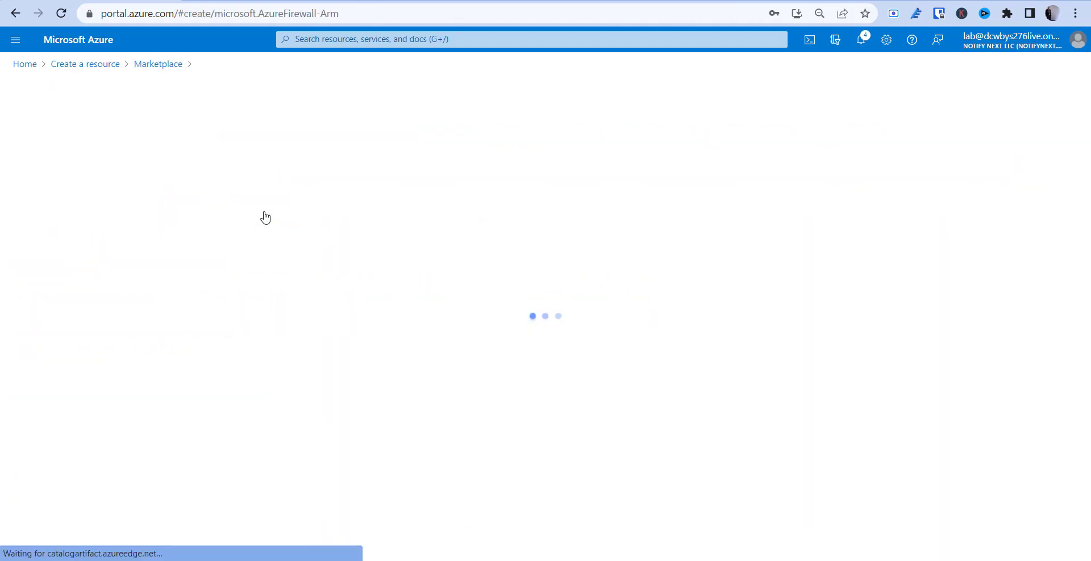
Set resource group test-fw-rg, name test-fw and availability zone 1 on the firewall form
click(230, 278)
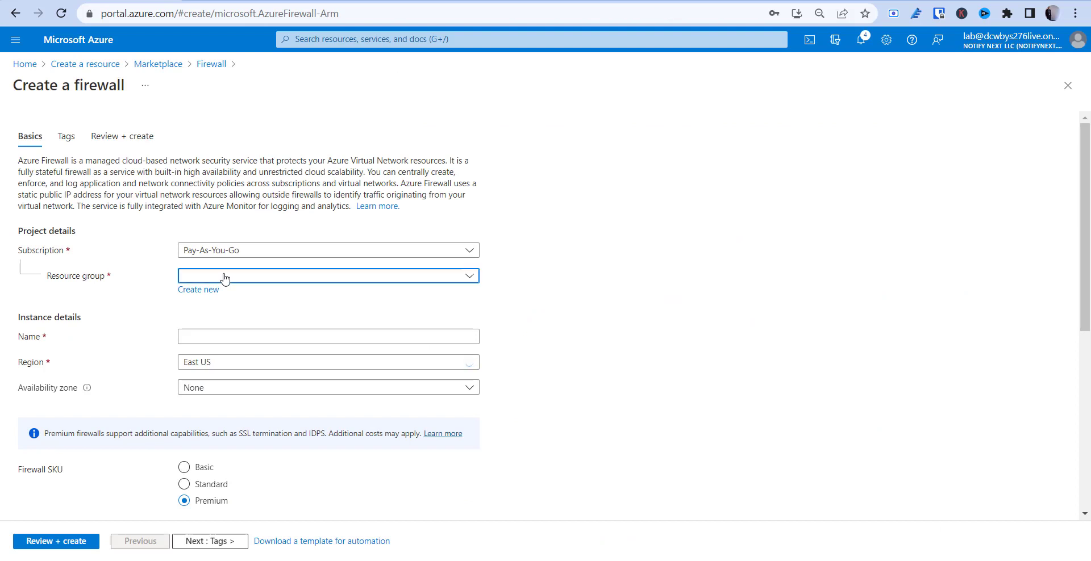
click(218, 340)
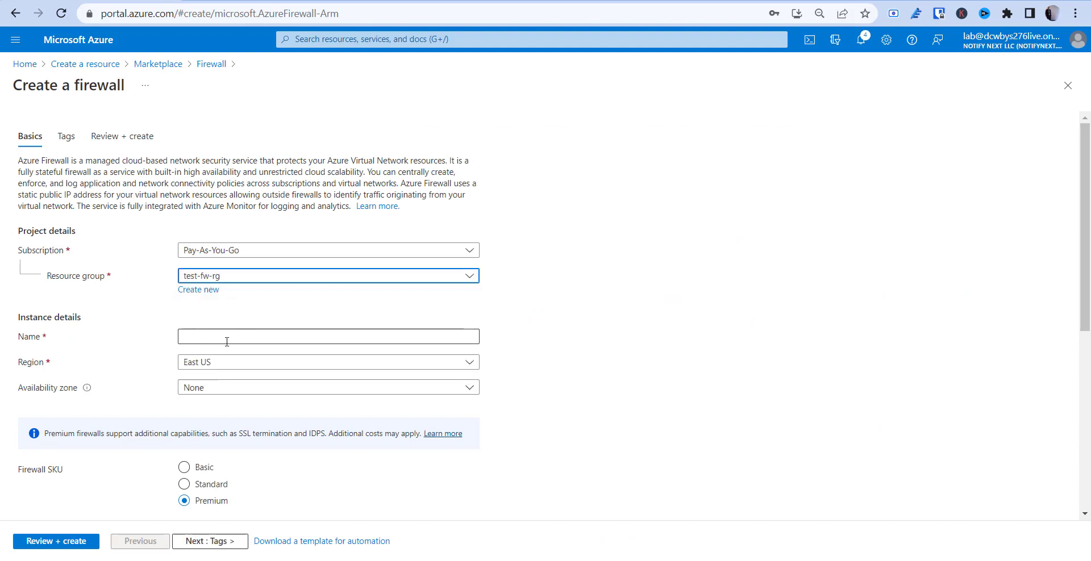
click(234, 341)
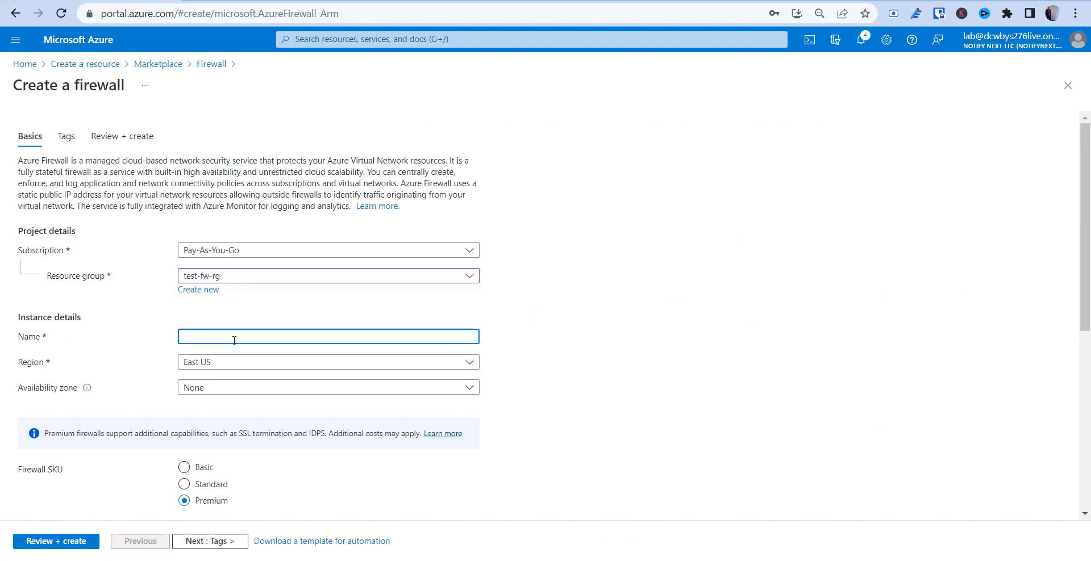
text(test-fw)
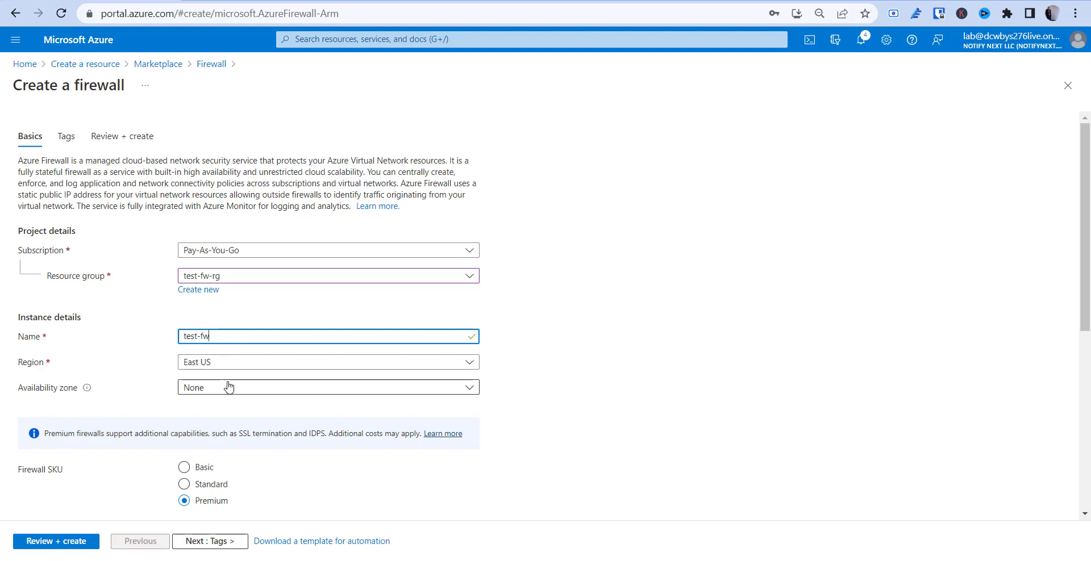
click(228, 387)
click(190, 425)
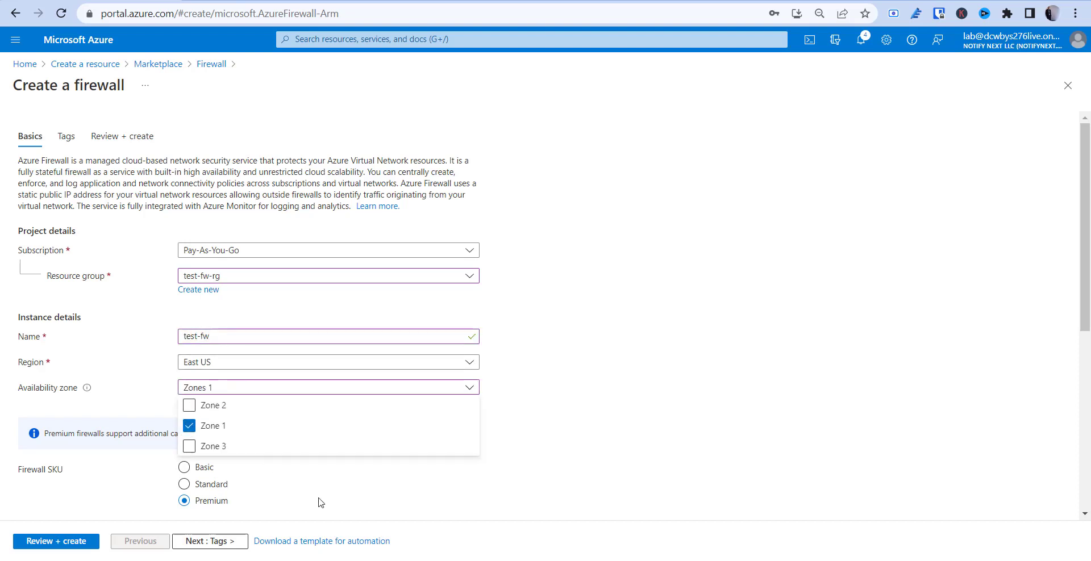
click(132, 507)
scroll(215, 209, down, 6)
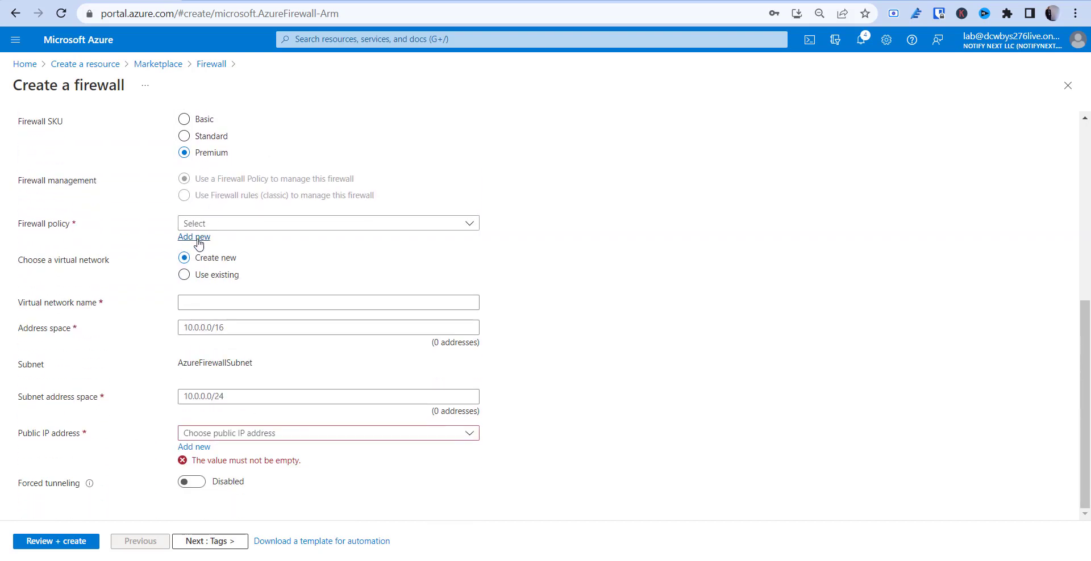
Create a new Premium-tier firewall policy called fw-policy for the firewall
click(209, 225)
click(209, 225)
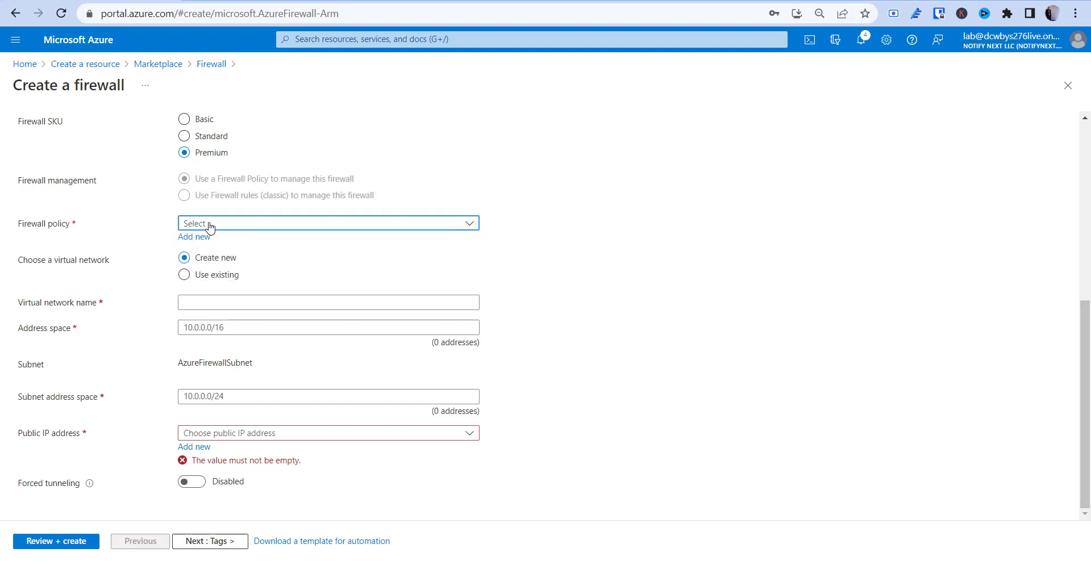
click(189, 239)
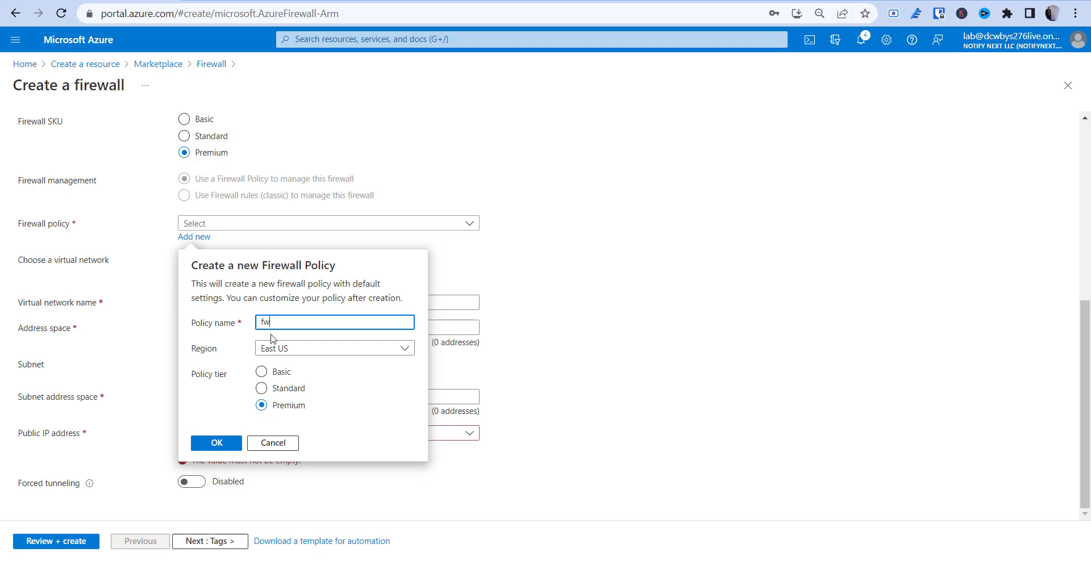
text(fw-policy)
click(208, 439)
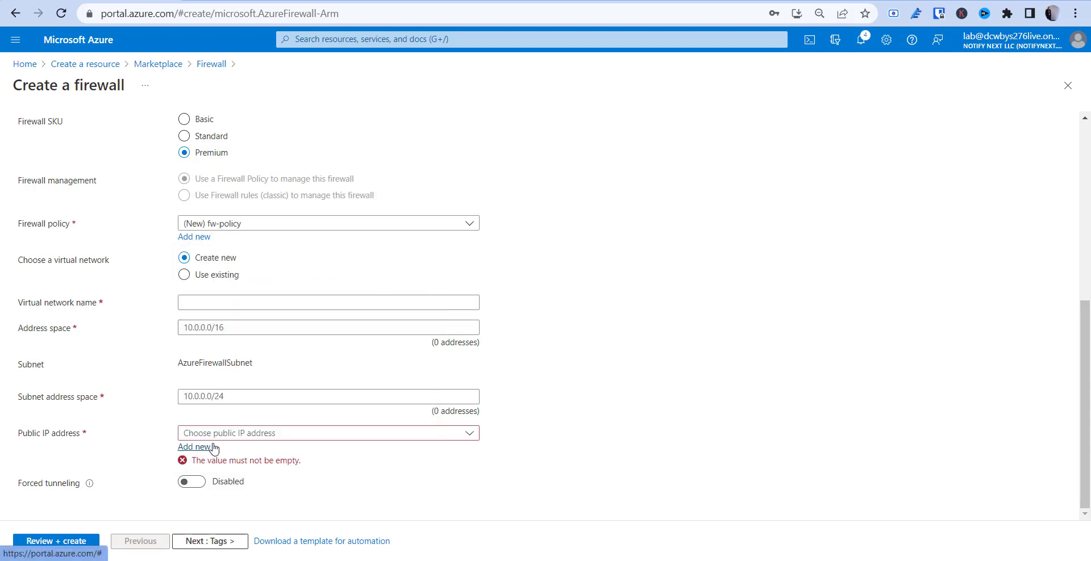
Choose Use existing and select virtual network test-fw-vn (test-fw-rg), keeping fw-policy
click(184, 275)
click(224, 329)
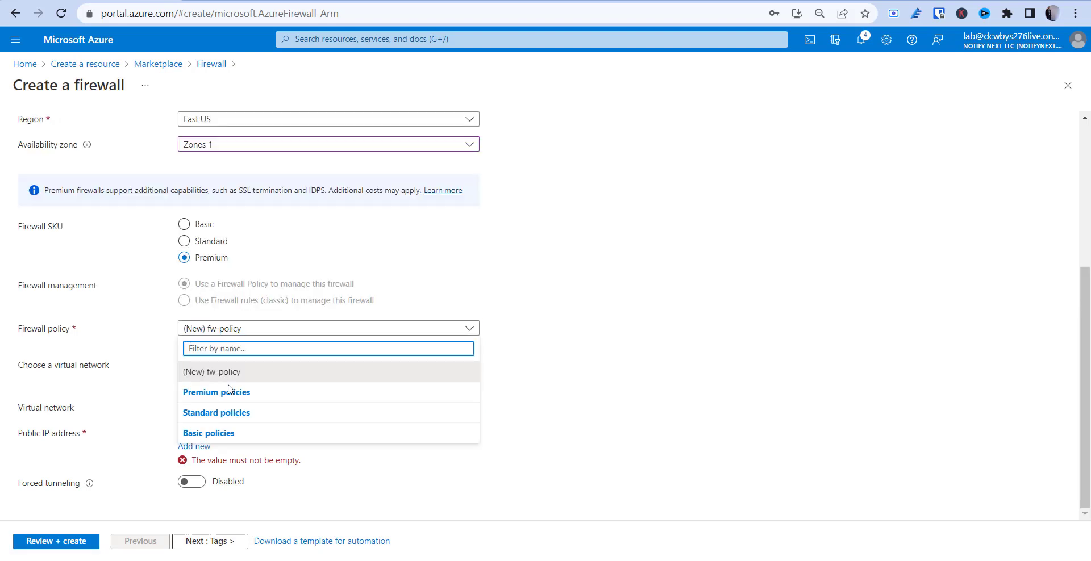
click(150, 387)
click(219, 409)
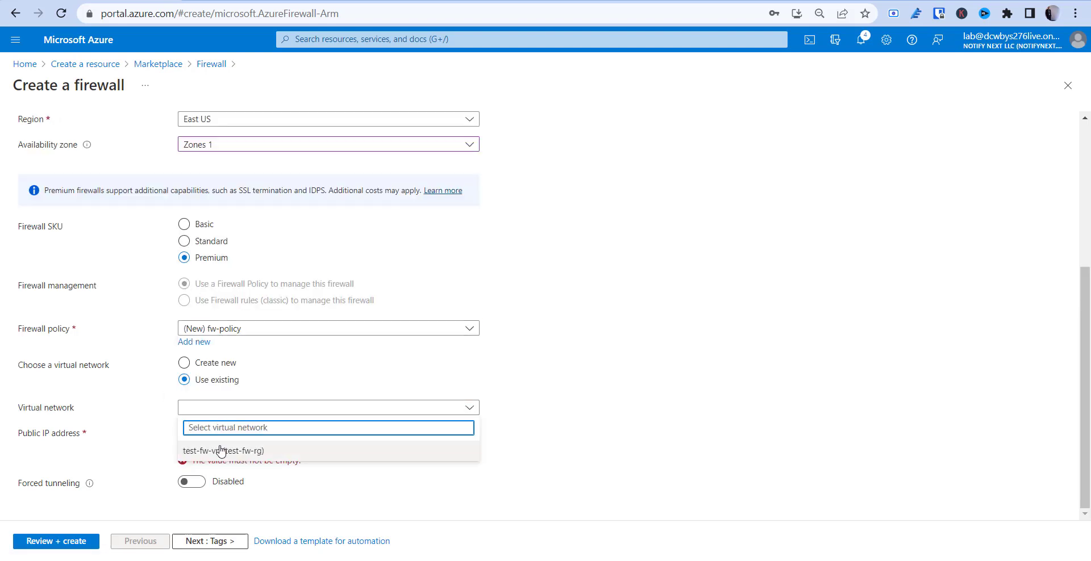
click(221, 451)
click(244, 433)
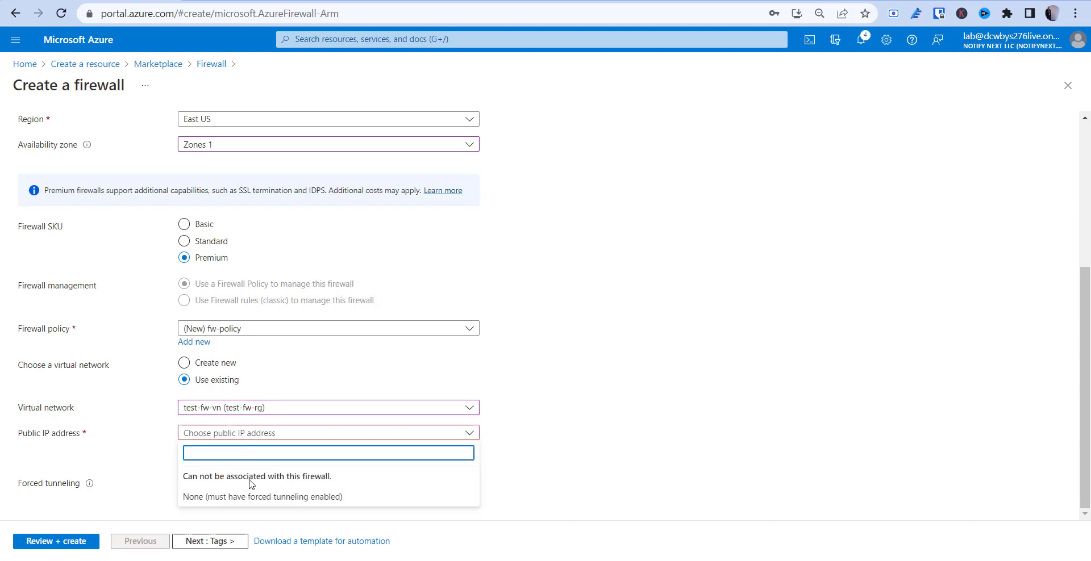
click(179, 445)
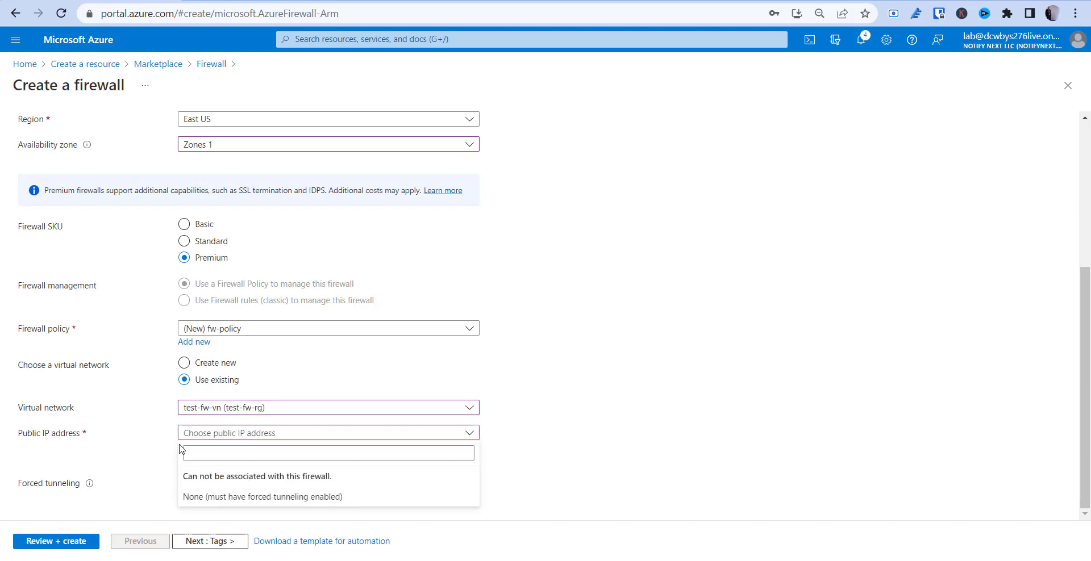
click(151, 442)
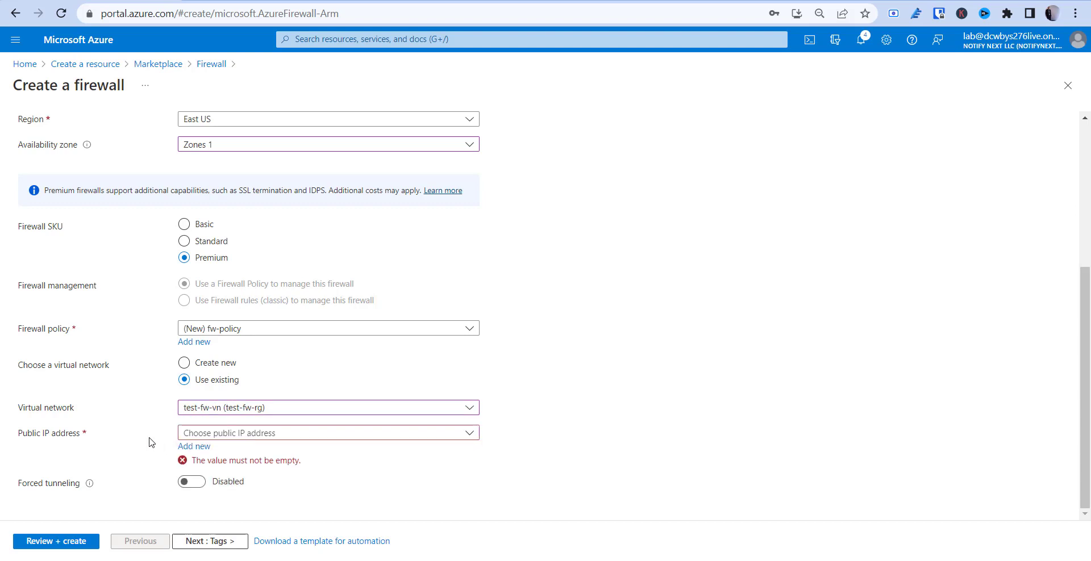
click(218, 410)
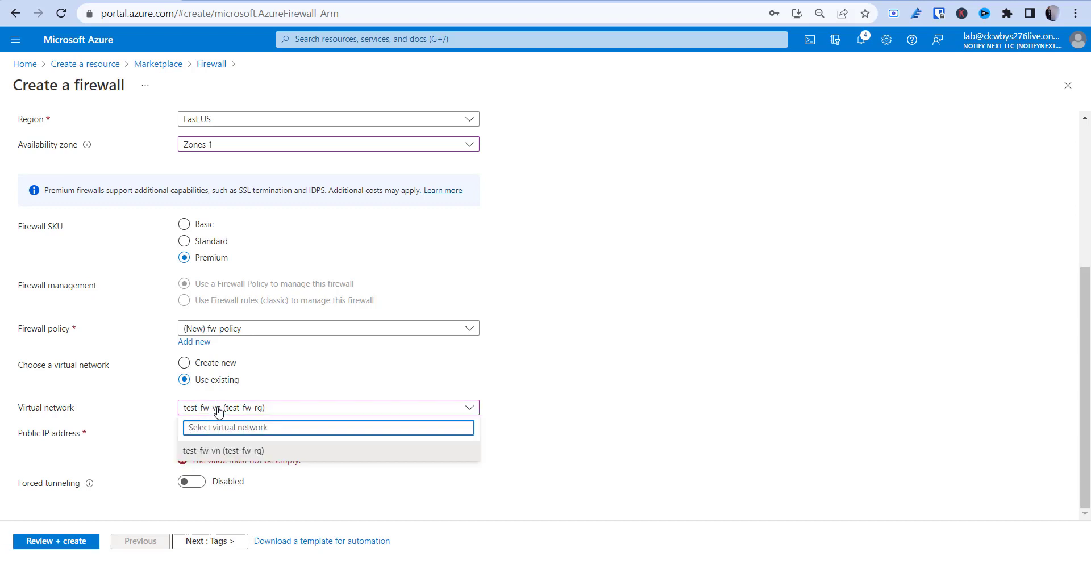
click(218, 411)
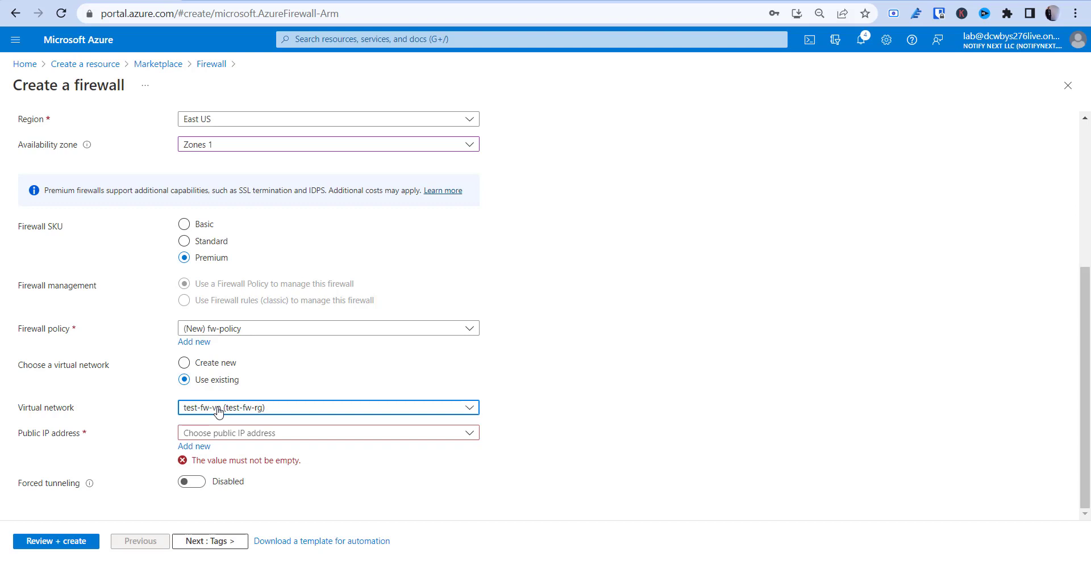
click(554, 420)
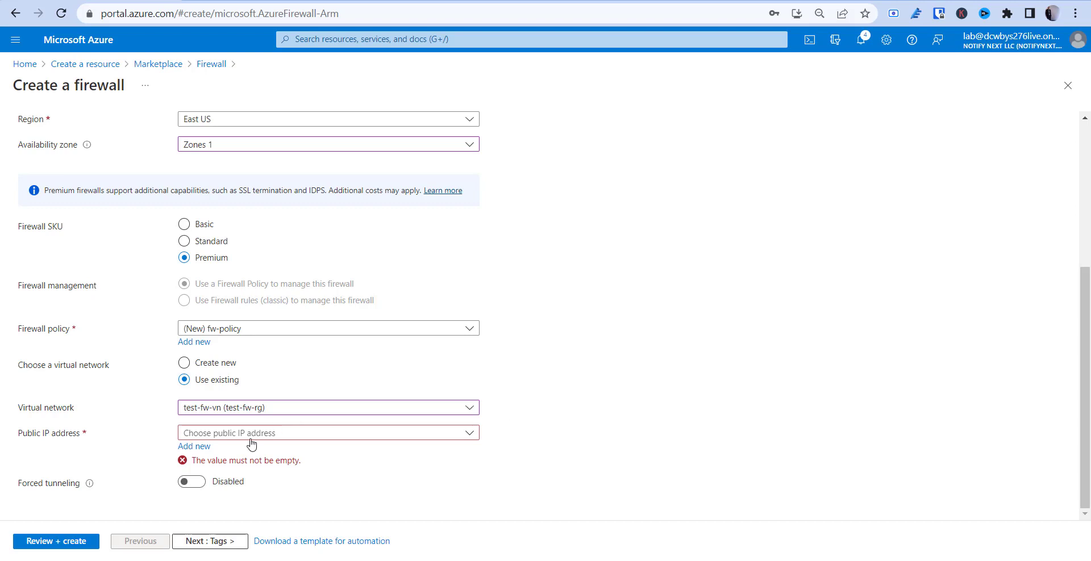
Add a new public IP named fw-pip and pass Review + create validation
click(193, 446)
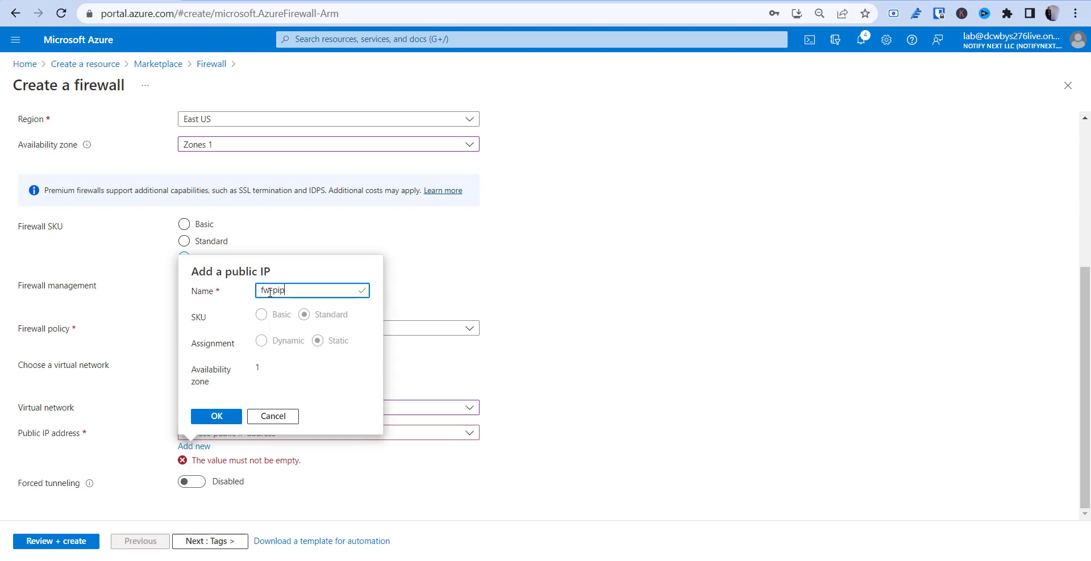
click(221, 423)
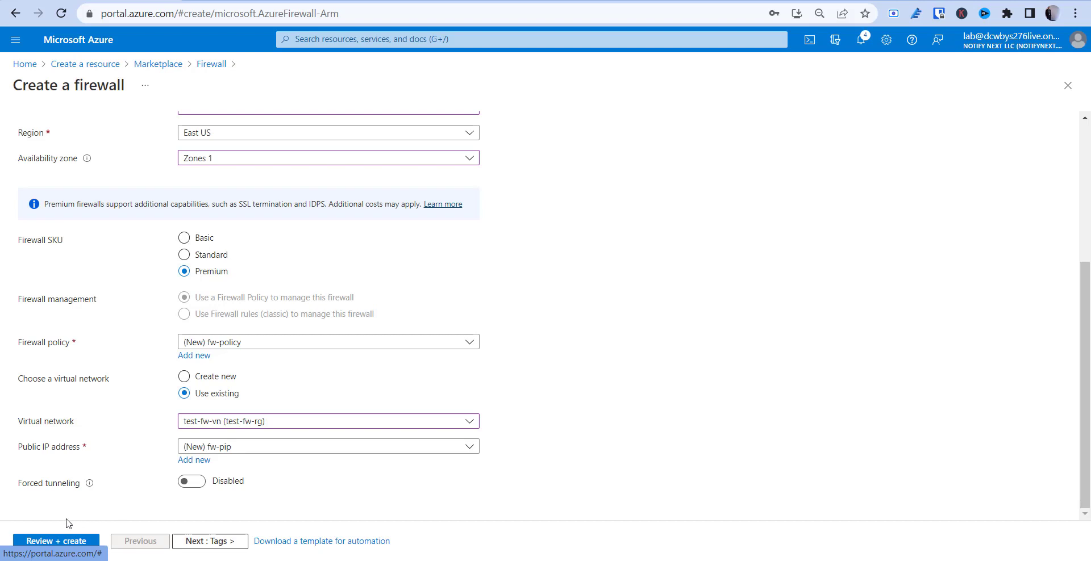
click(54, 541)
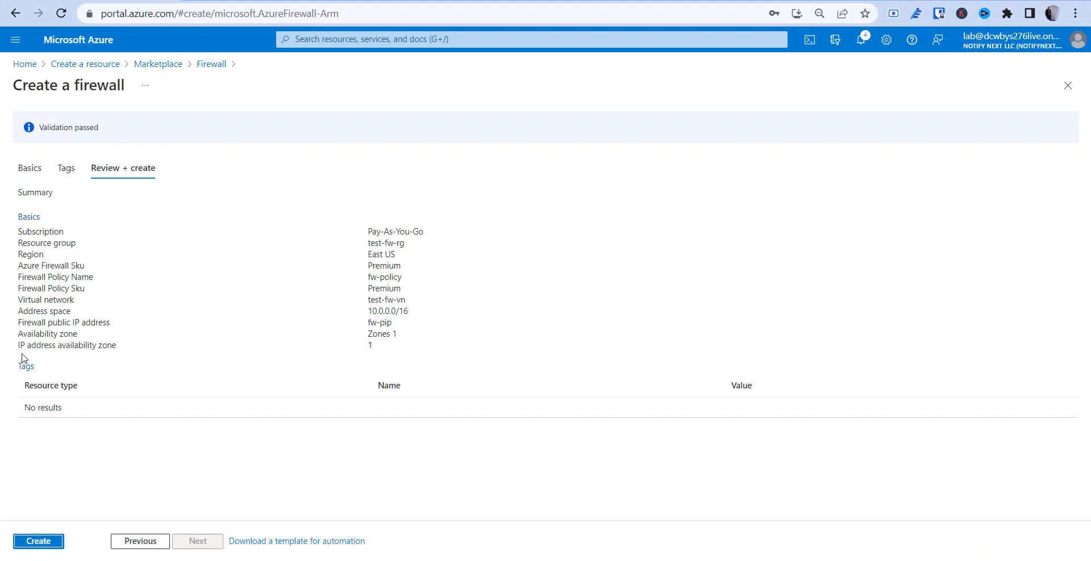
Deploy the test-fw firewall and open the test-fw-rg resource group
click(39, 543)
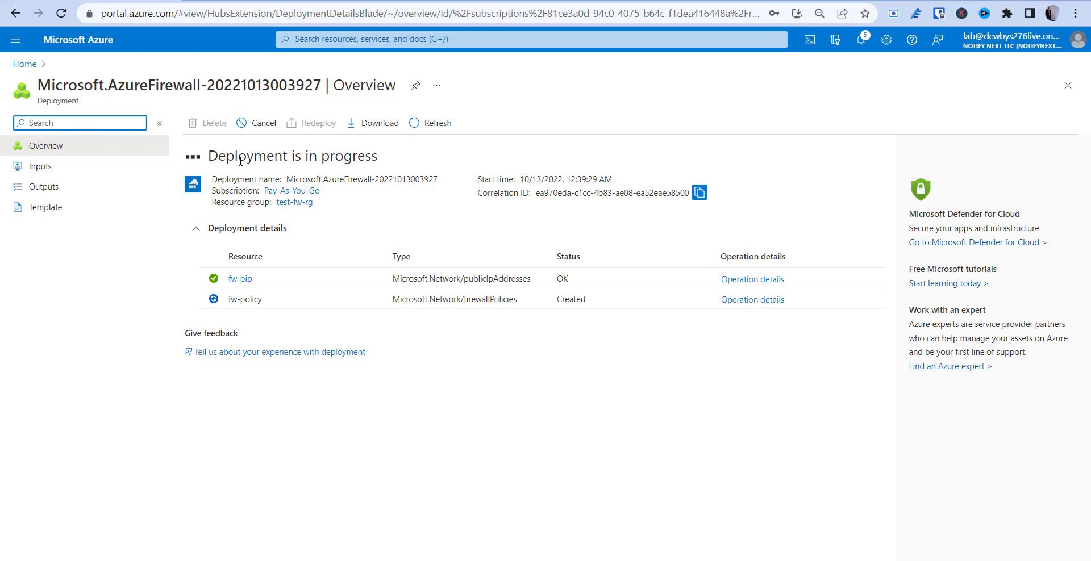
click(289, 203)
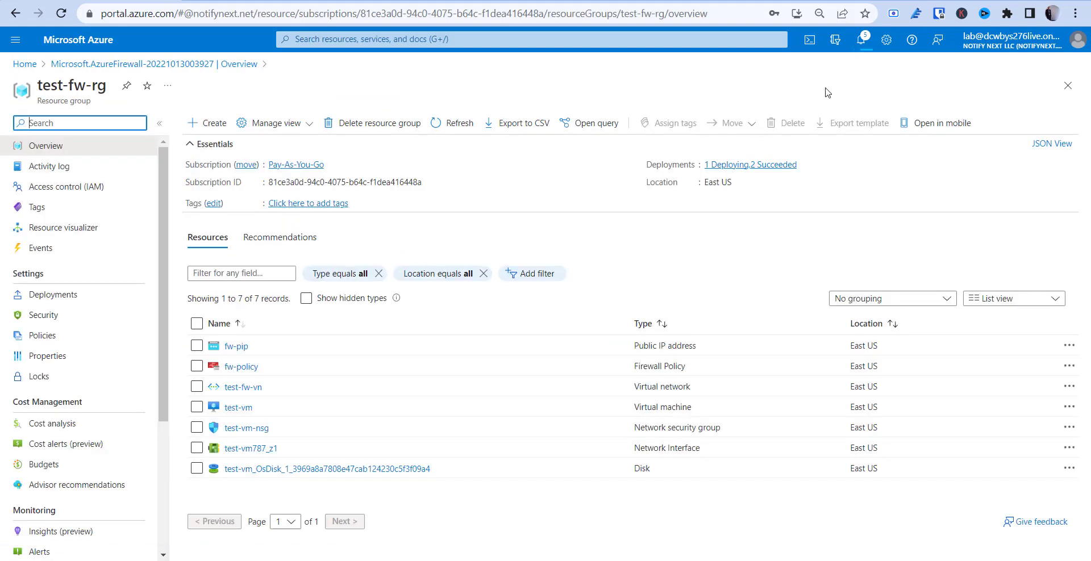
Confirm the firewall deployment in Notifications, then open the test-fw-vn virtual network
click(861, 39)
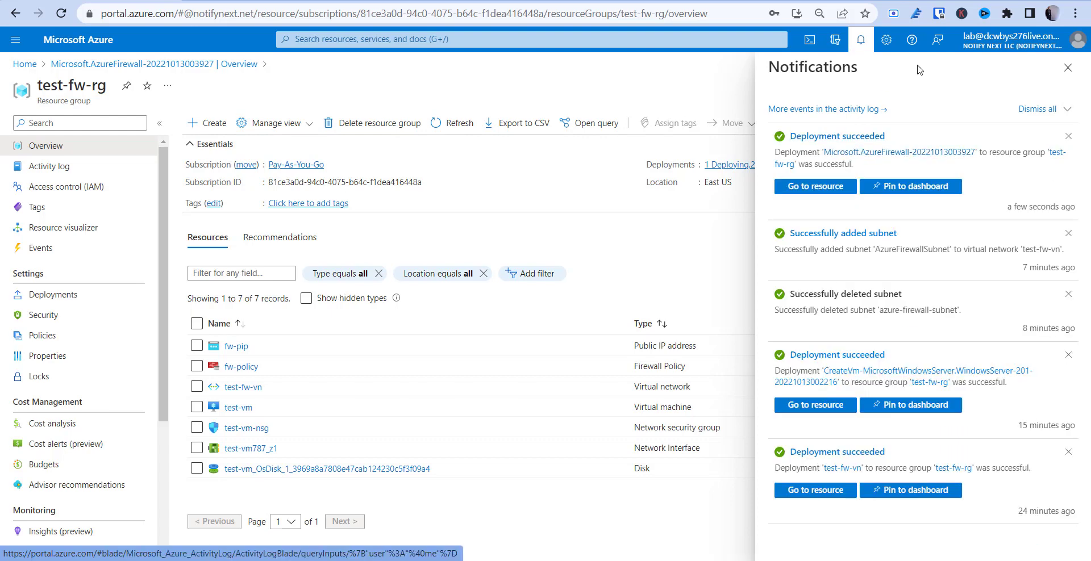
click(1067, 70)
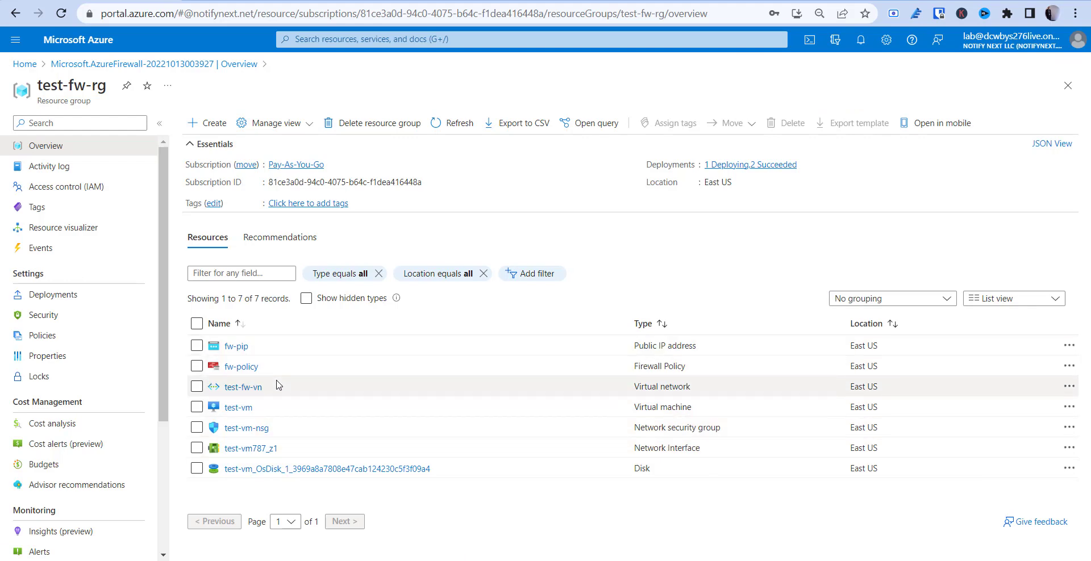
click(251, 390)
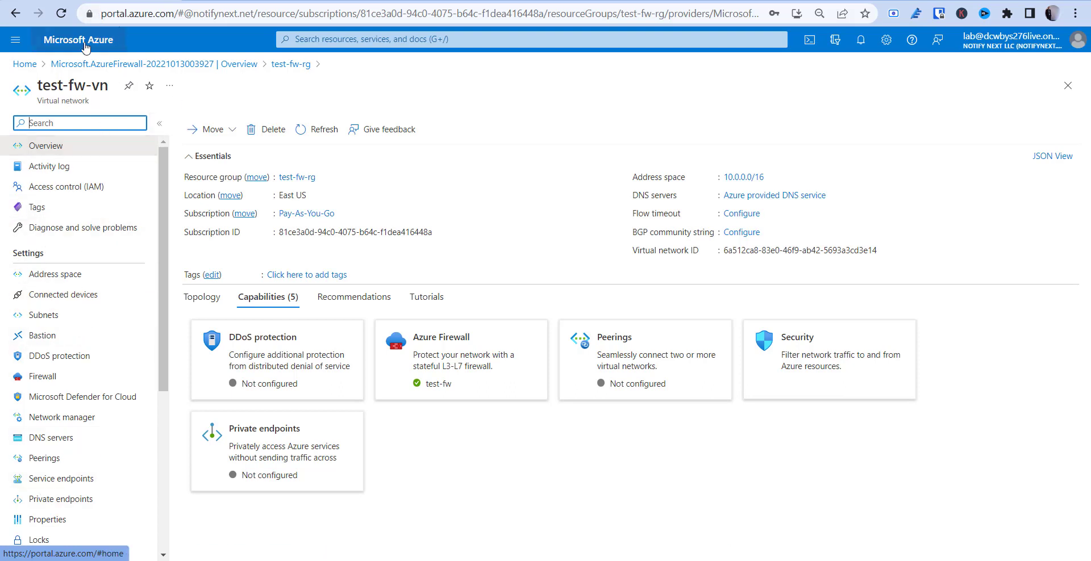
Search the portal for Route tables and open the Create route table form
click(381, 55)
click(377, 39)
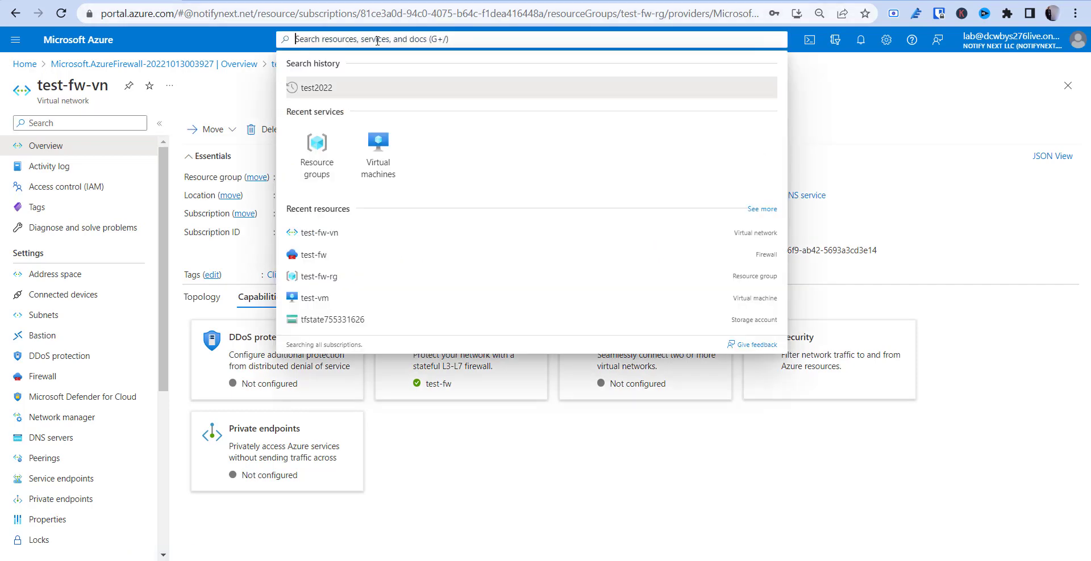
text(route)
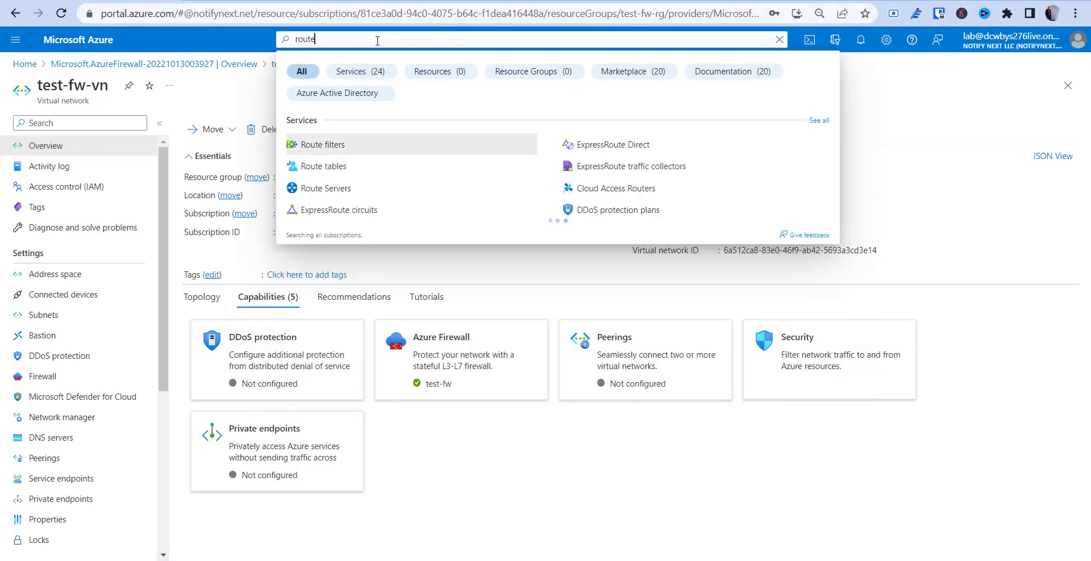
click(333, 166)
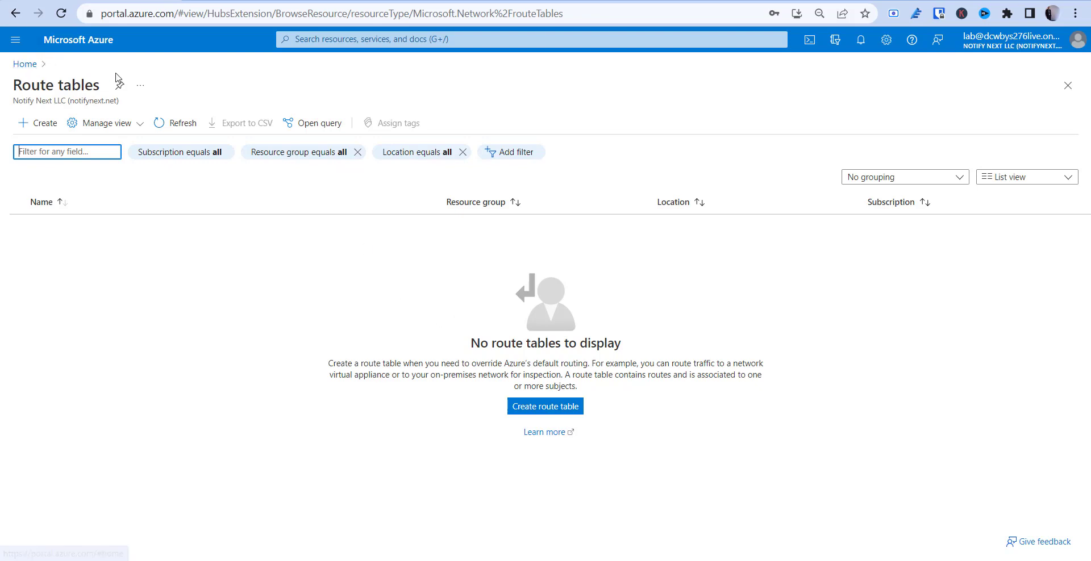
click(539, 407)
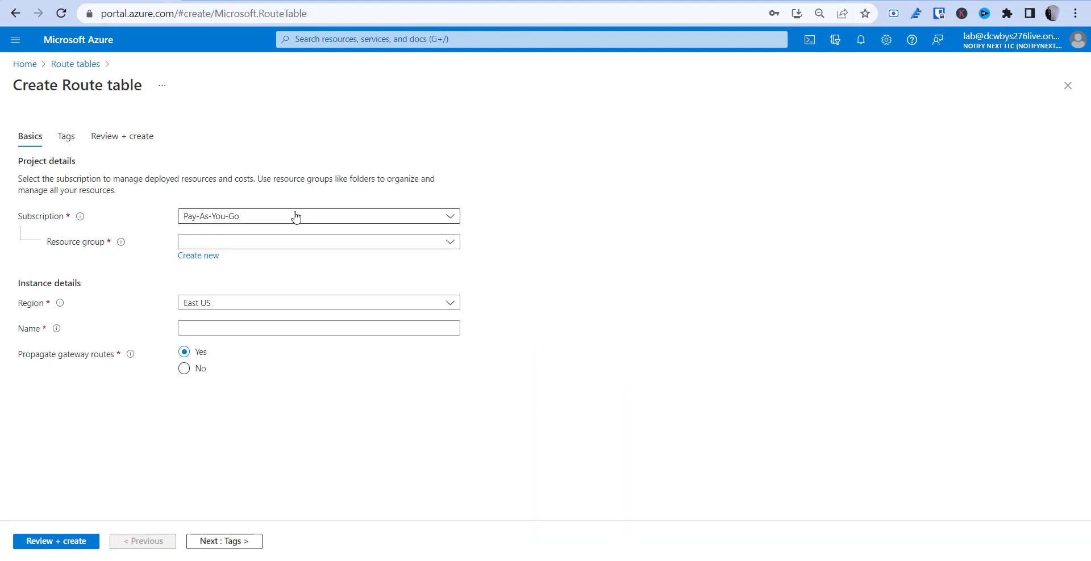
Name the route table route-table in test-fw-rg, validate it, and create it
click(279, 242)
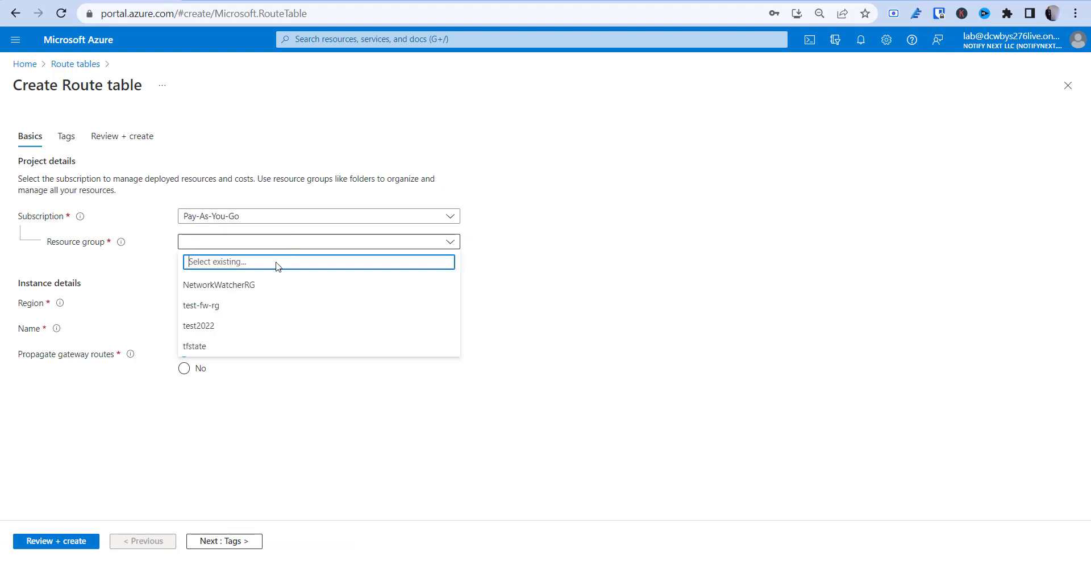
click(238, 306)
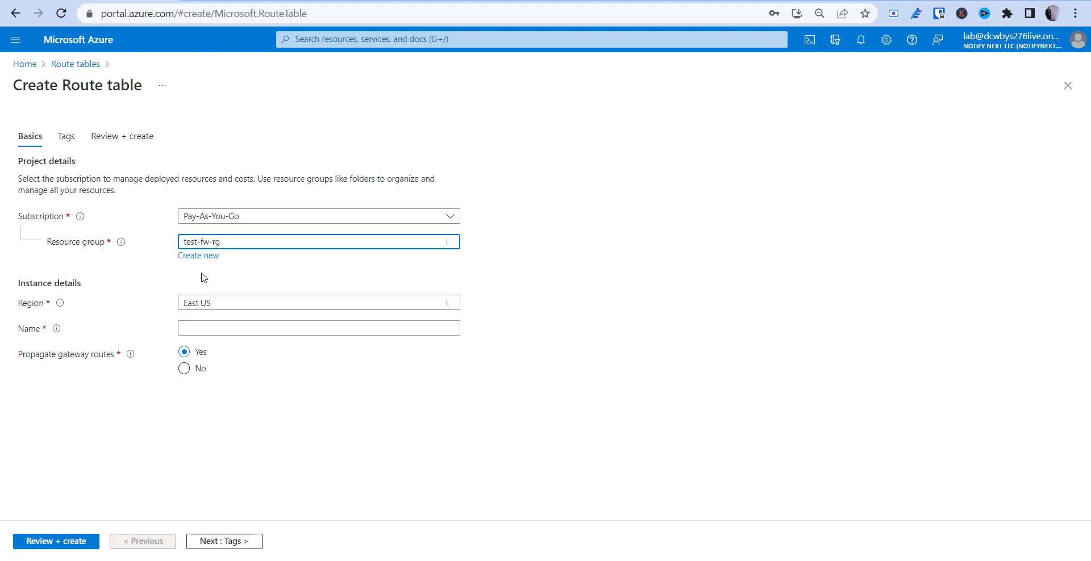
click(205, 329)
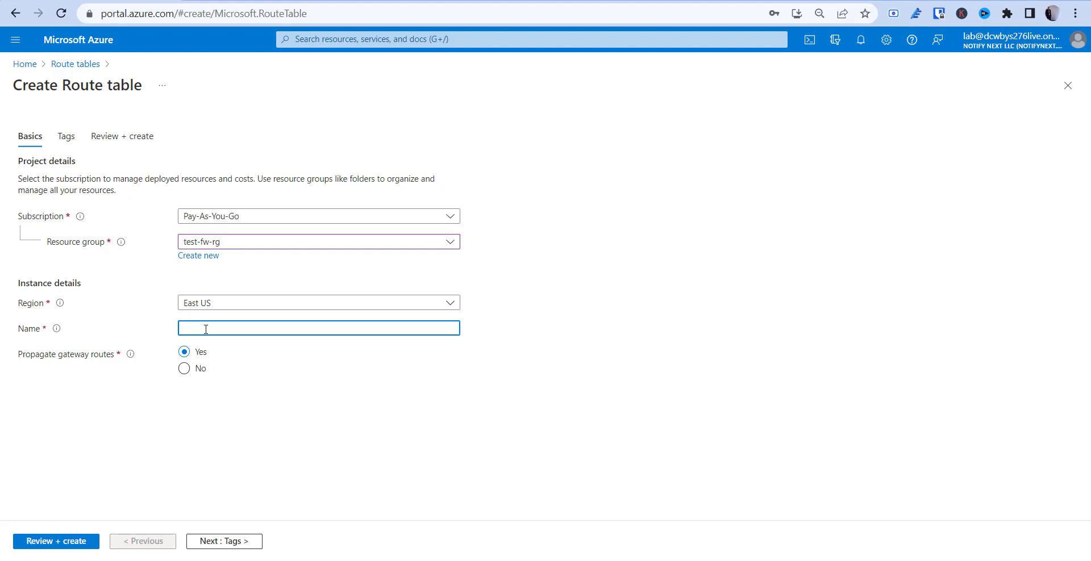
text(test)
key(BackSpace)
key(BackSpace)
key(BackSpace)
text(route-table)
click(64, 544)
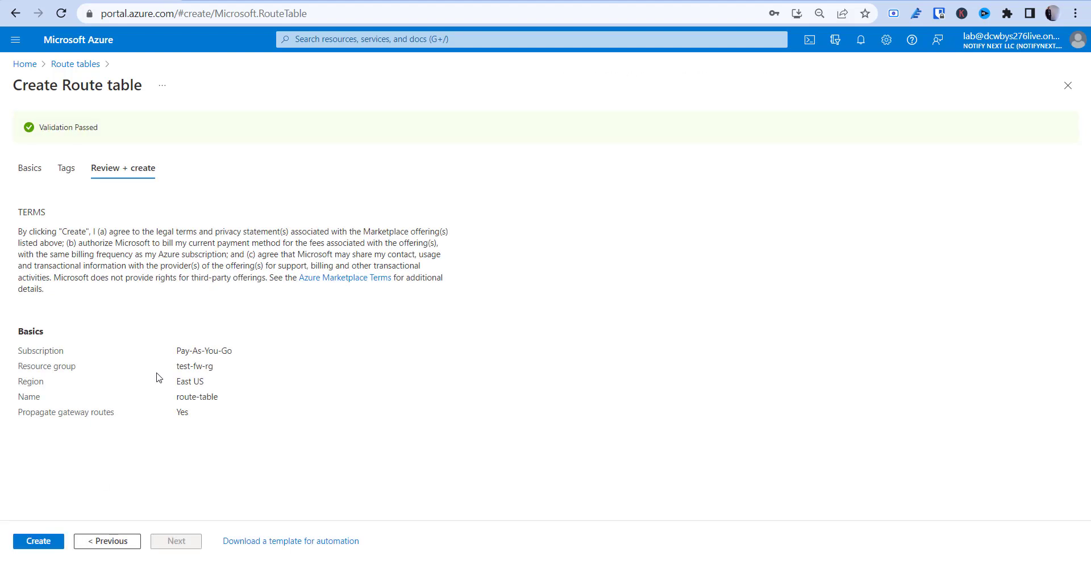
click(46, 544)
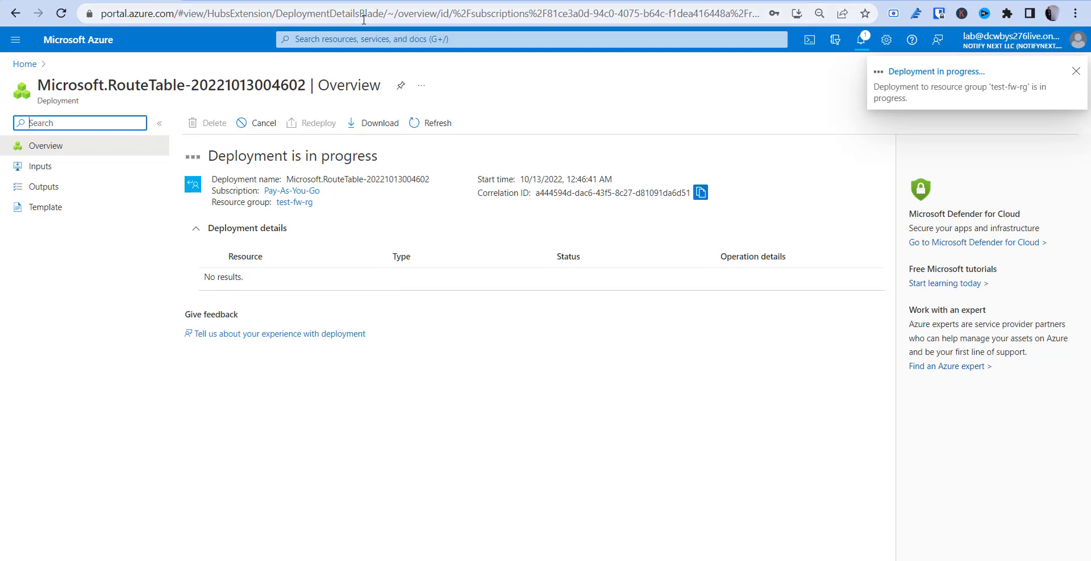
Associate route-table with test-vm-subnet in the test-fw-vn virtual network
click(254, 275)
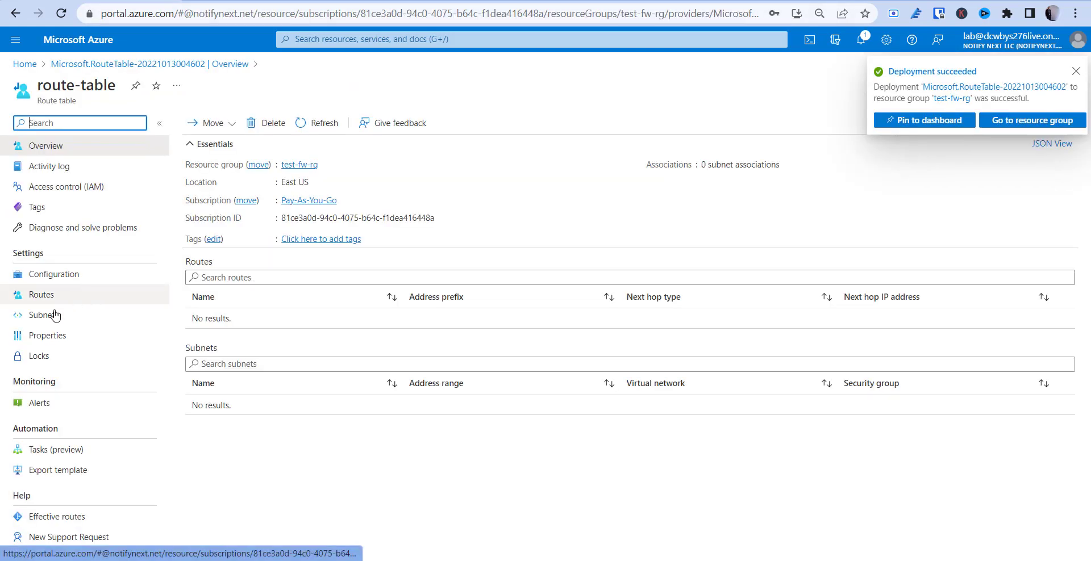
click(88, 315)
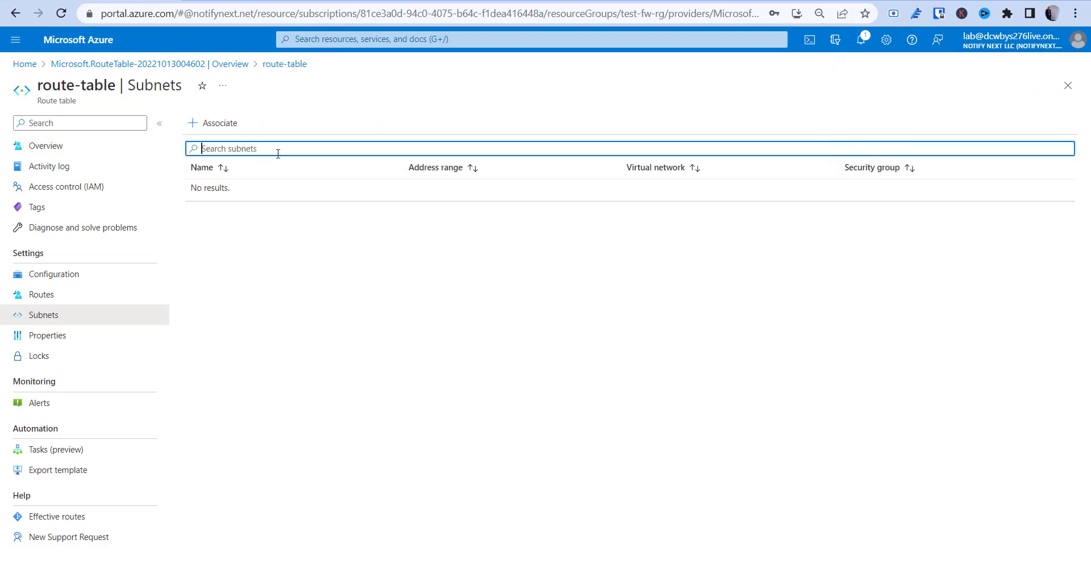
click(221, 125)
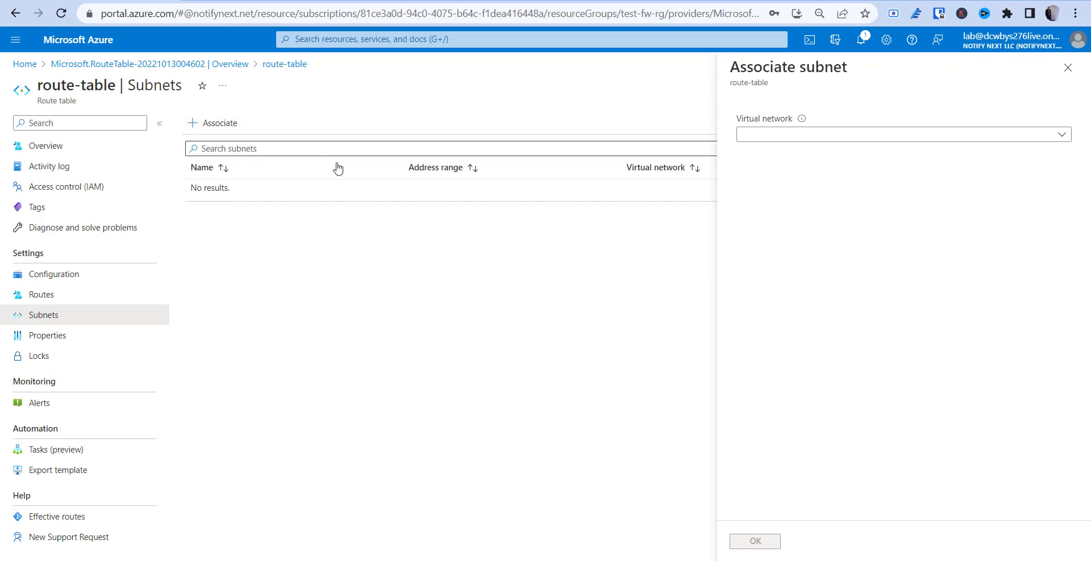
click(845, 135)
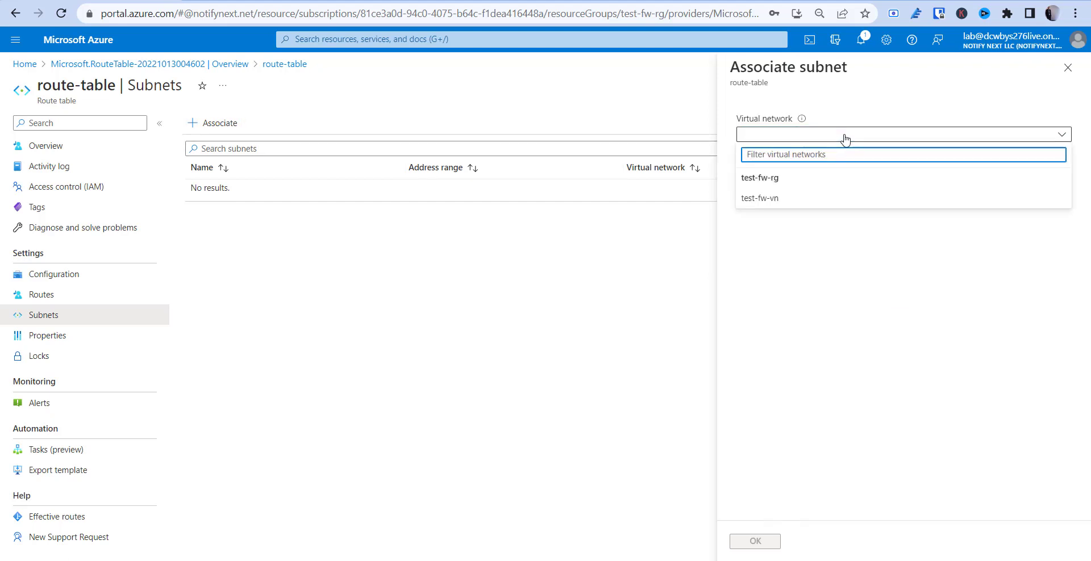
click(780, 198)
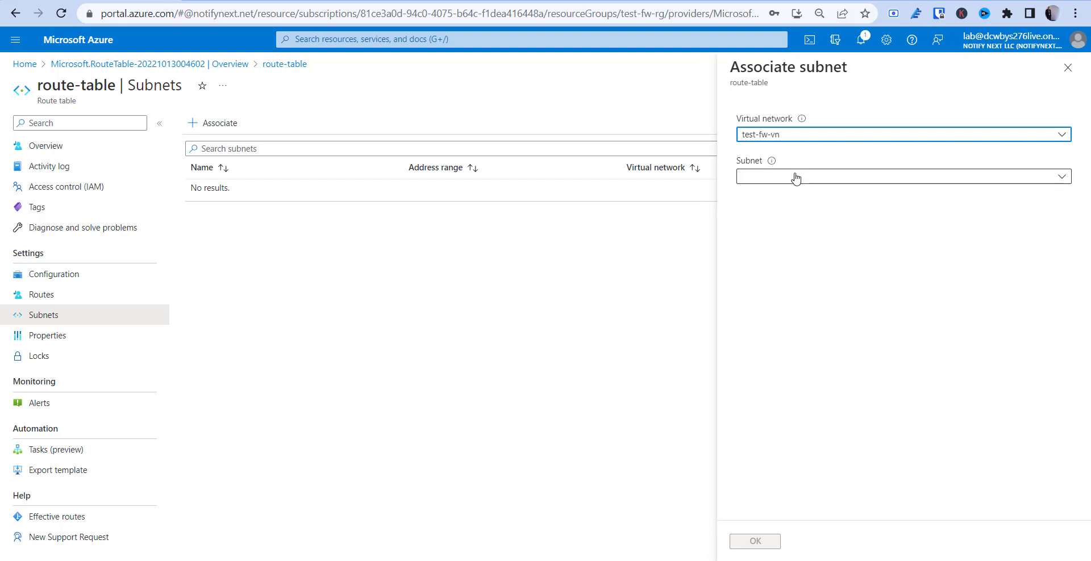
click(797, 180)
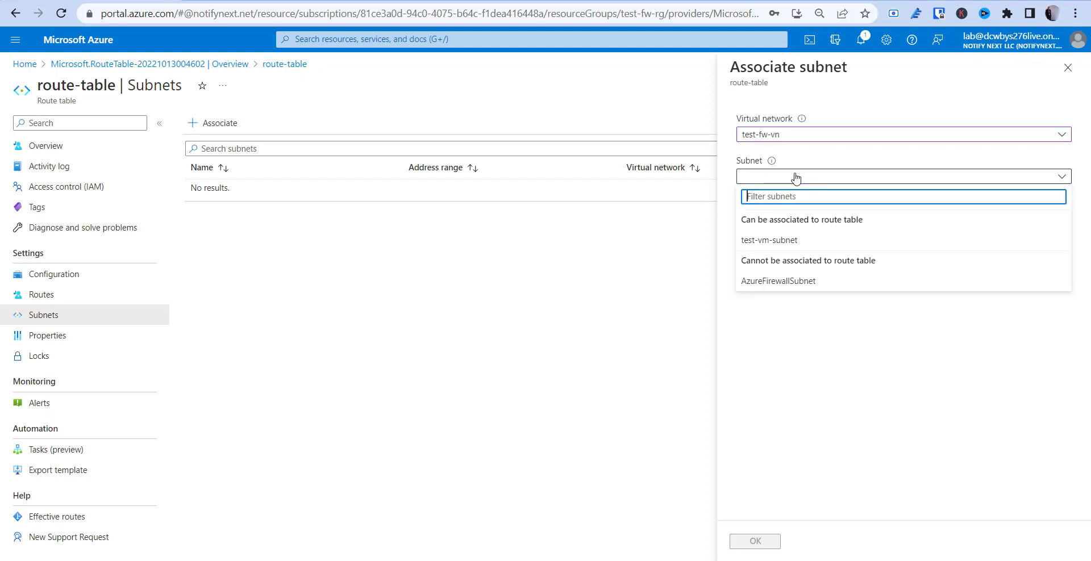
click(802, 243)
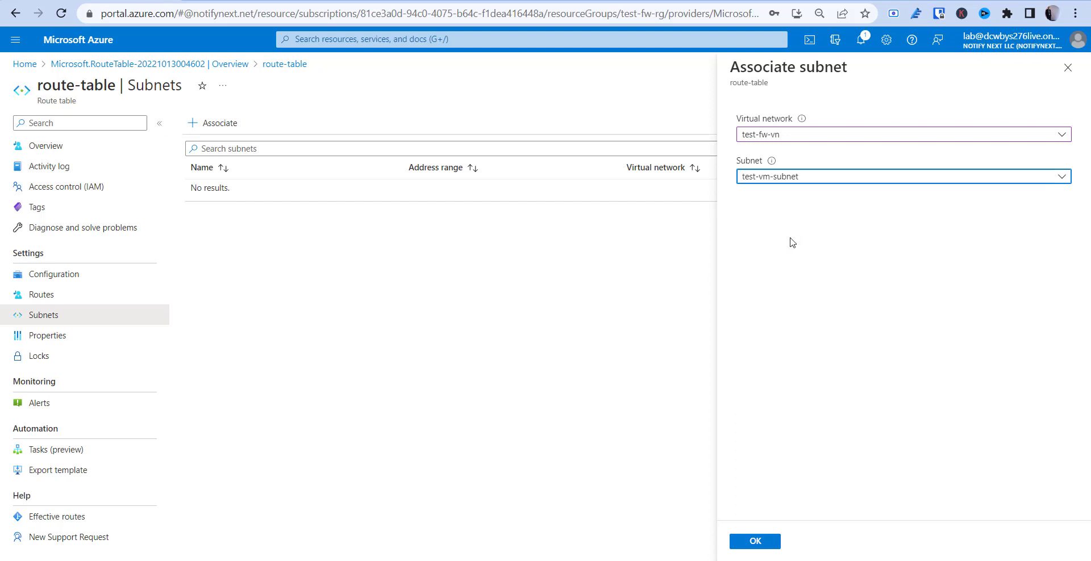
click(757, 541)
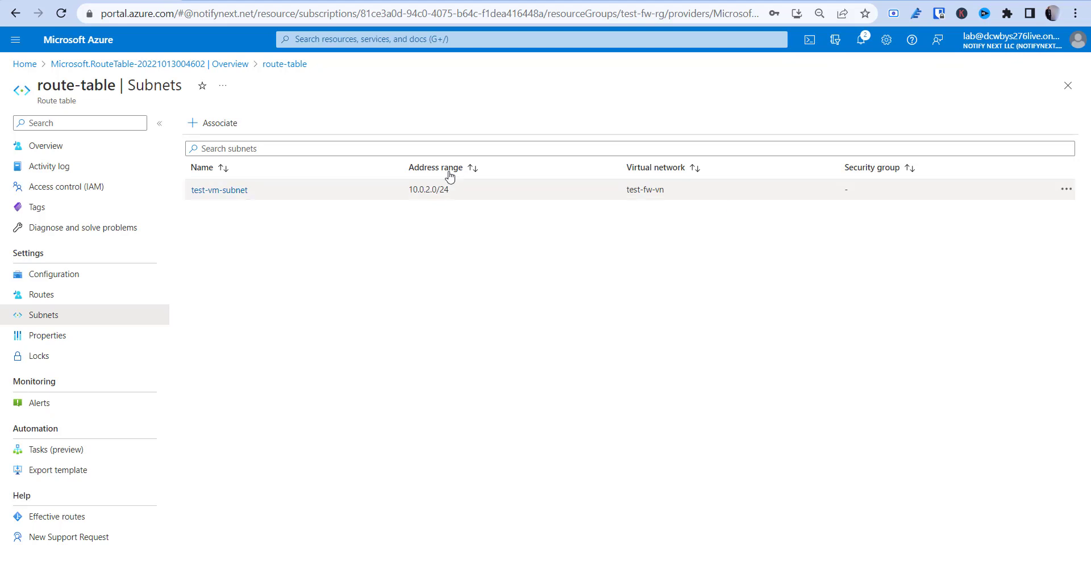
Start a new route named fw-udr with IP Addresses destination 0.0.0.0/0
click(45, 300)
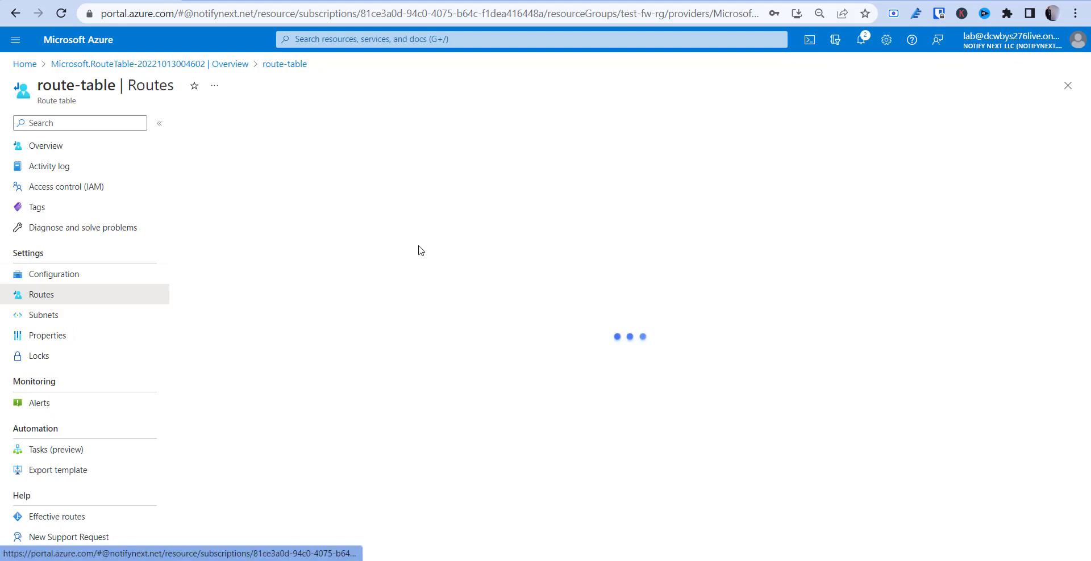
click(209, 123)
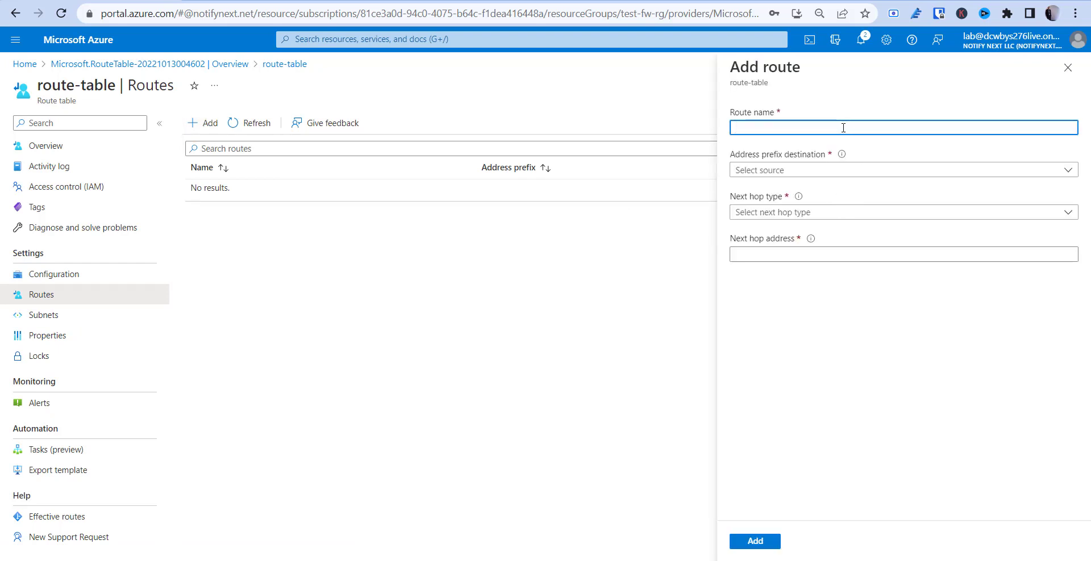
text(fw)
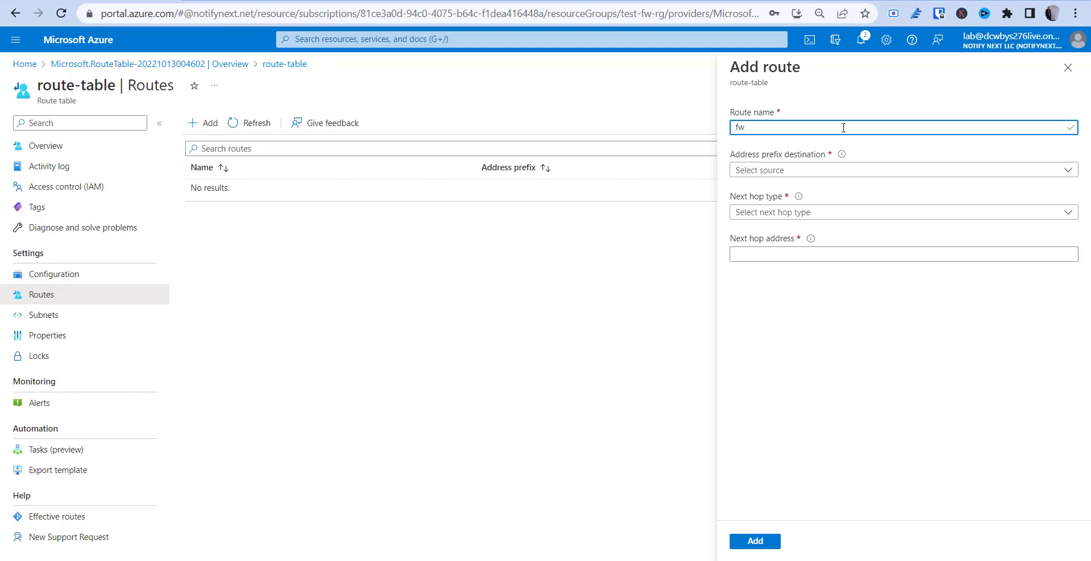
text(-u)
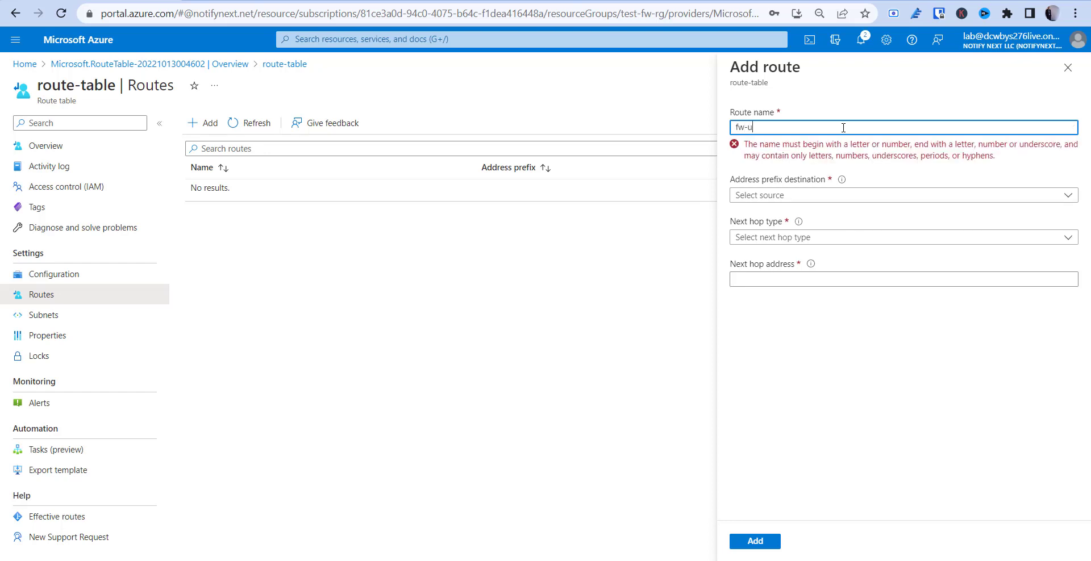
text(dr)
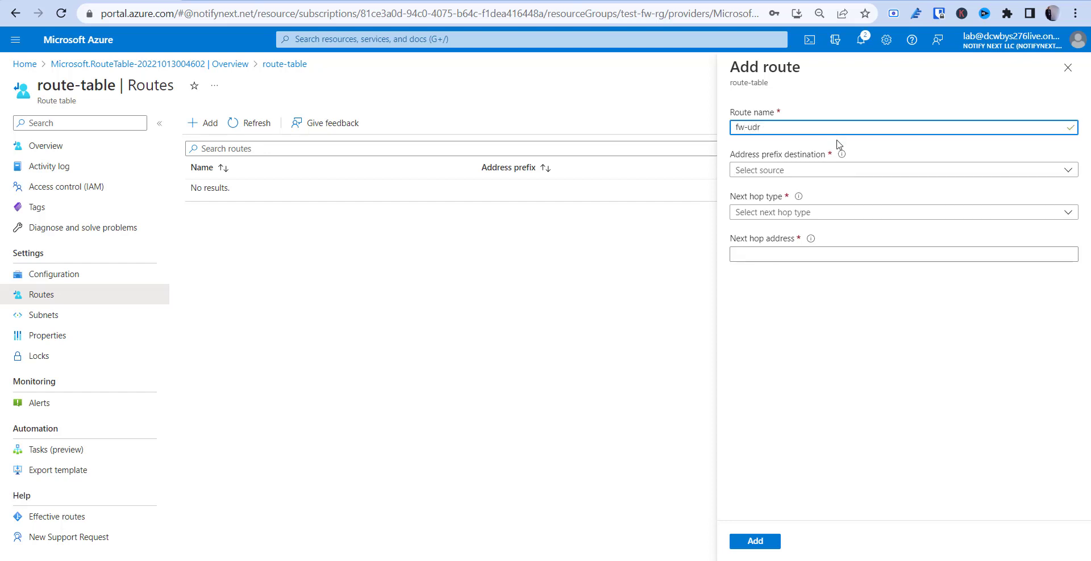
click(817, 171)
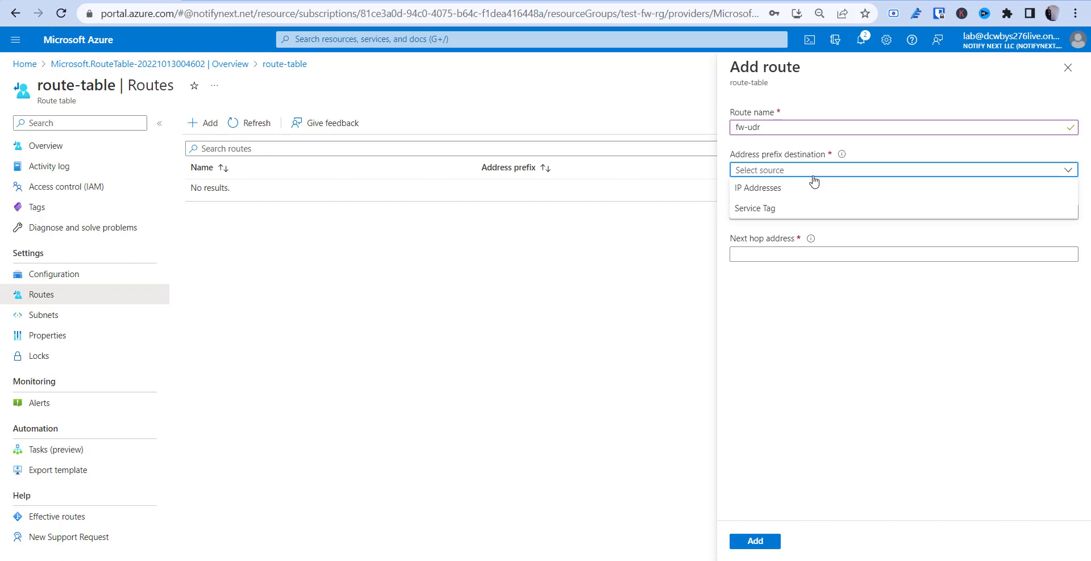
click(789, 196)
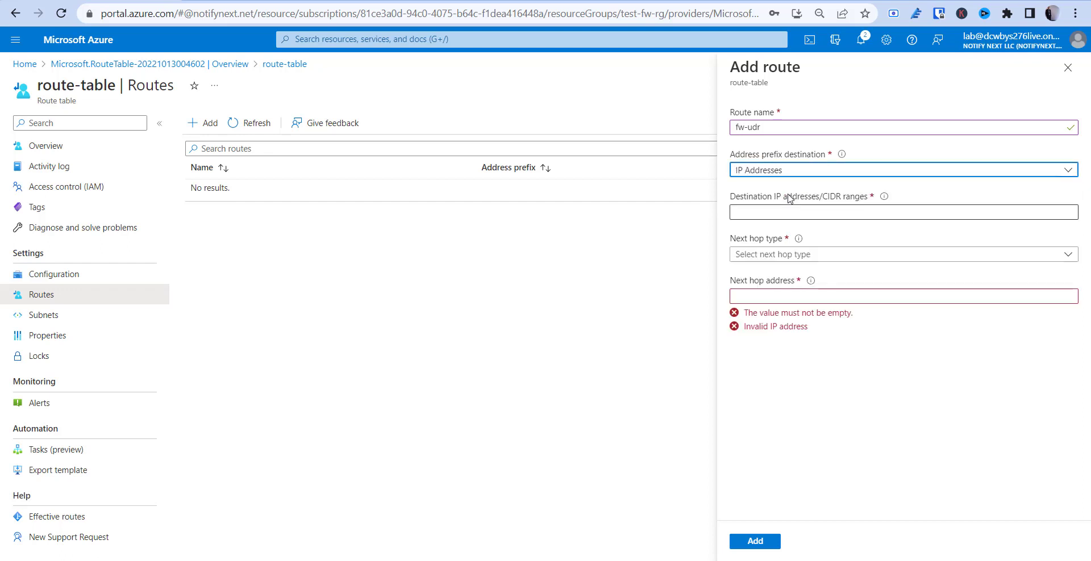
click(779, 211)
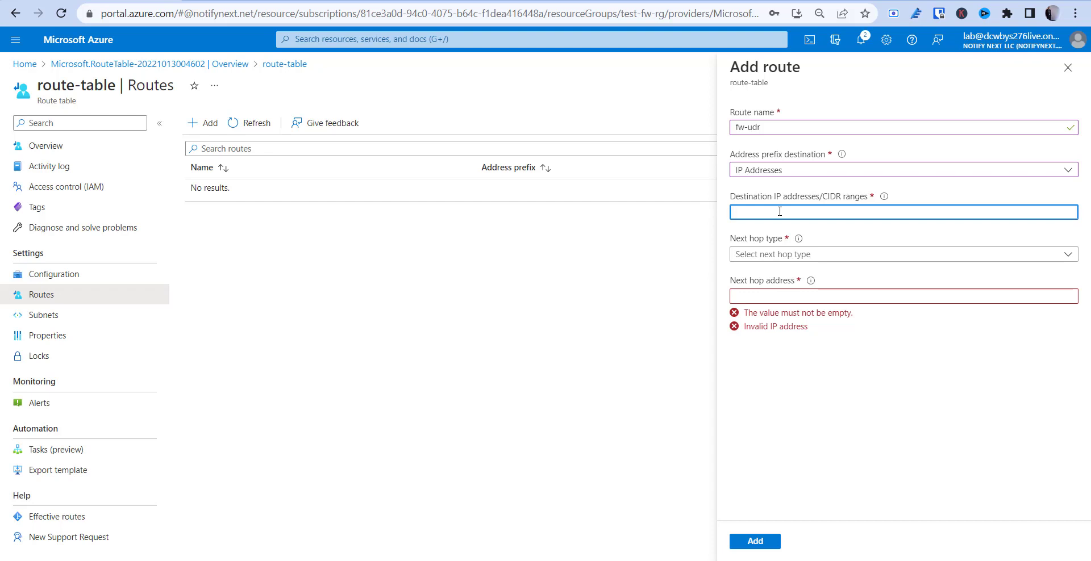
text(0.0.0.0/0)
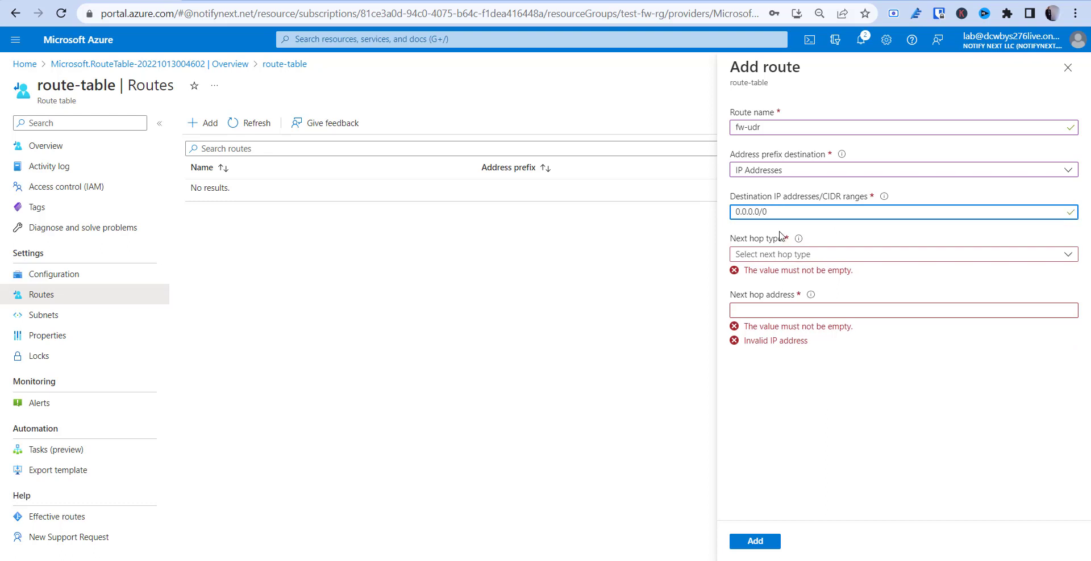
Set the fw-udr route's next hop type to Virtual appliance
click(779, 254)
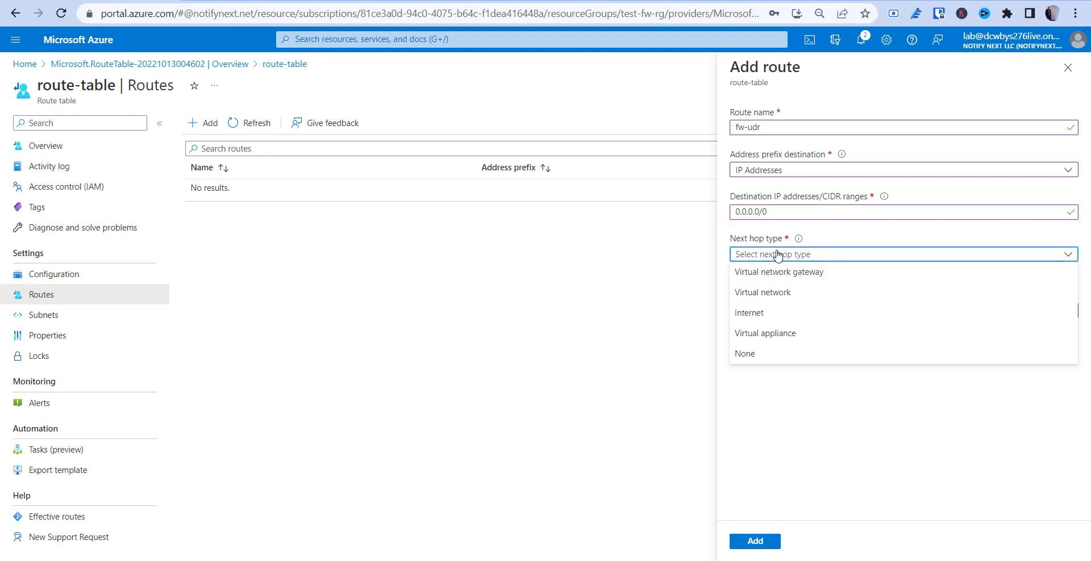
click(770, 333)
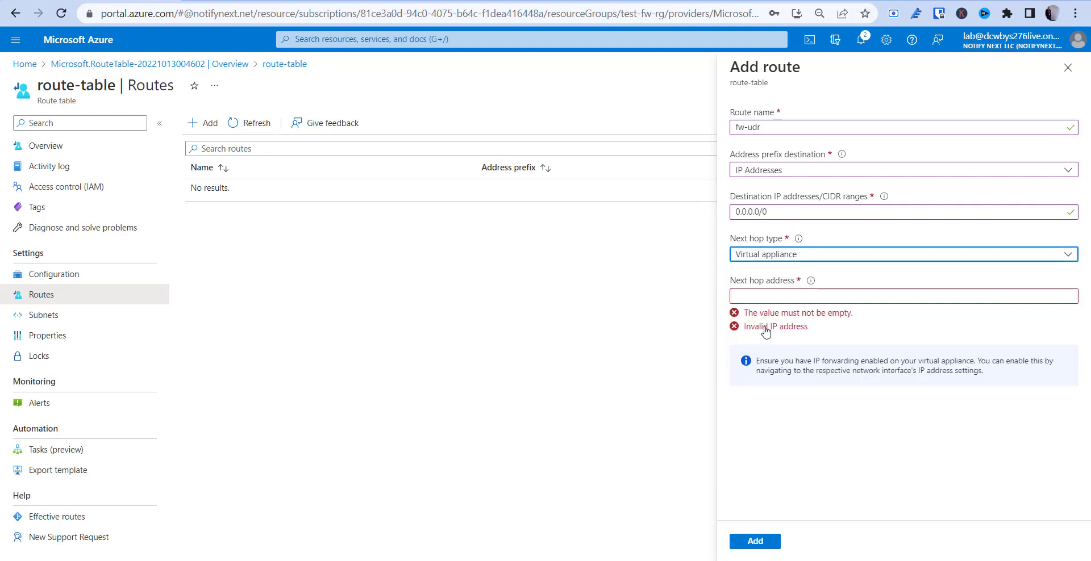
click(778, 295)
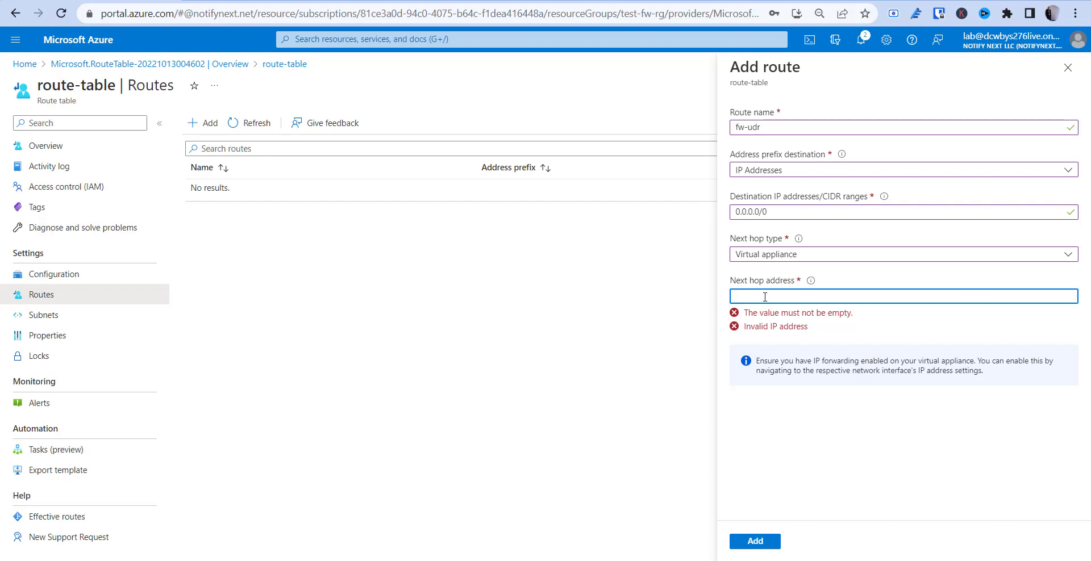
Load the Azure portal in a new browser tab and open the test-fw firewall
click(190, 1)
click(187, 13)
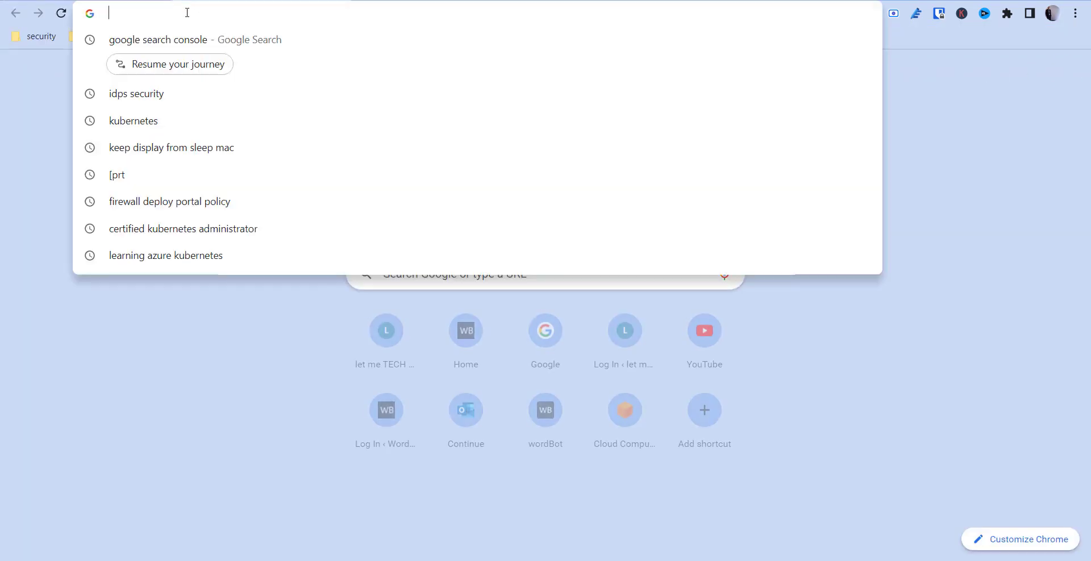
text(por)
key(Return)
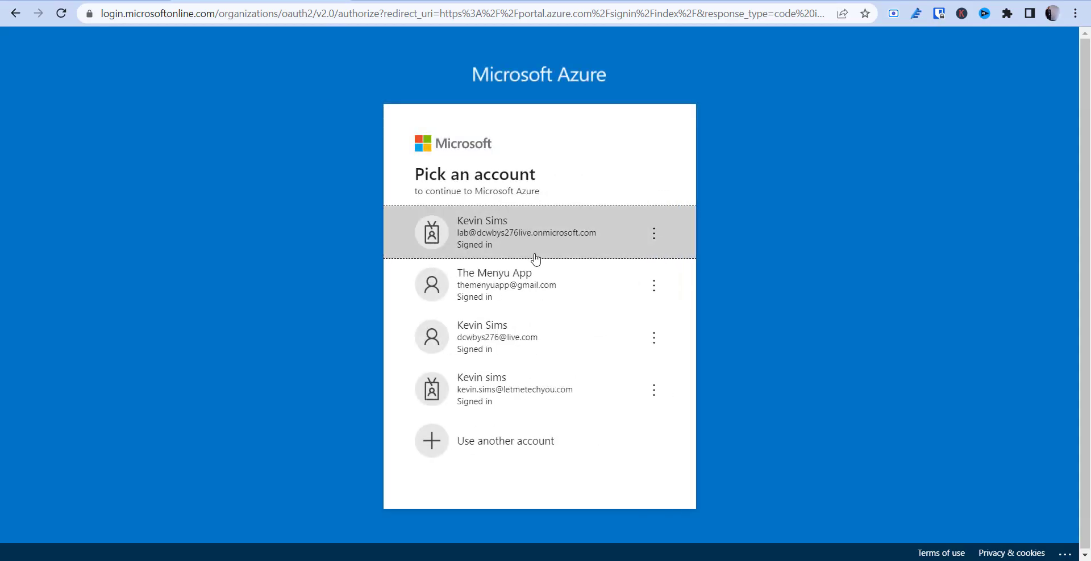
click(526, 257)
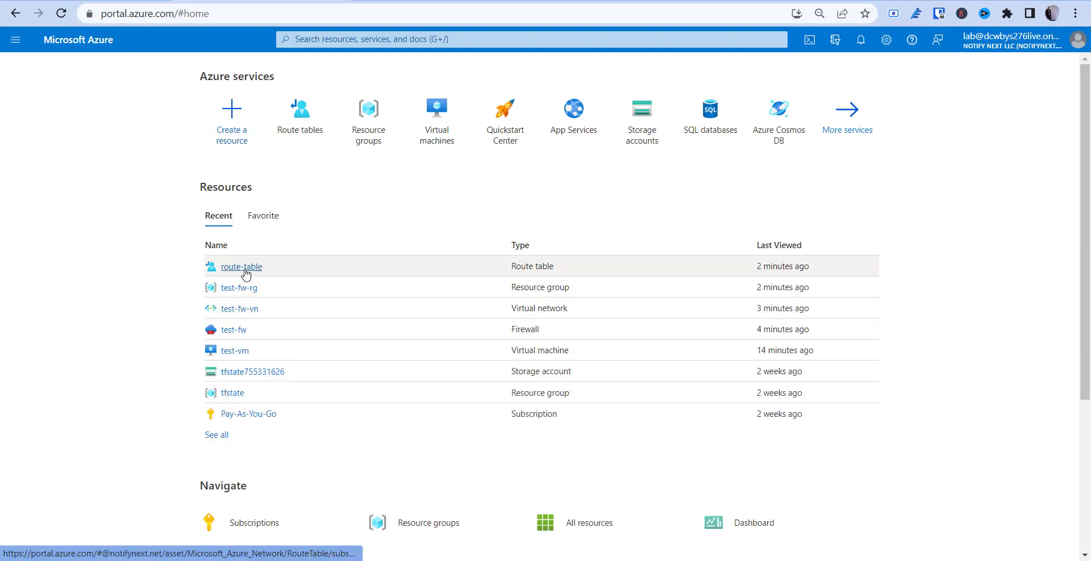
mouse_move(246, 273)
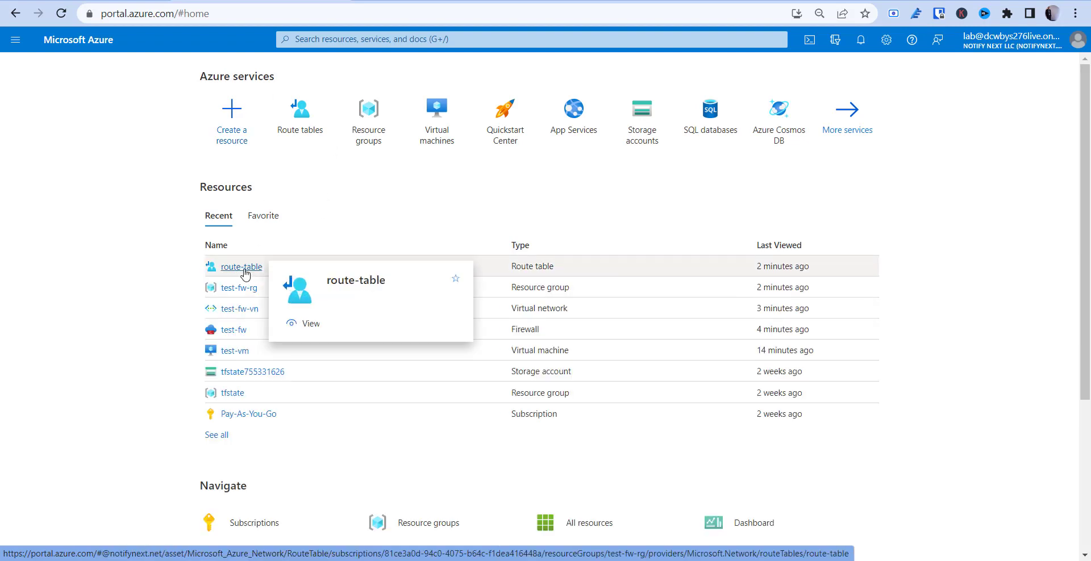
click(239, 338)
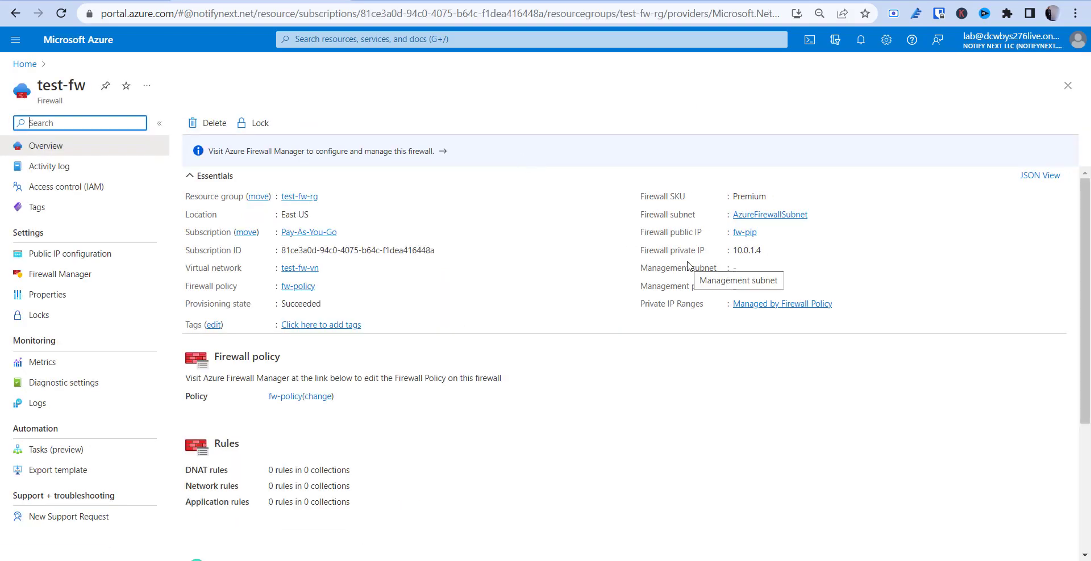
Copy fw-pip's public IP, then the firewall's private IP 10.0.1.4, and return to the route form
click(743, 233)
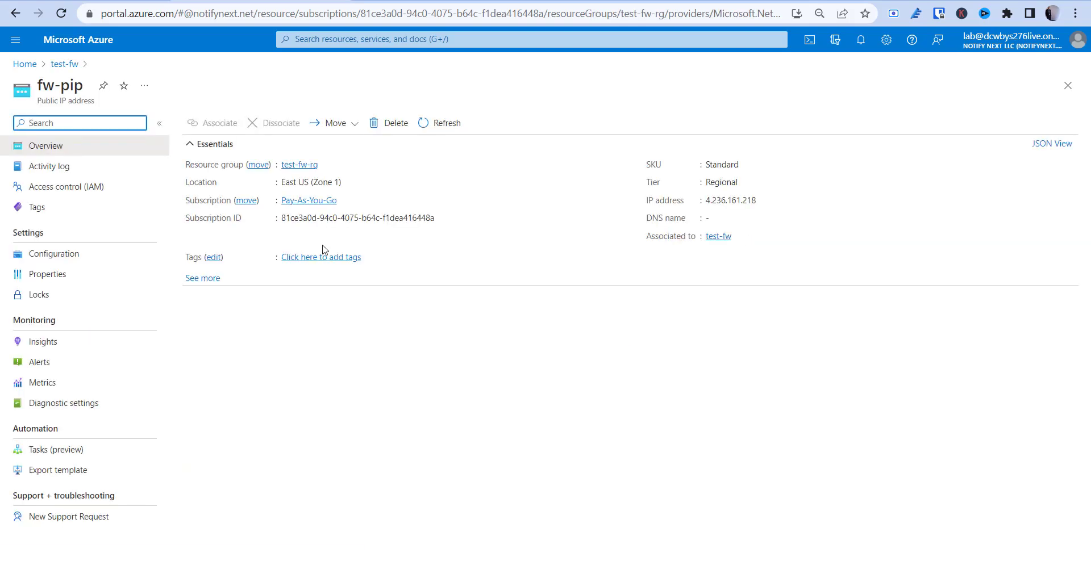
click(763, 201)
click(763, 201)
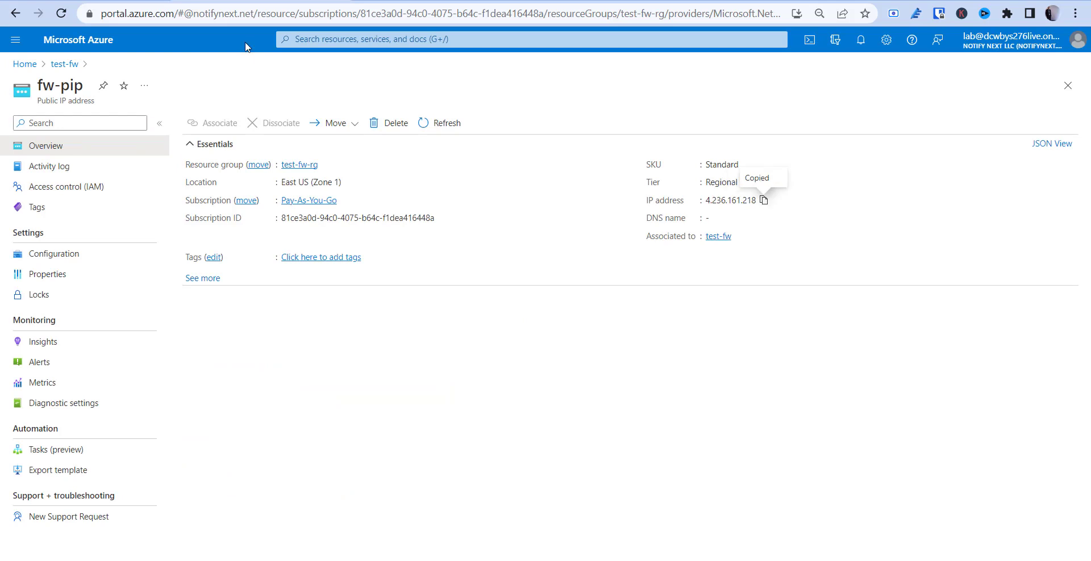
click(15, 13)
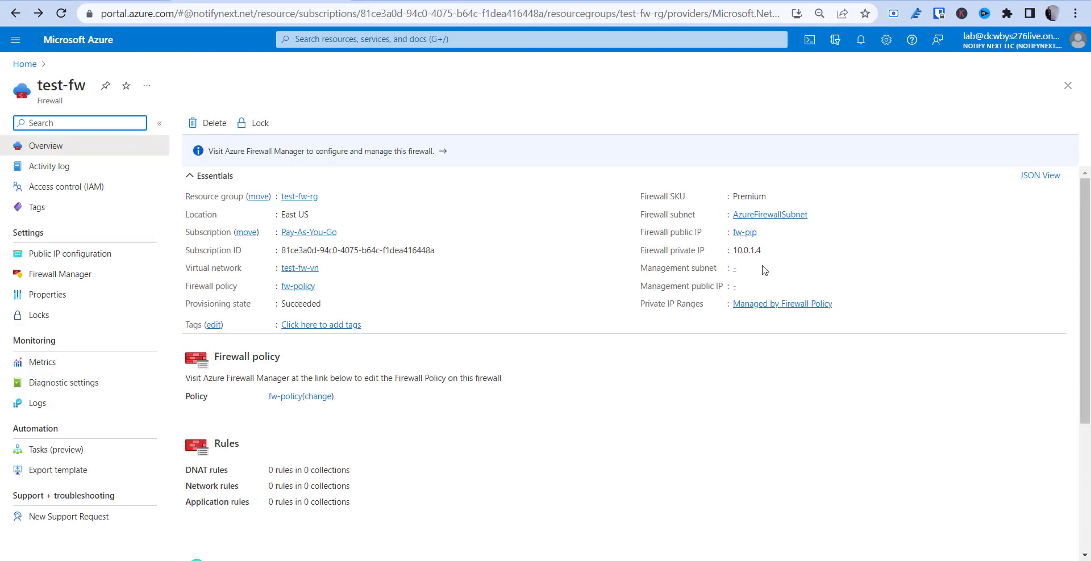
click(769, 251)
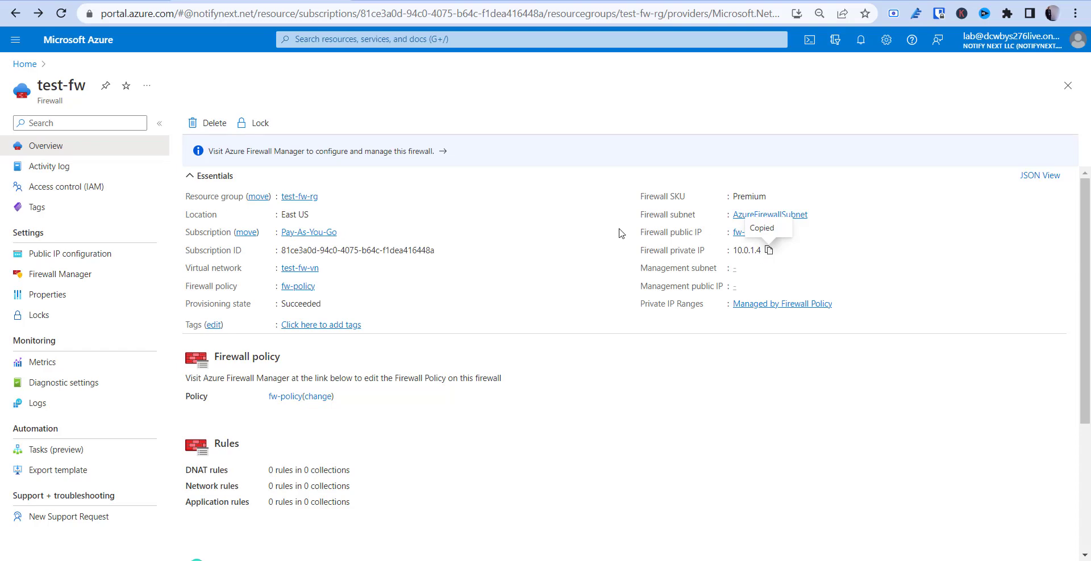
key(ctrl+Tab)
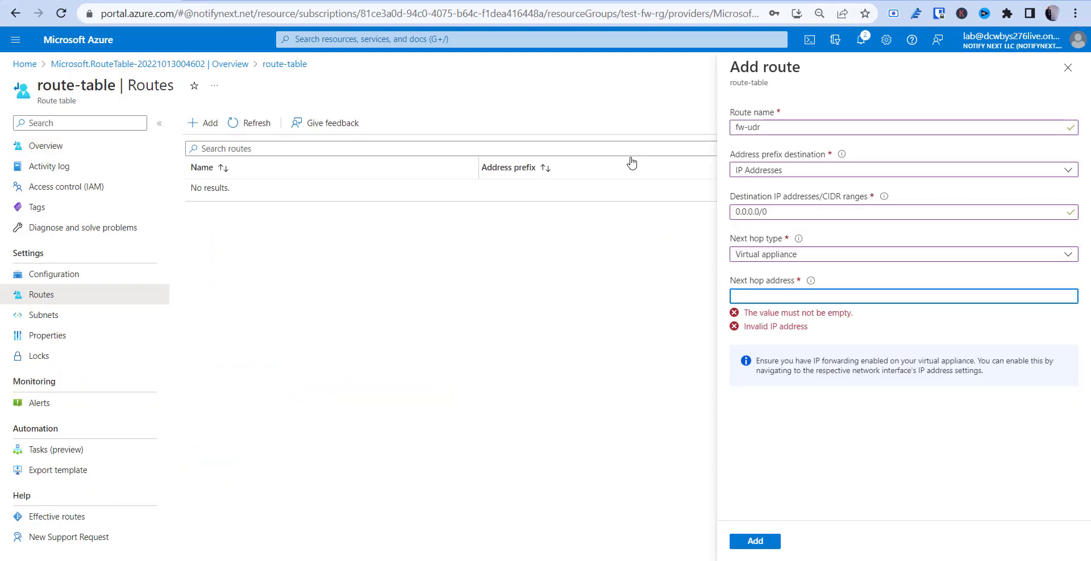
Paste 10.0.1.4 as the next hop address and create the fw-udr route
key(ctrl+v)
click(801, 399)
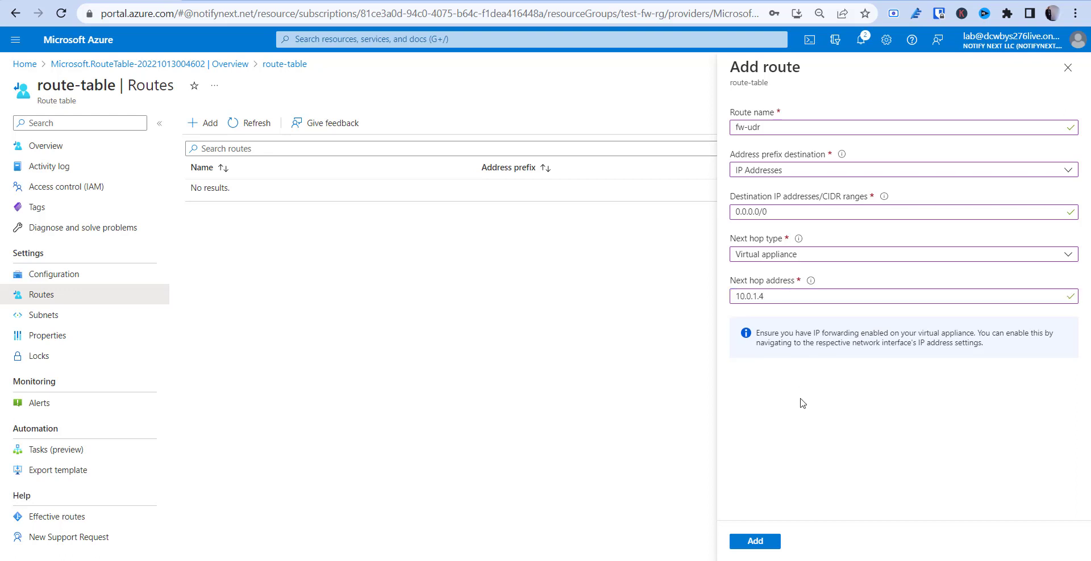
click(767, 542)
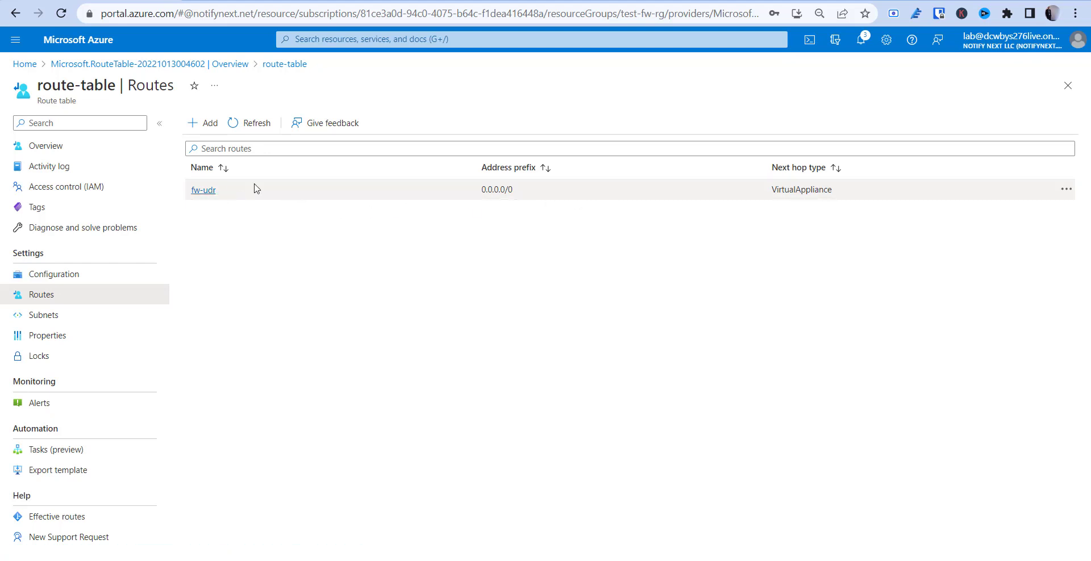
Highlight the route's 0.0.0.0/0 prefix and VirtualAppliance next hop in the Routes list
drag(480, 190, 549, 201)
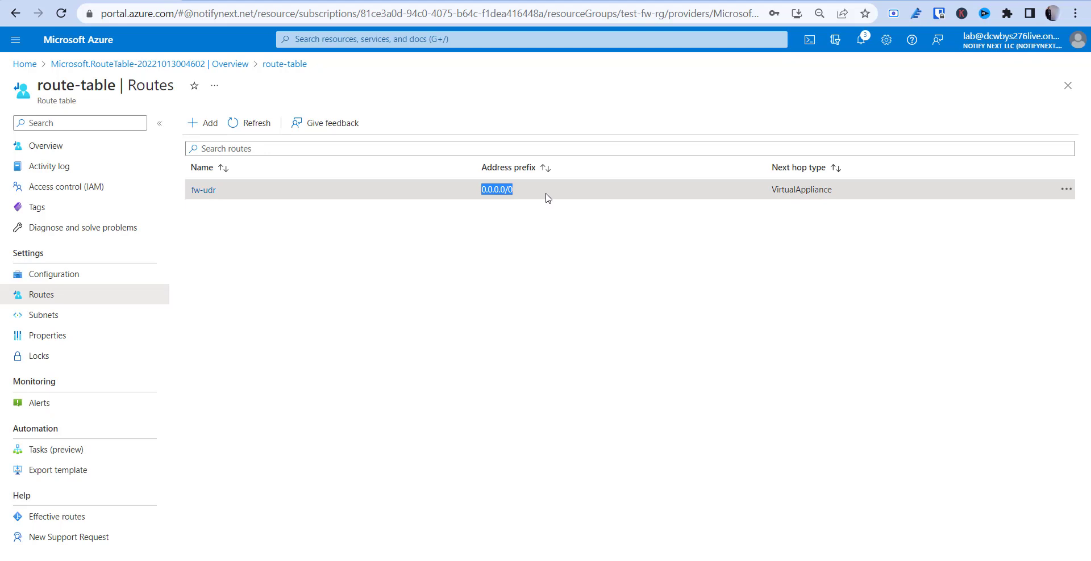
click(790, 192)
drag(771, 190, 866, 194)
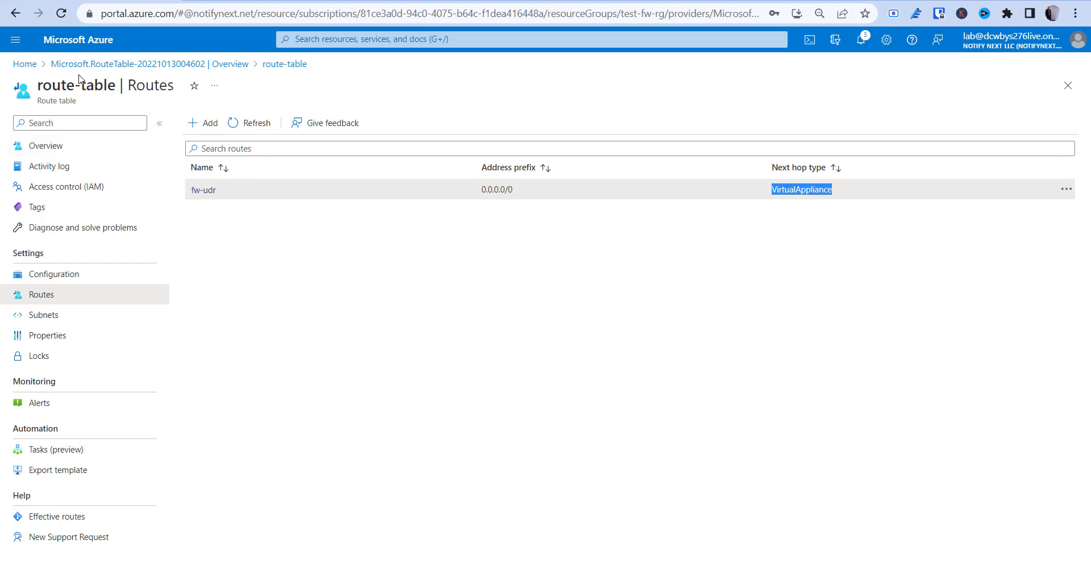
Go from Home through test-fw-rg to fw-policy's Application rules and add a rule collection
click(25, 65)
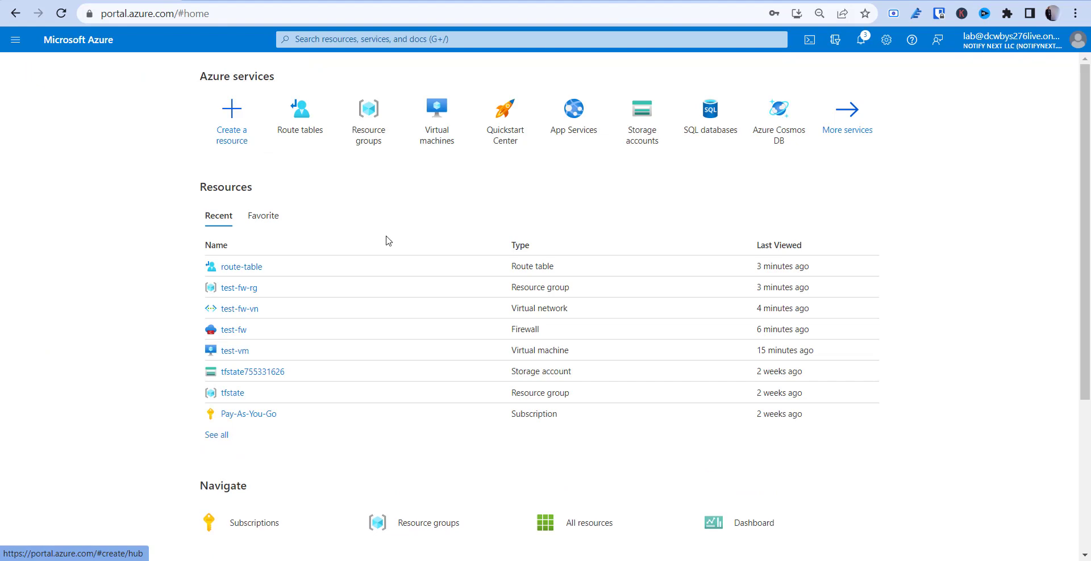
click(245, 291)
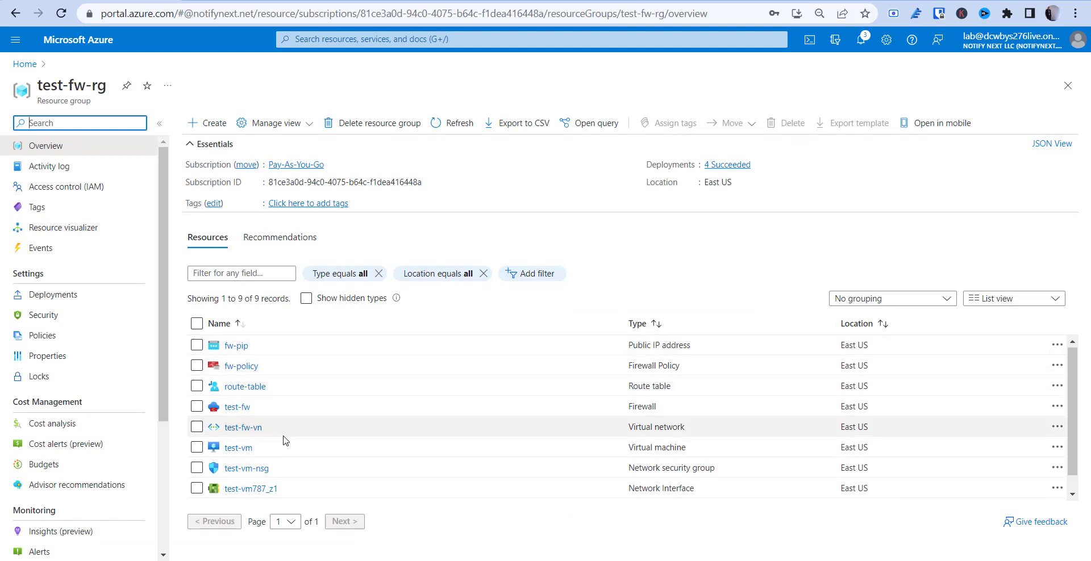
scroll(284, 437, down, 1)
scroll(285, 438, up, 1)
click(236, 370)
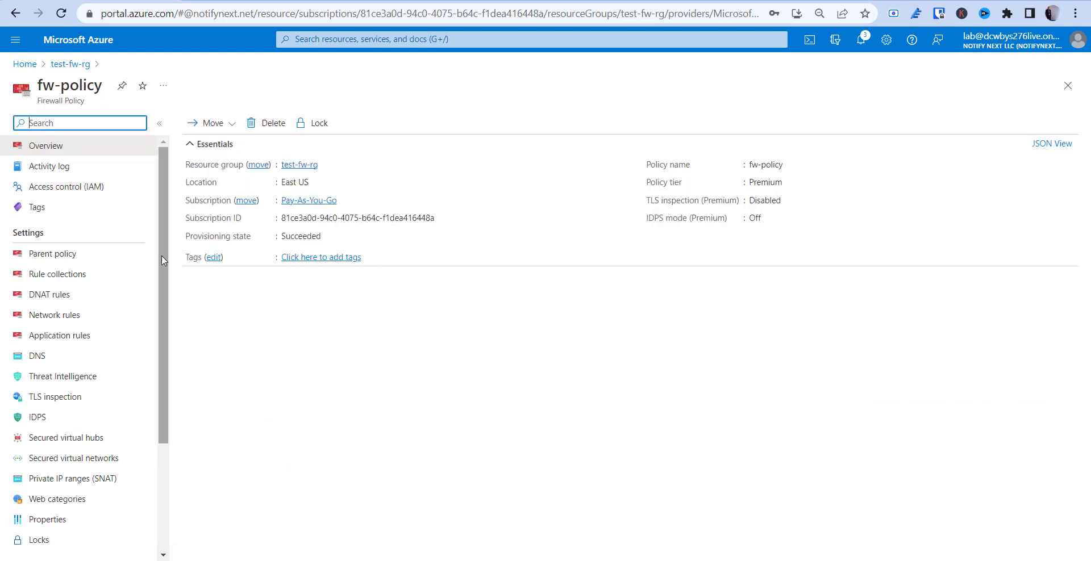
click(55, 337)
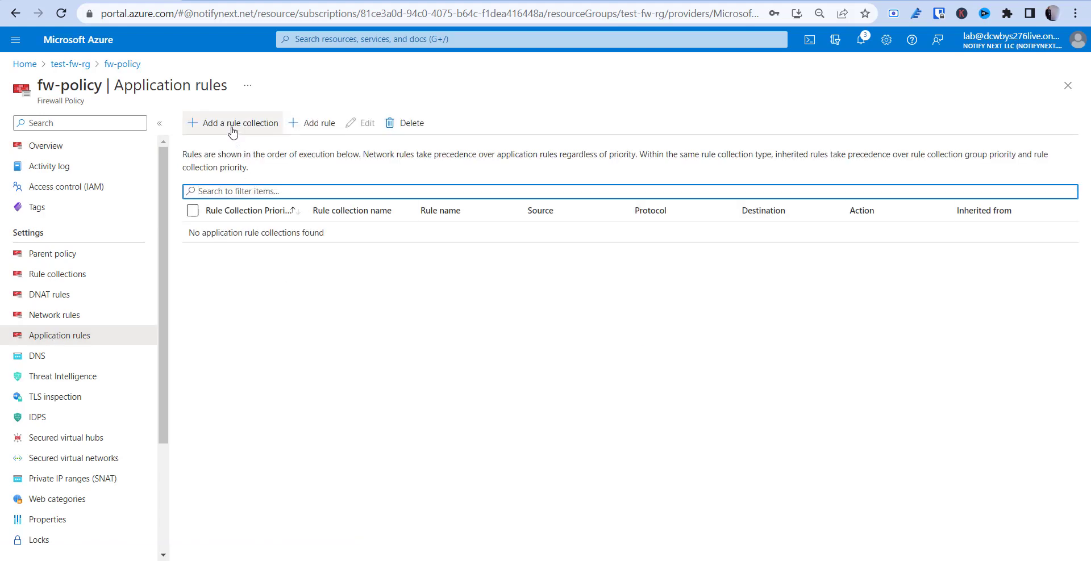
click(234, 125)
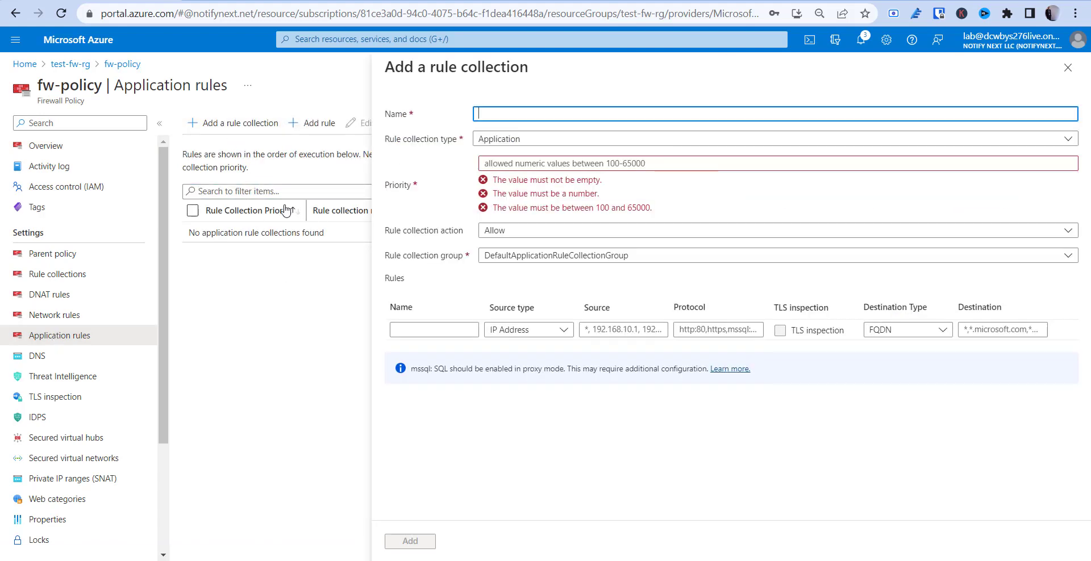
Name the rule collection app-google with priority 200
click(493, 113)
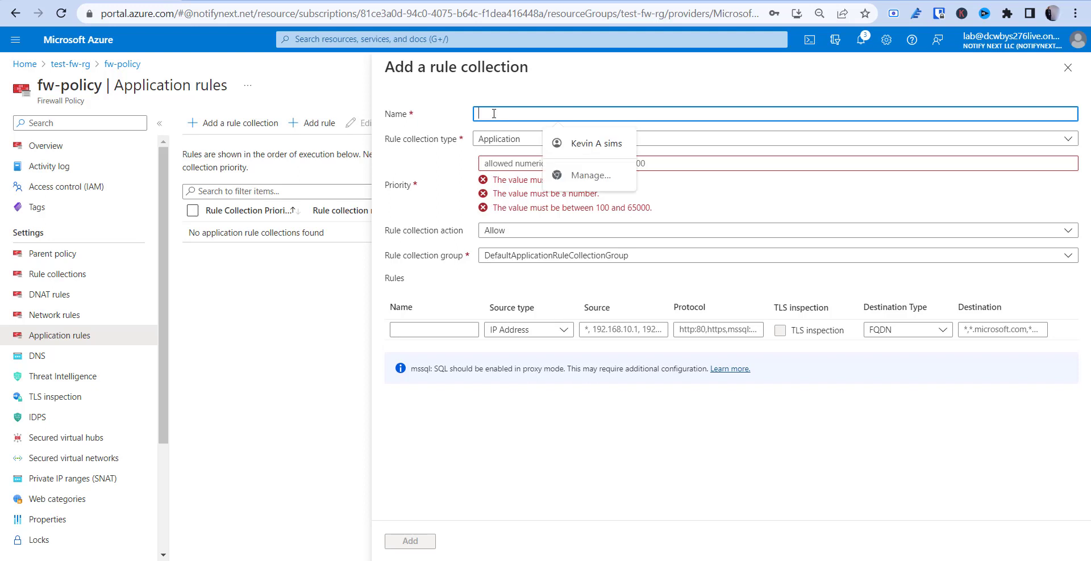
text(app)
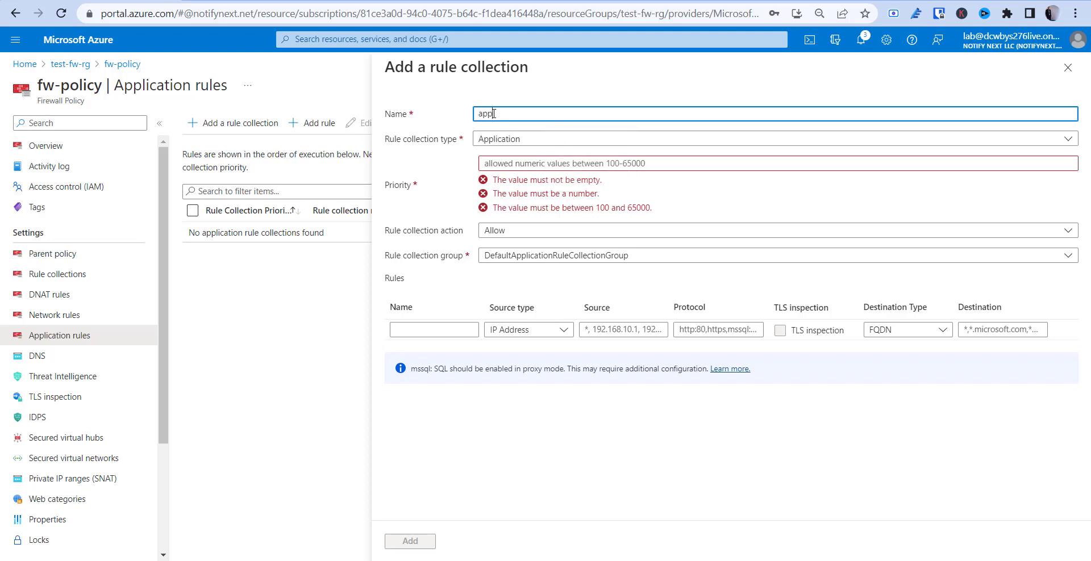
text(google.)
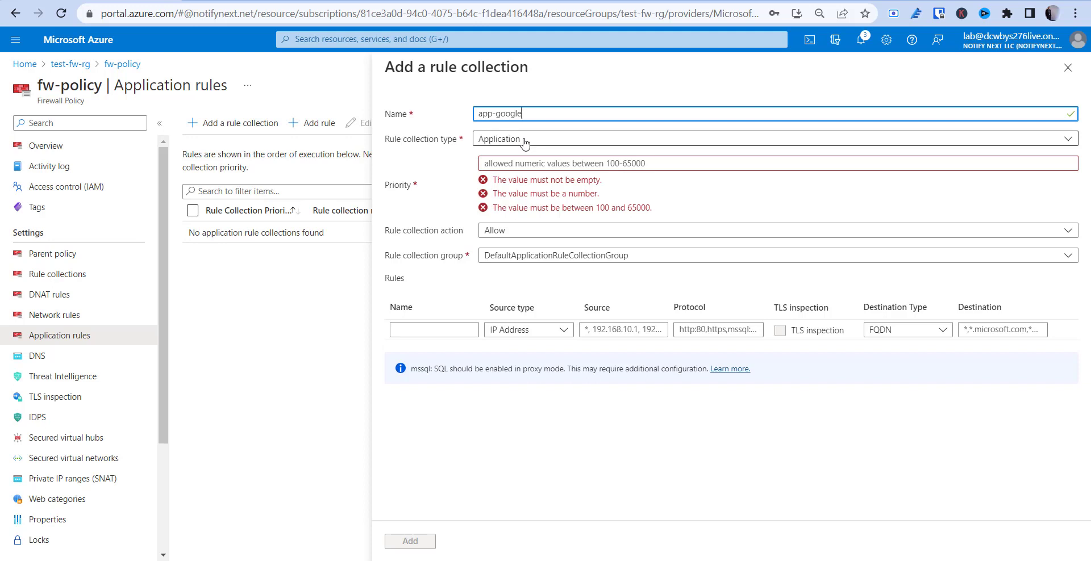
click(505, 162)
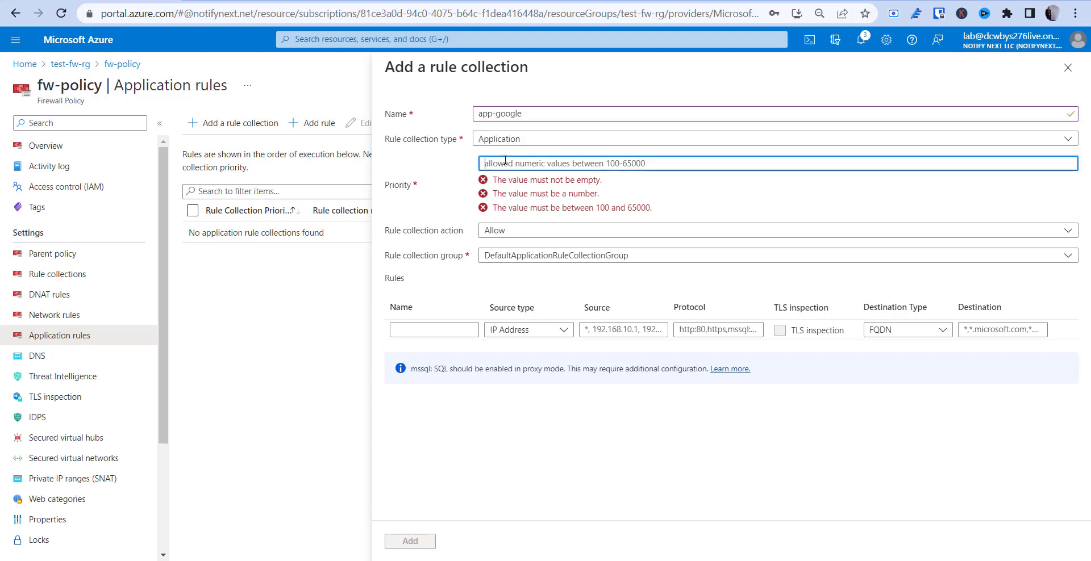
text(200)
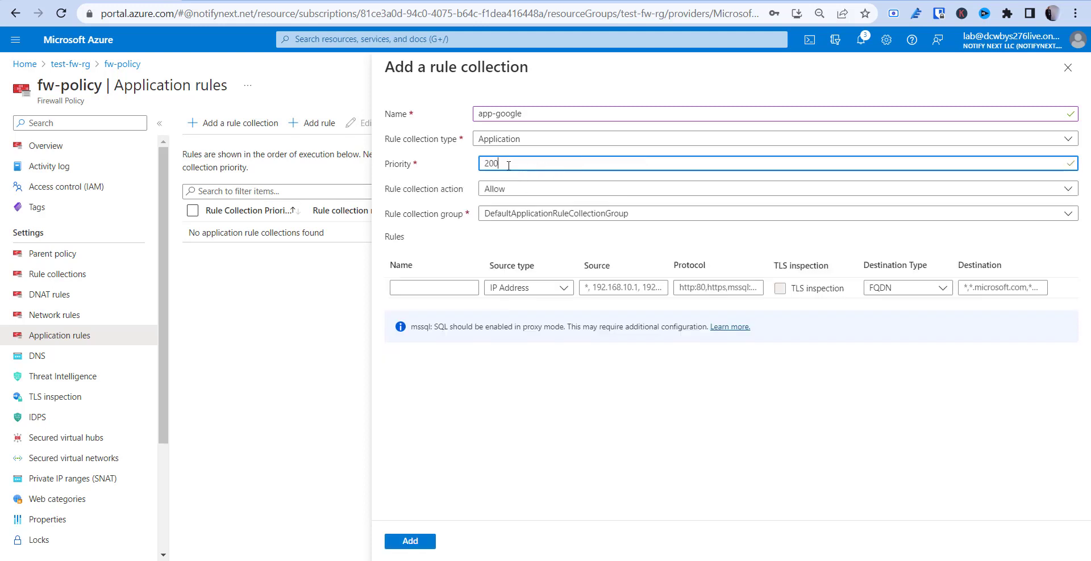
drag(501, 164, 475, 166)
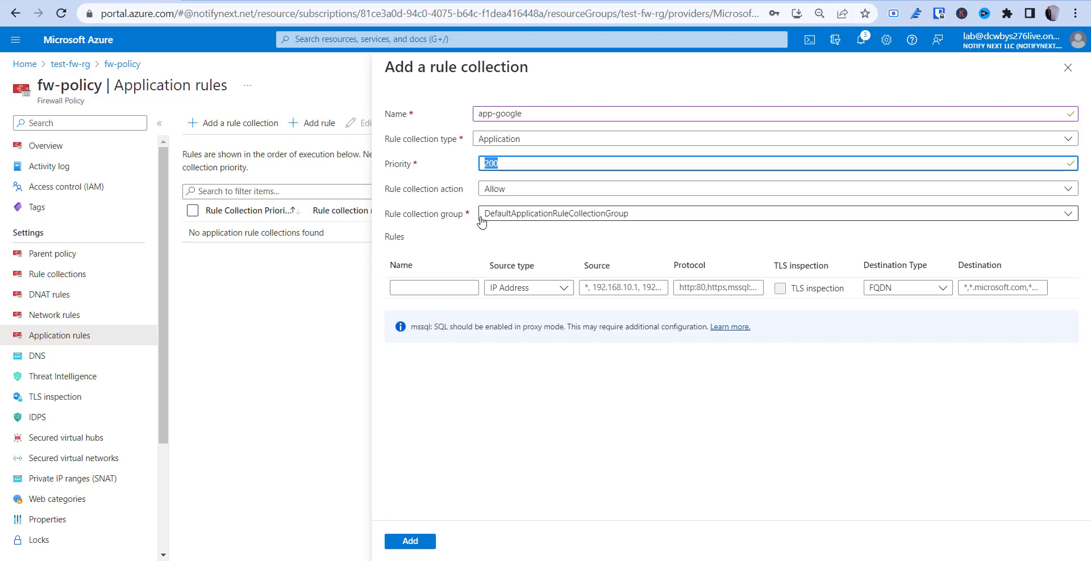
click(427, 288)
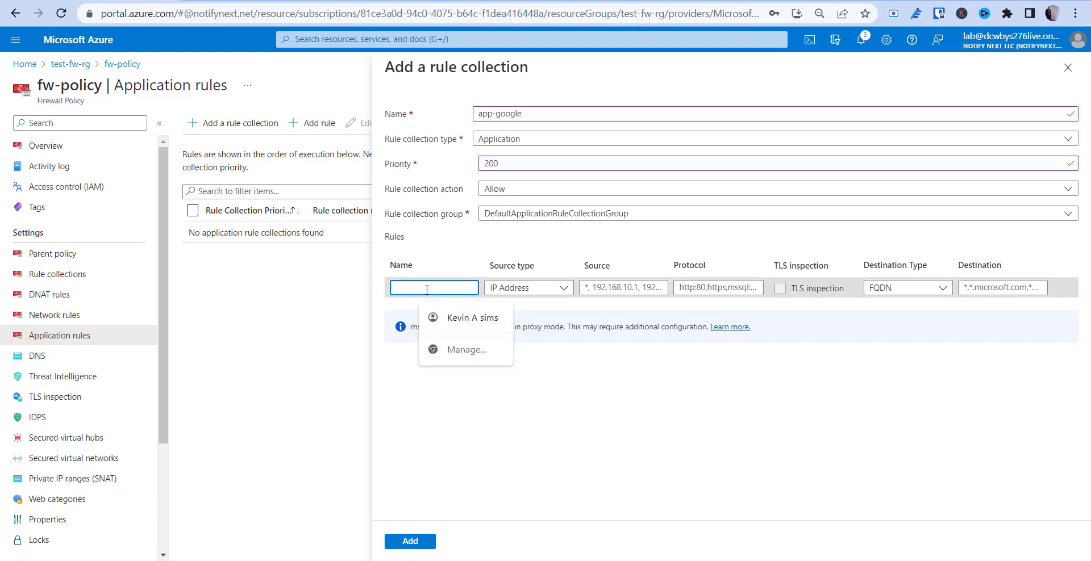
text(Allow)
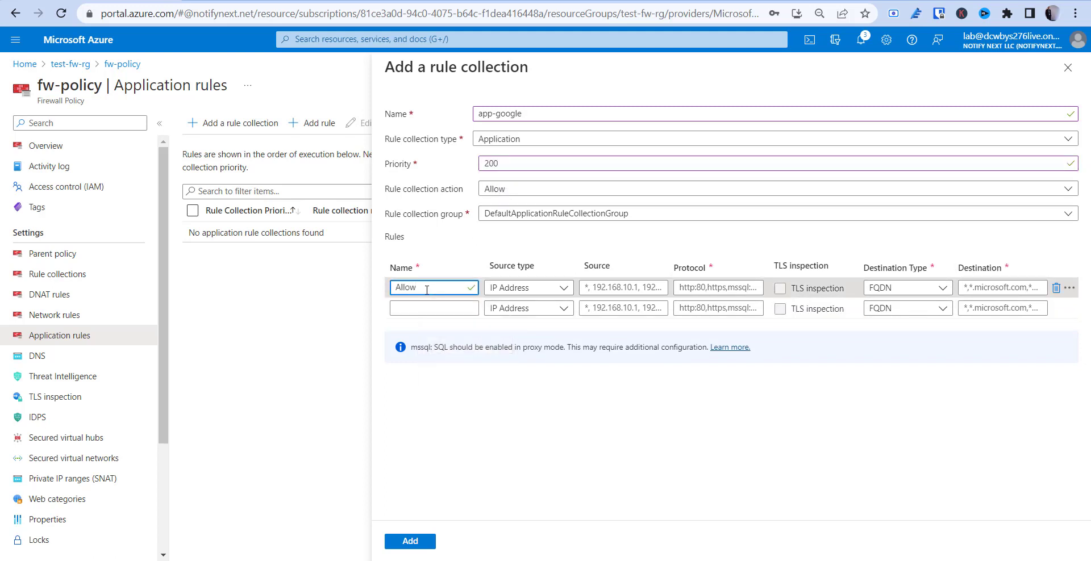
text(-google)
click(562, 293)
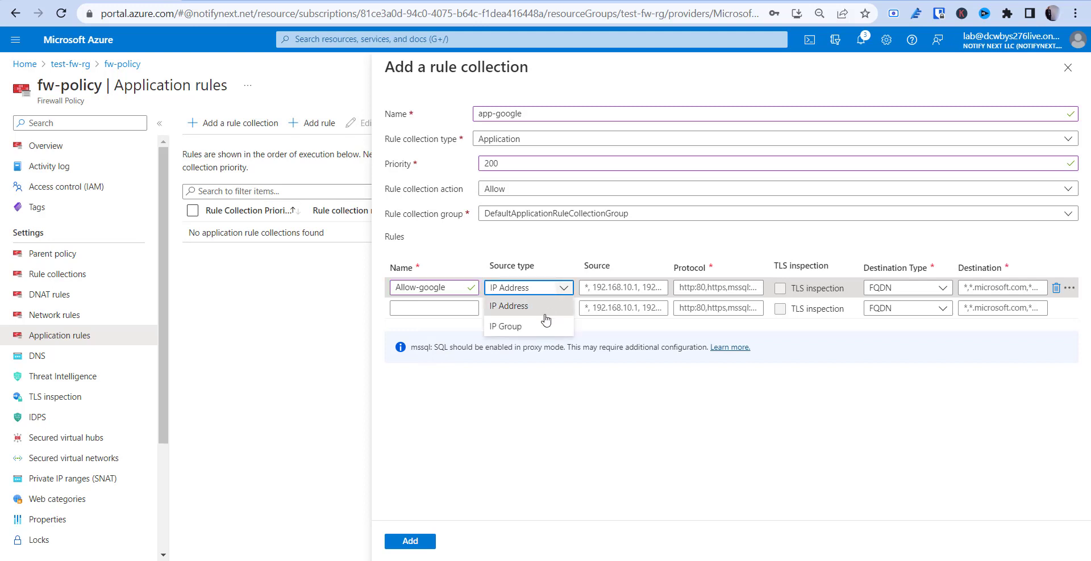
click(533, 309)
click(629, 287)
text(10)
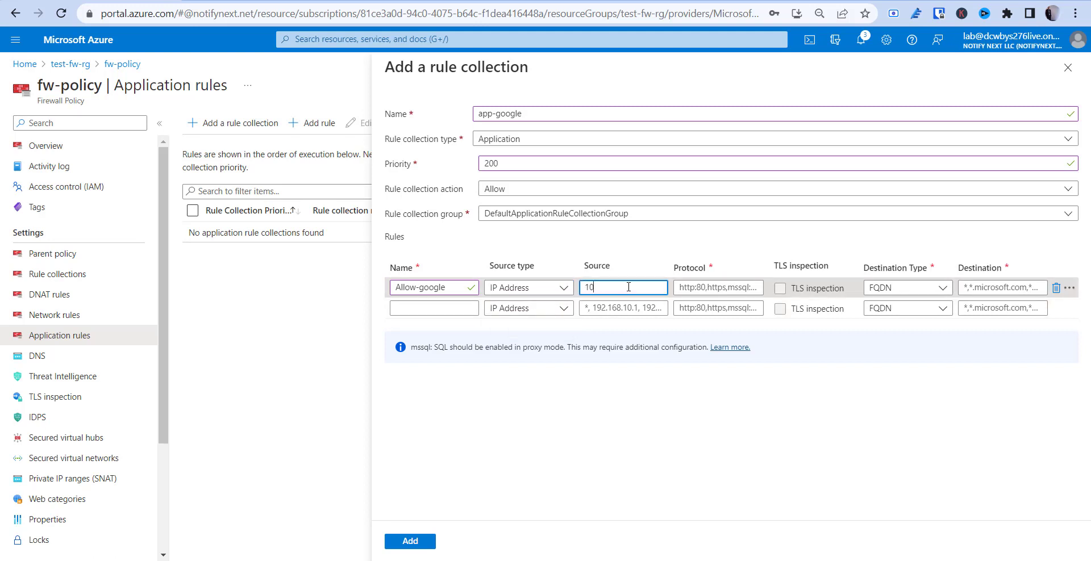
text(.0.2.0/24)
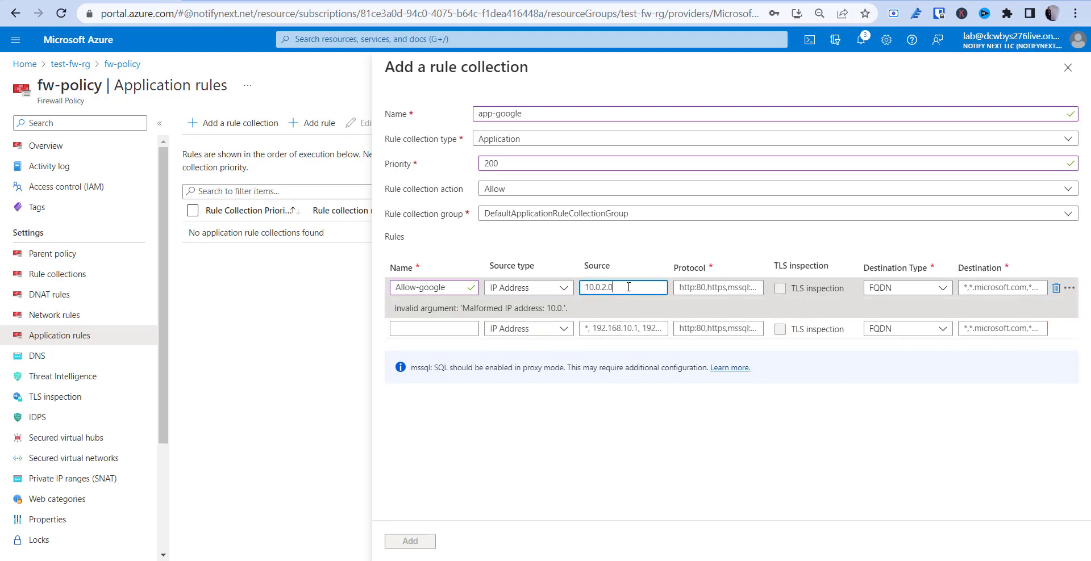
click(718, 287)
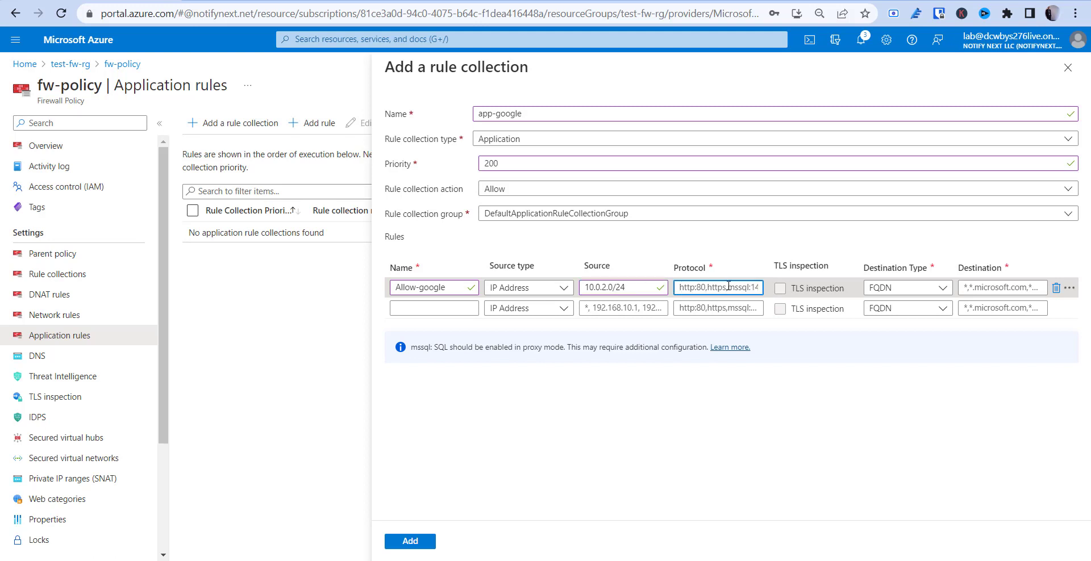
text(http, https)
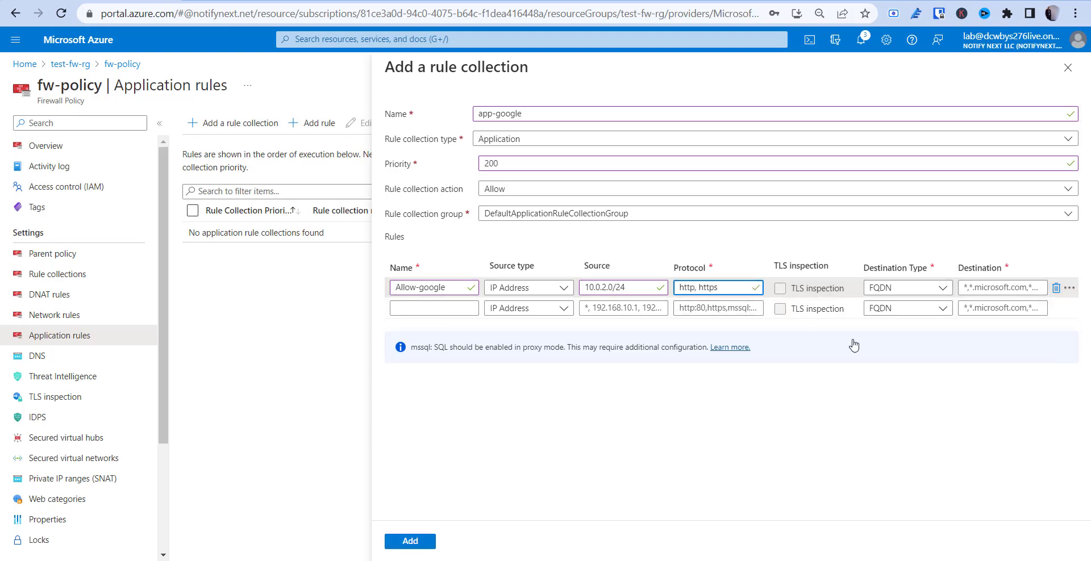
click(970, 287)
text(www.google.com)
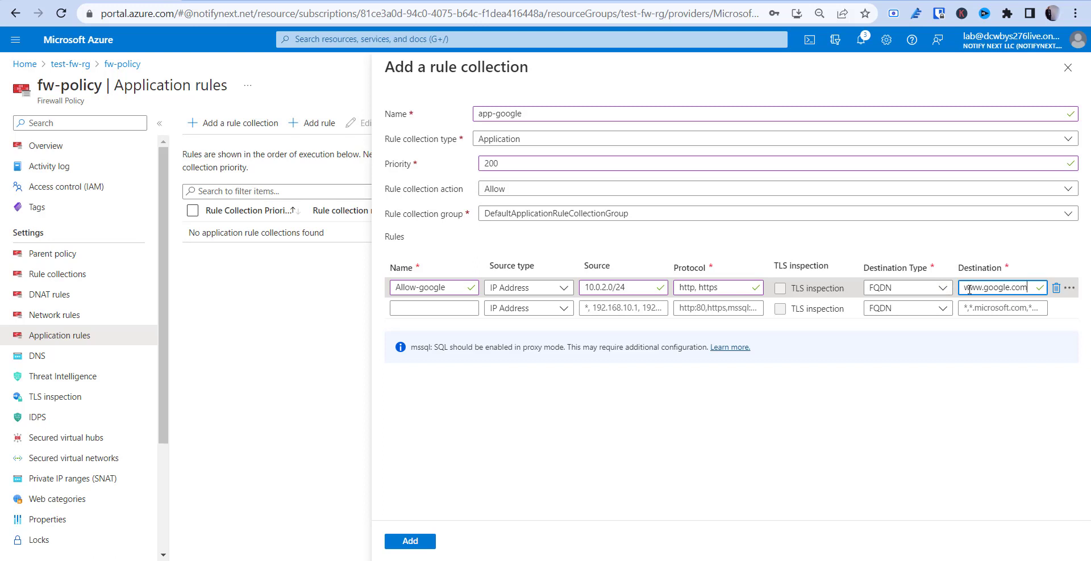
click(394, 547)
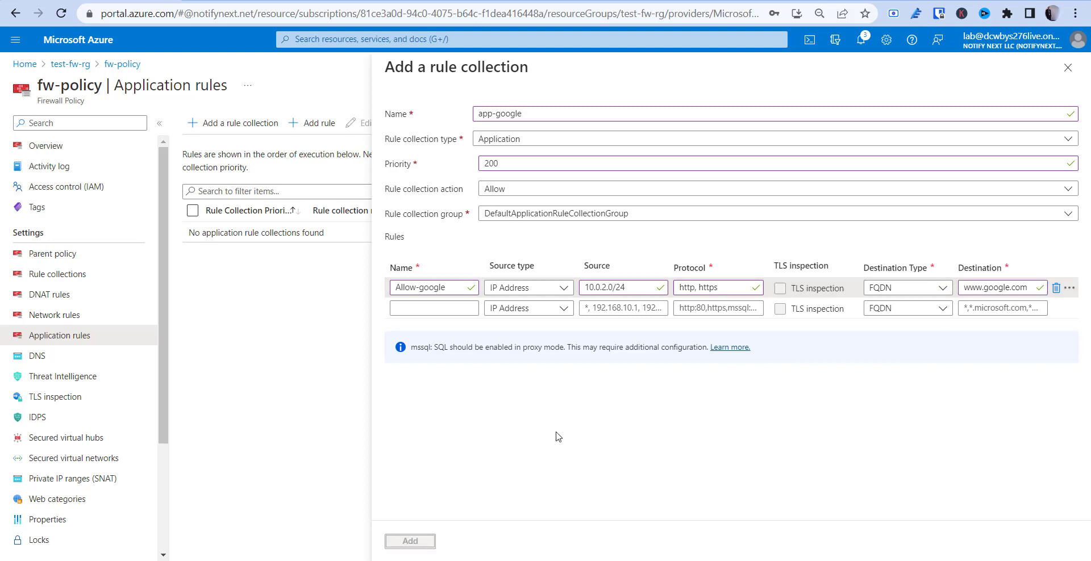
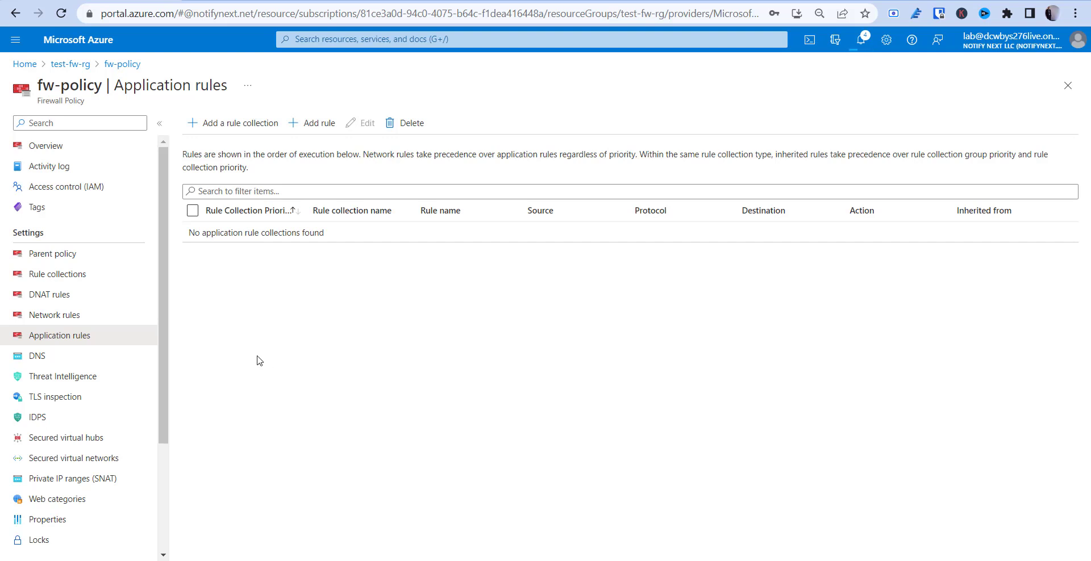
Start network rule collection allow-dns, priority 200, Allow, in DefaultDnatRuleCollectionGroup
click(75, 312)
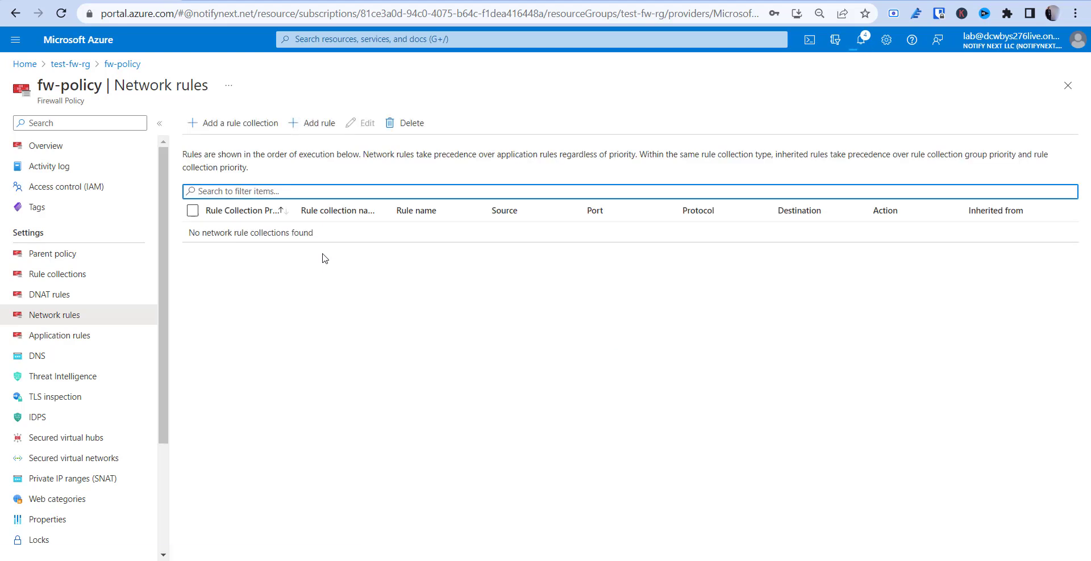
click(226, 122)
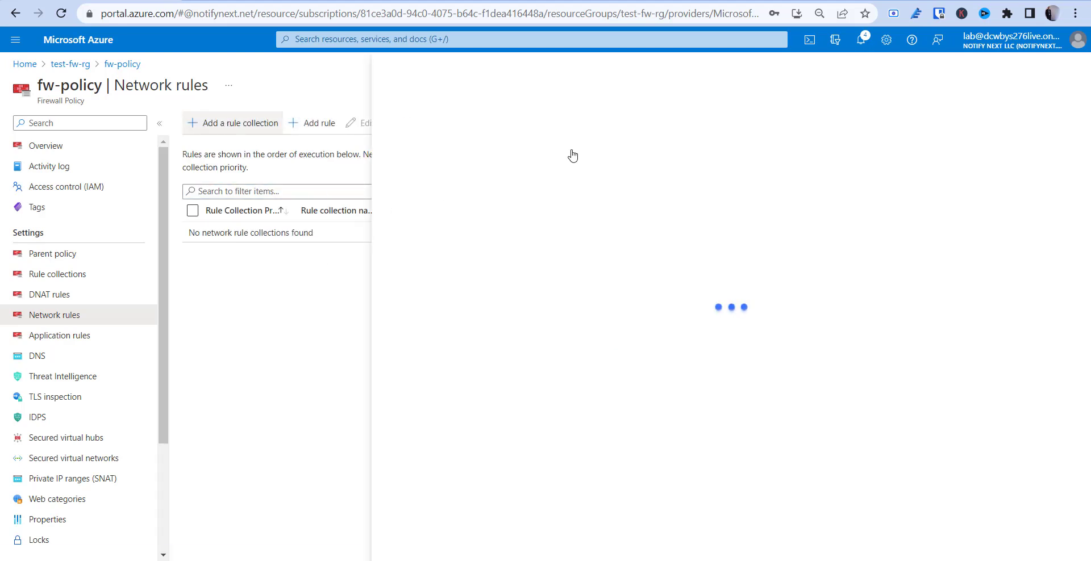
click(491, 115)
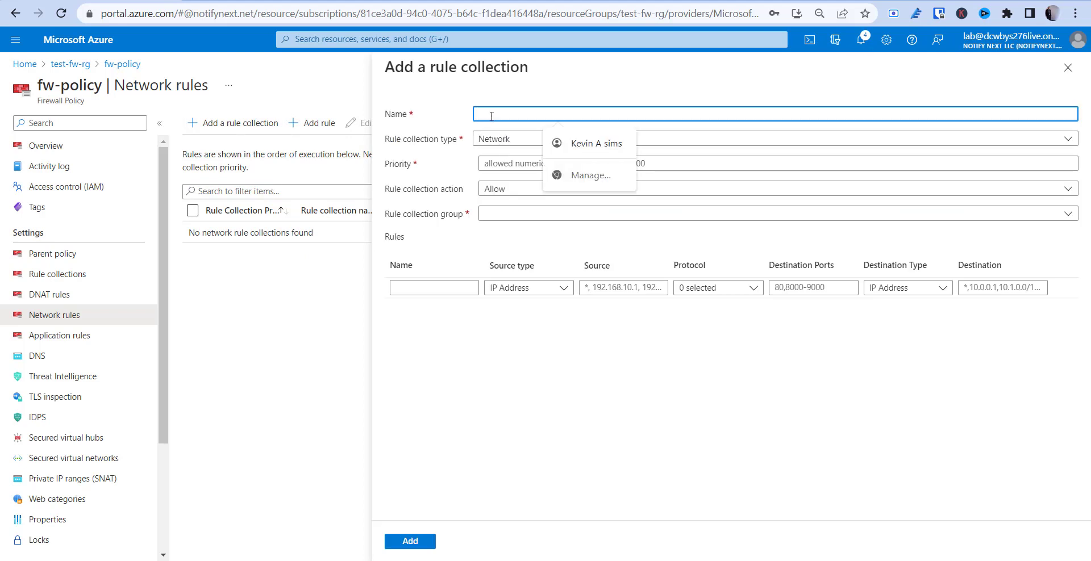
text(a)
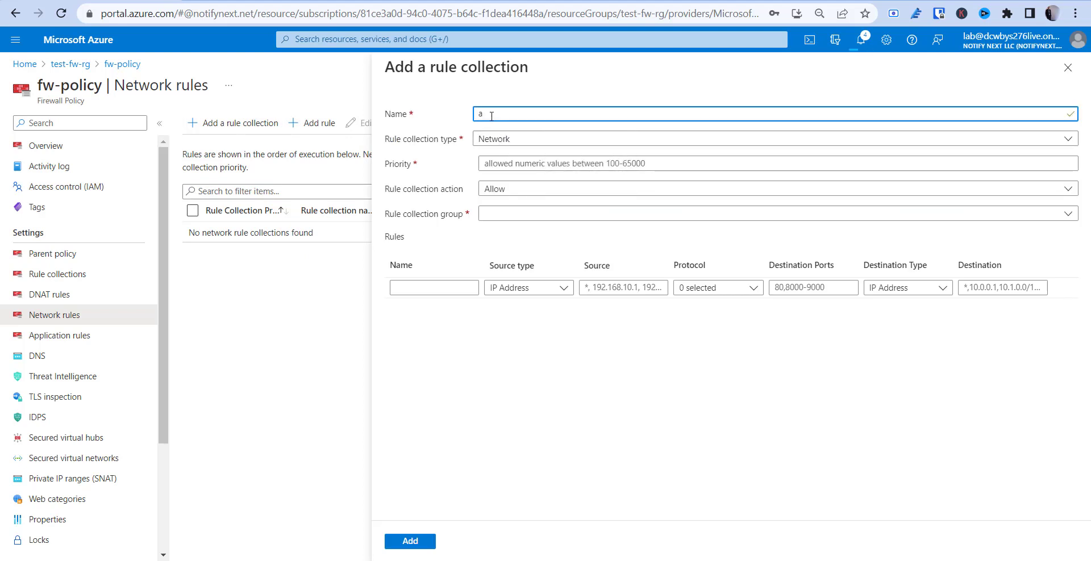
text(allow-dns)
click(529, 166)
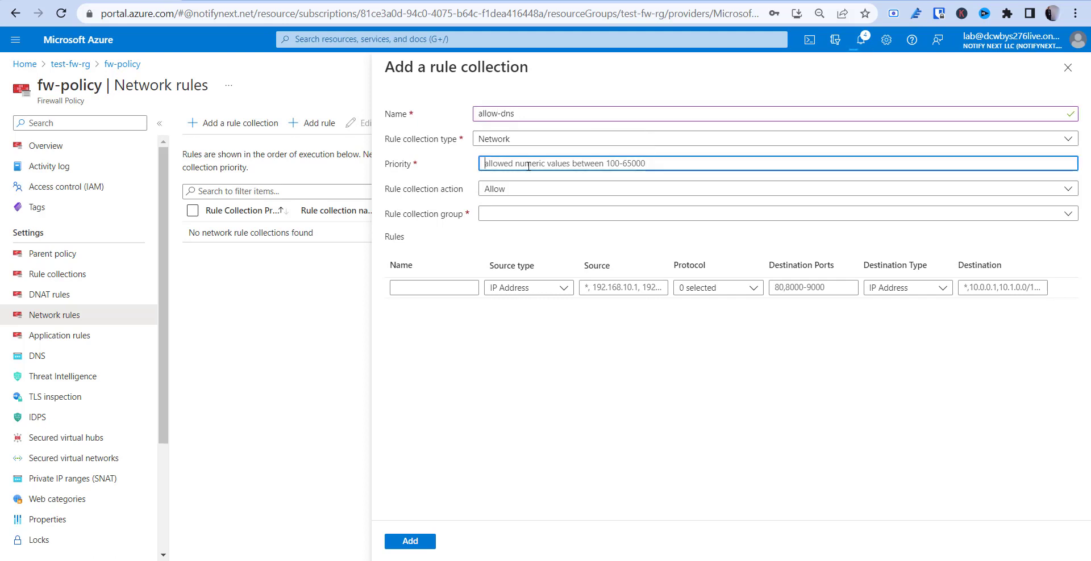
text(200)
key(Tab)
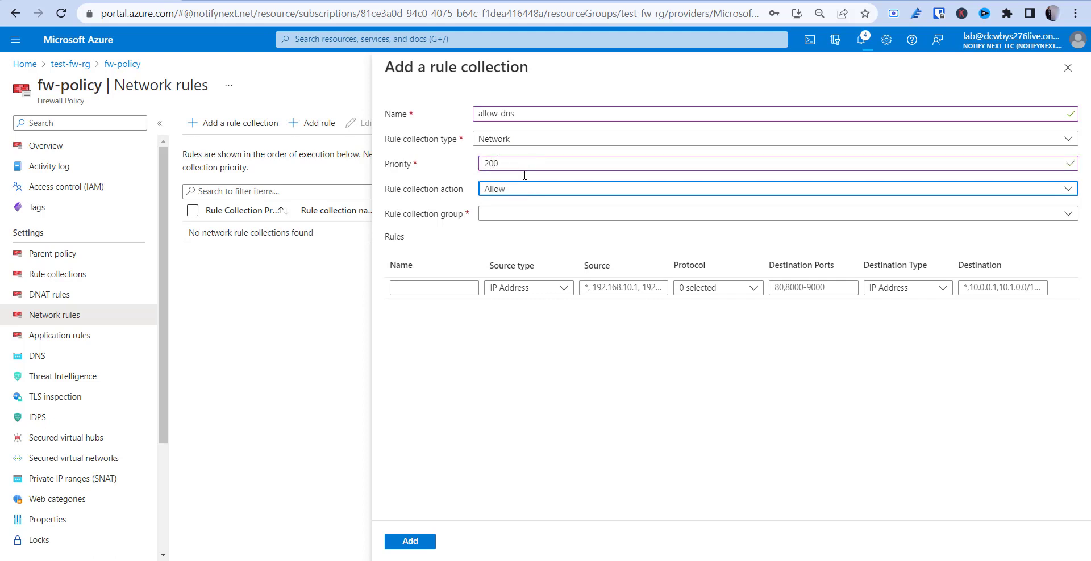
click(508, 219)
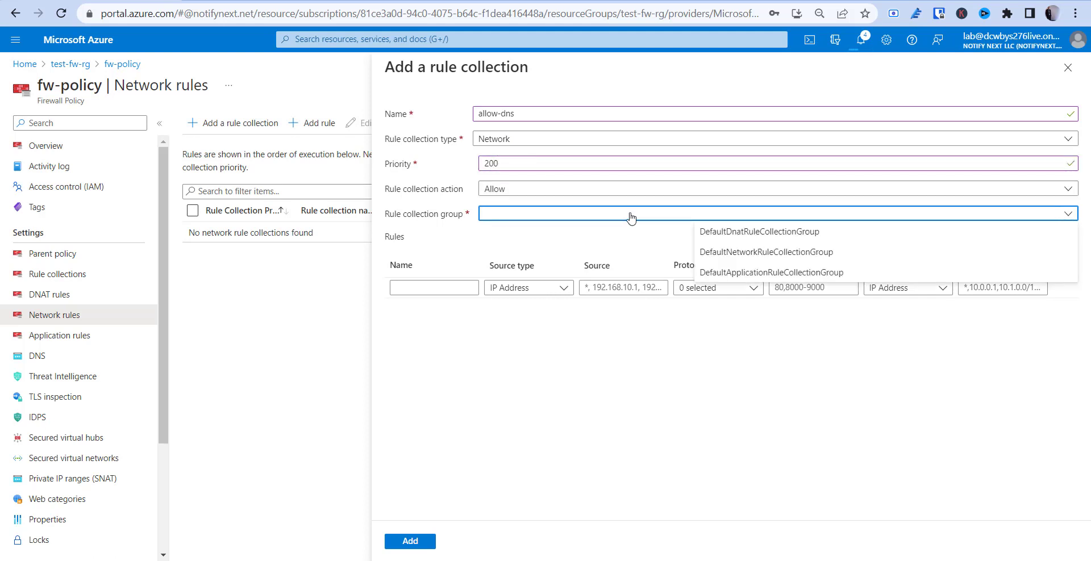
click(747, 238)
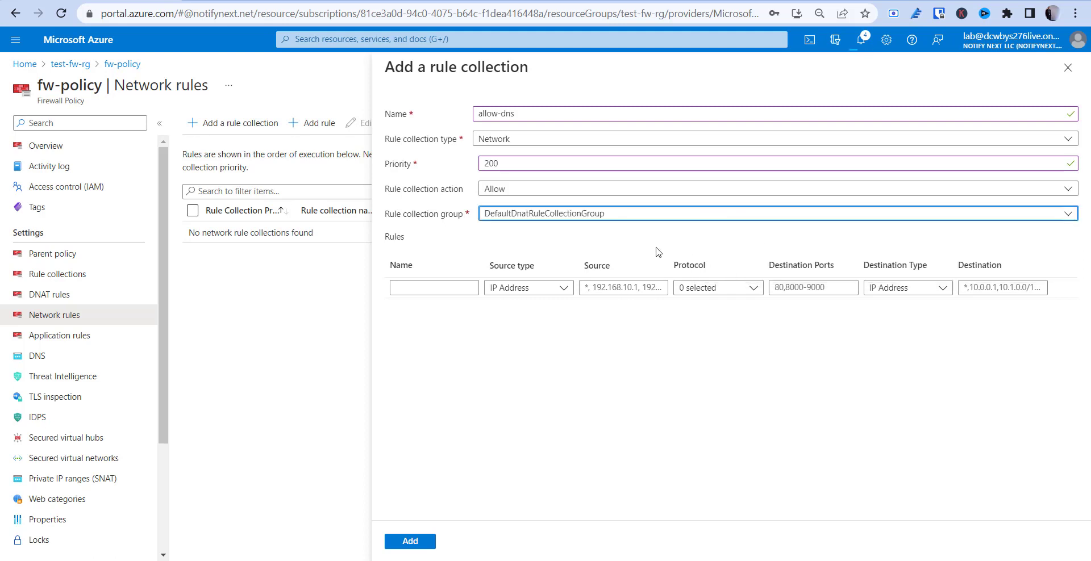
Name the rule allow-dns with source 10.0.2.0/24 and protocol UDP
click(432, 287)
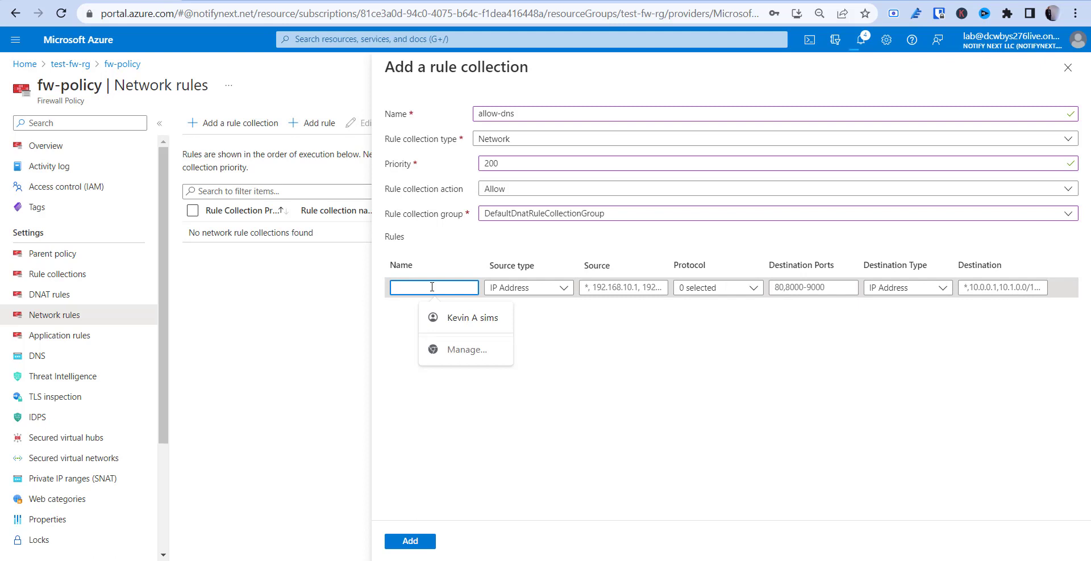
text(allow-dns)
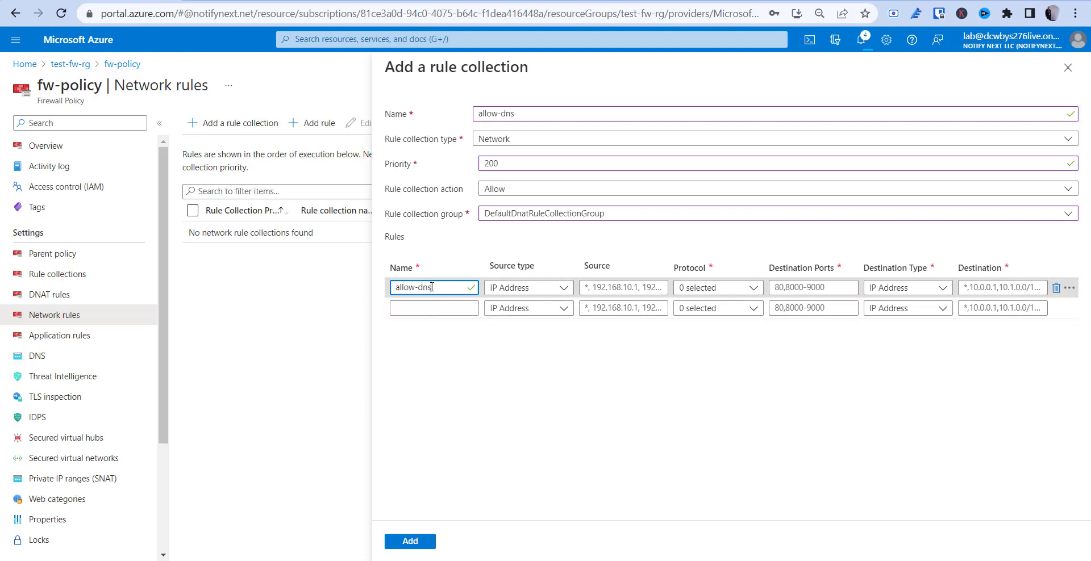
click(566, 289)
click(618, 291)
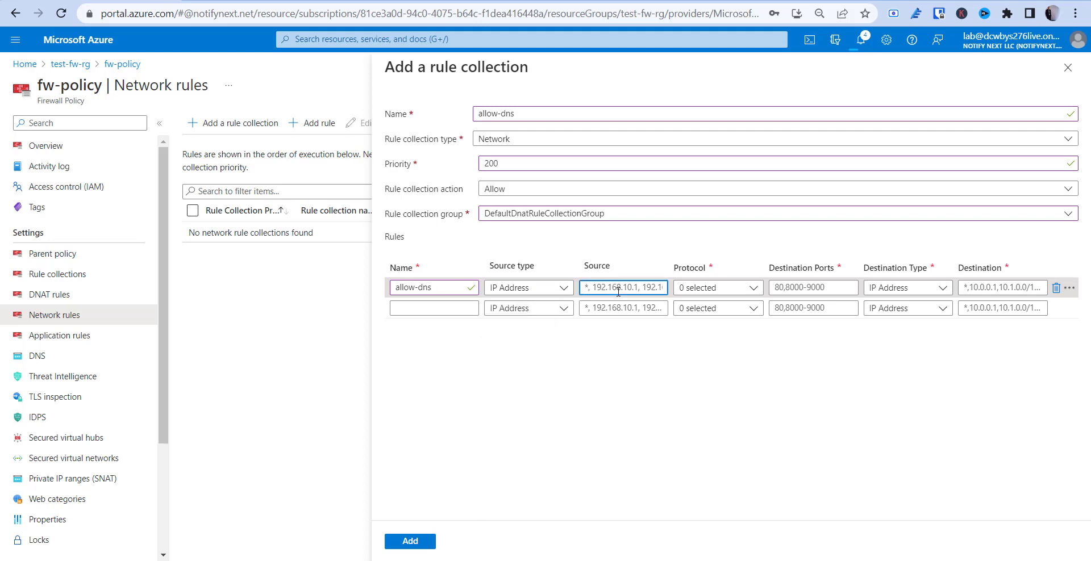
text(10.0.2.0/24)
click(720, 291)
click(709, 328)
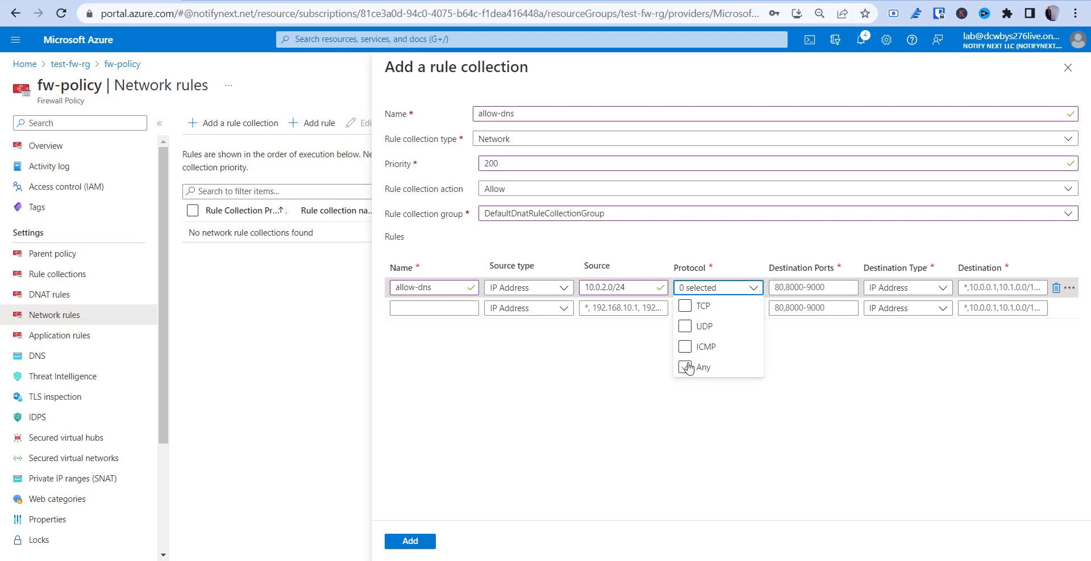
click(685, 326)
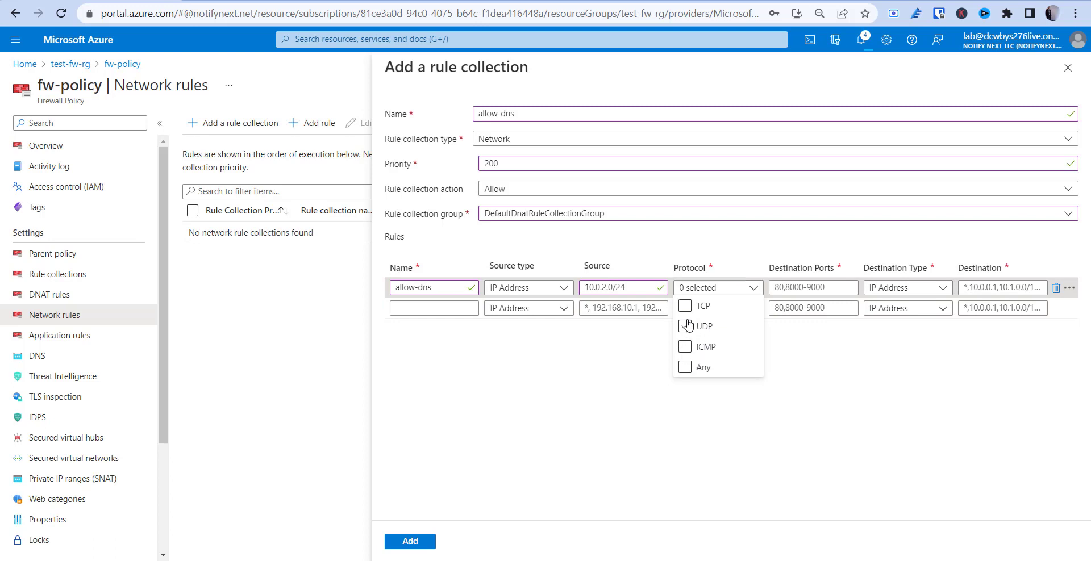
Set destination port 53 and destination IPs 209.244.0.3 and 209.244.0.4
click(814, 287)
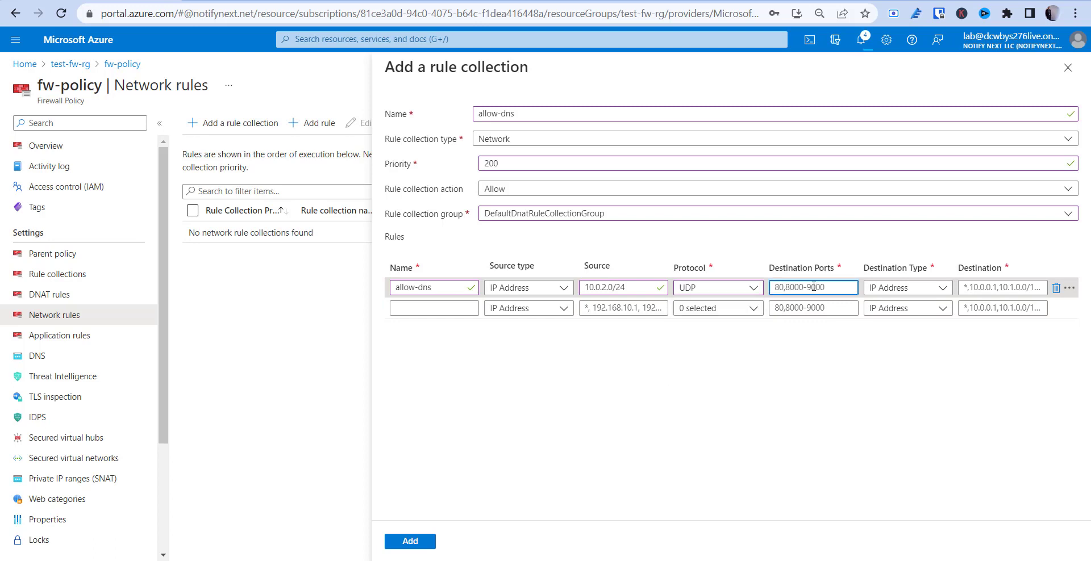
text(53)
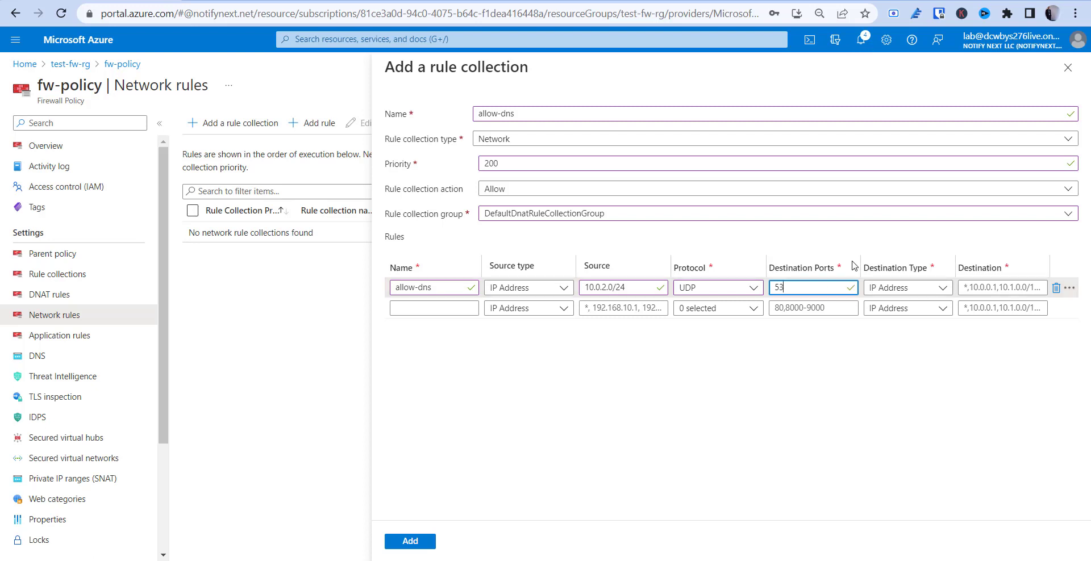
click(977, 287)
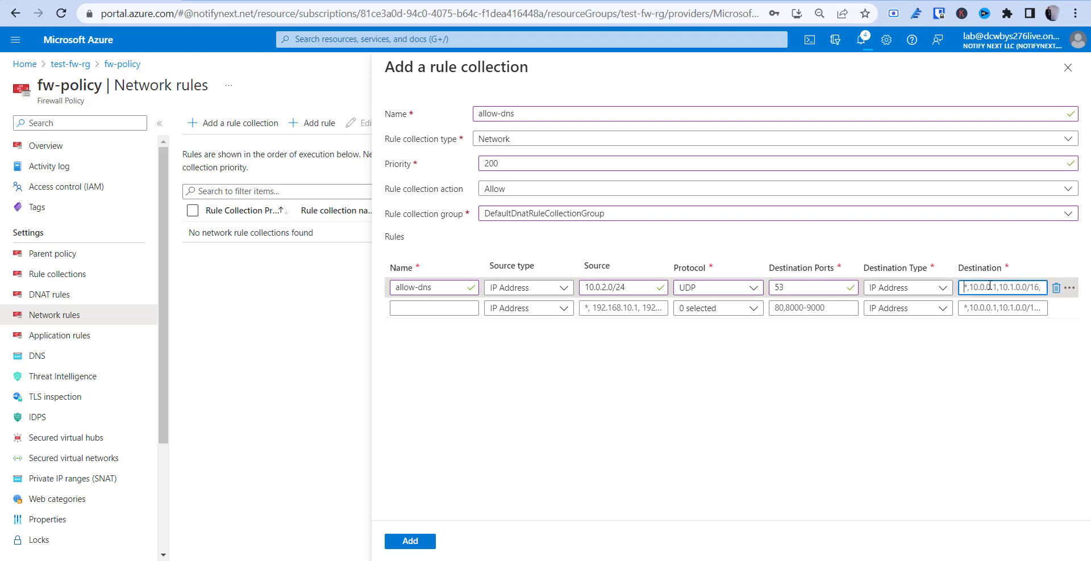
text(209.244.0.0)
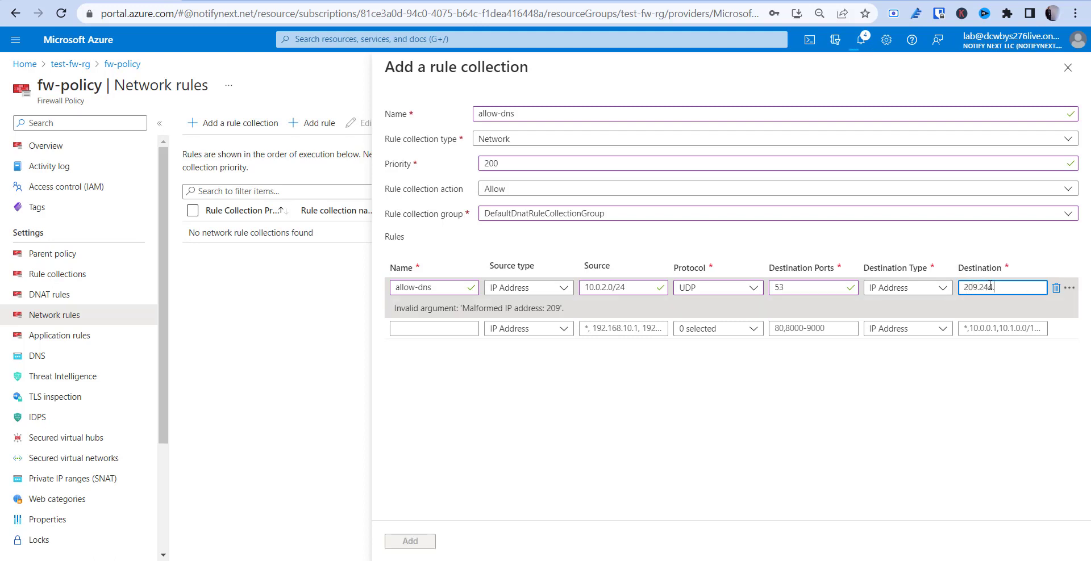
text(3)
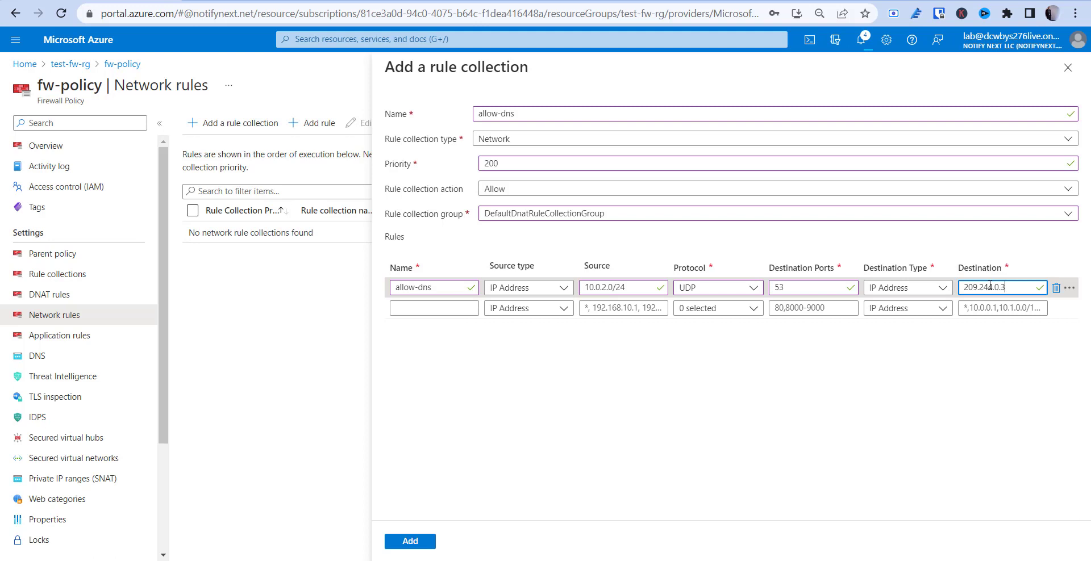
text(,)
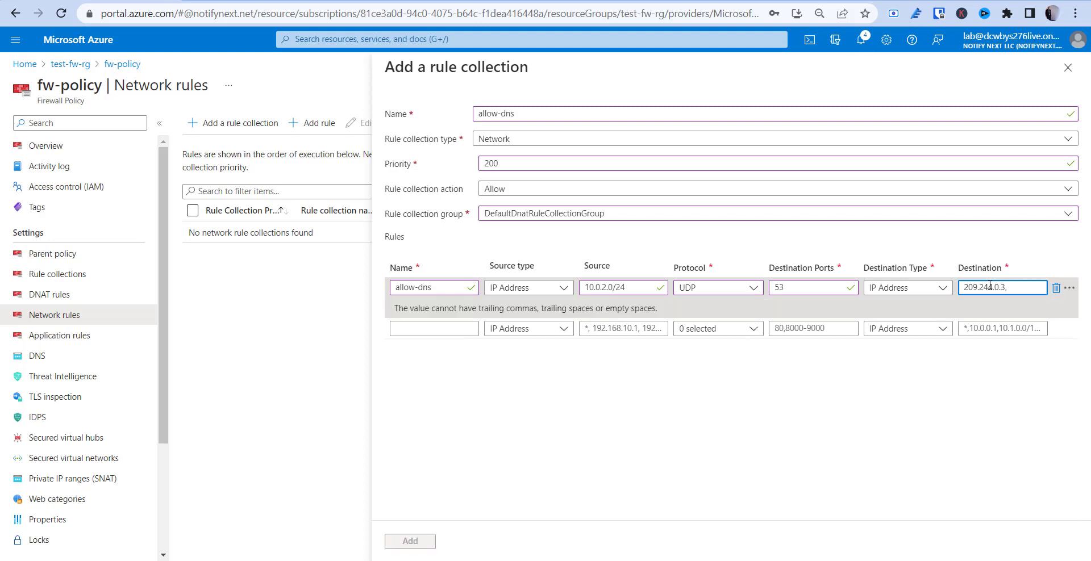
text( 209)
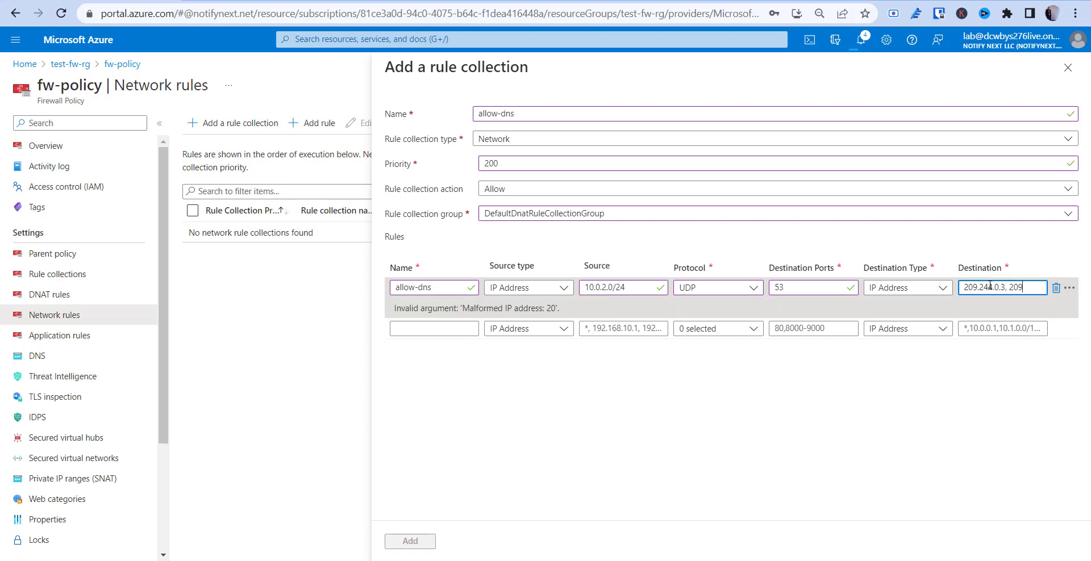
text(.244.0.4)
click(951, 375)
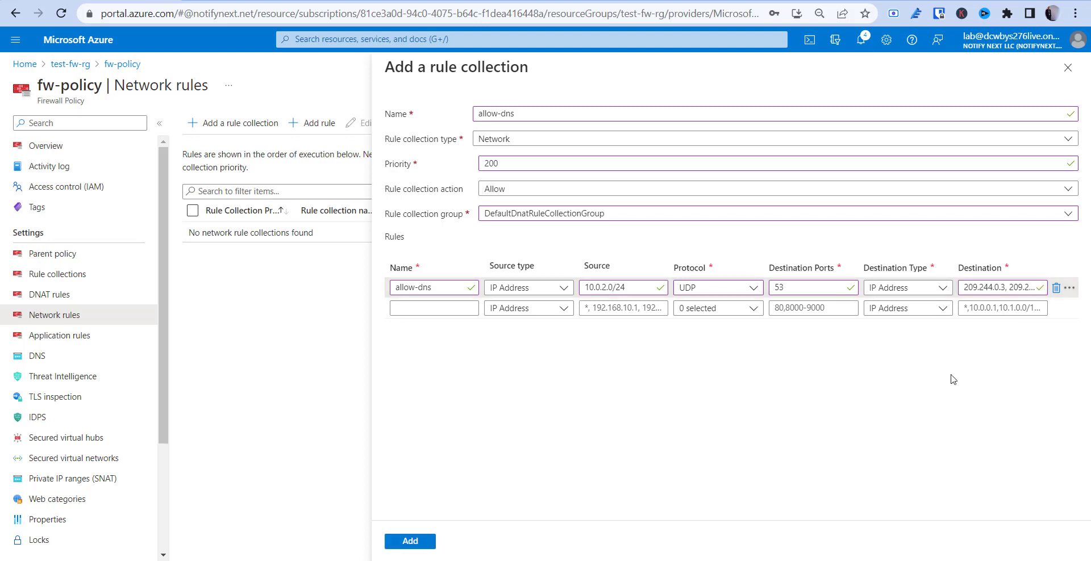
click(948, 291)
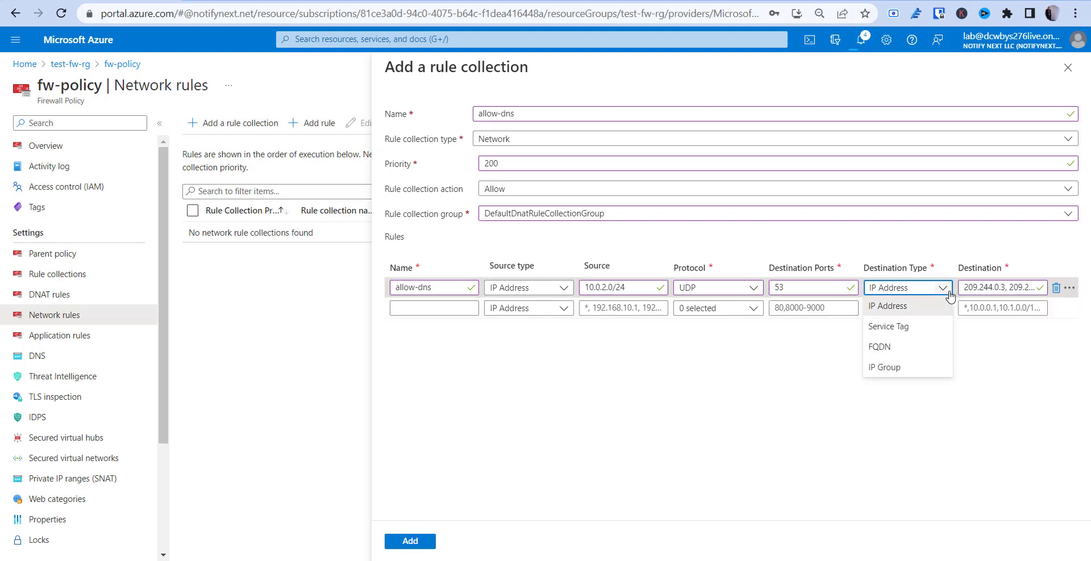
click(819, 352)
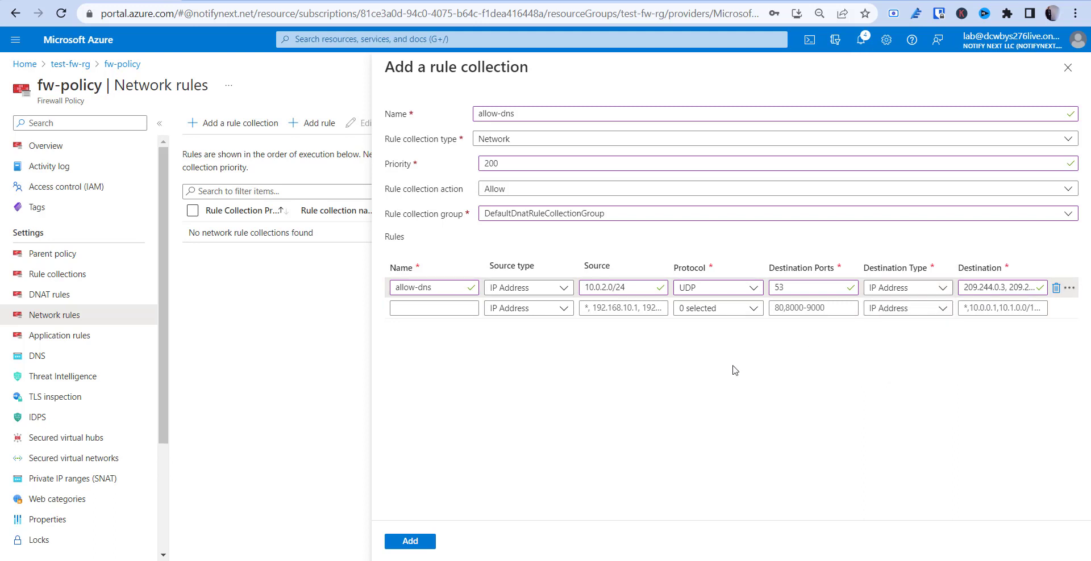
Submit the collection, review the failure in Notifications, and close the panel
click(409, 545)
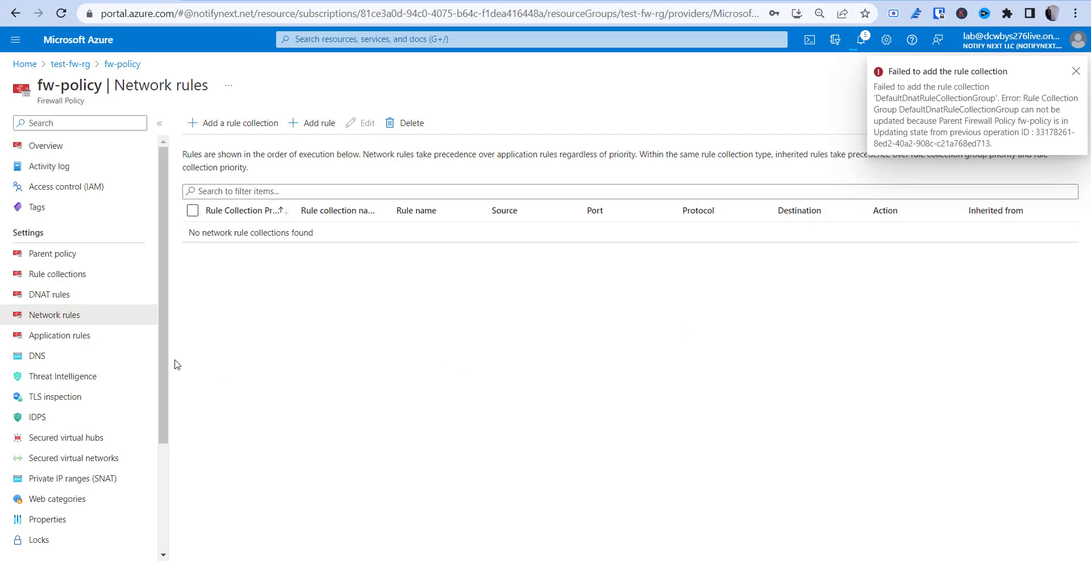
click(861, 39)
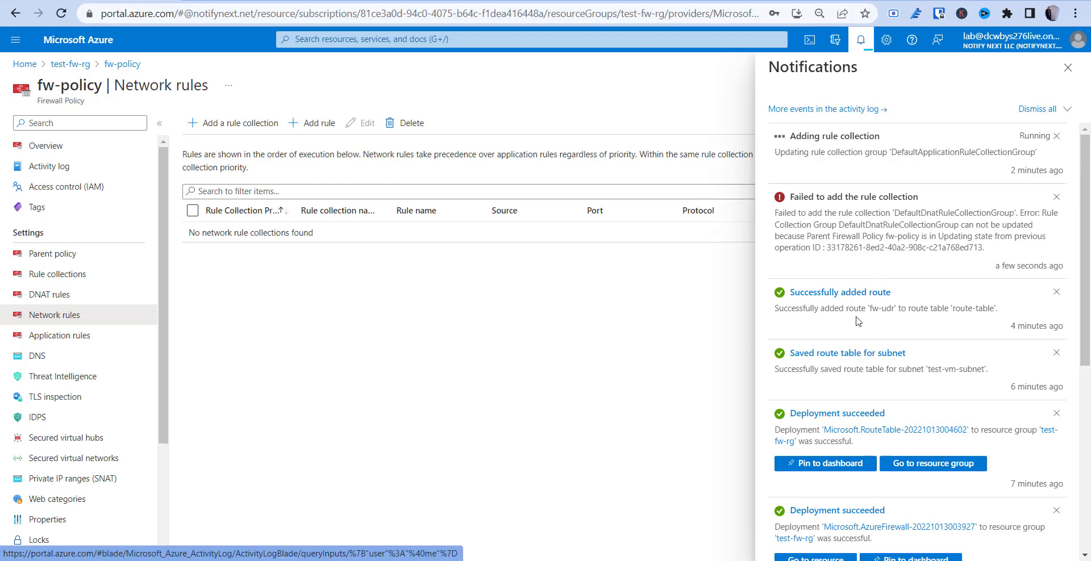
click(720, 307)
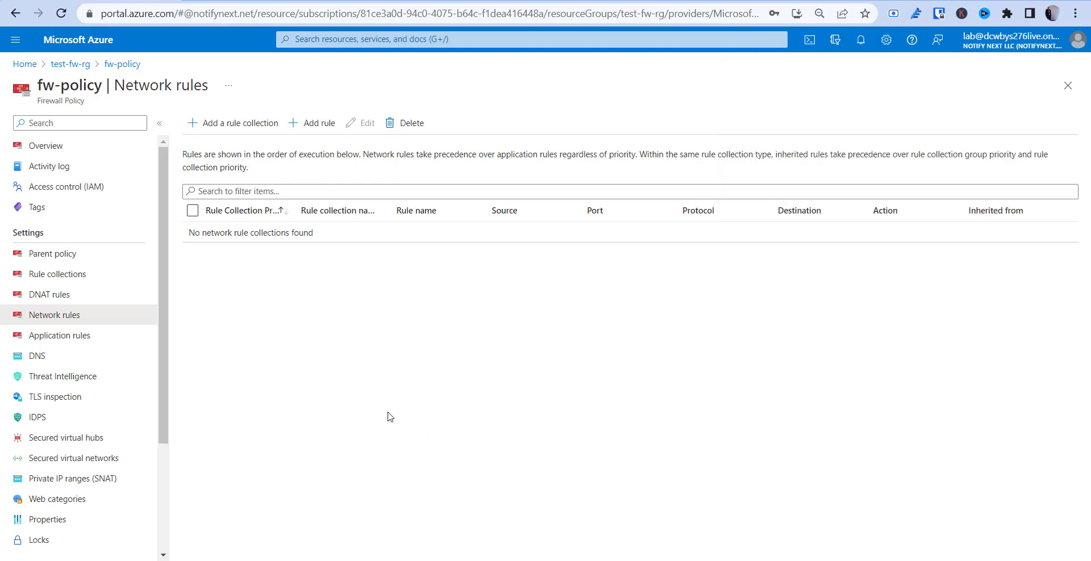
Recreate collection allow-dns, priority 200, in DefaultNetworkRuleCollectionGroup
click(230, 123)
click(497, 115)
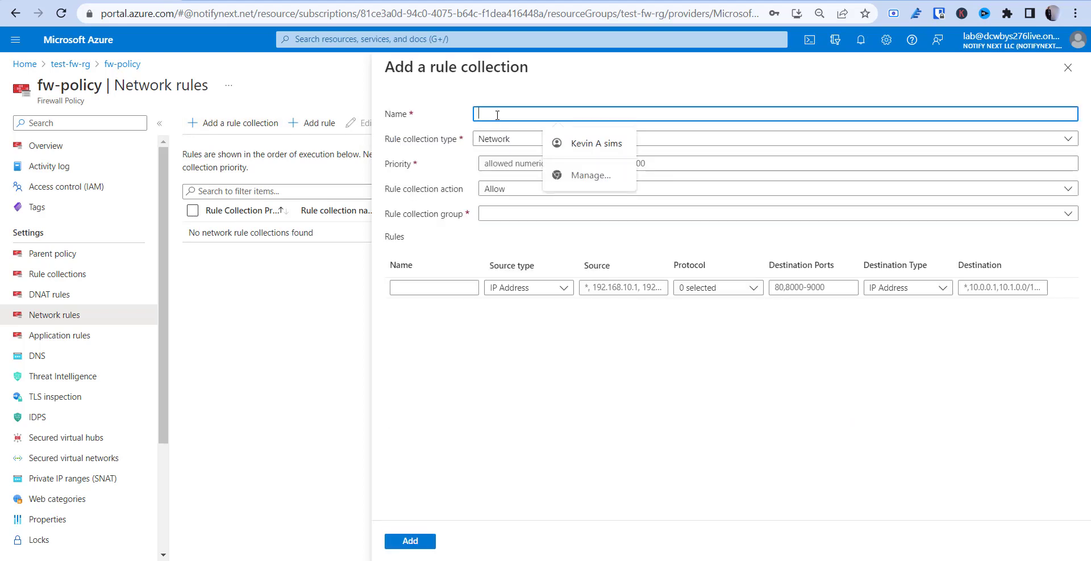
text(allow-dns)
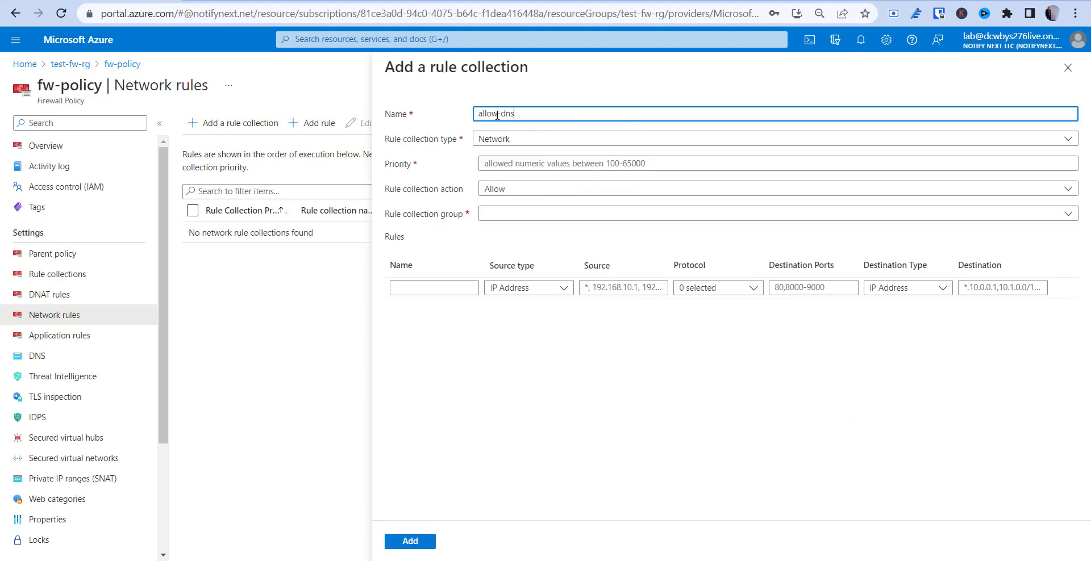
click(526, 164)
text(200)
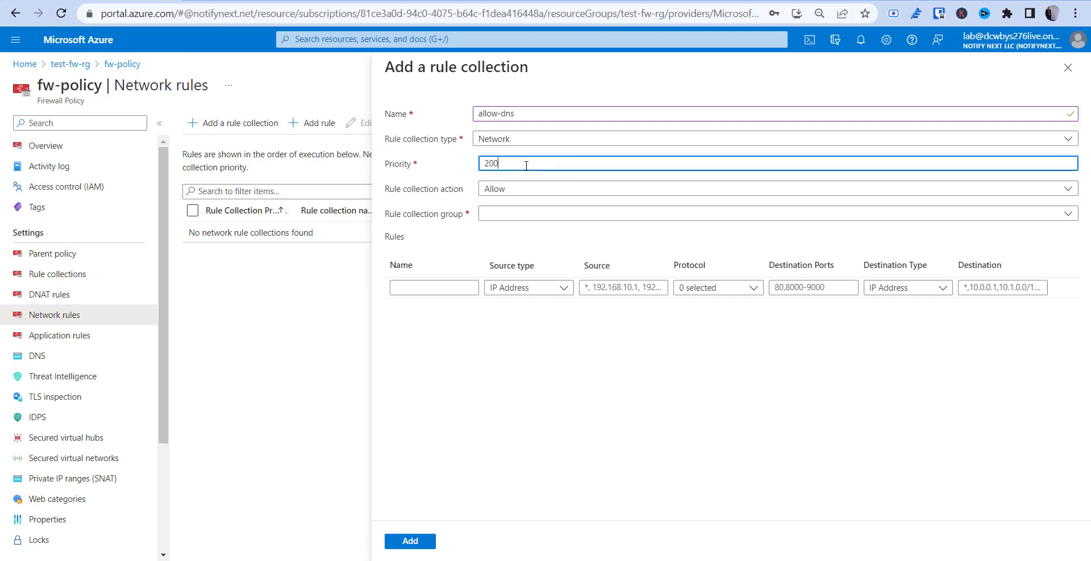
click(513, 213)
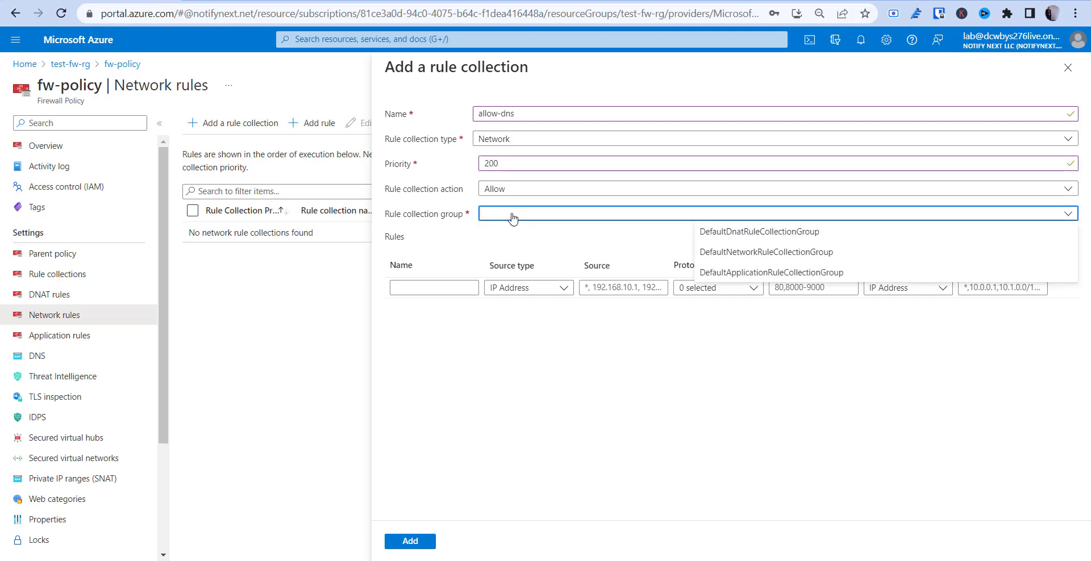
click(778, 252)
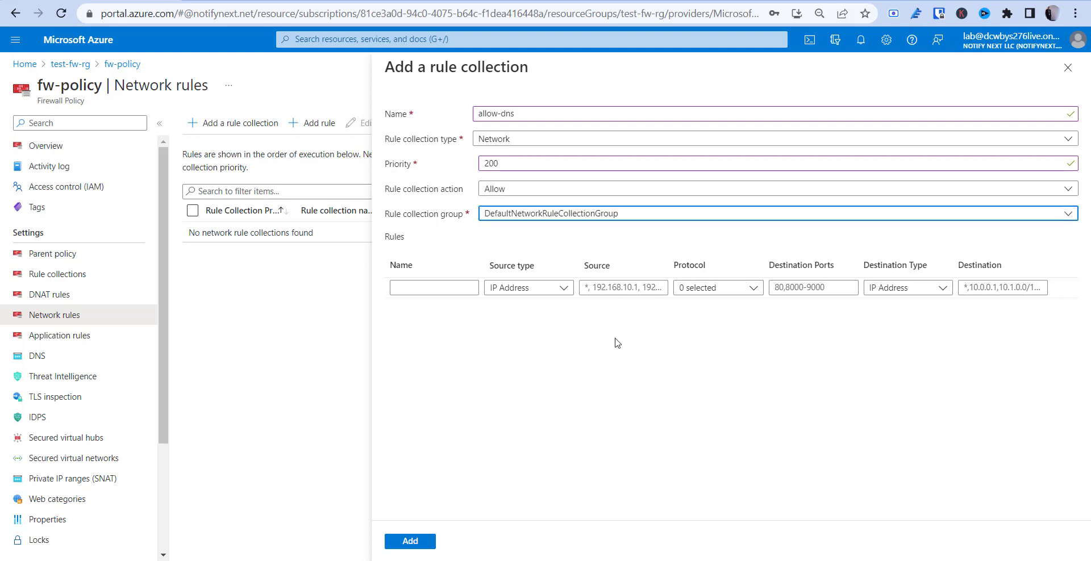
Add rule allow-dn with source 10.0.2.0/24 over UDP
click(446, 287)
text(allow)
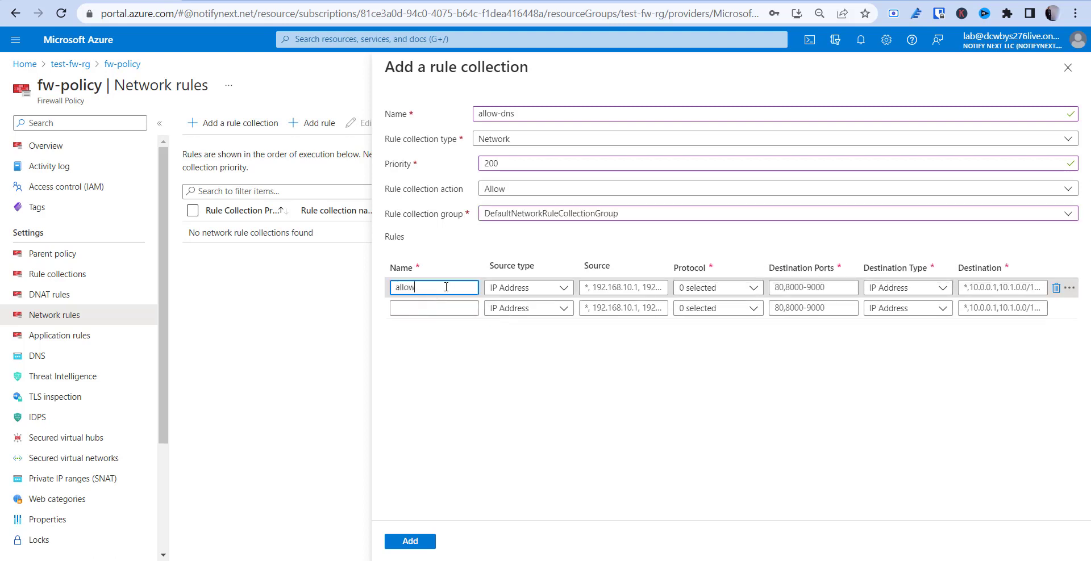
text(-dn)
key(Tab)
key(Tab)
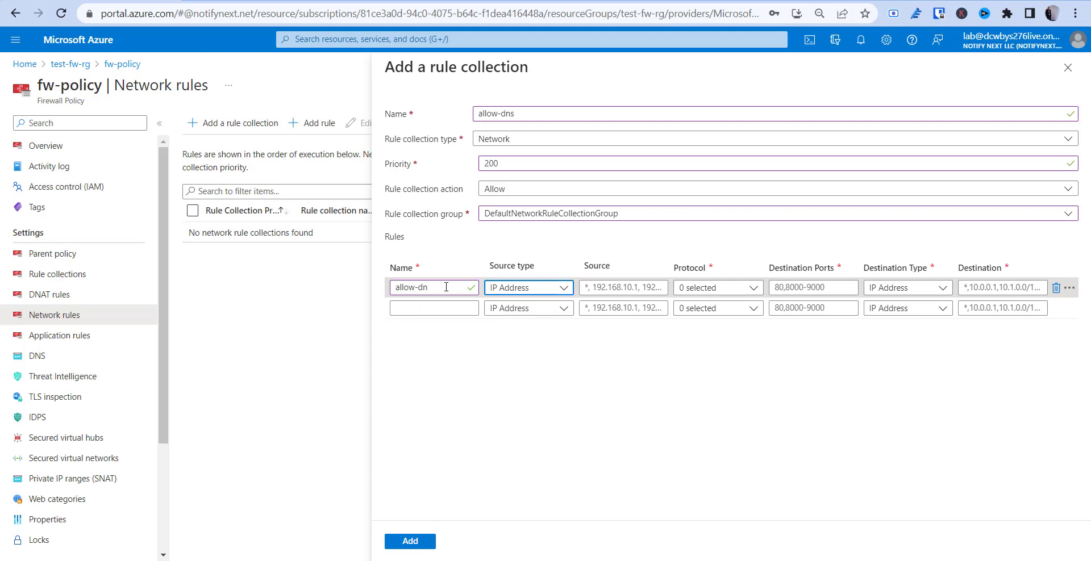
text(10.0.2)
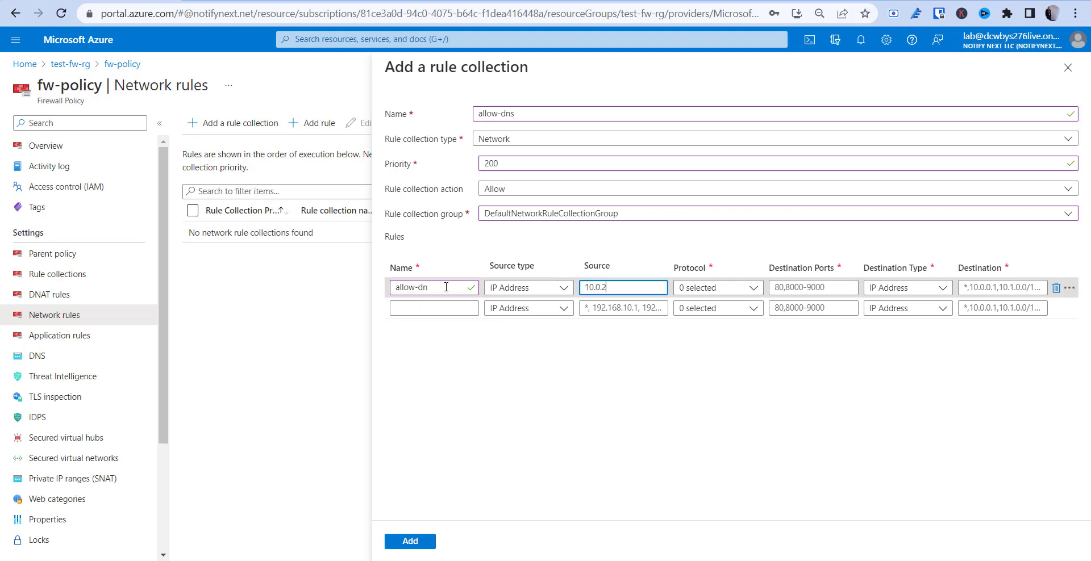
text(.0/24)
key(Tab)
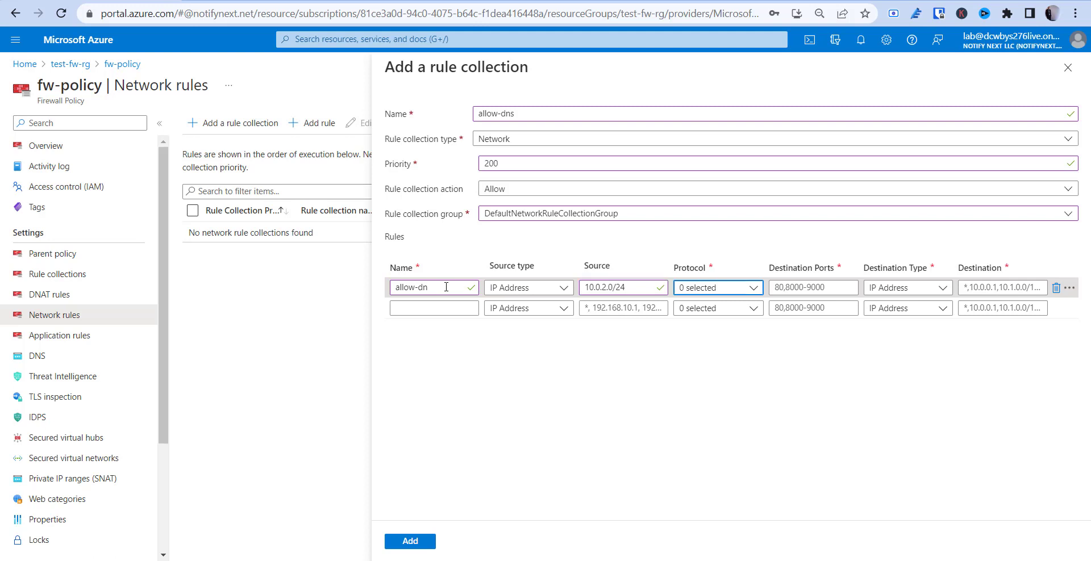
click(711, 291)
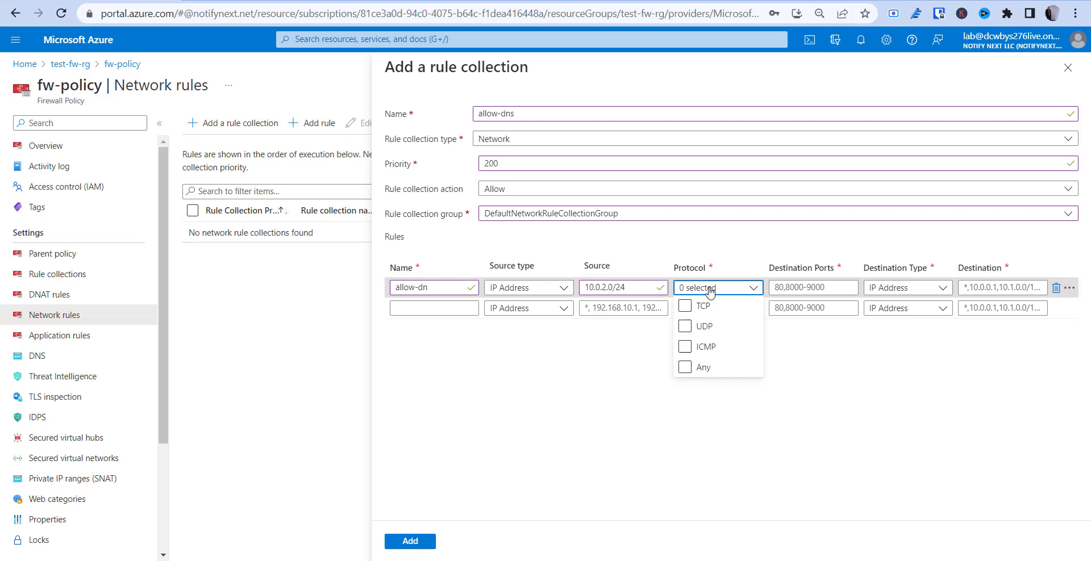
click(685, 327)
Set port 53 and destinations 209.244.0.3, 209.244.0.4, then add the collection
click(803, 286)
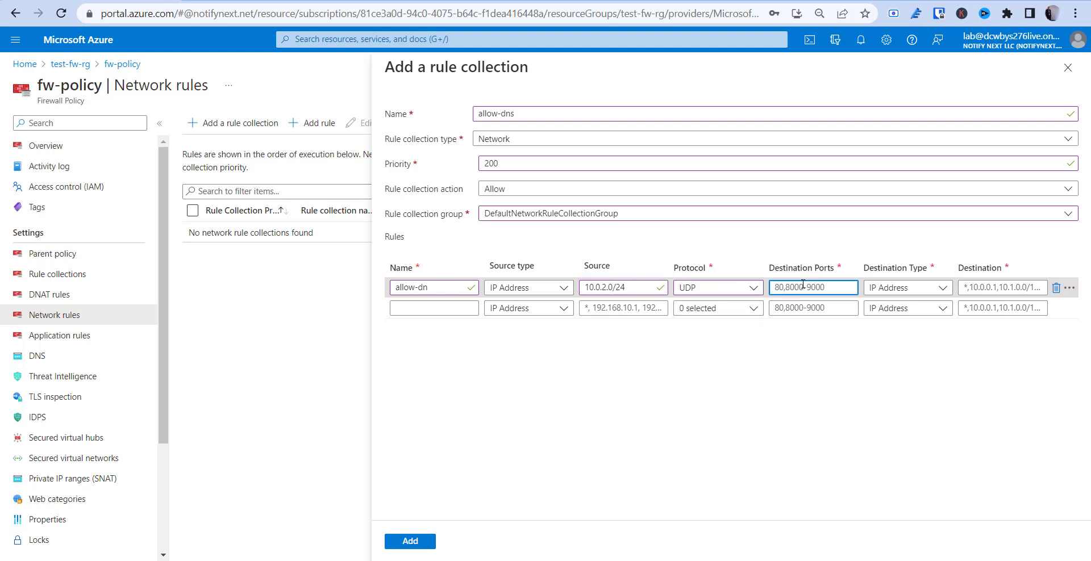
text(53)
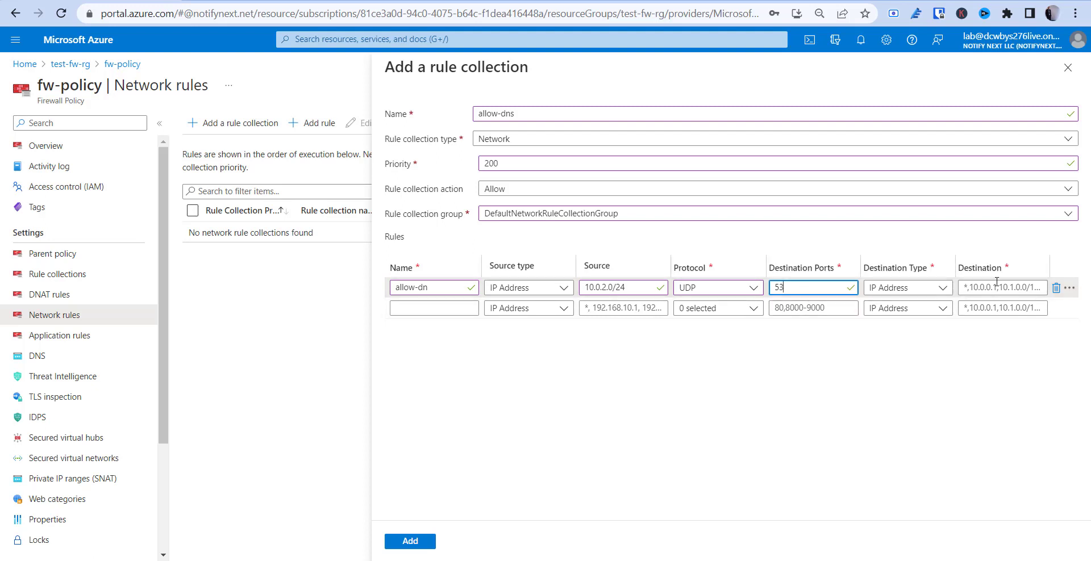
click(999, 288)
text(20)
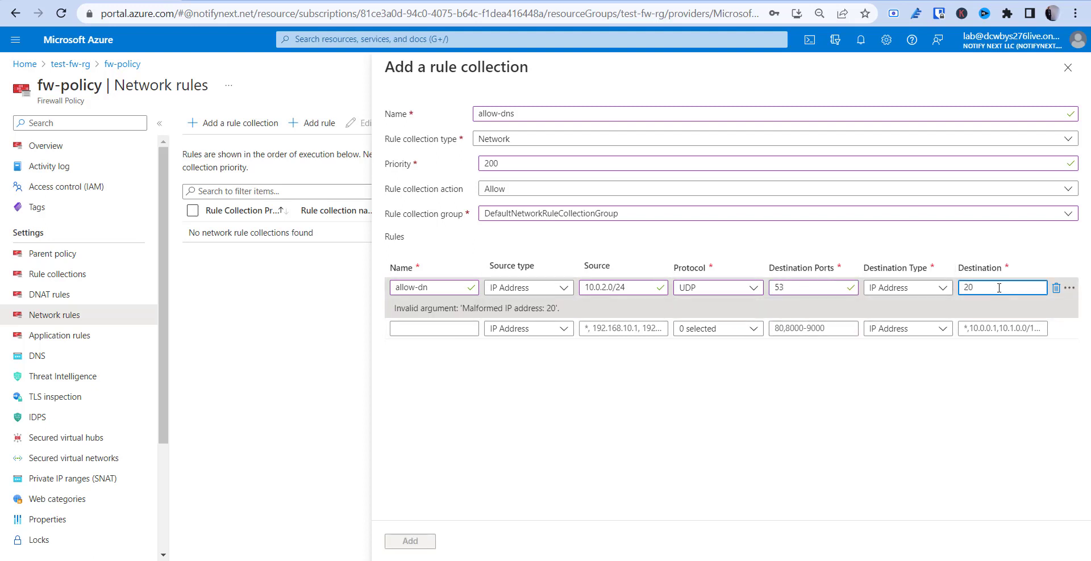
text(9.244.0.3,)
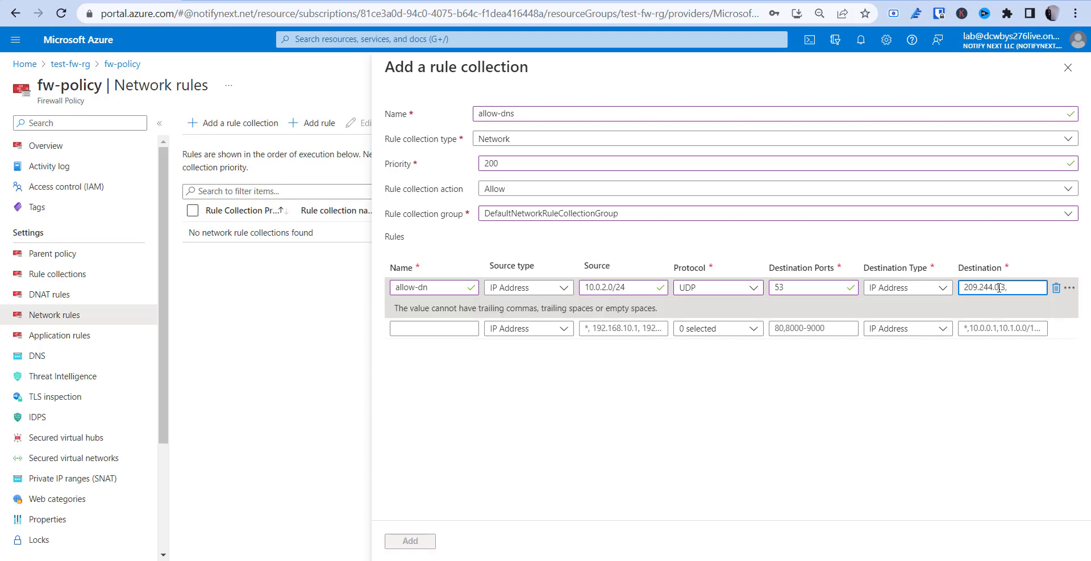
text(2)
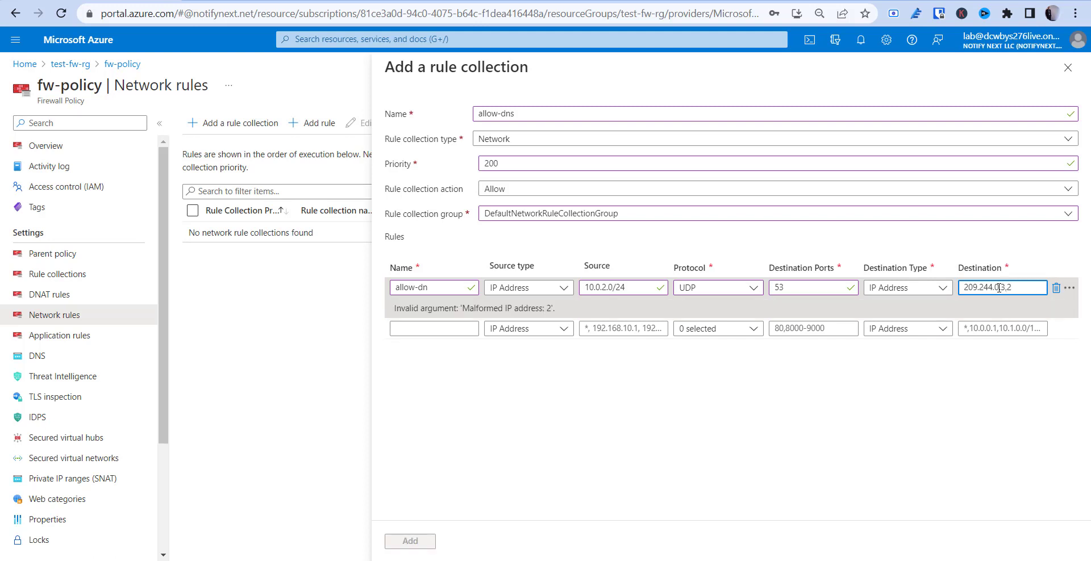
key(BackSpace)
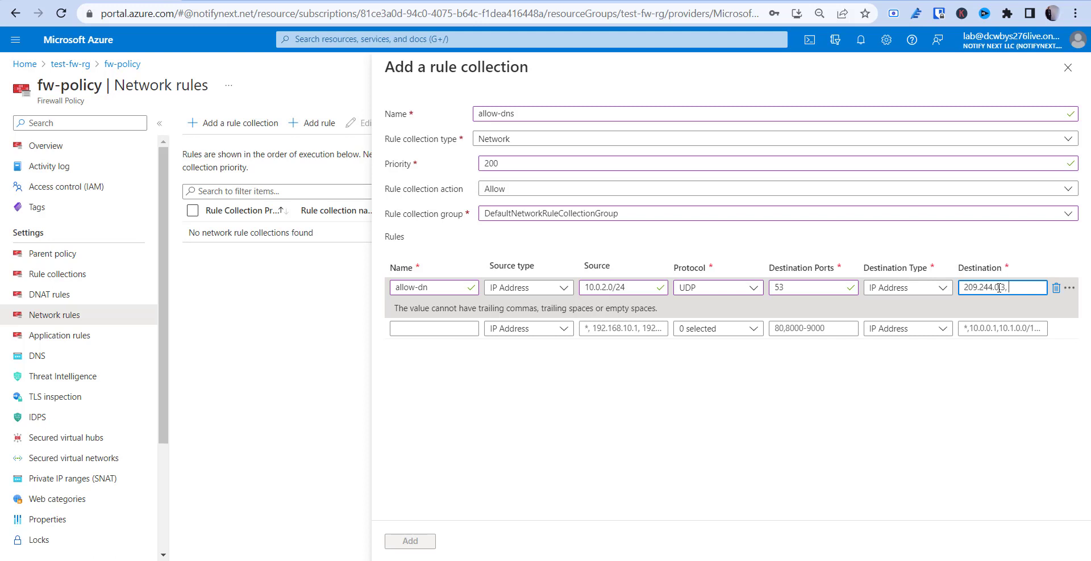
text(244)
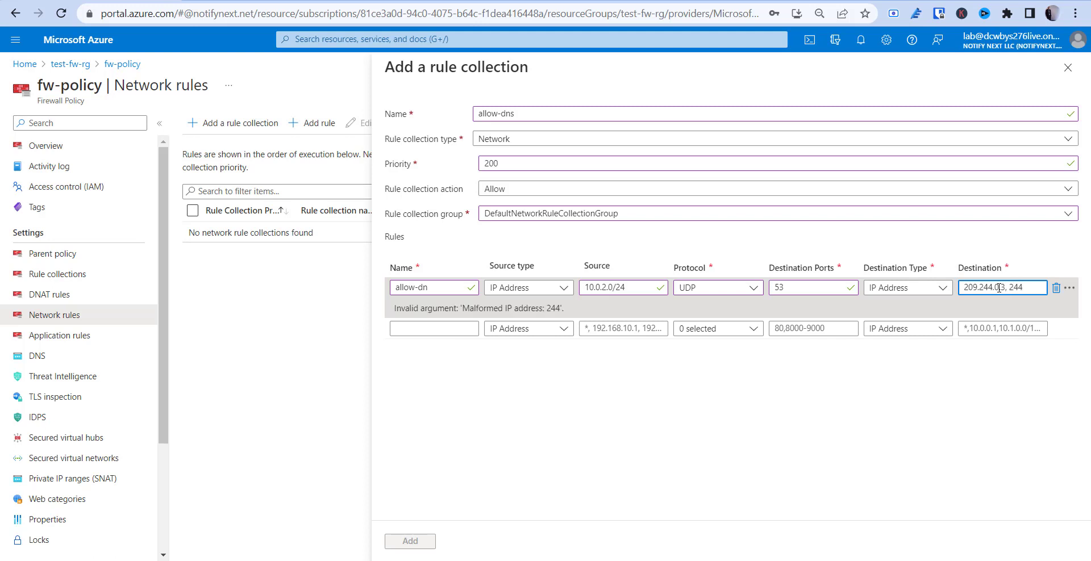
key(BackSpace)
key(BackSpace)
text(09.244.0.4)
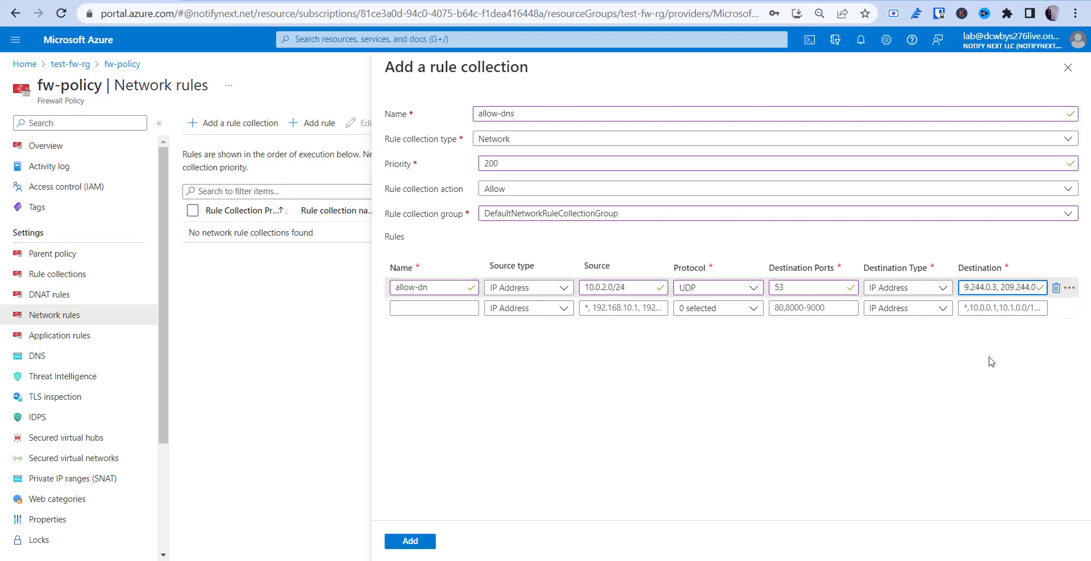
click(920, 360)
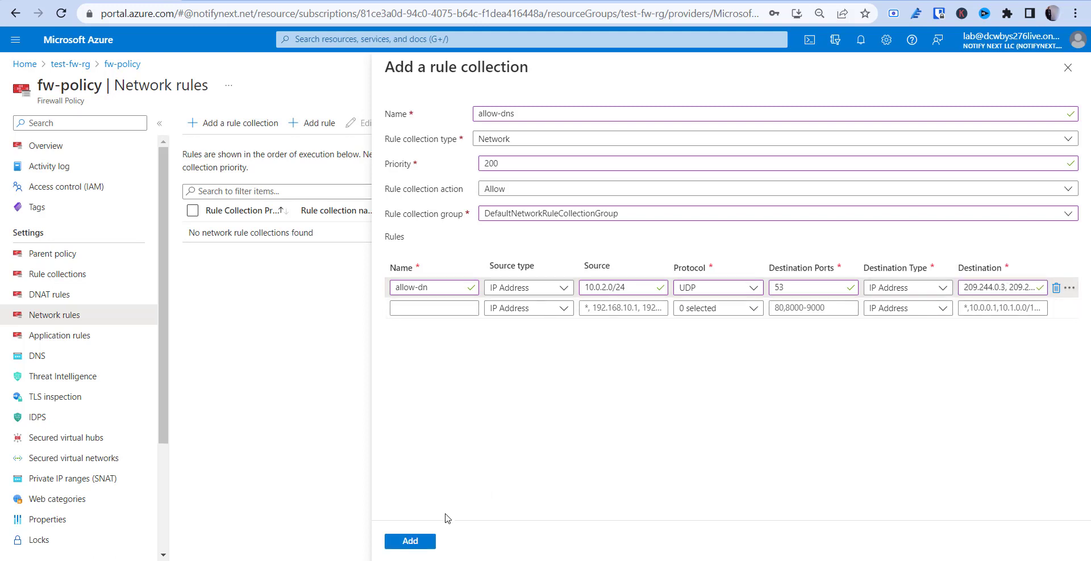
click(418, 542)
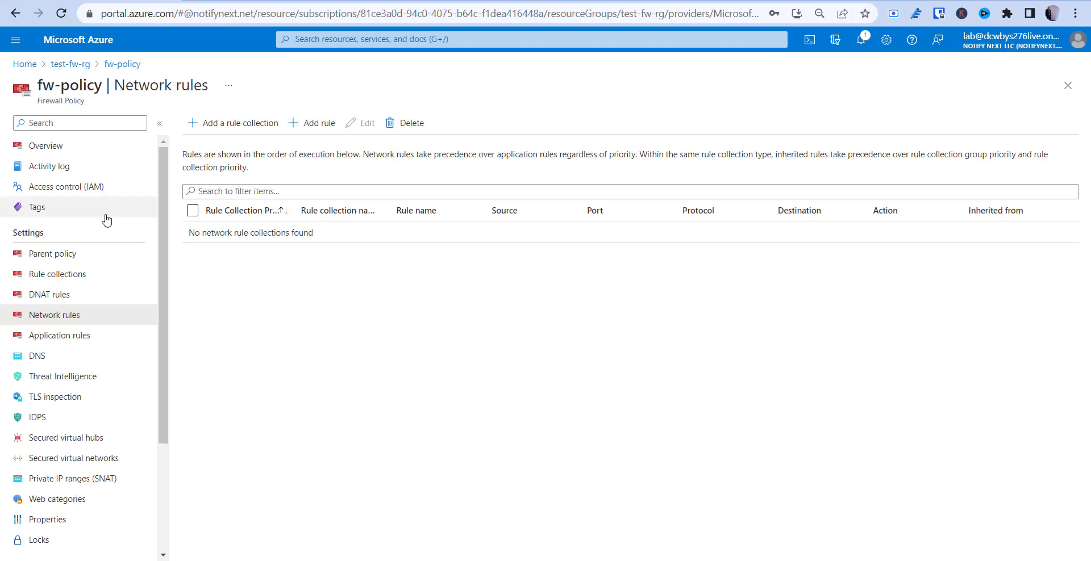
Go to DNAT rules in the fw-policy sidebar
click(67, 294)
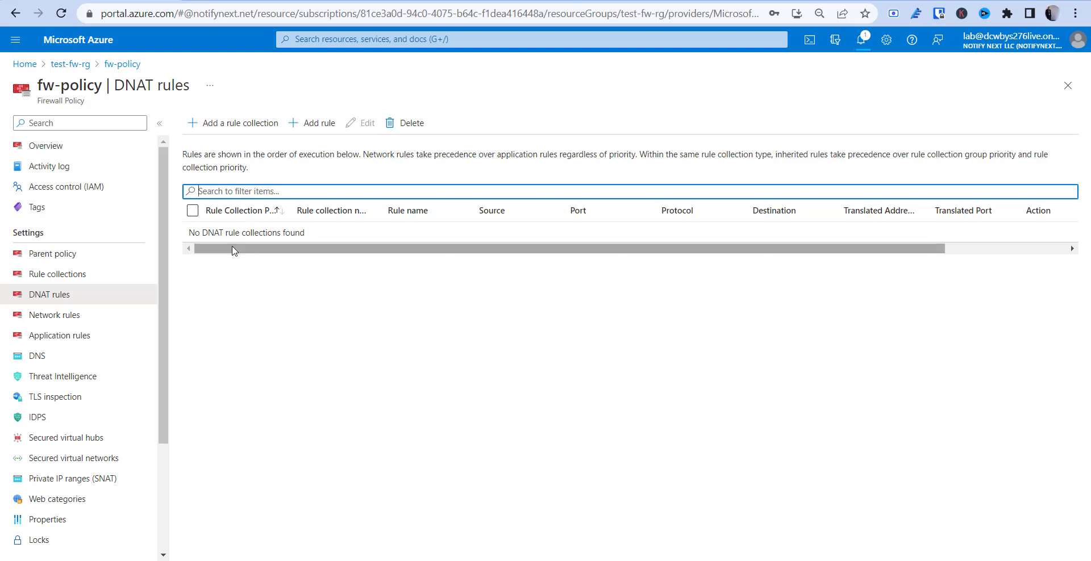
Start DNAT collection allow-rdp at priority 200 in DefaultDnatRuleCollectionGroup
drag(232, 251, 212, 282)
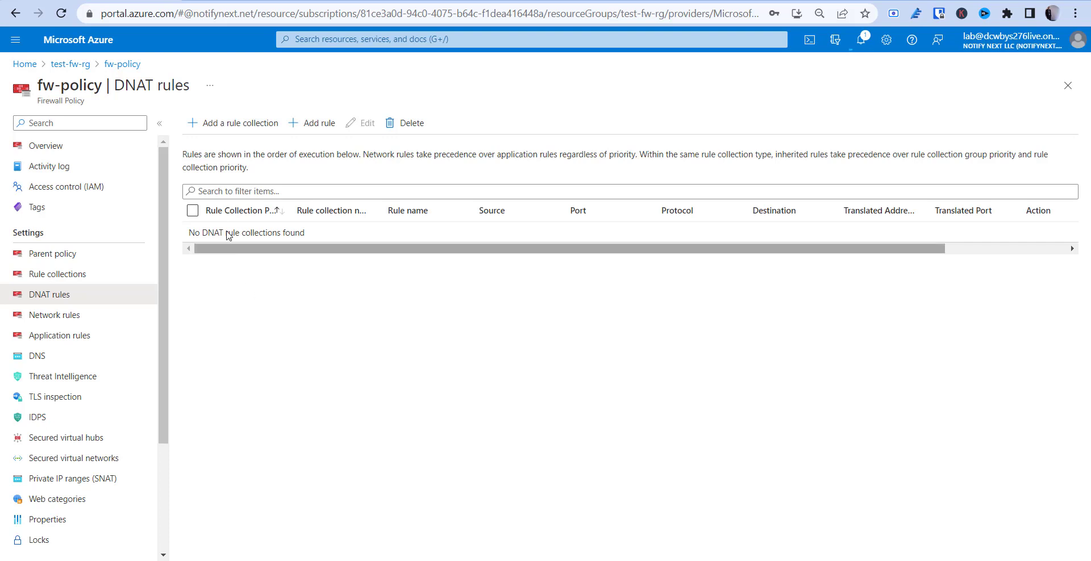
click(212, 128)
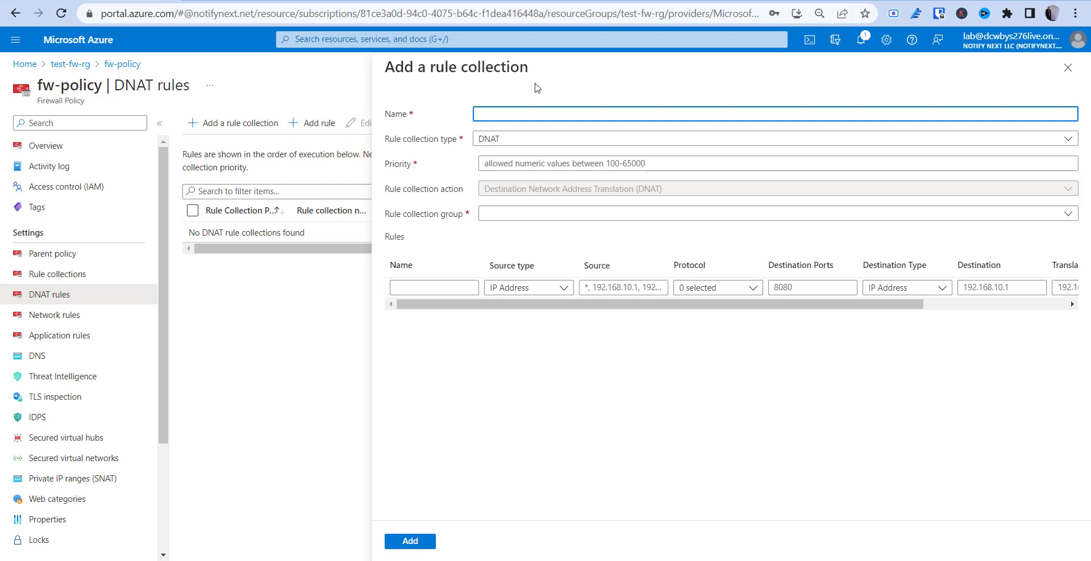
text(ow-rdp)
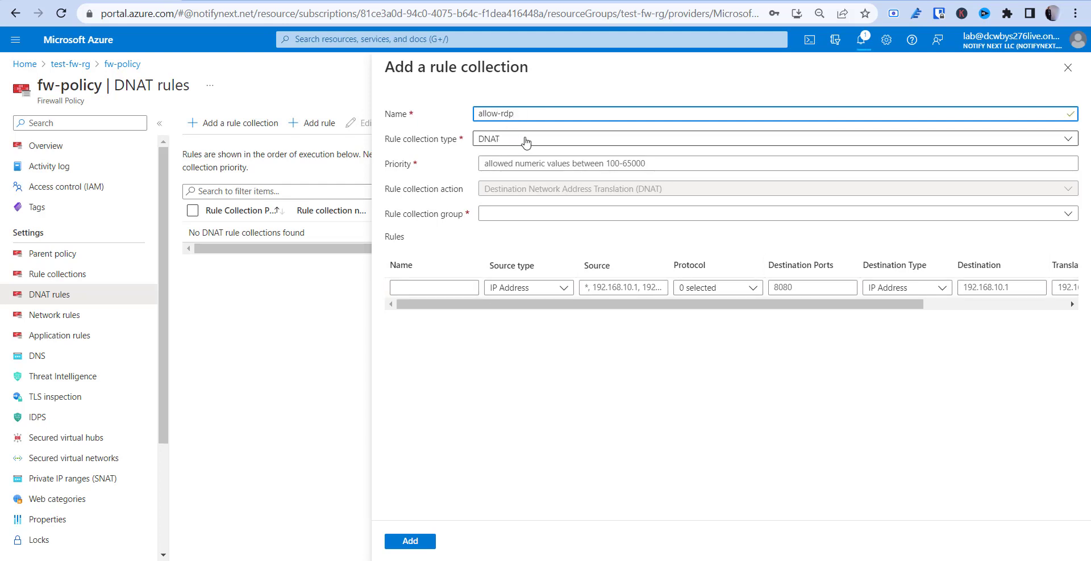
click(530, 164)
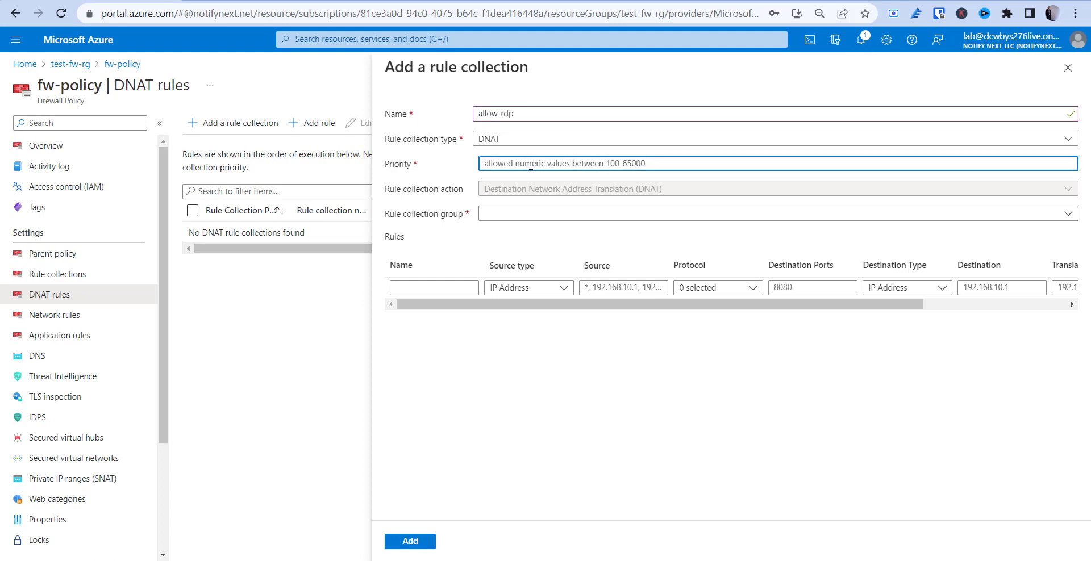
text(200)
click(540, 216)
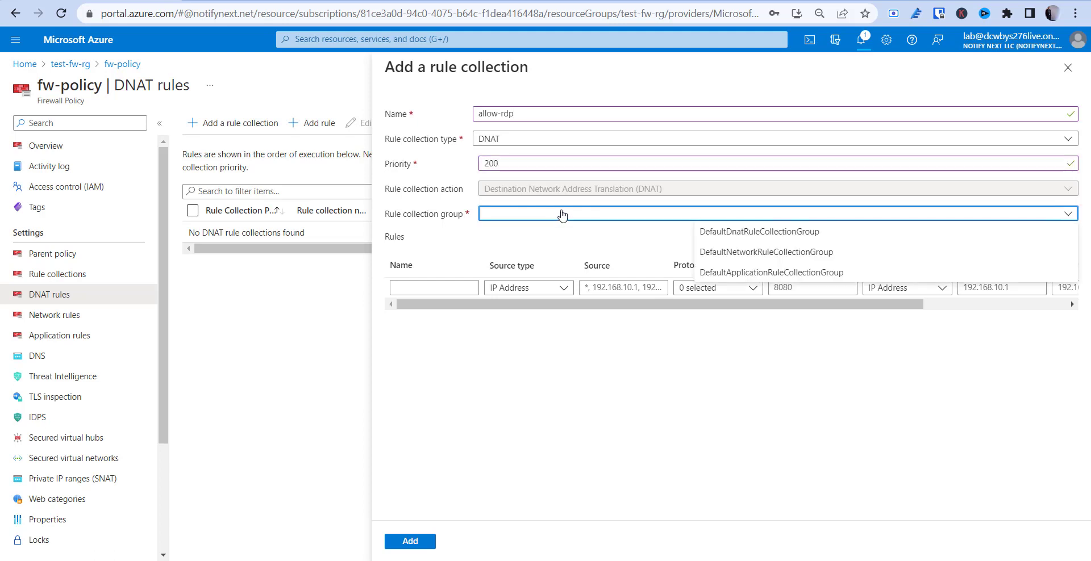
click(752, 234)
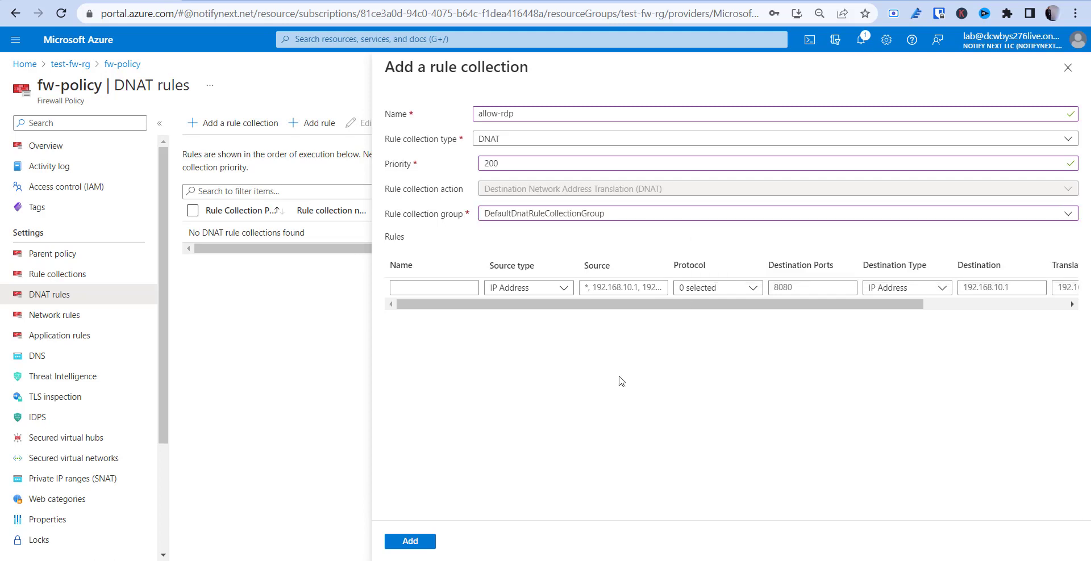
Add rule allow-rdp: source *, TCP, destination port 3389, destination type IP Address
click(428, 288)
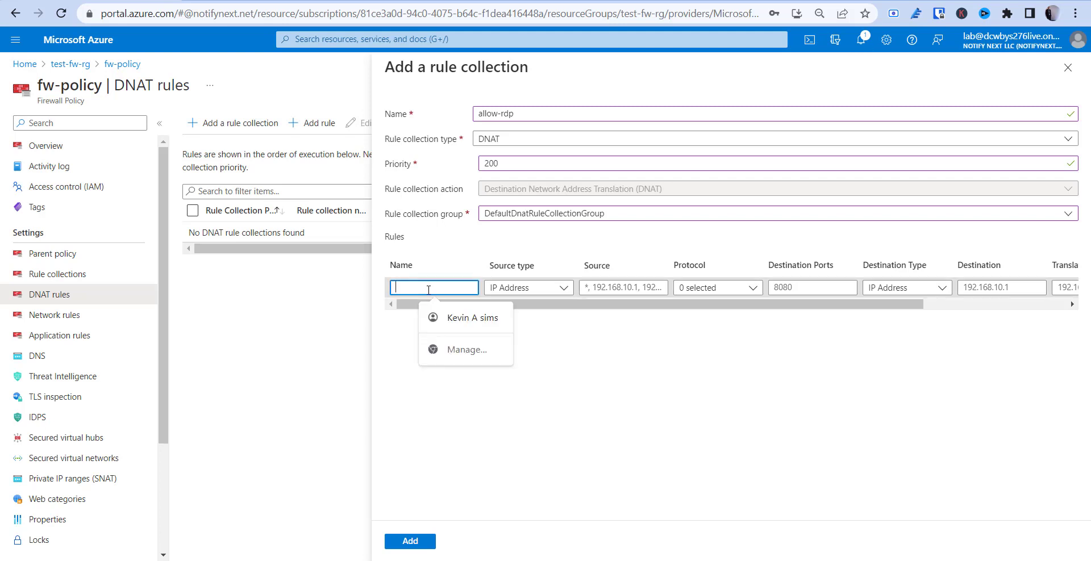
text(allow-rdp)
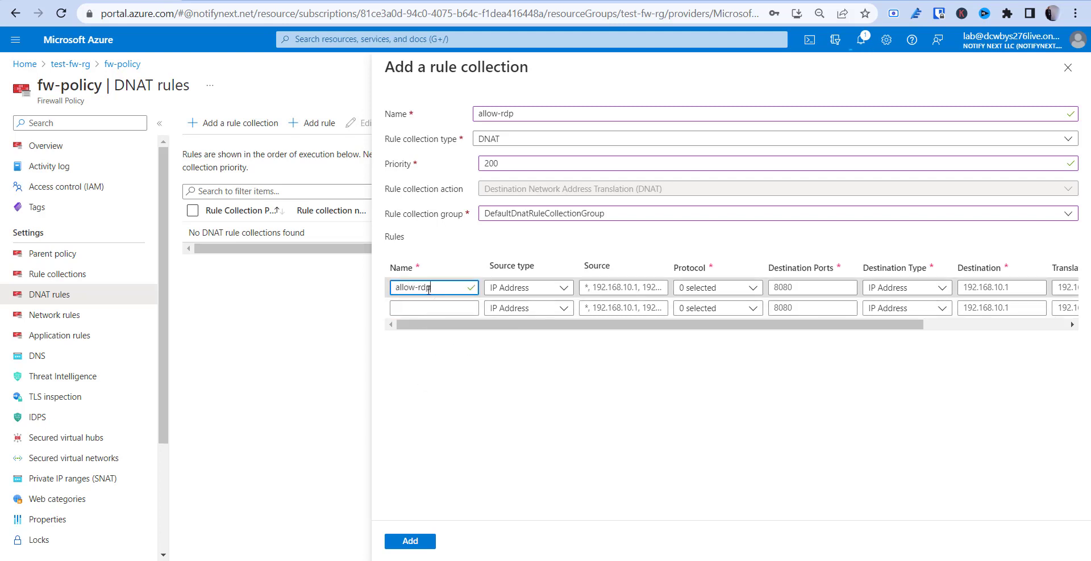
click(622, 288)
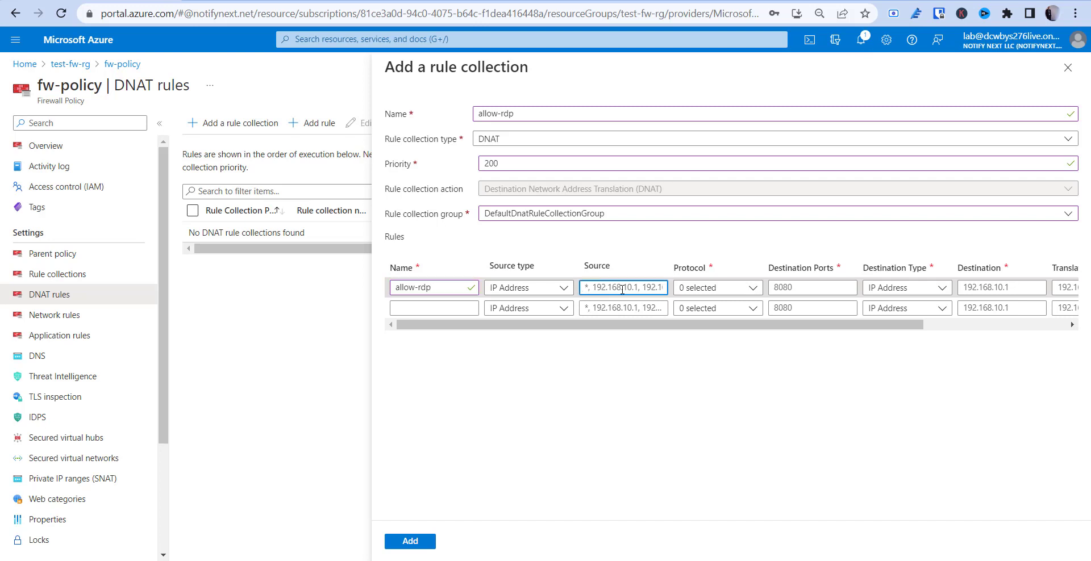
text(*)
click(748, 291)
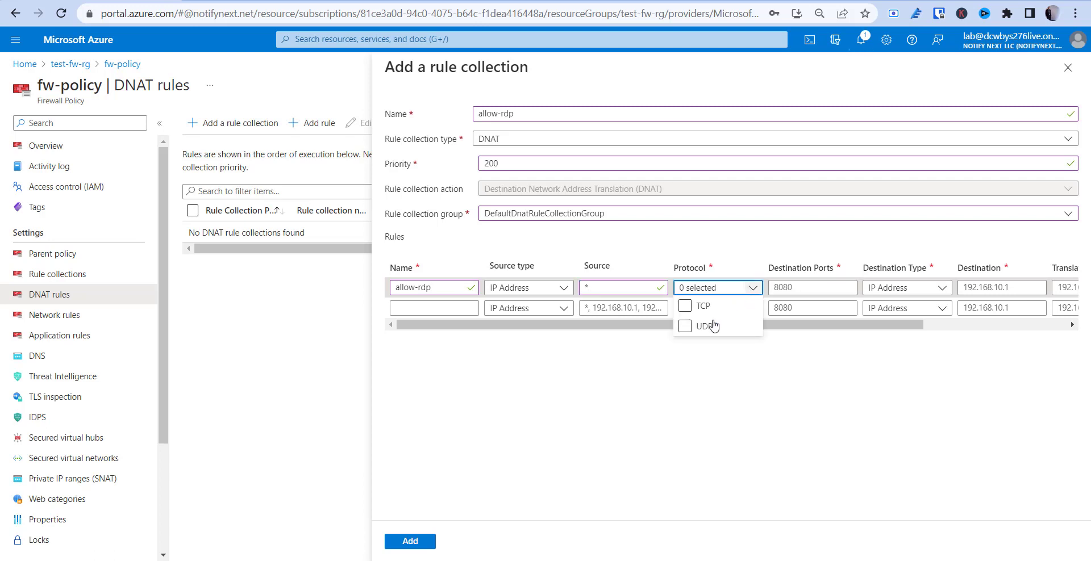
click(685, 307)
click(797, 288)
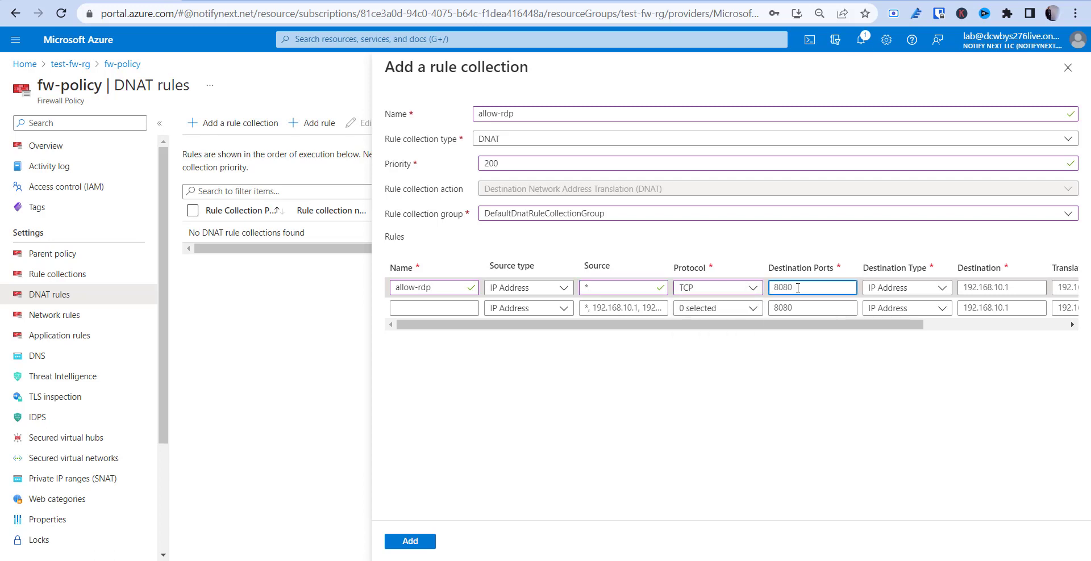
text(3389)
click(801, 360)
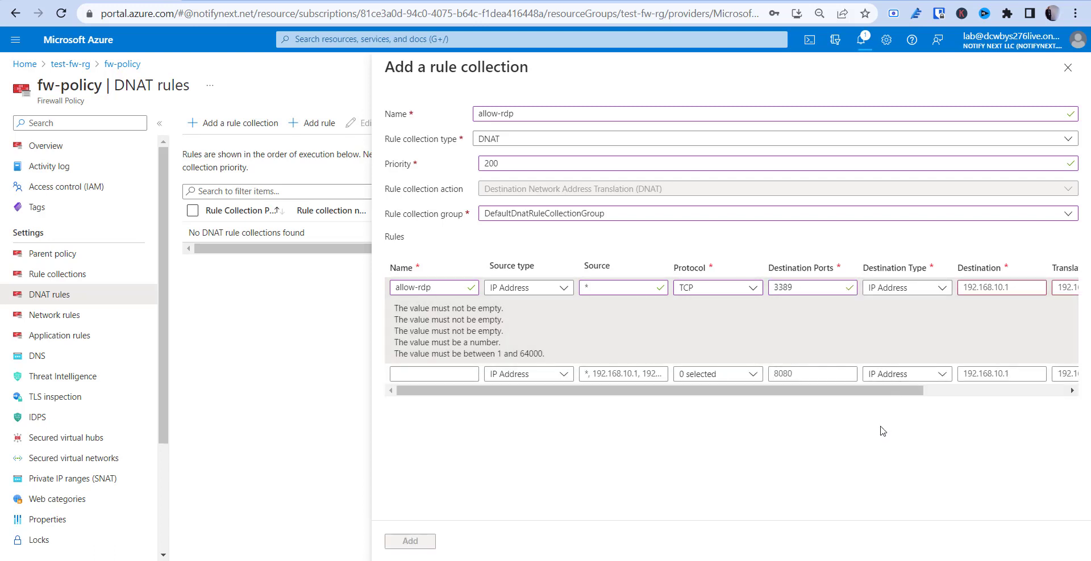
click(946, 291)
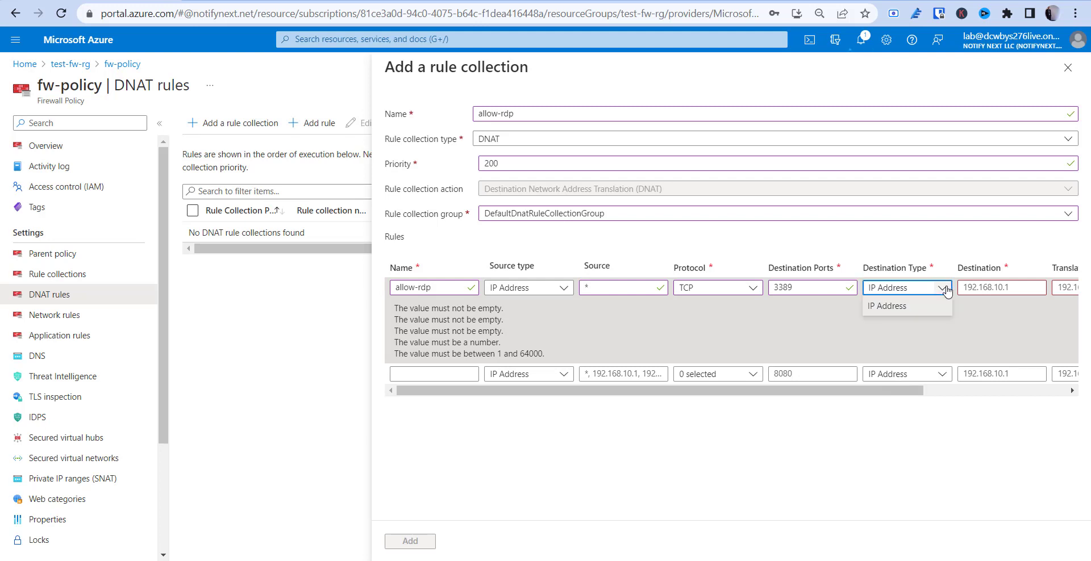
click(920, 314)
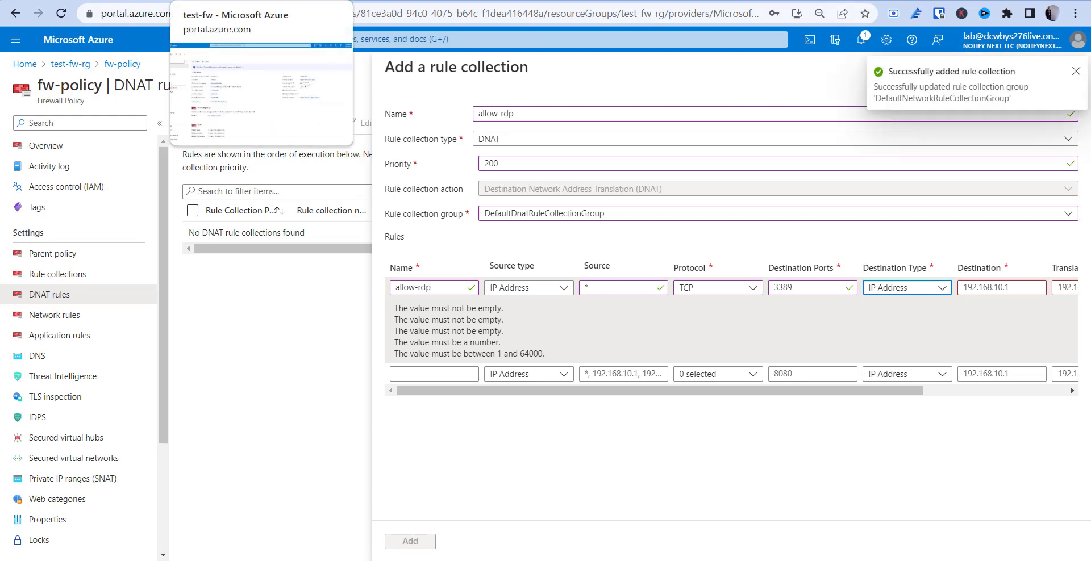
Copy the firewall's public IP 4.236.161.218 from the fw-pip page
click(238, 0)
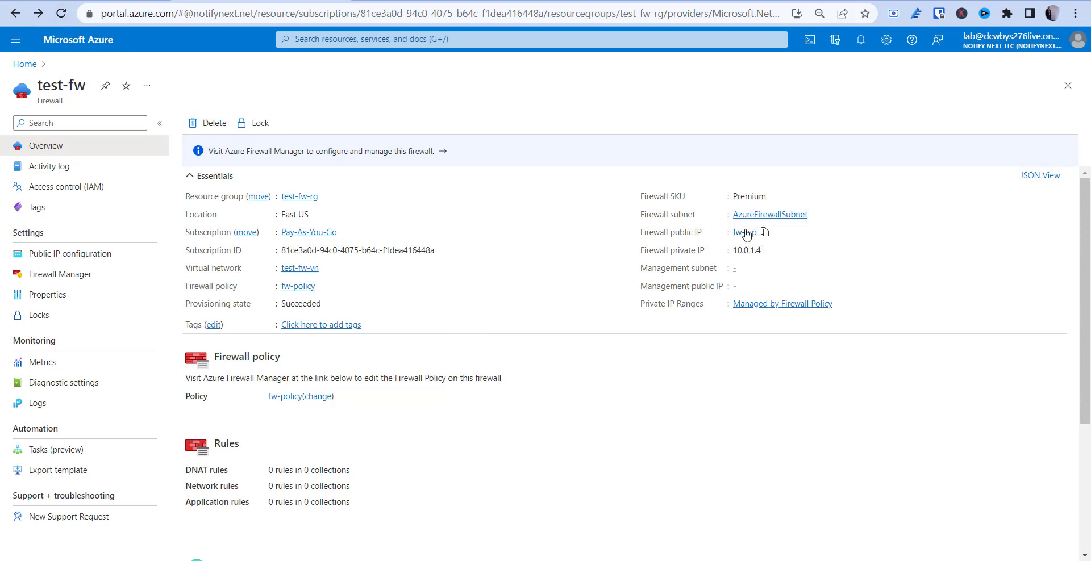
click(741, 232)
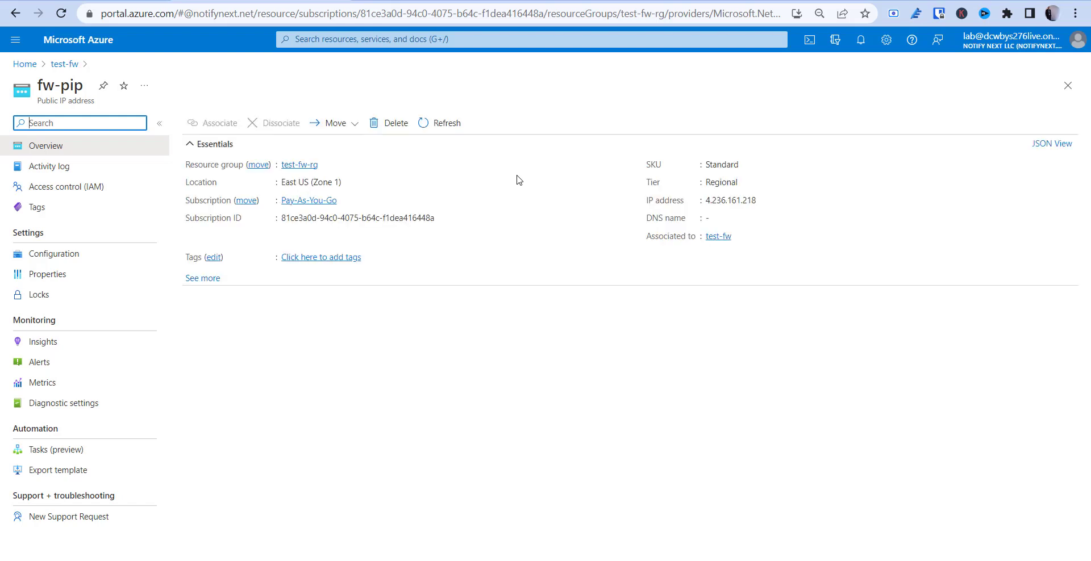
double_click(736, 199)
right_click(746, 199)
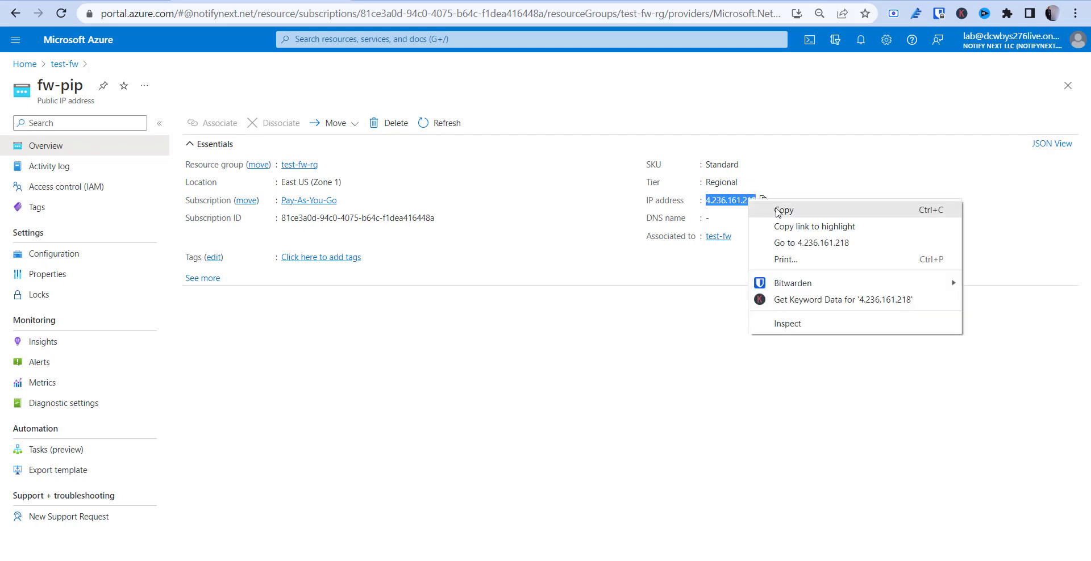
click(778, 208)
Paste 4.236.161.218 as the DNAT rule's destination address
key(alt+Tab)
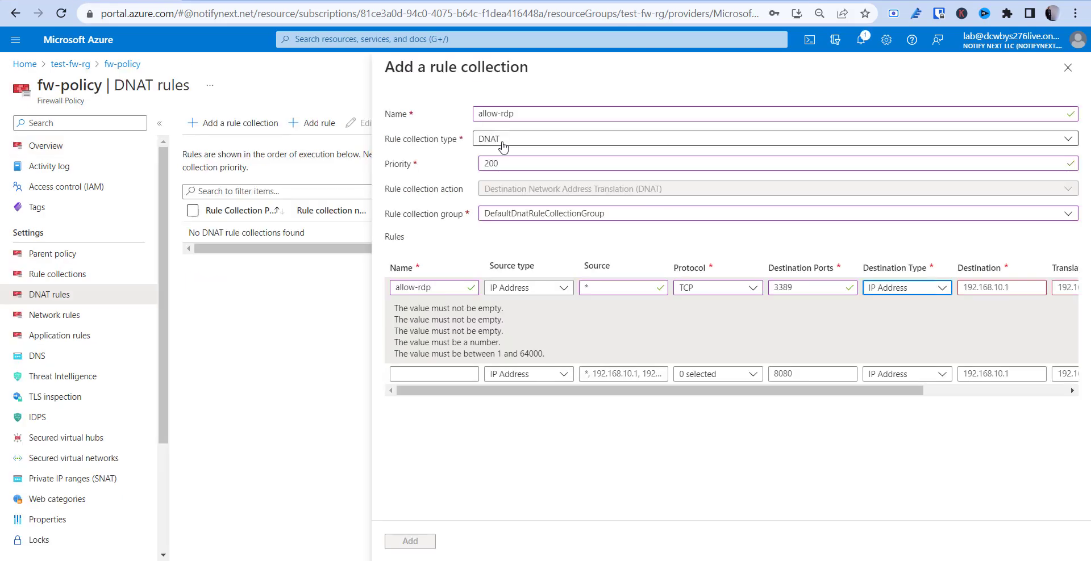
click(1010, 288)
key(ctrl+v)
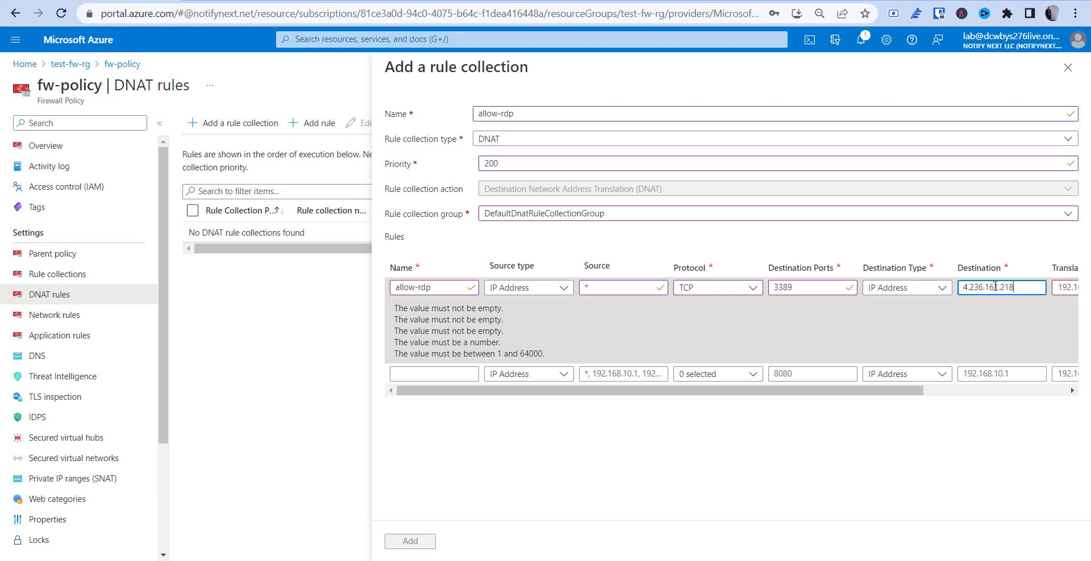
drag(900, 379, 1039, 374)
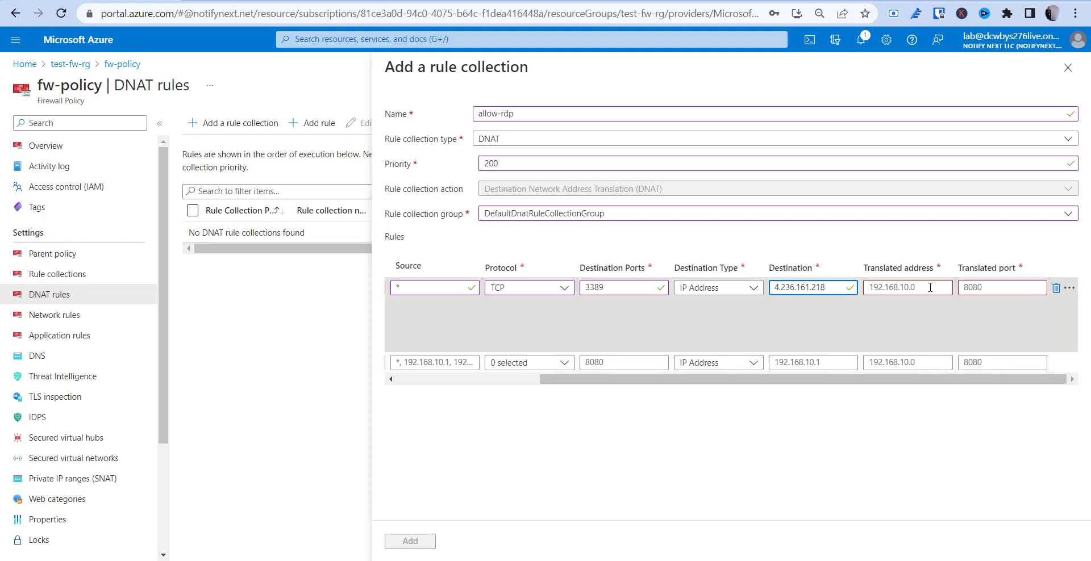
click(211, 0)
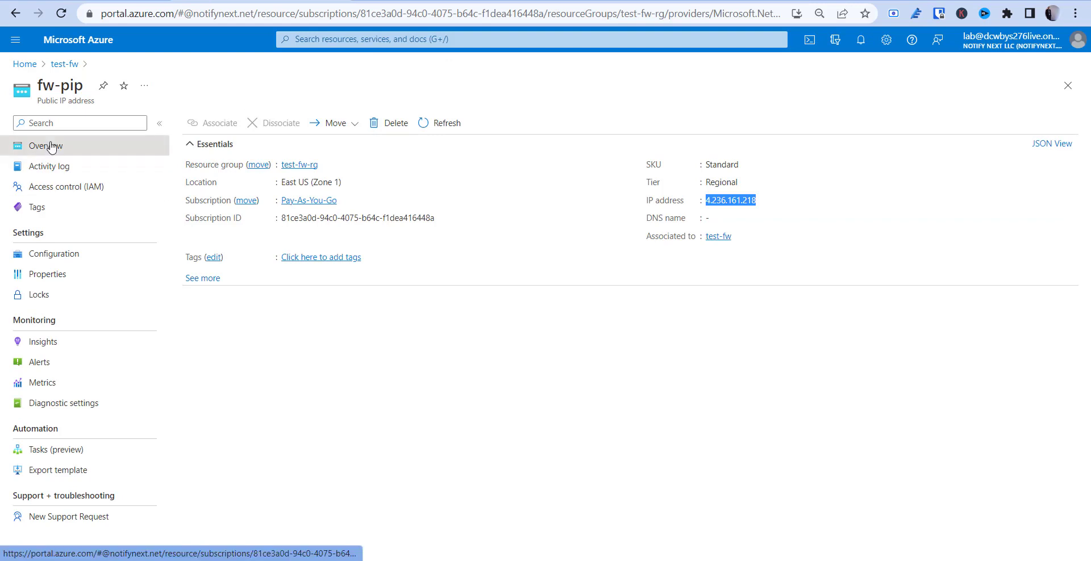
Copy test-vm's private IP 10.0.2.4 from its overview
click(25, 64)
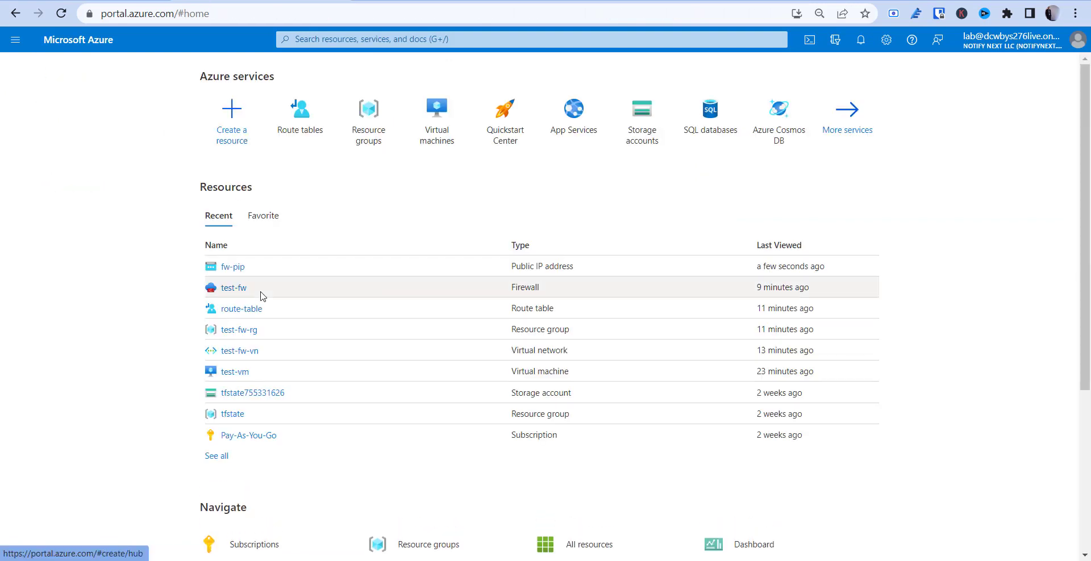
click(234, 373)
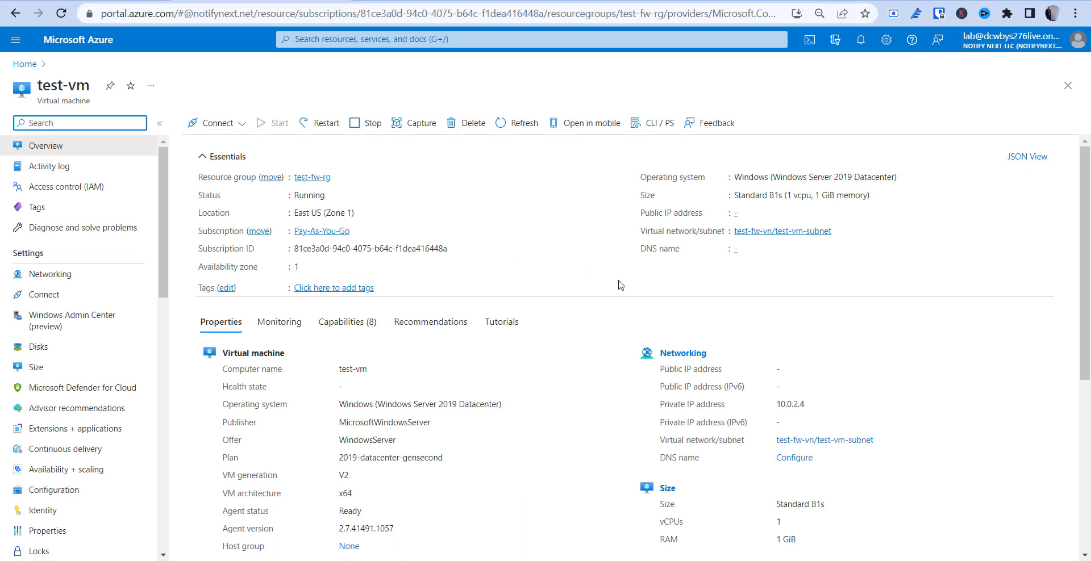
double_click(796, 405)
click(793, 402)
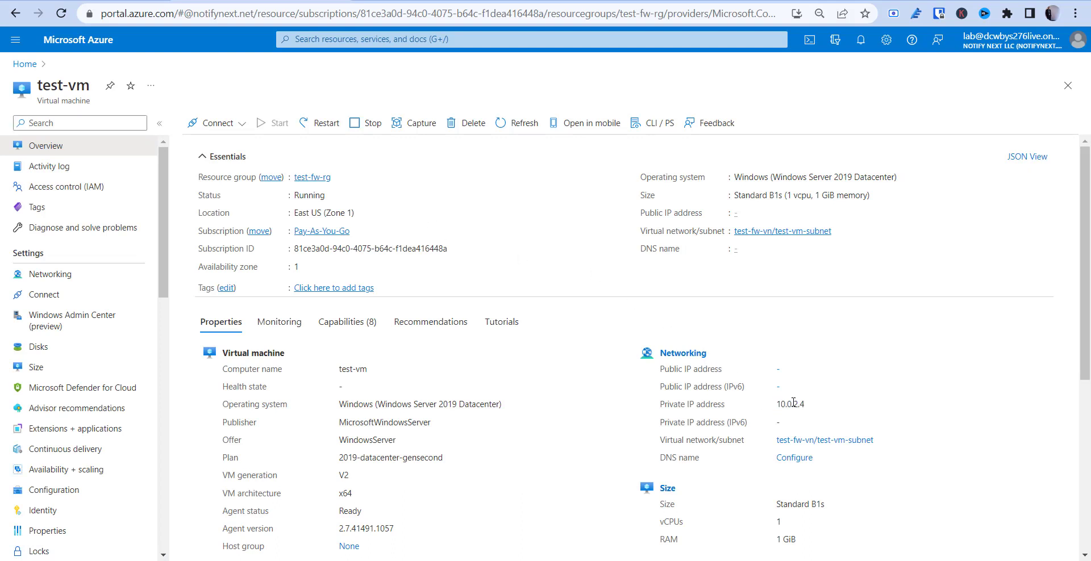
double_click(788, 403)
Set translated address 10.0.2.4 and port 3389, then add the allow-rdp collection
click(131, 1)
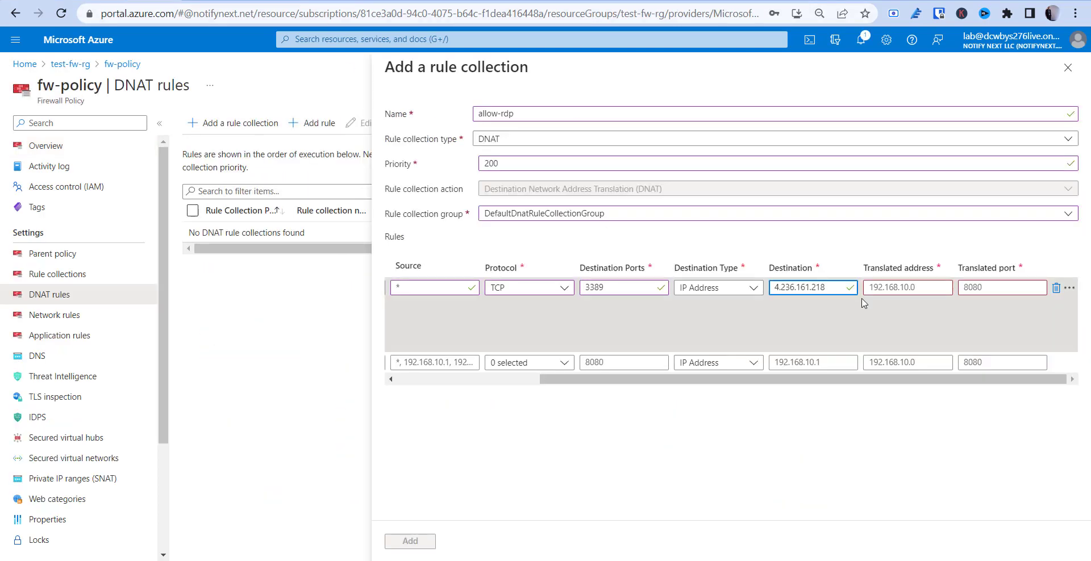
click(930, 294)
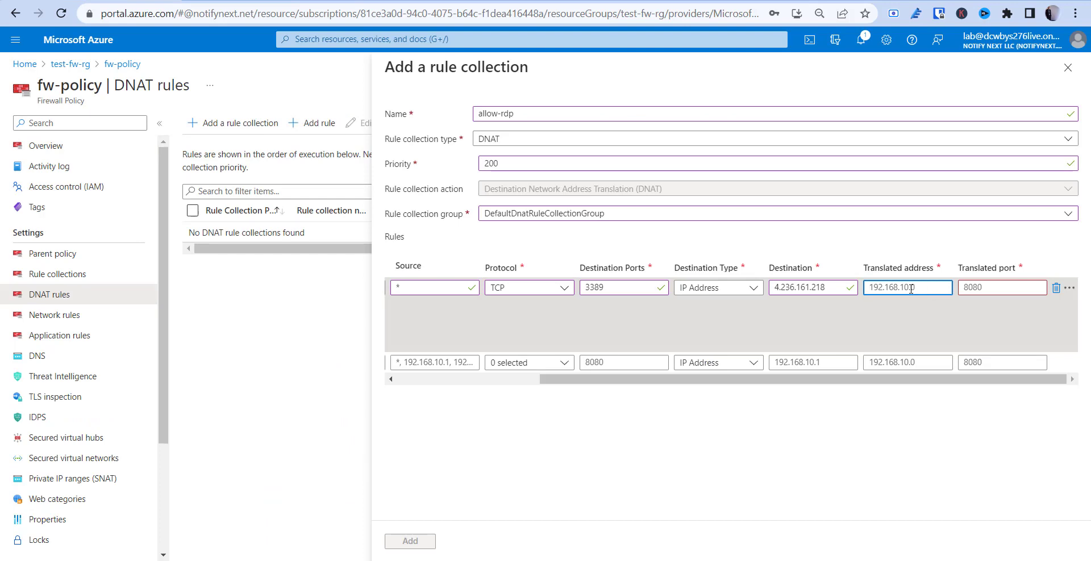
click(287, 3)
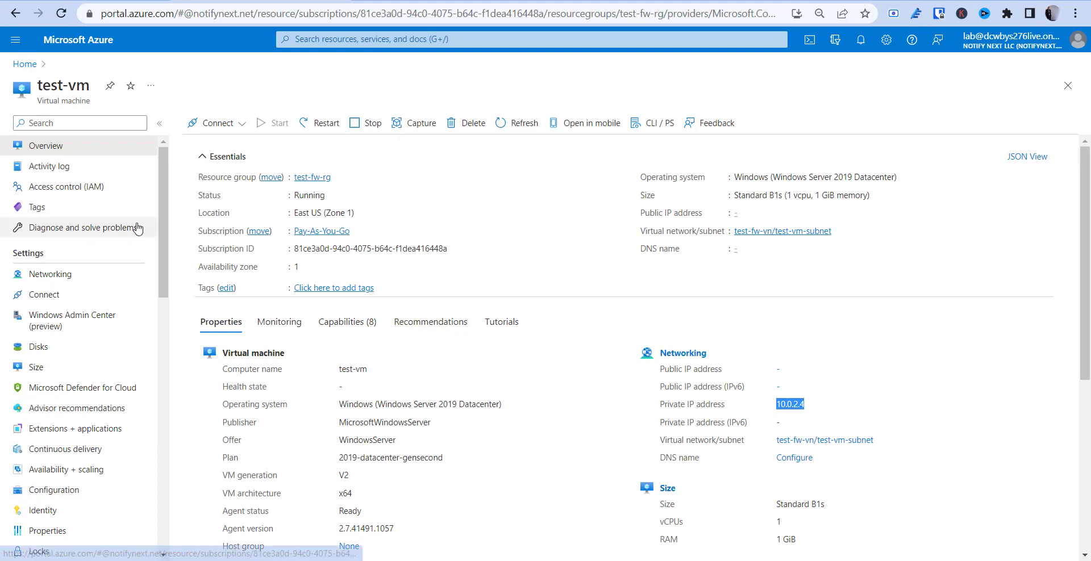
click(61, 2)
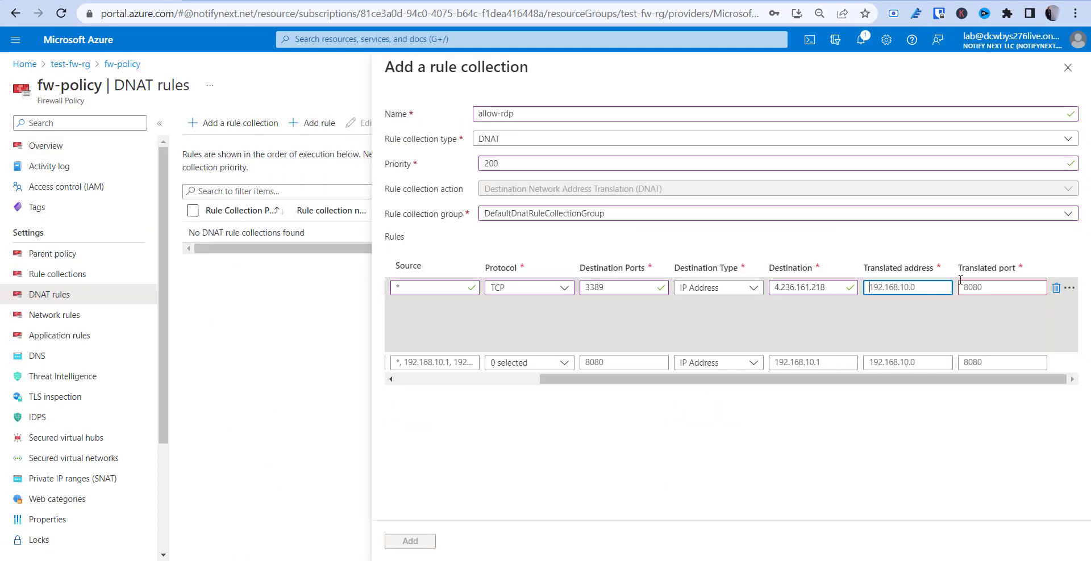
key(ctrl+v)
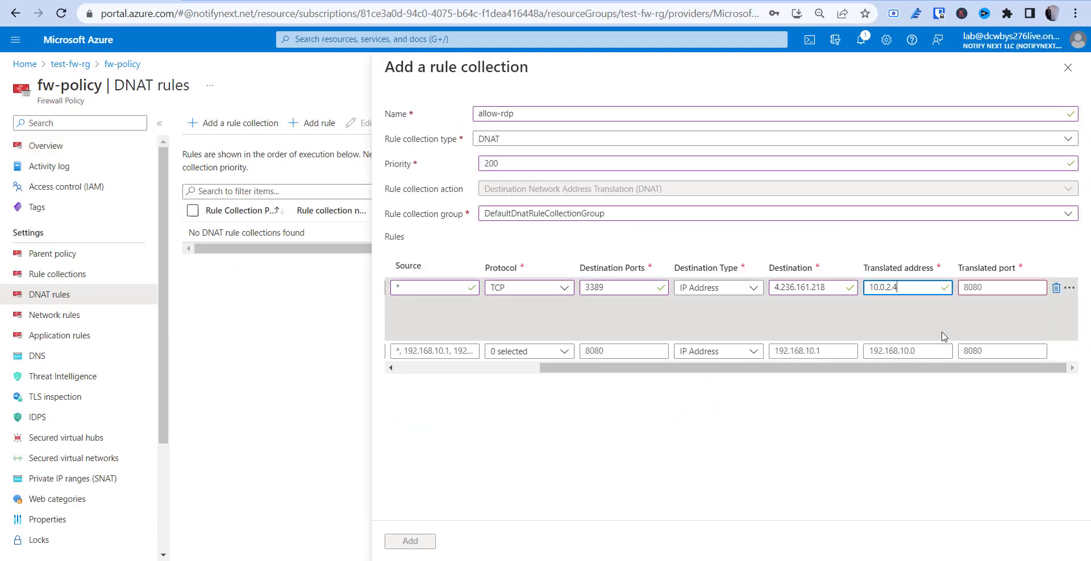
click(1002, 288)
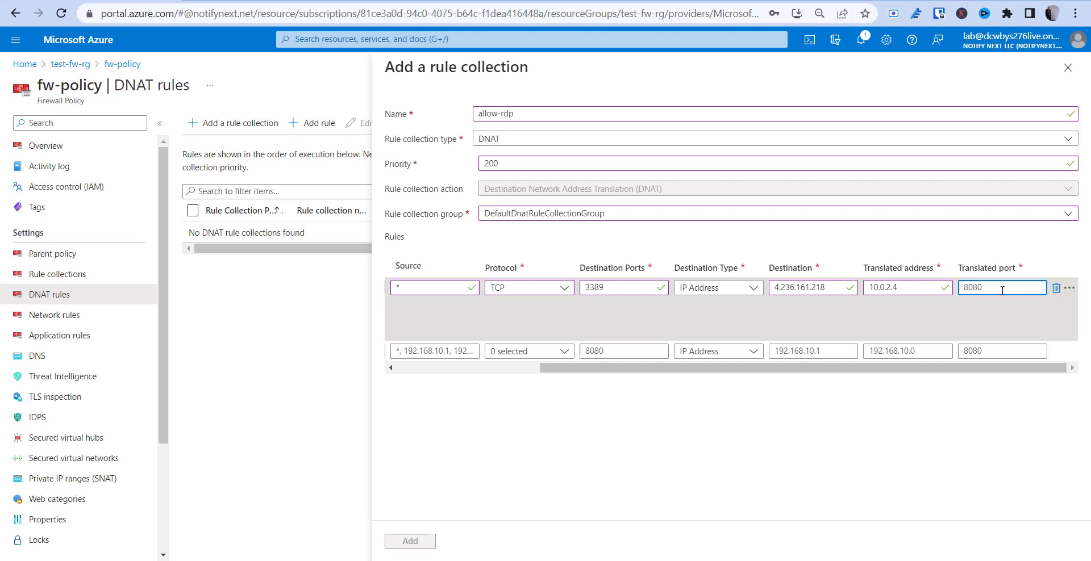
text(3389)
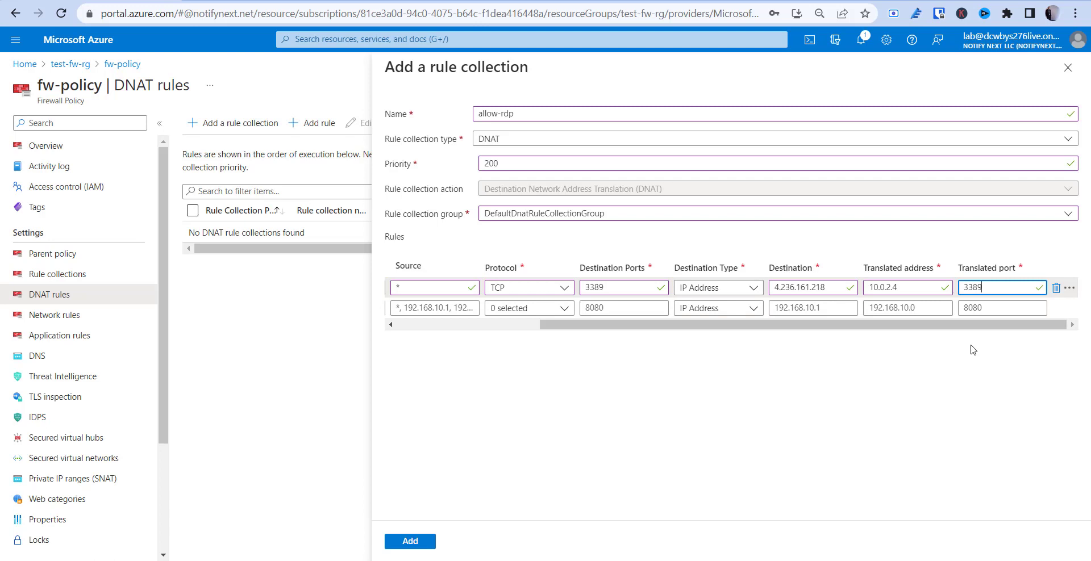
click(880, 369)
click(420, 544)
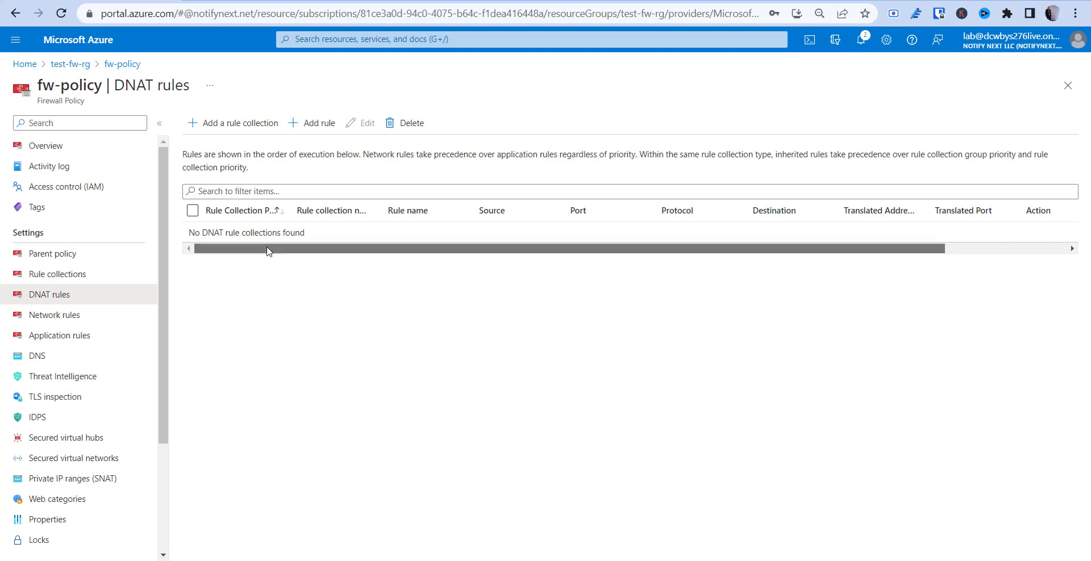
Go from Home to test-vm's Networking and open interface test-vm787_z1
drag(253, 248, 214, 285)
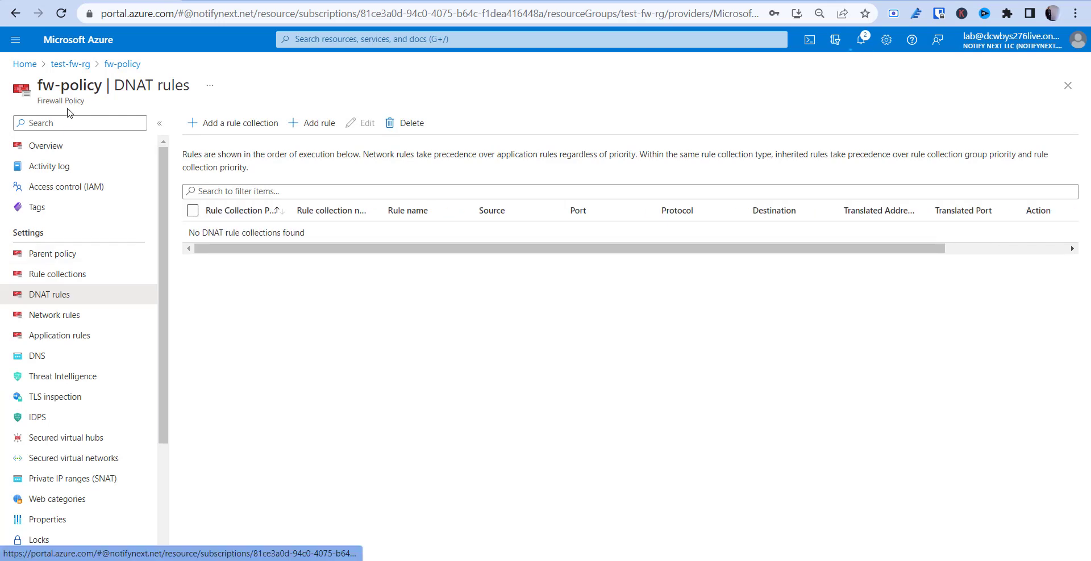
click(24, 65)
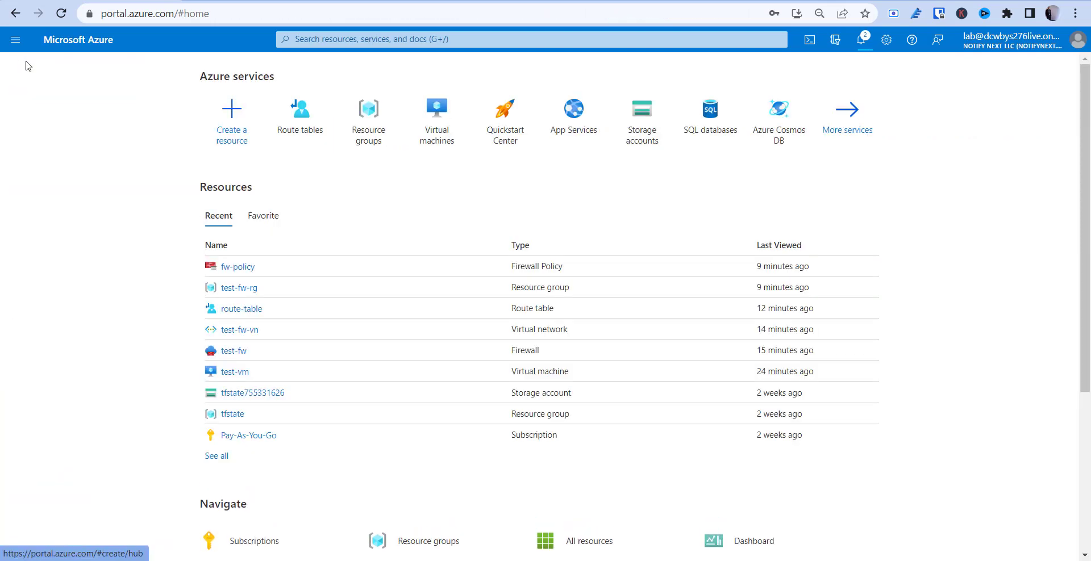
click(235, 372)
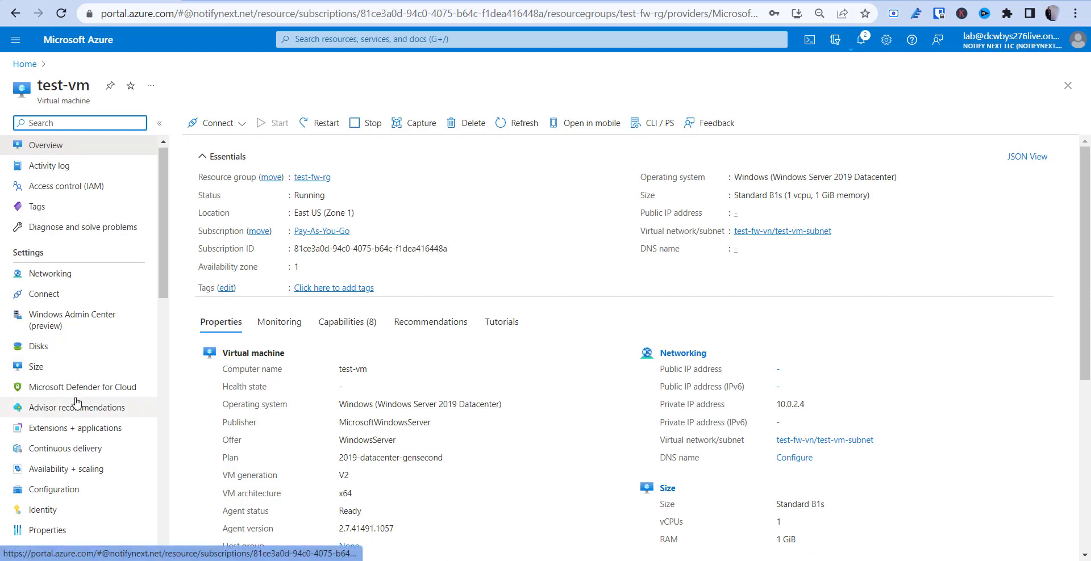
scroll(76, 402, down, 2)
scroll(77, 402, down, 5)
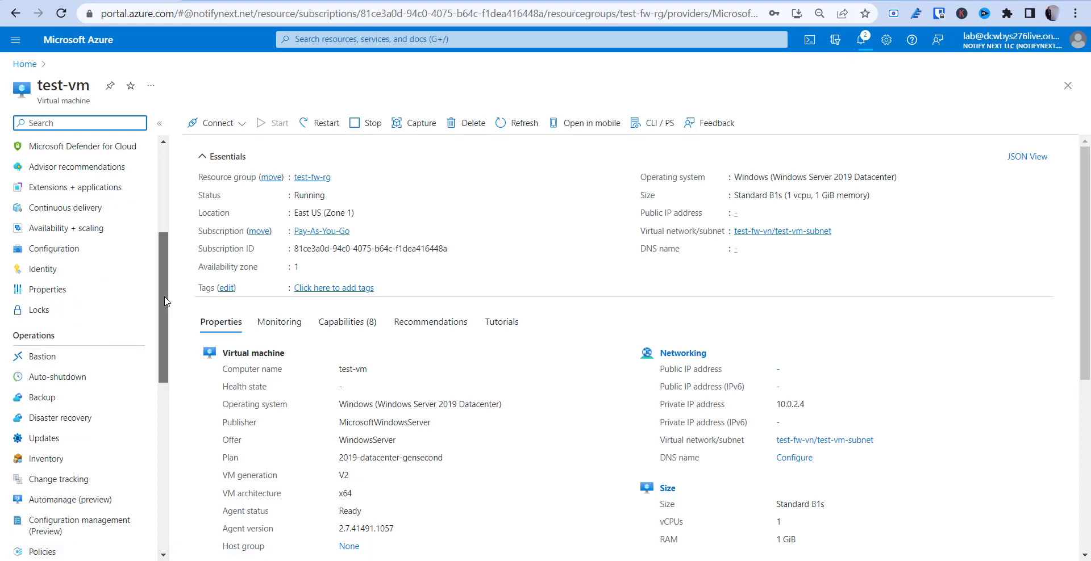
drag(165, 360, 147, 490)
drag(152, 446, 188, 217)
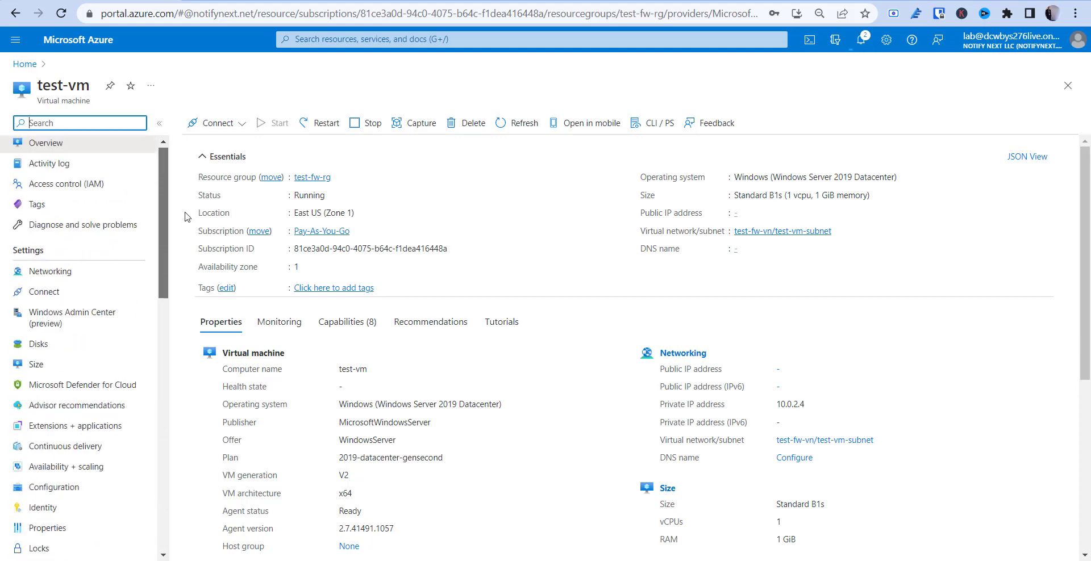
click(90, 270)
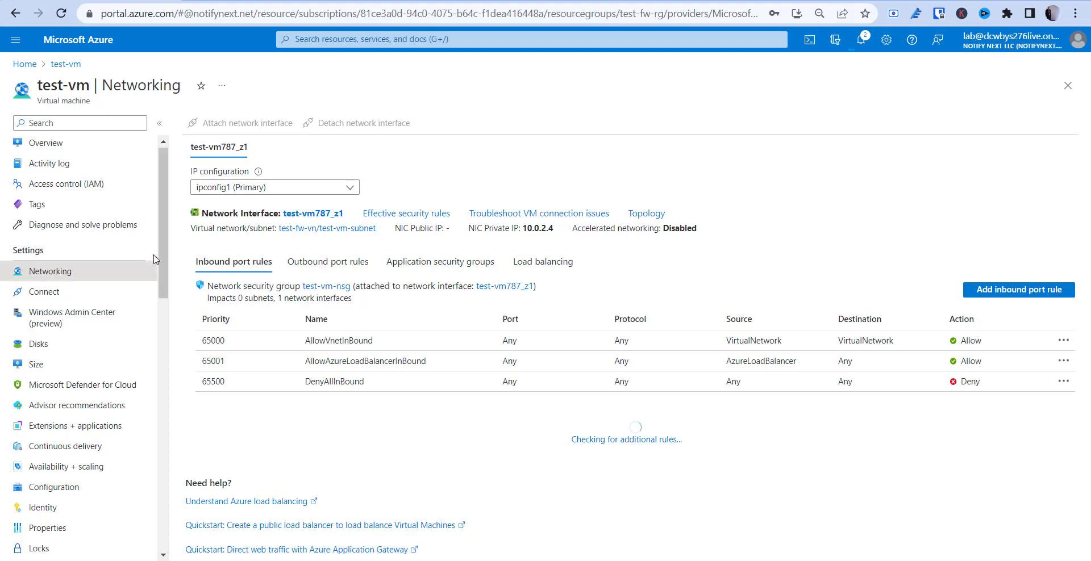
drag(162, 253, 174, 431)
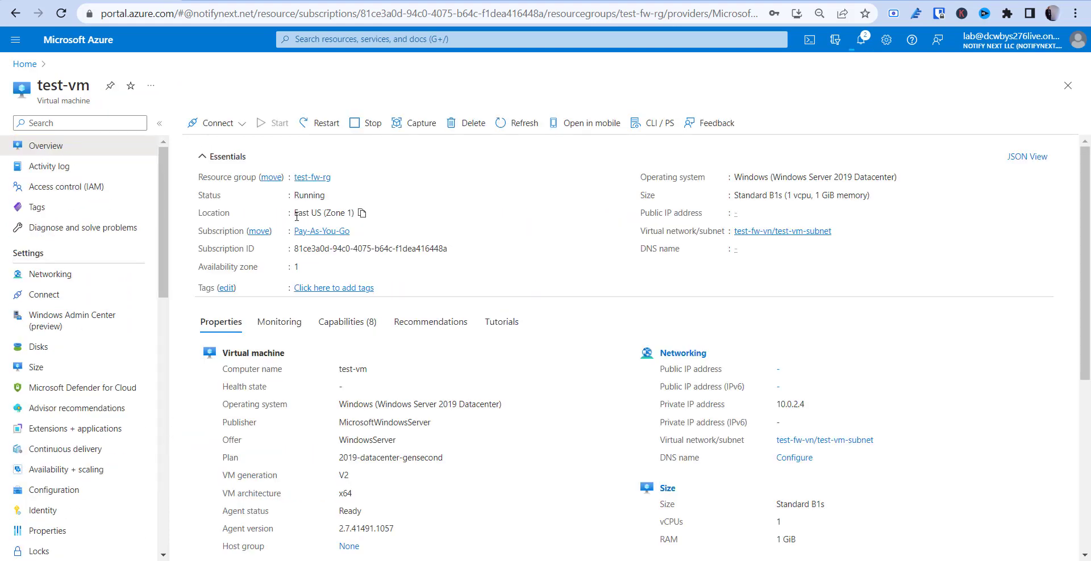
scroll(296, 220, down, 4)
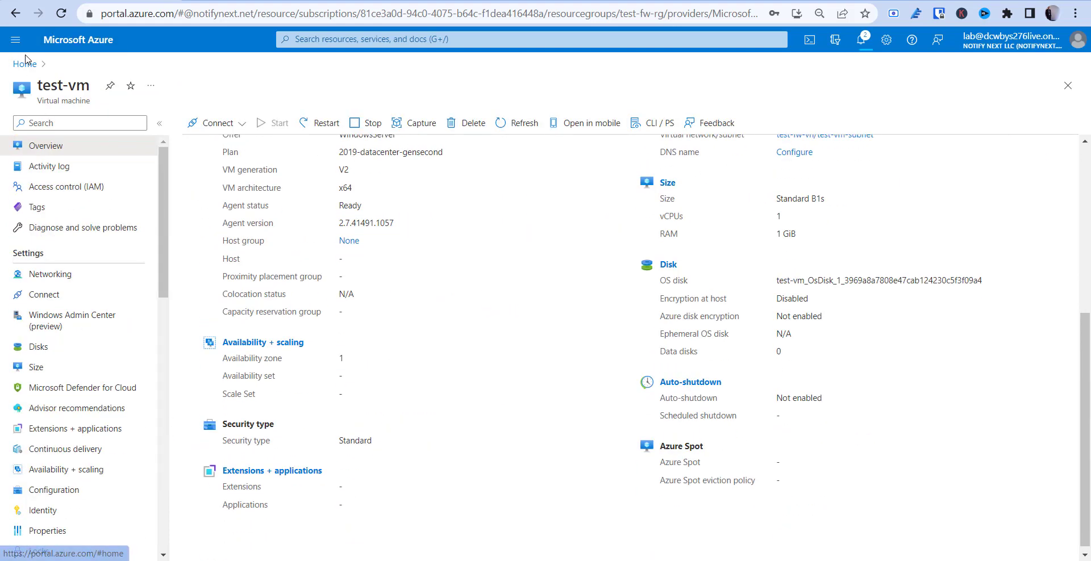
click(64, 282)
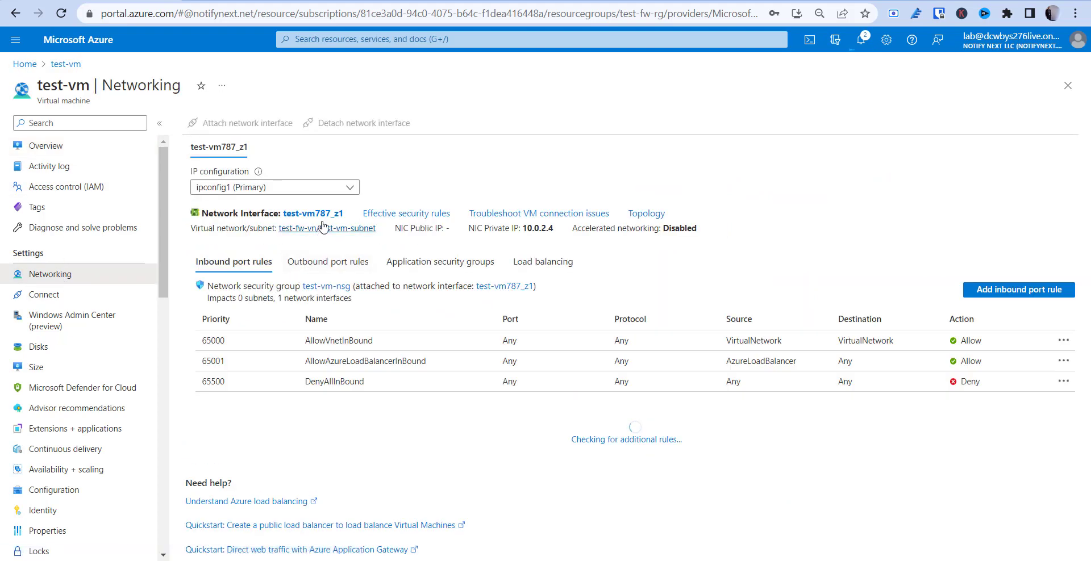
click(322, 214)
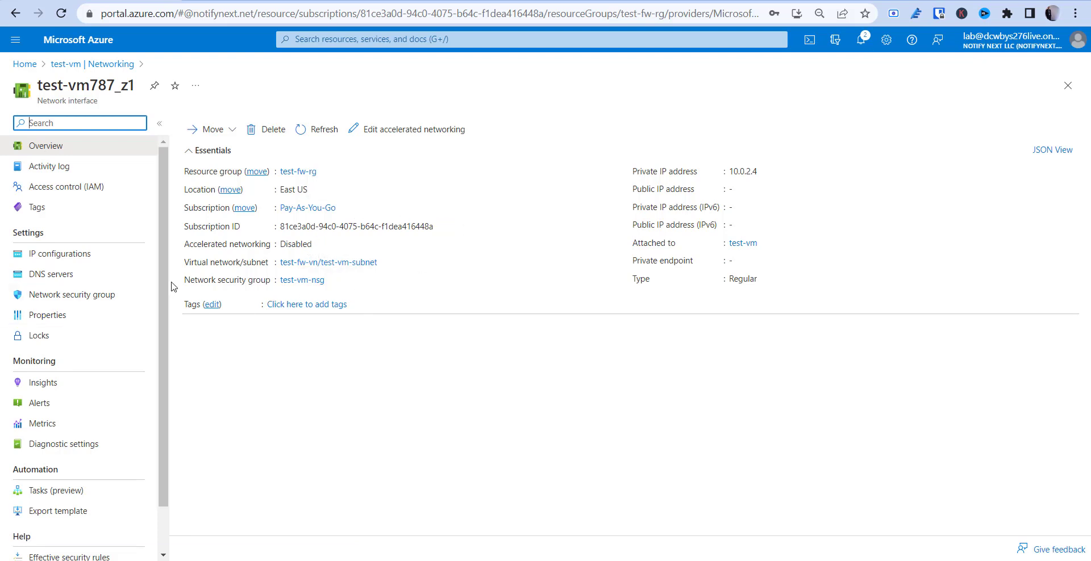
Save custom DNS servers 209.244.0.3 and 209.244.0.4 on test-vm787_z1, then go Home
click(58, 275)
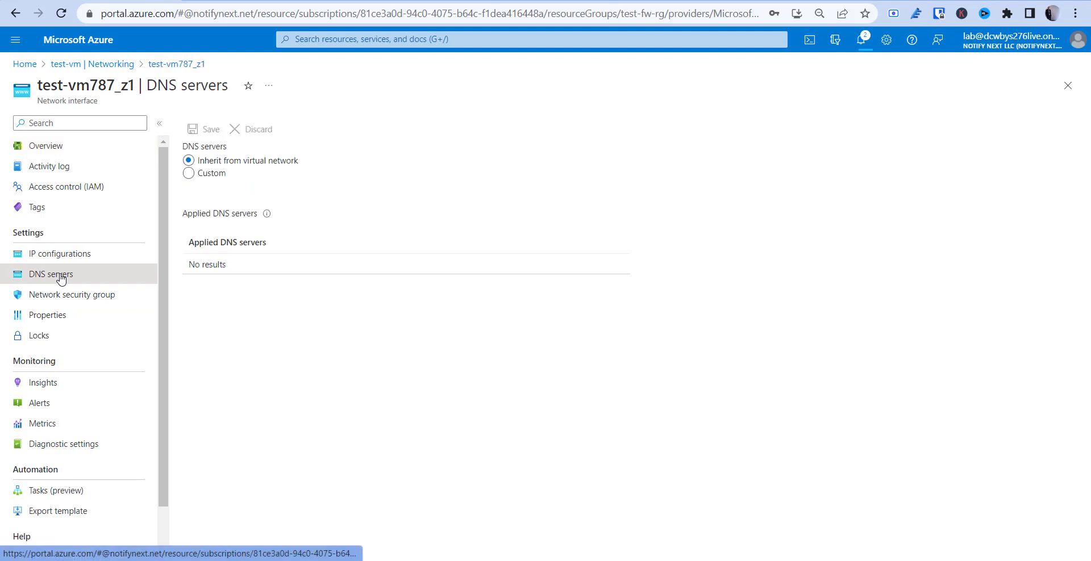
click(189, 173)
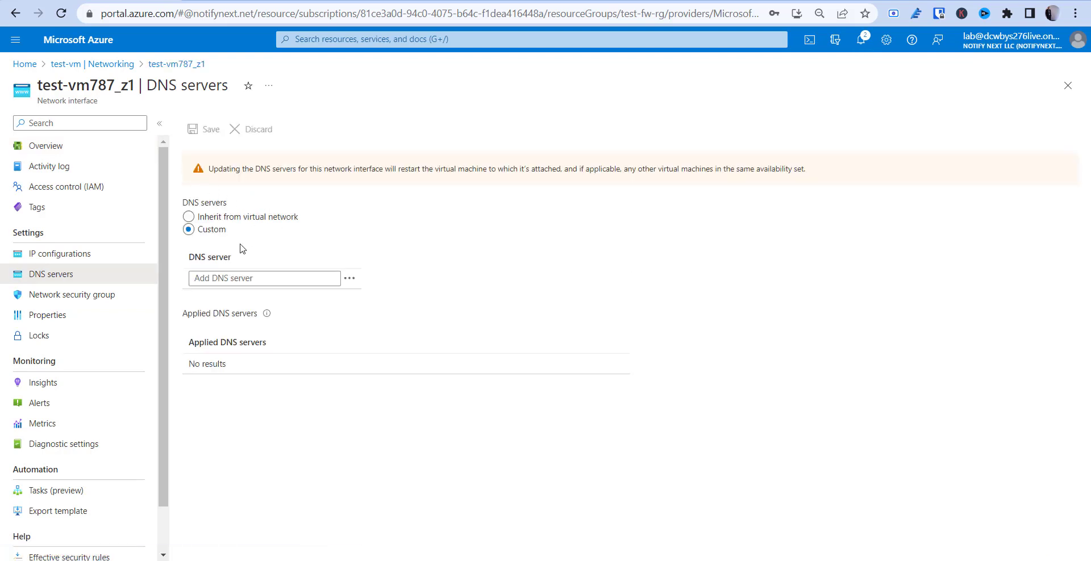
click(252, 281)
text(20)
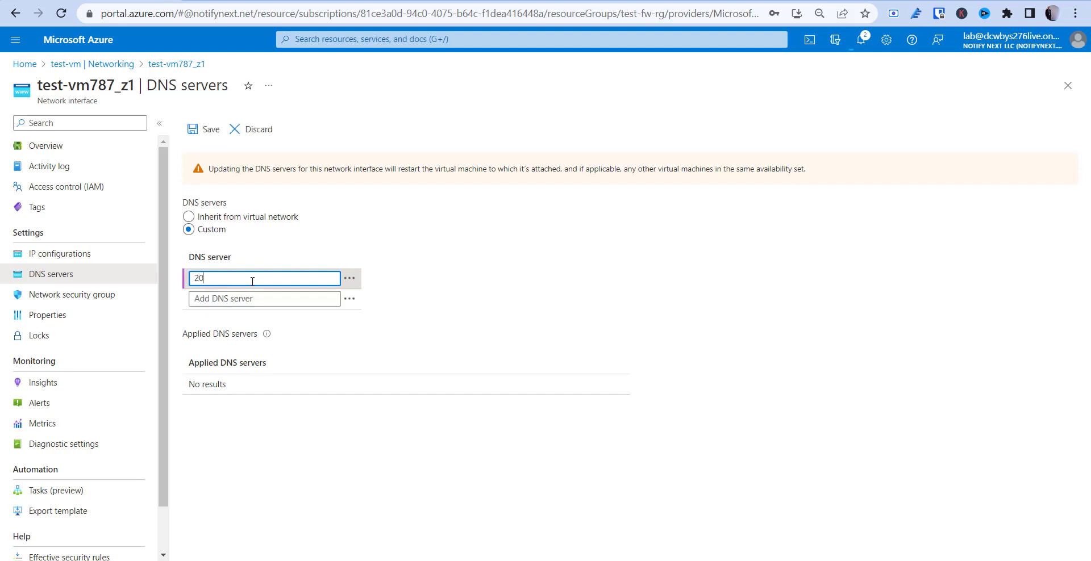
text(9.244.0.3)
click(247, 296)
text(209)
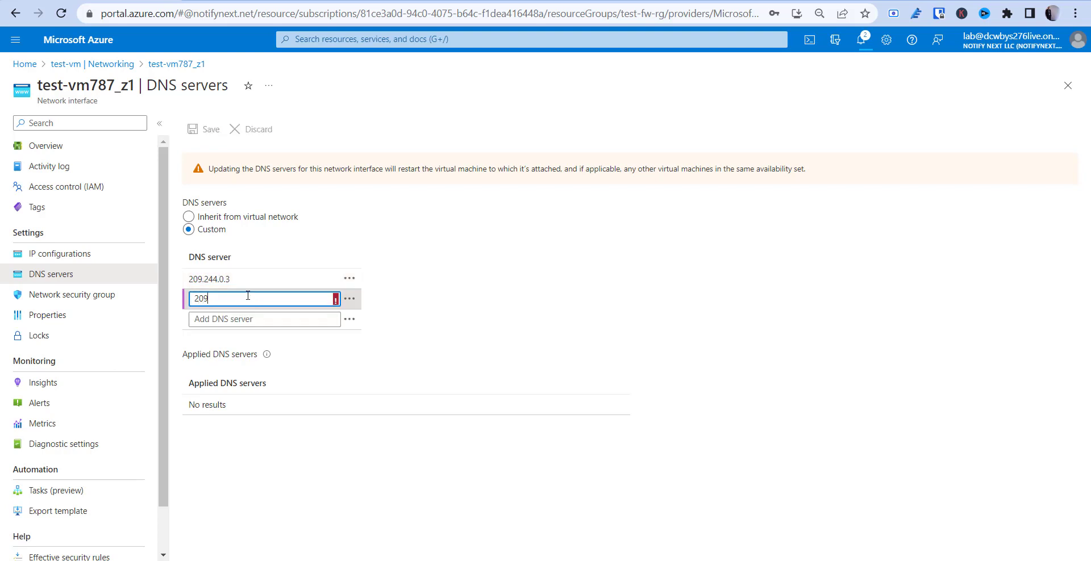
text(.244.0.4)
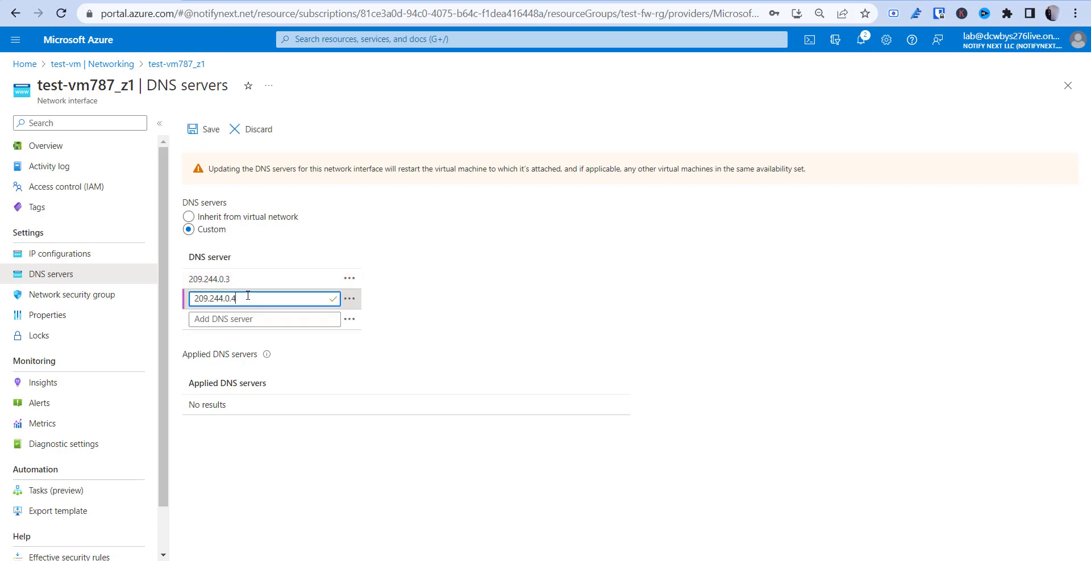
click(429, 367)
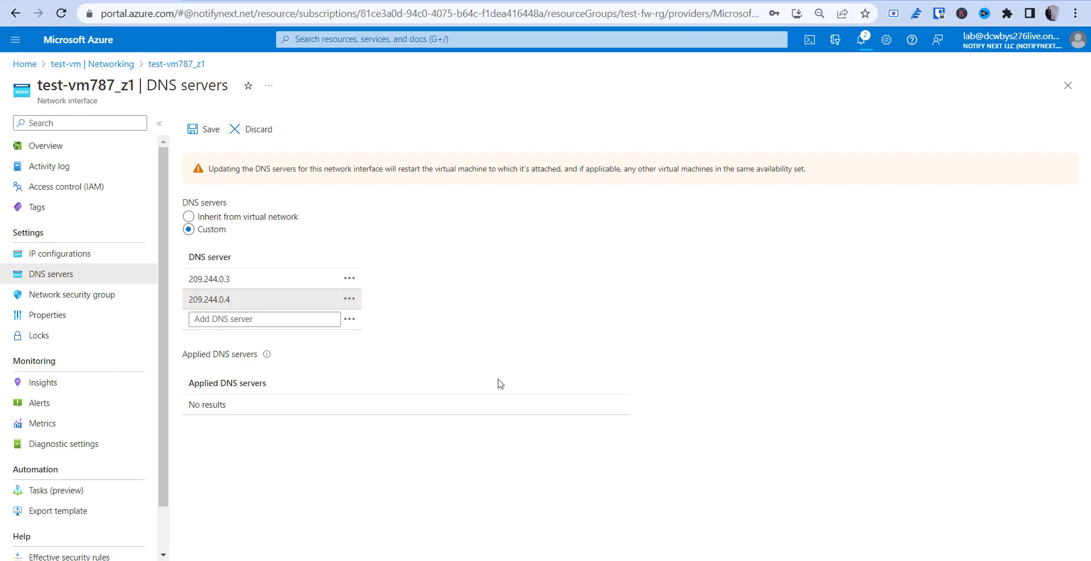
click(198, 132)
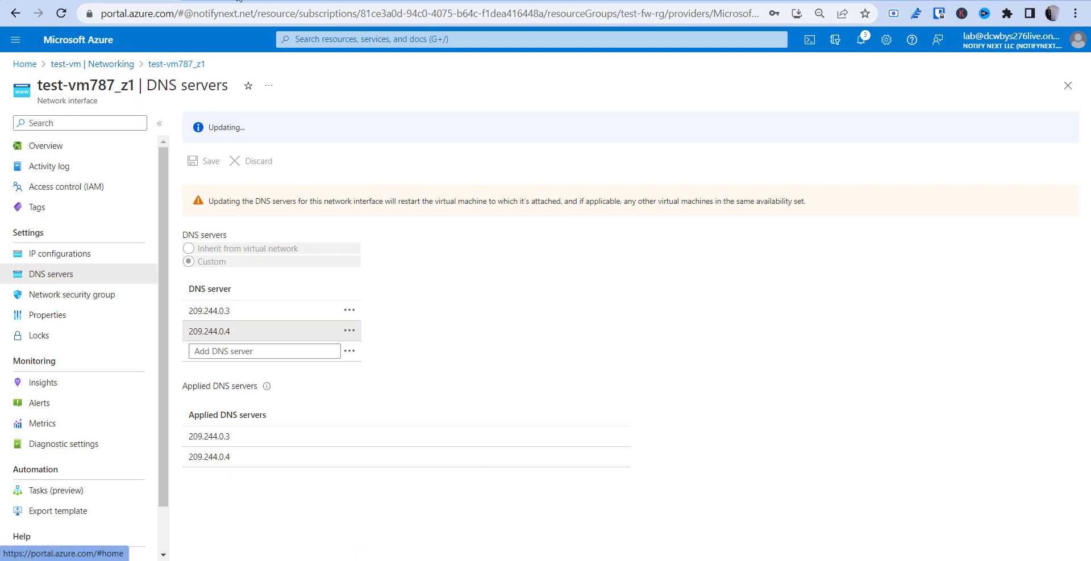
click(17, 64)
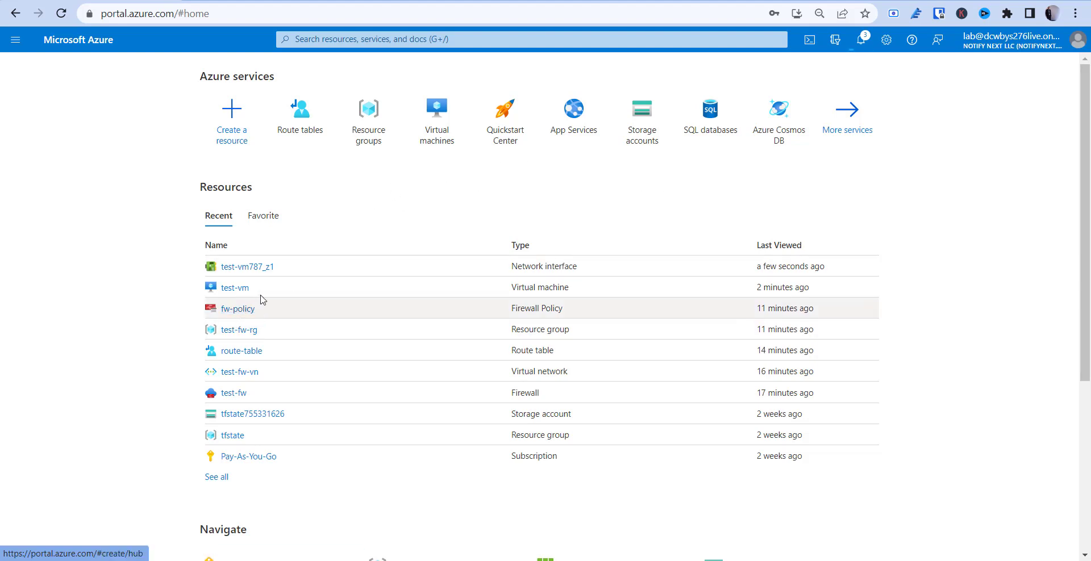
Copy the public IP 4.236.161.218 from test-fw's fw-pip resource
click(233, 399)
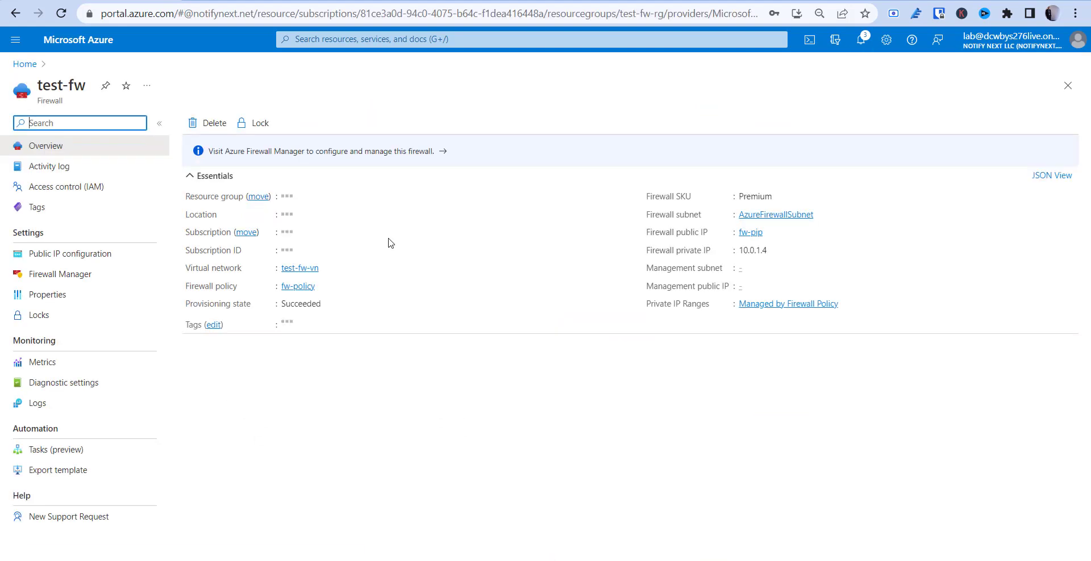
click(741, 233)
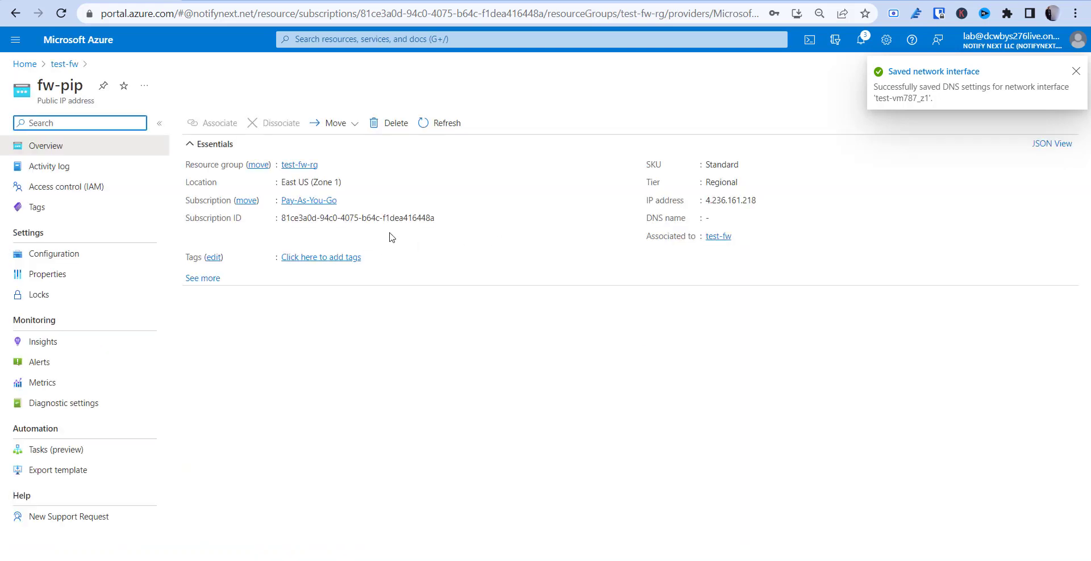
double_click(730, 200)
key(ctrl+c)
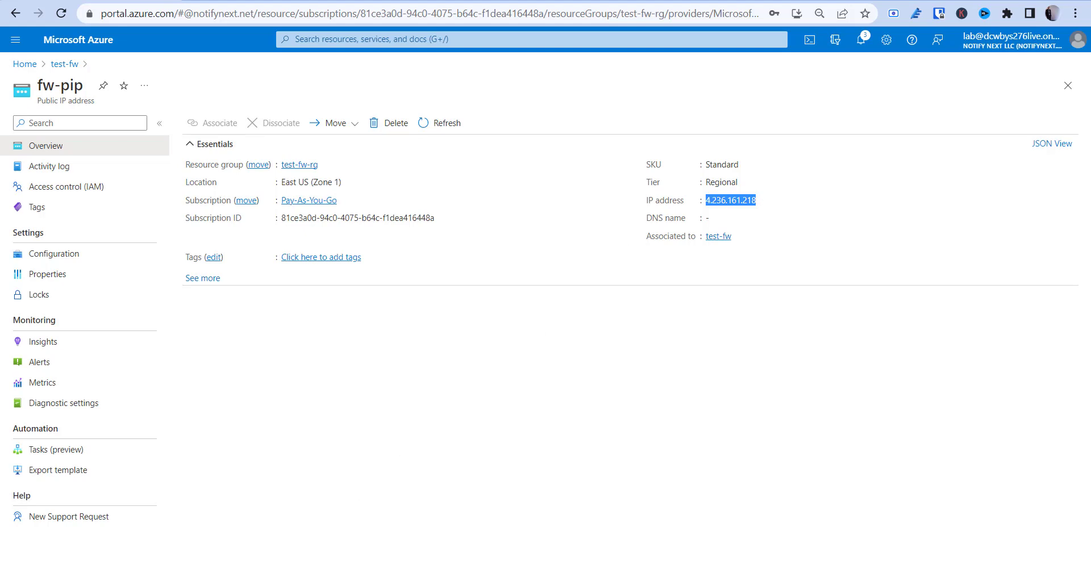
Launch Remote Desktop Connection from the Start menu search
key(super)
text(remo)
key(Return)
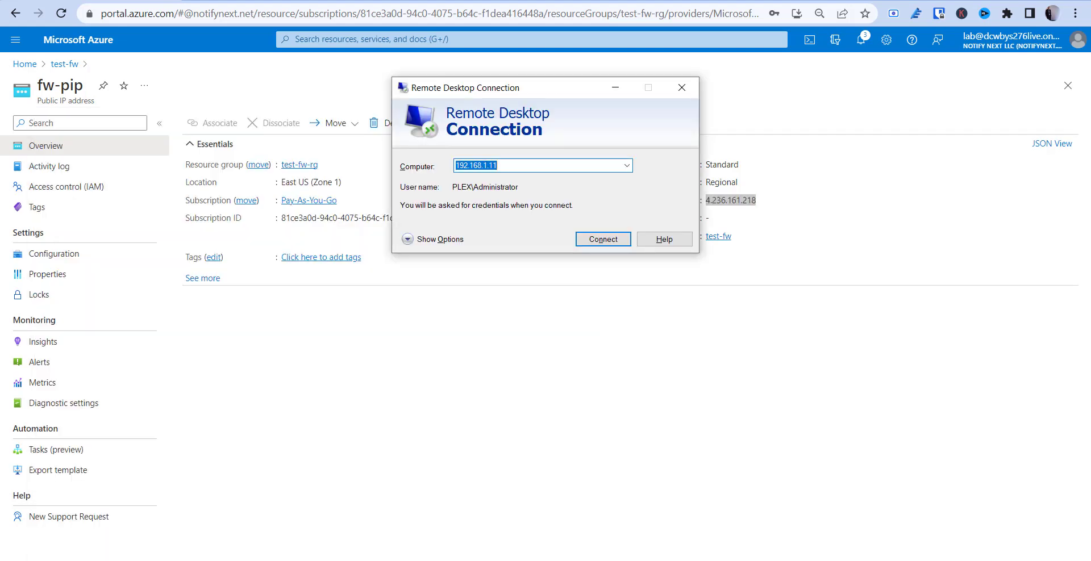
Connect to 4.236.161.218 with the admin user name and password, accepting the certificate warning
key(ctrl+v)
key(Return)
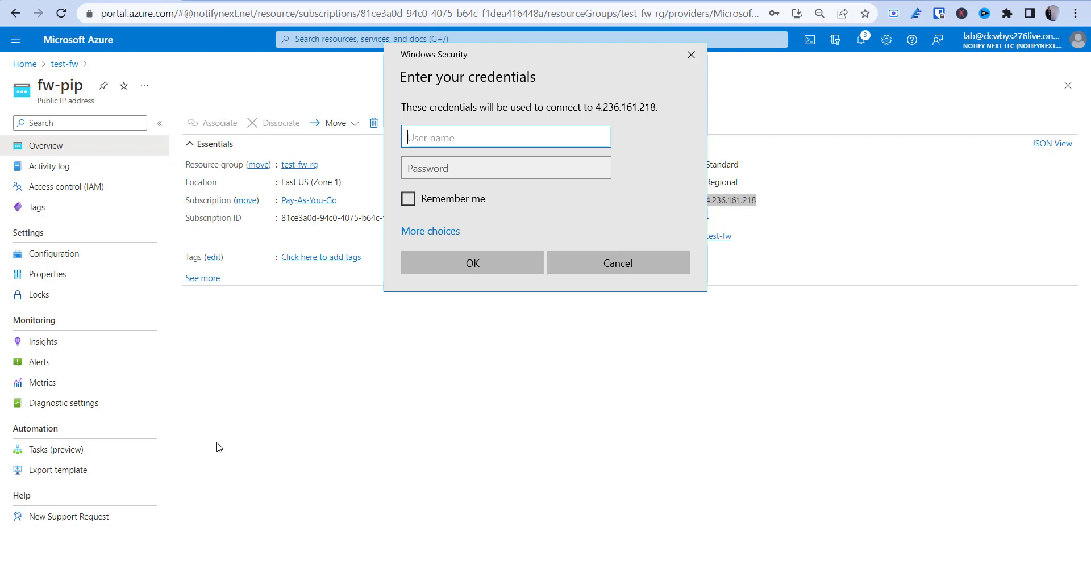
text(ksimsadmin)
key(Tab)
text(*********)
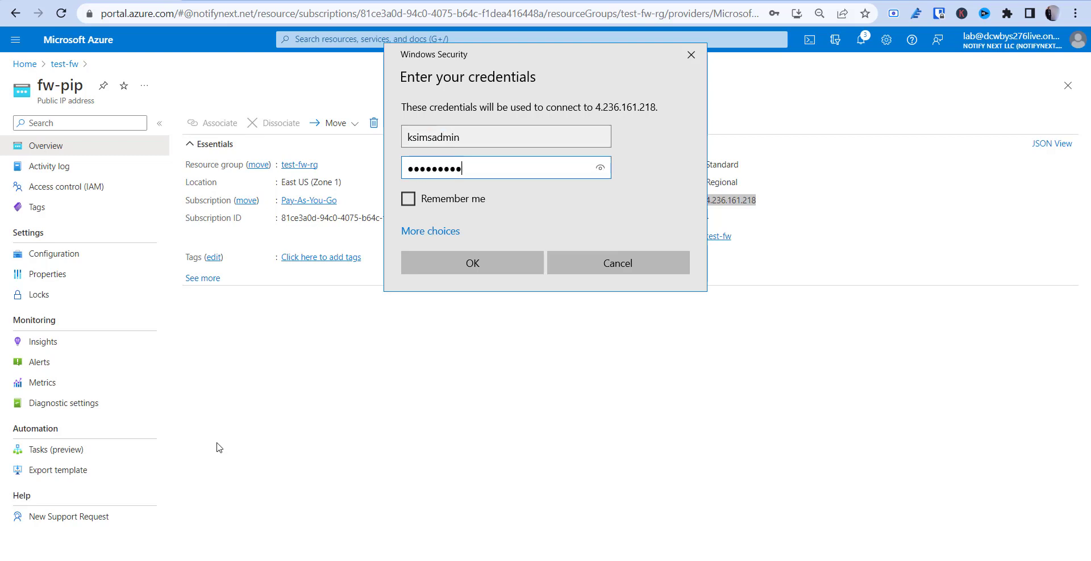
text(*)
key(BackSpace)
key(BackSpace)
key(BackSpace)
key(BackSpace)
key(BackSpace)
key(BackSpace)
key(BackSpace)
key(BackSpace)
key(BackSpace)
key(BackSpace)
text(*******************)
key(Return)
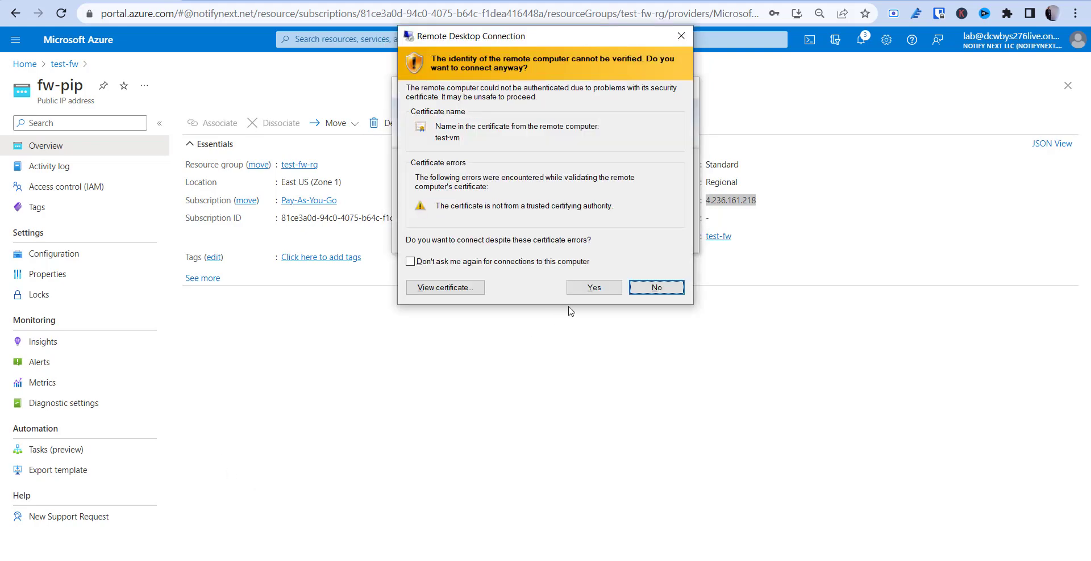
click(579, 292)
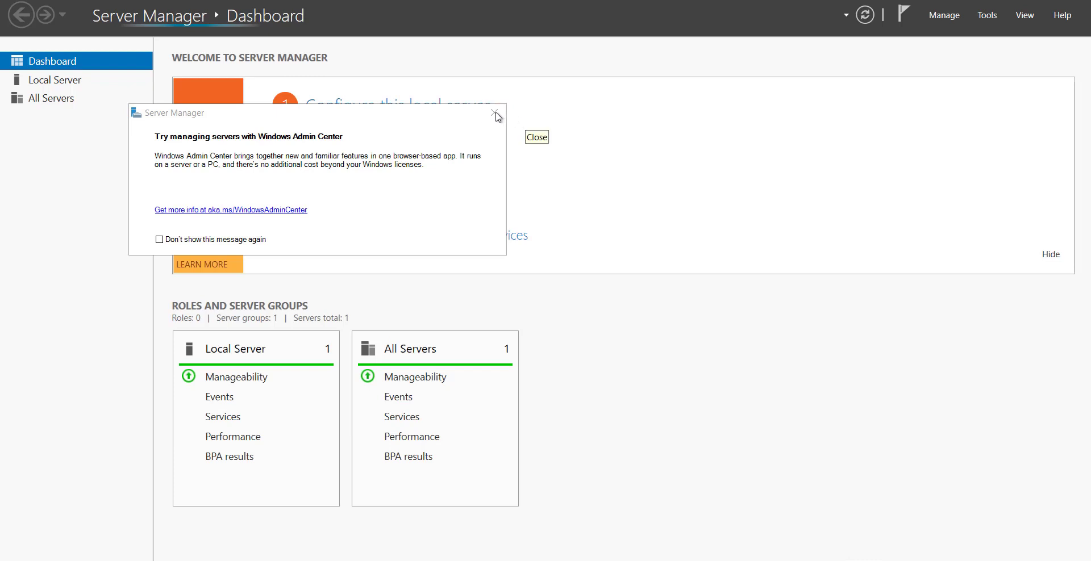
Dismiss the Admin Center prompt and set IE Enhanced Security Configuration to Off for Administrators
click(494, 113)
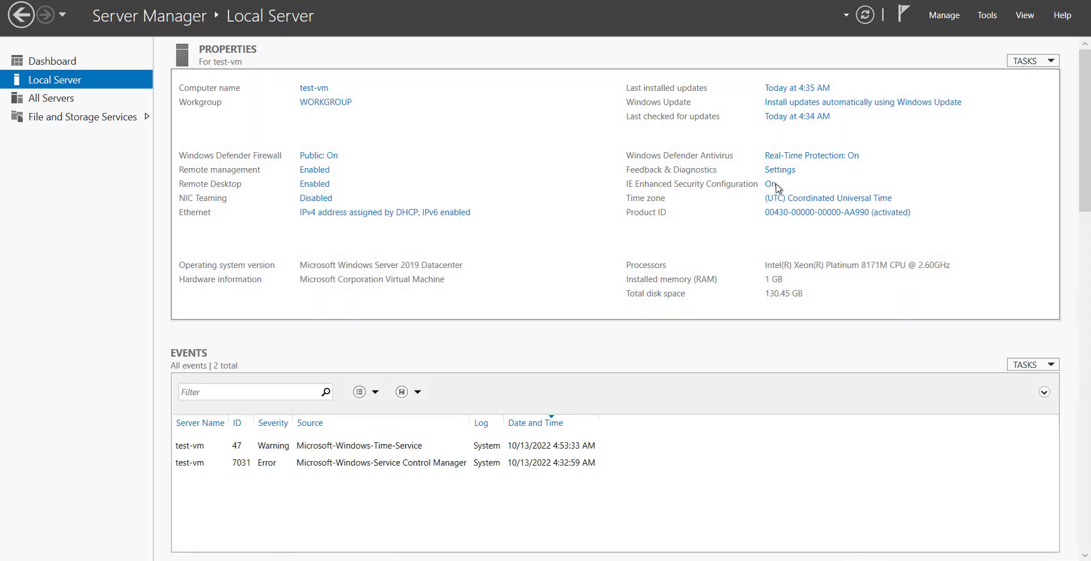
click(770, 185)
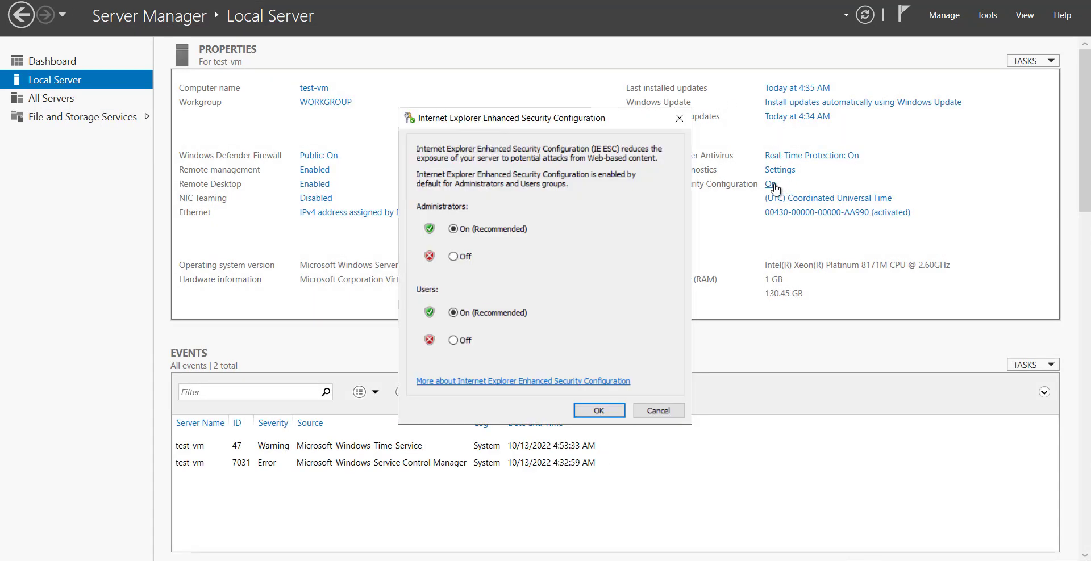
click(458, 257)
click(606, 418)
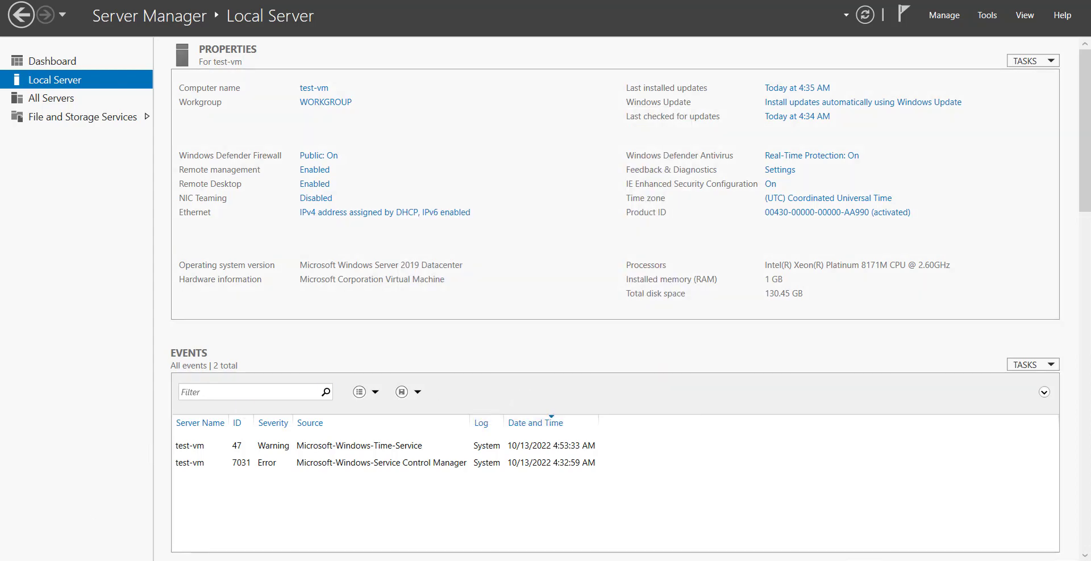
Launch Microsoft Edge from the Start menu
key(super)
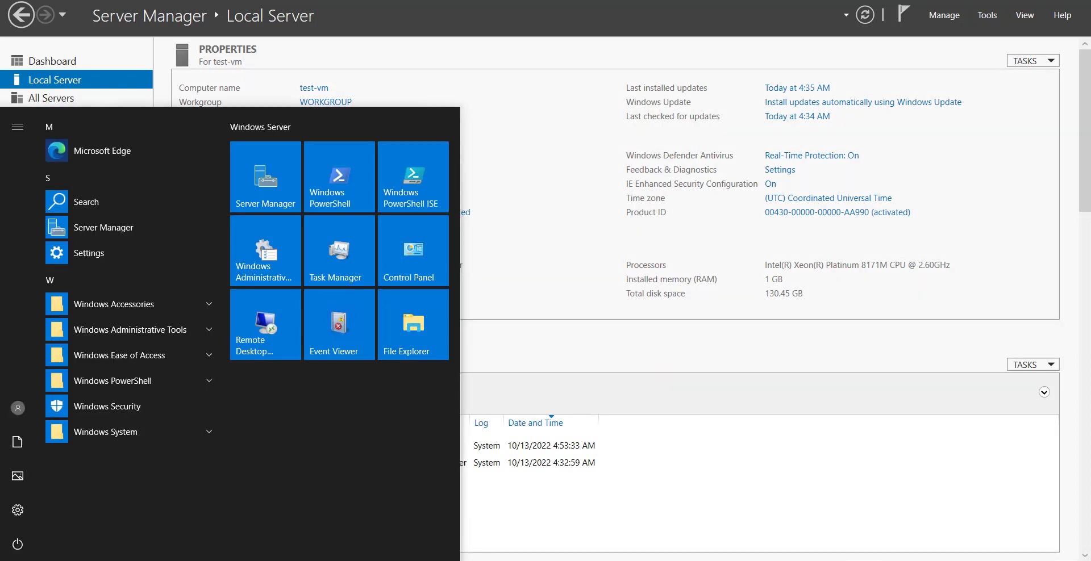
click(98, 162)
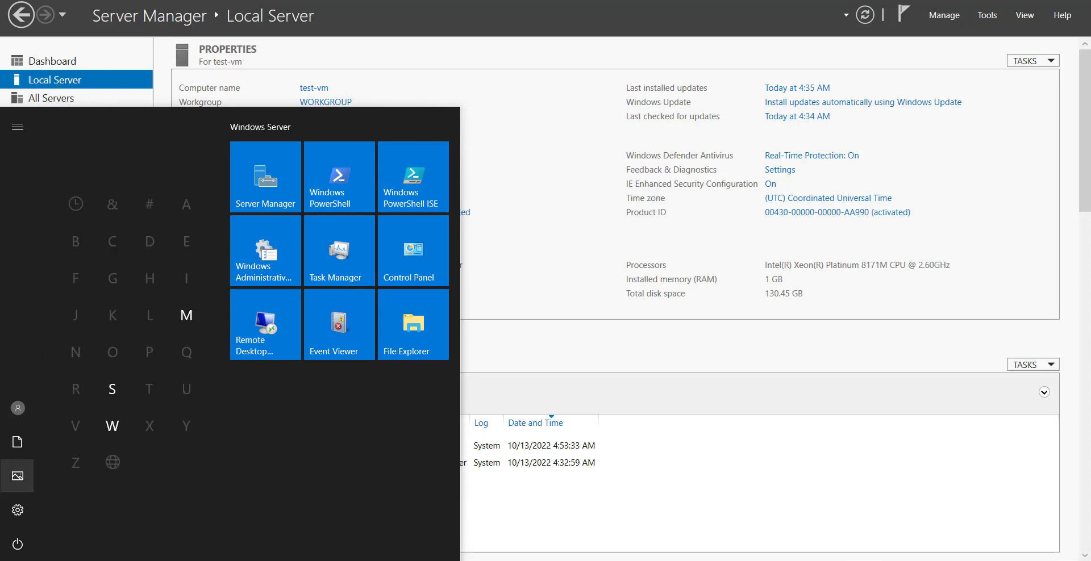
click(13, 559)
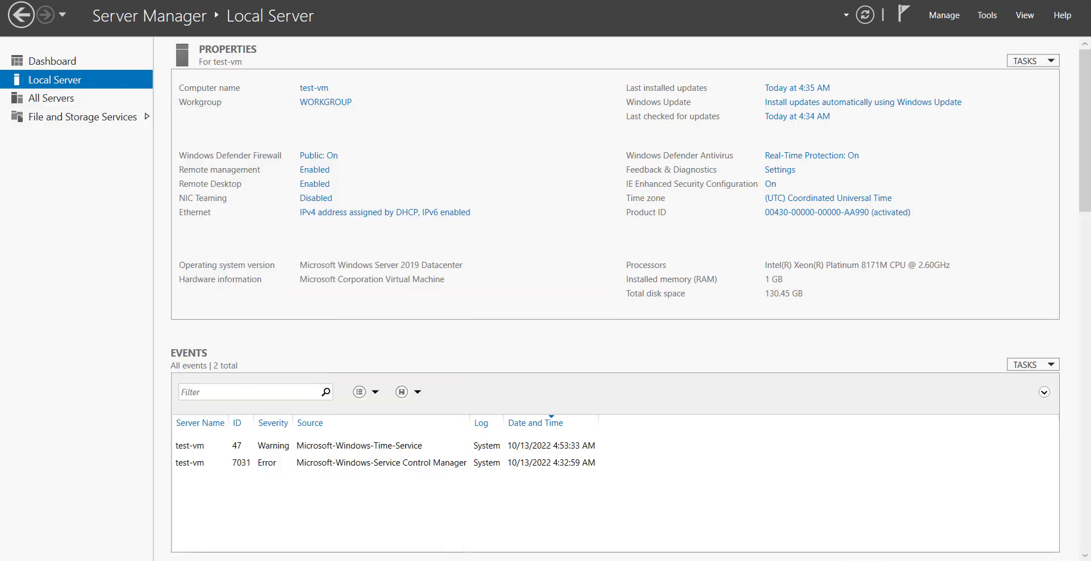
click(41, 559)
click(14, 559)
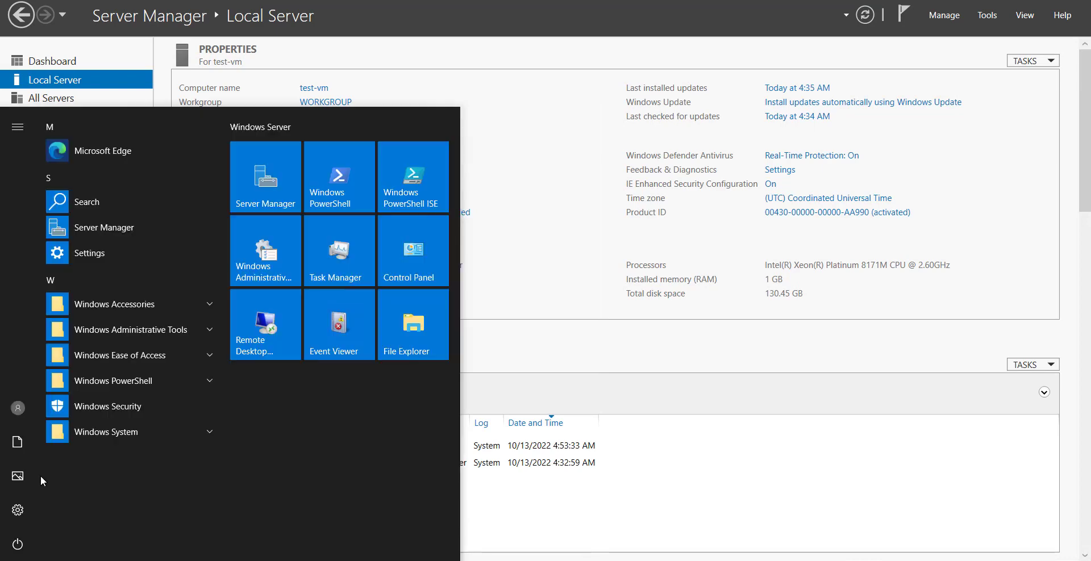
click(101, 151)
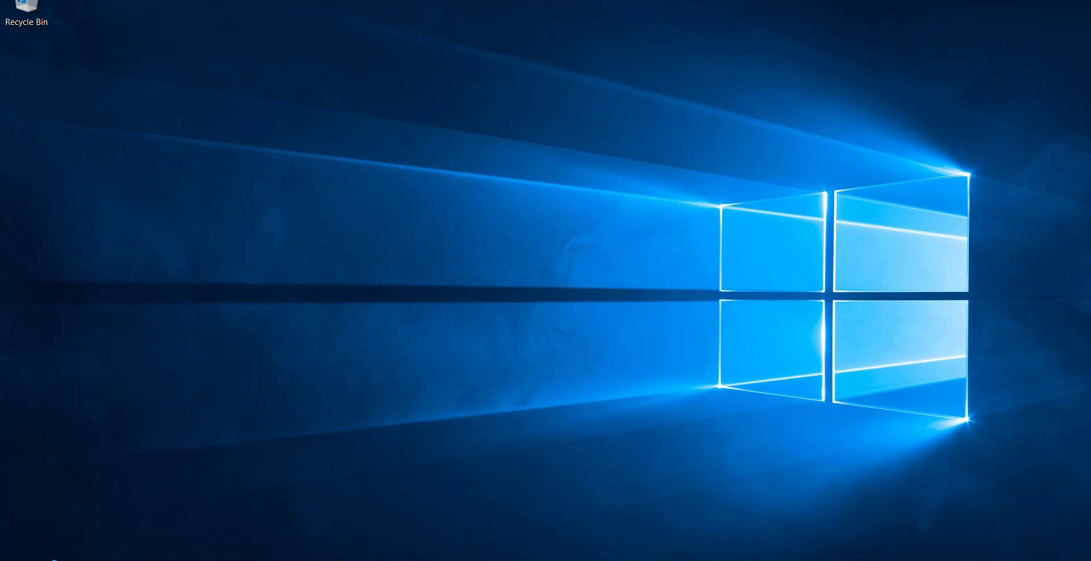
Start Edge and browse to cnn.com, which the firewall denies
key(super)
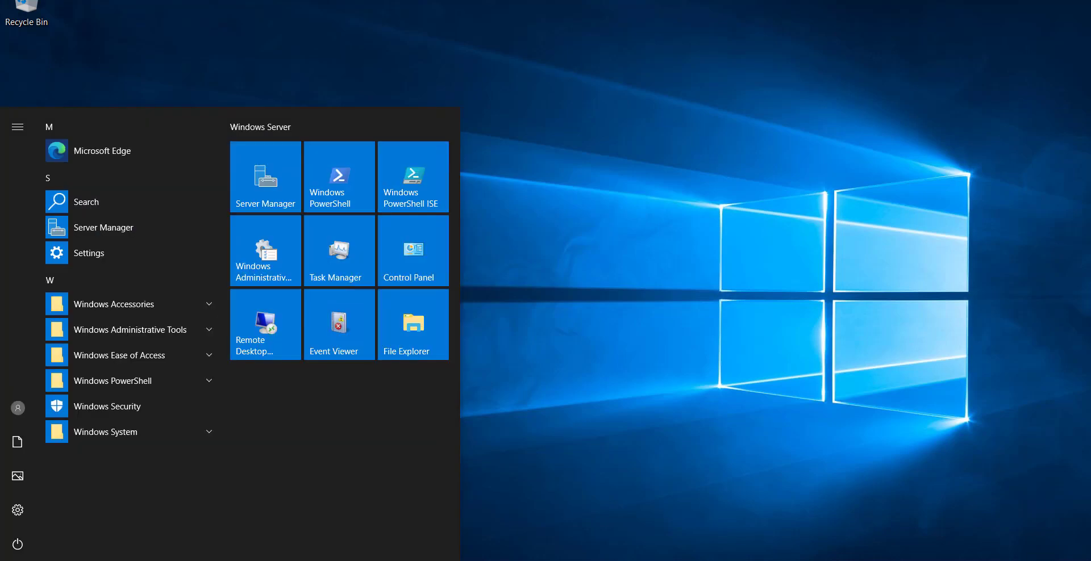
click(114, 153)
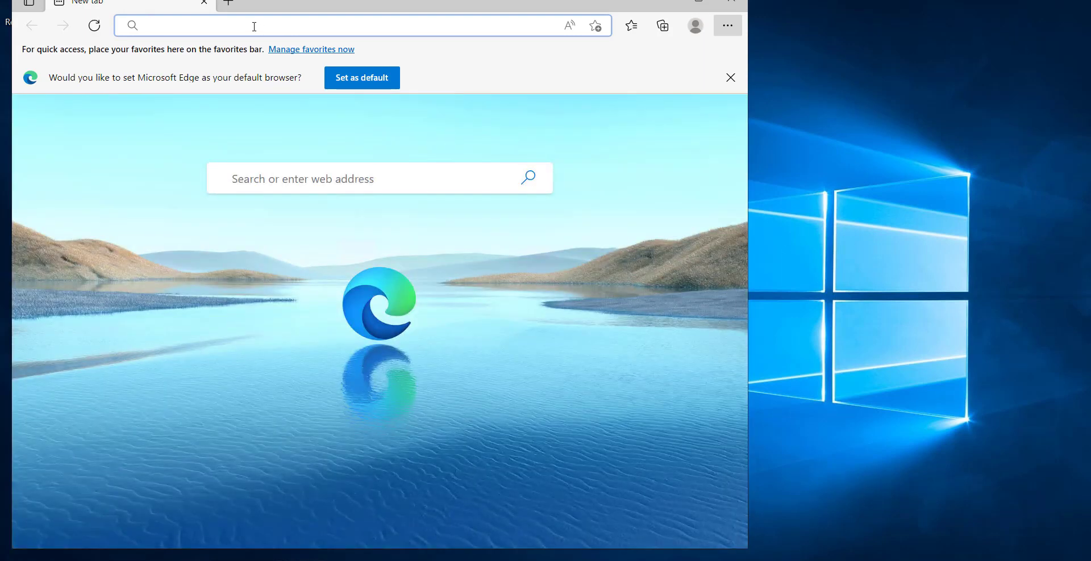
text(cnn.com)
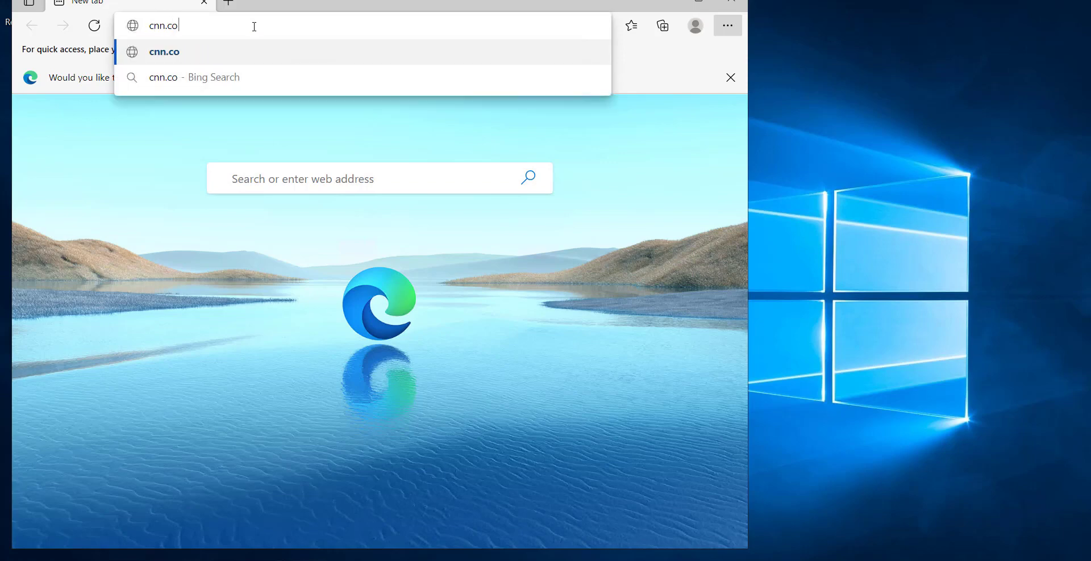
key(Return)
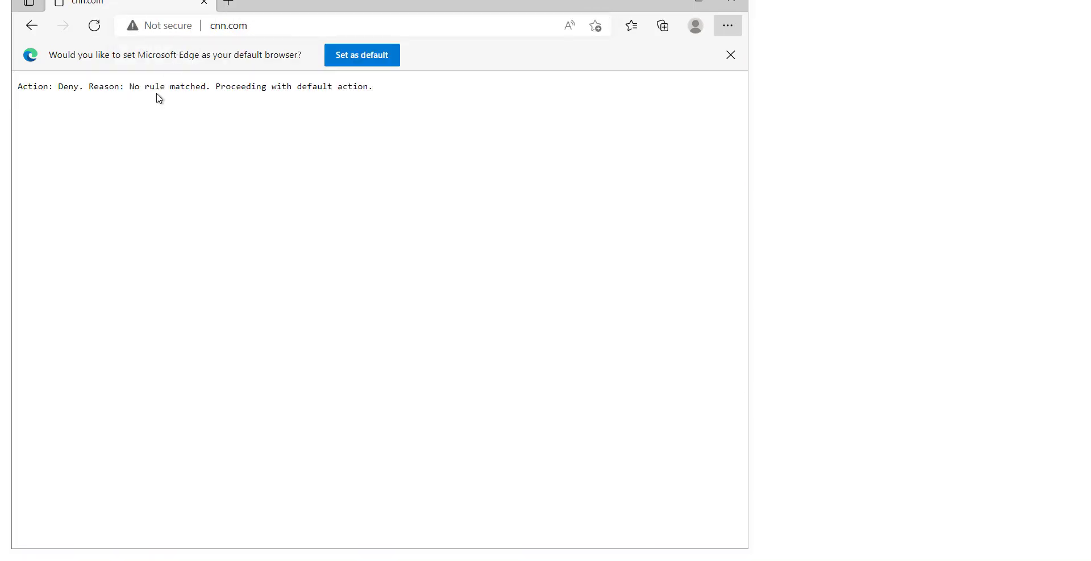
drag(123, 86, 293, 116)
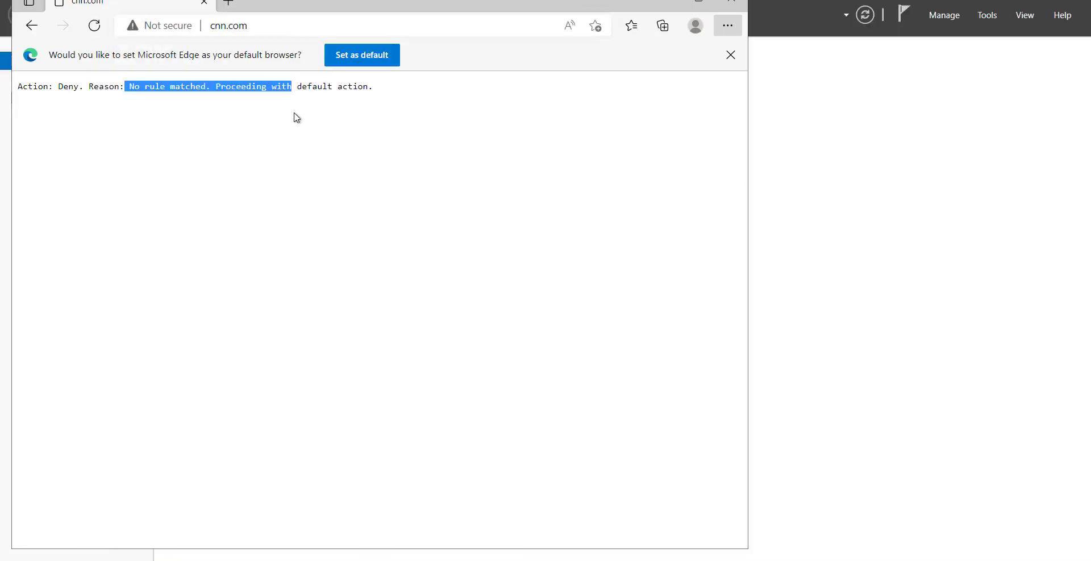
click(234, 32)
text(google.com)
key(Return)
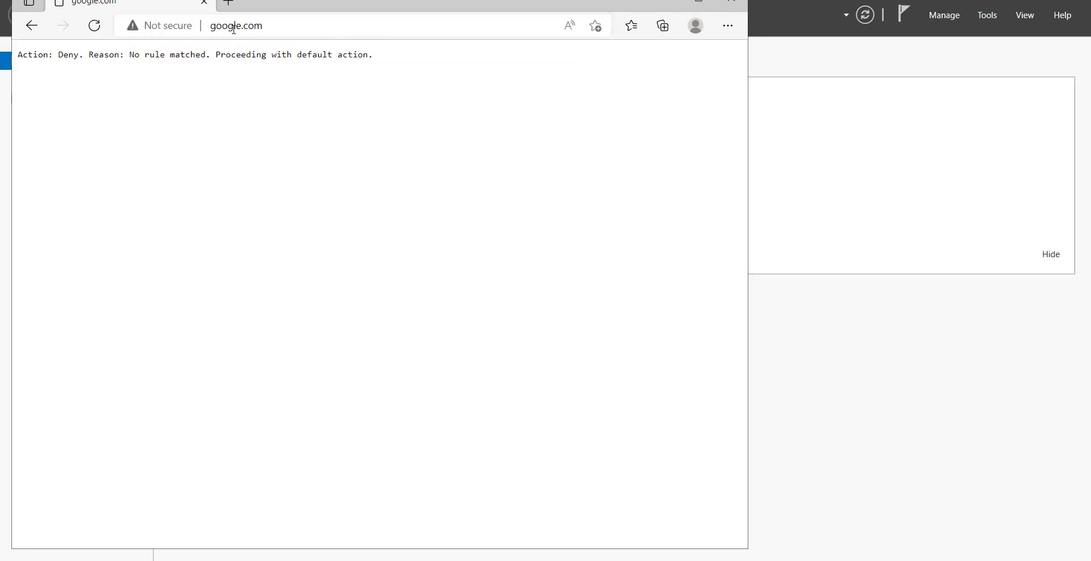
click(228, 27)
text(www.google.com)
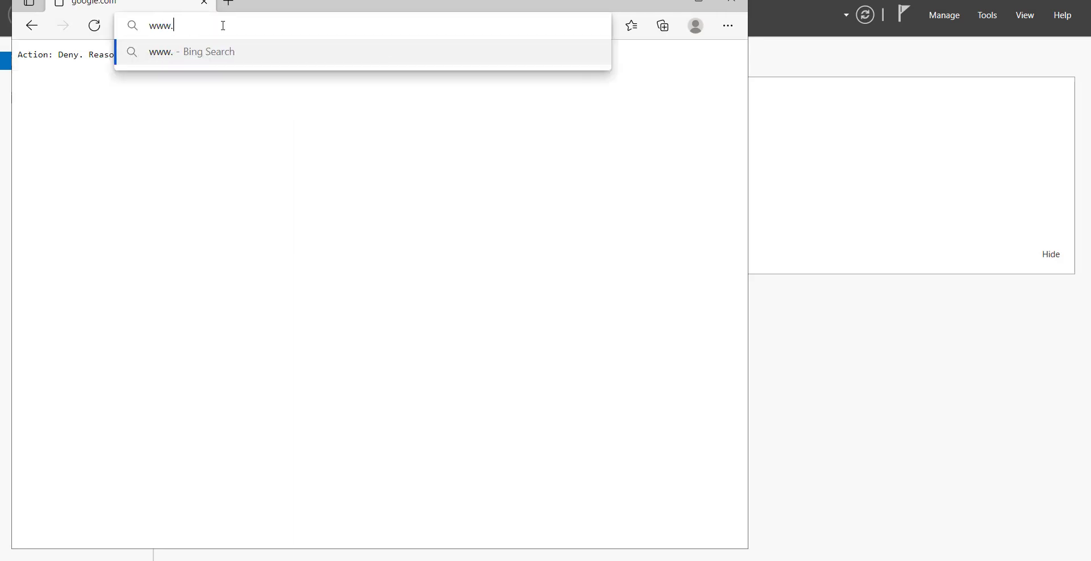
key(Return)
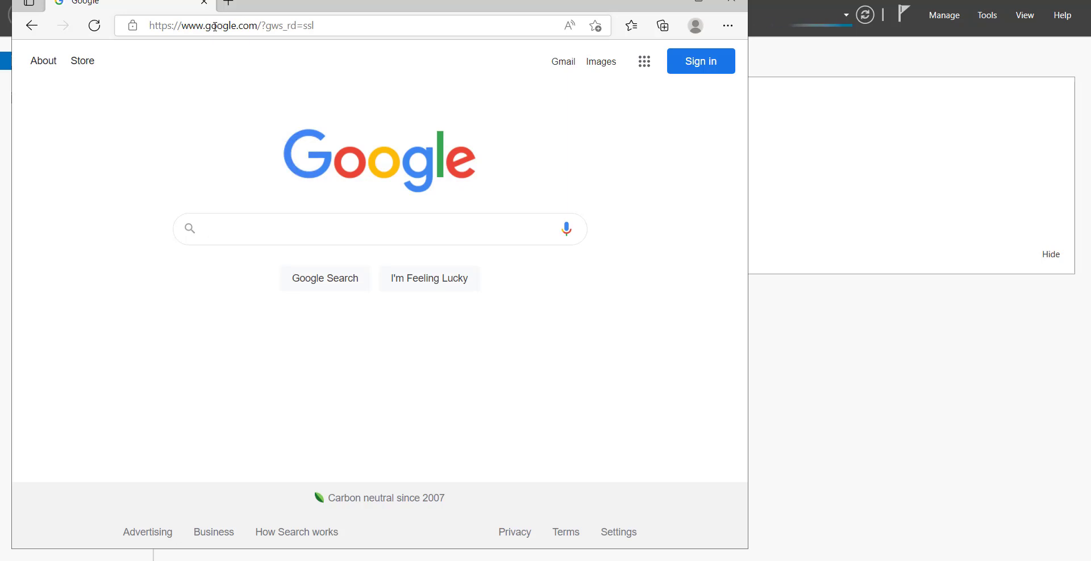
click(214, 26)
text(www.mi)
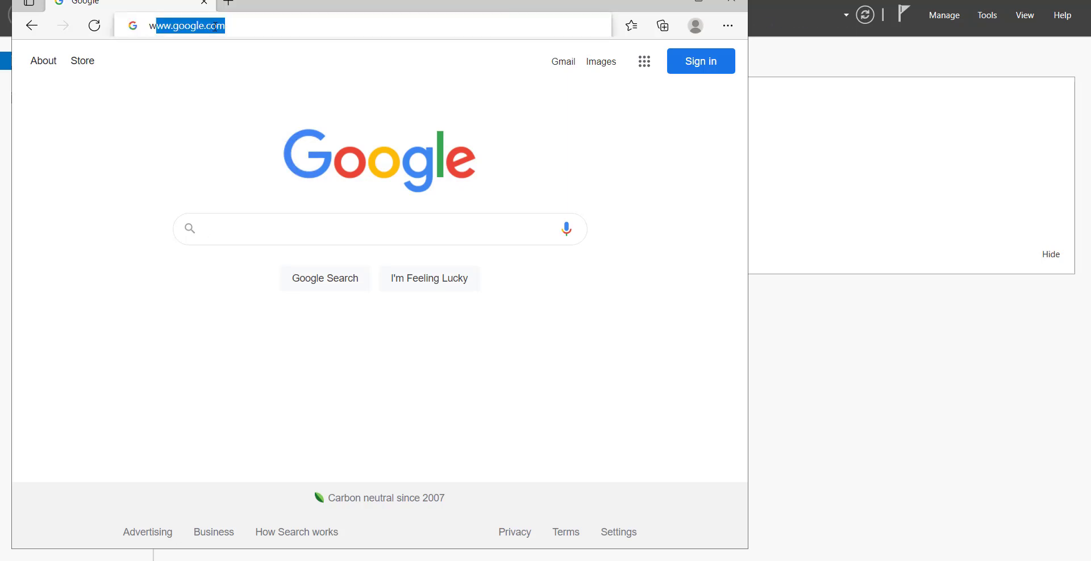
text(cro)
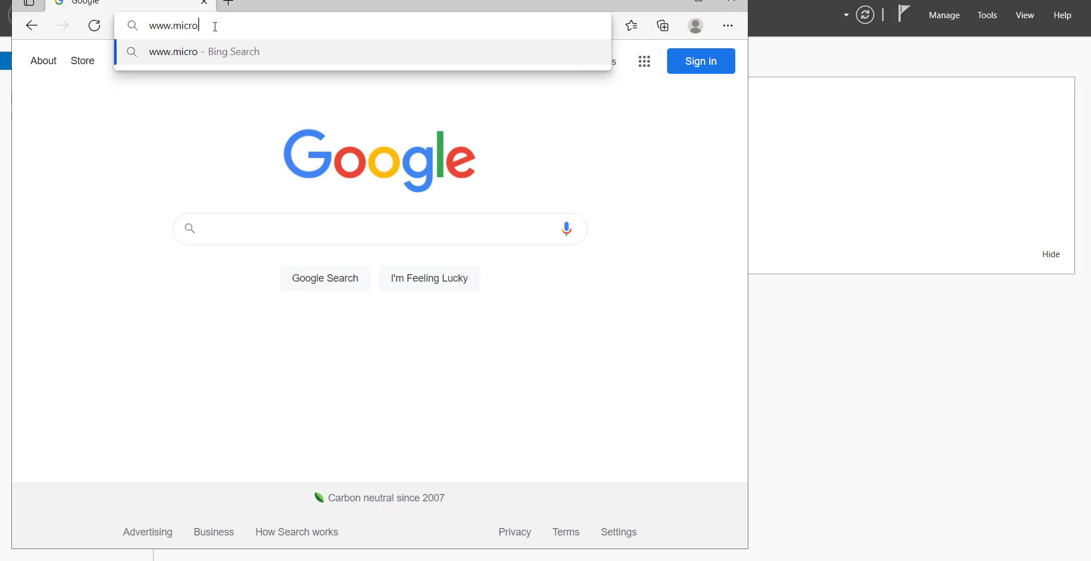
text(soft.com)
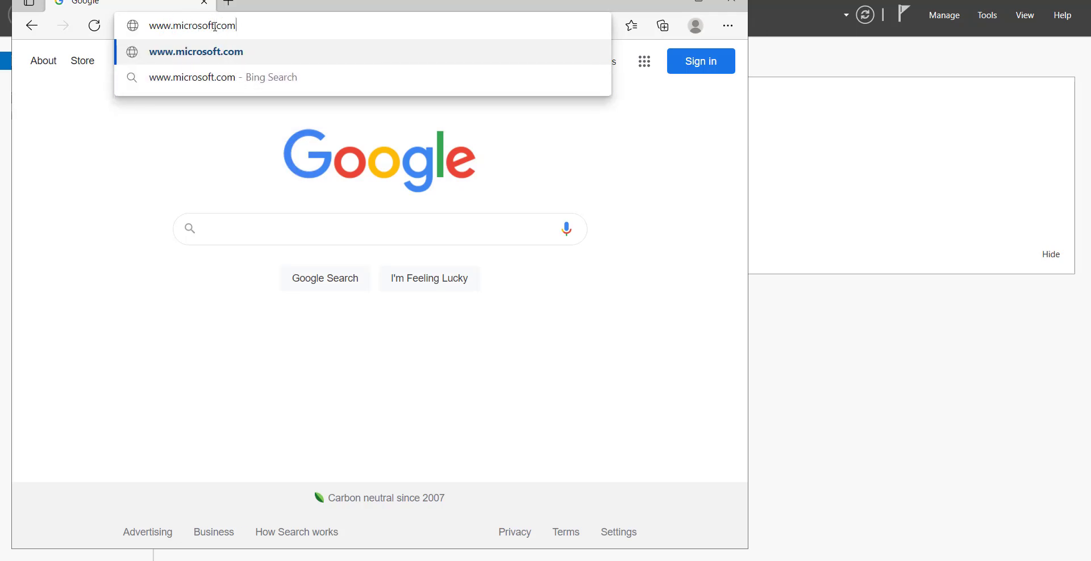
key(Return)
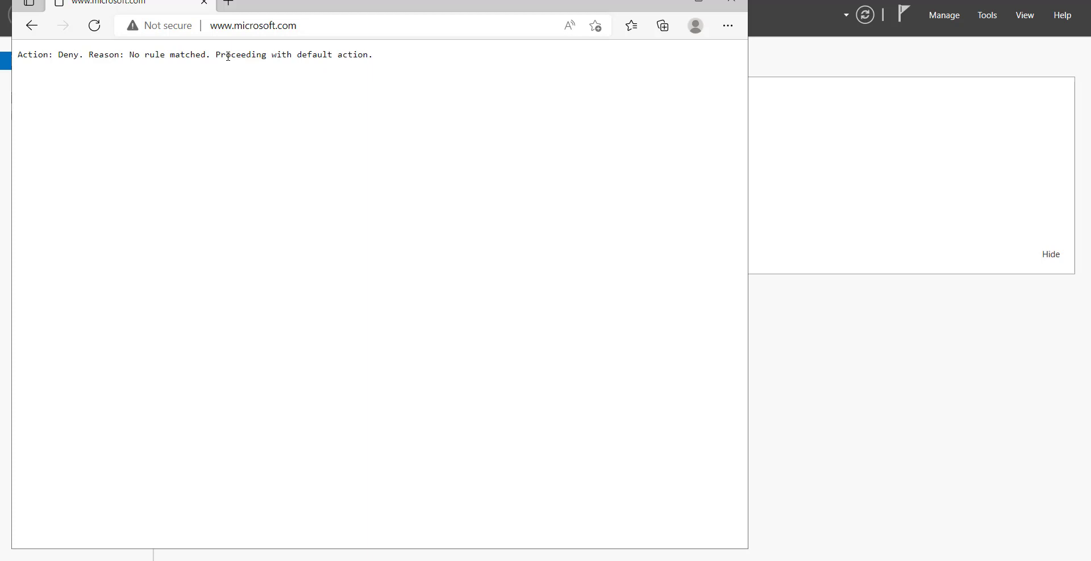
key(alt)
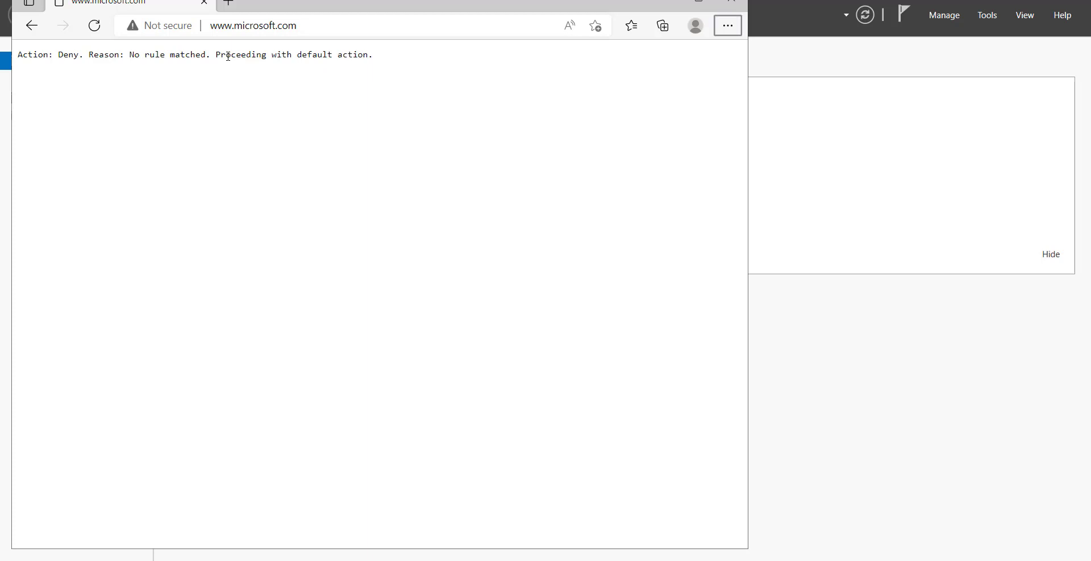